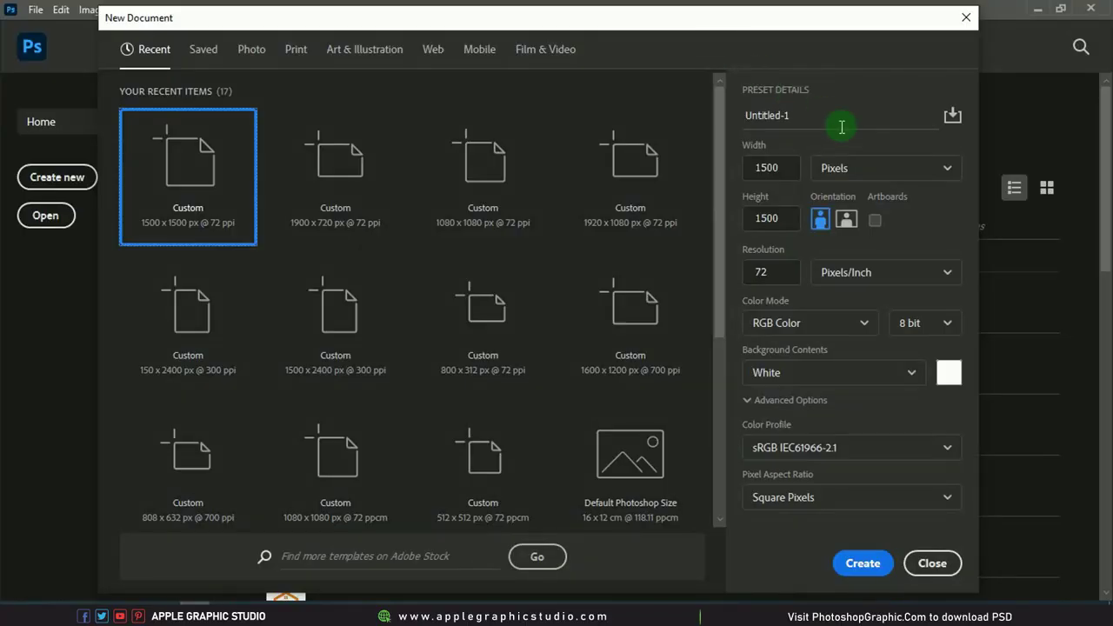
Create a 1900 × 720 px document named 'Food Banner Design'.
{"action": "left_click", "coordinate": [785, 114]}
{"action": "left_click_drag", "start_coordinate": [784, 114], "coordinate": [740, 116]}
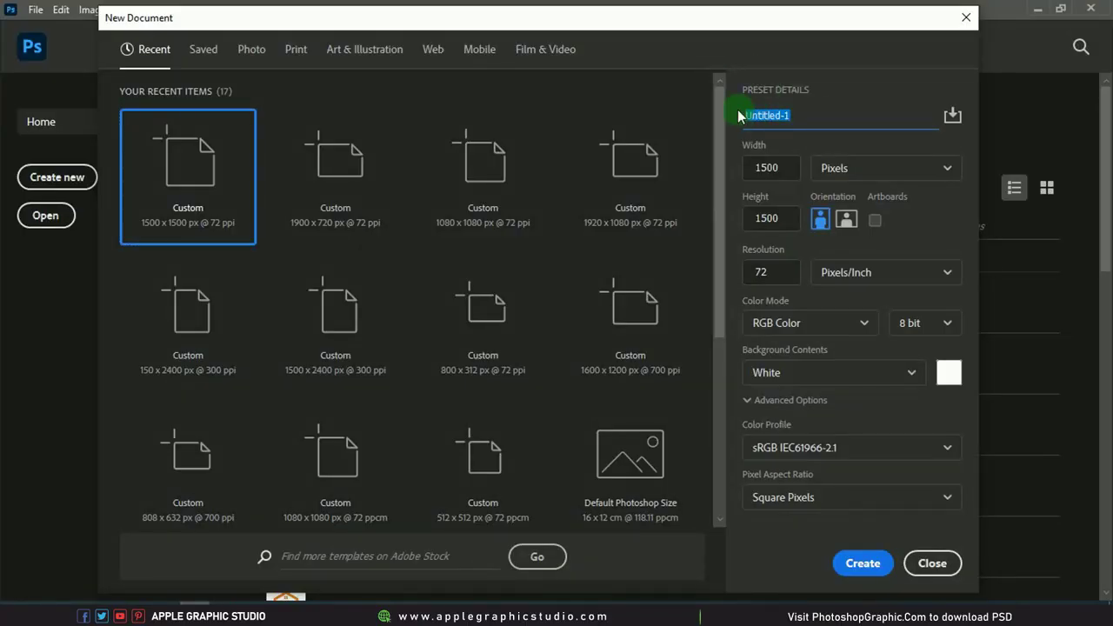
{"action": "type", "text": "Food Banner Design"}
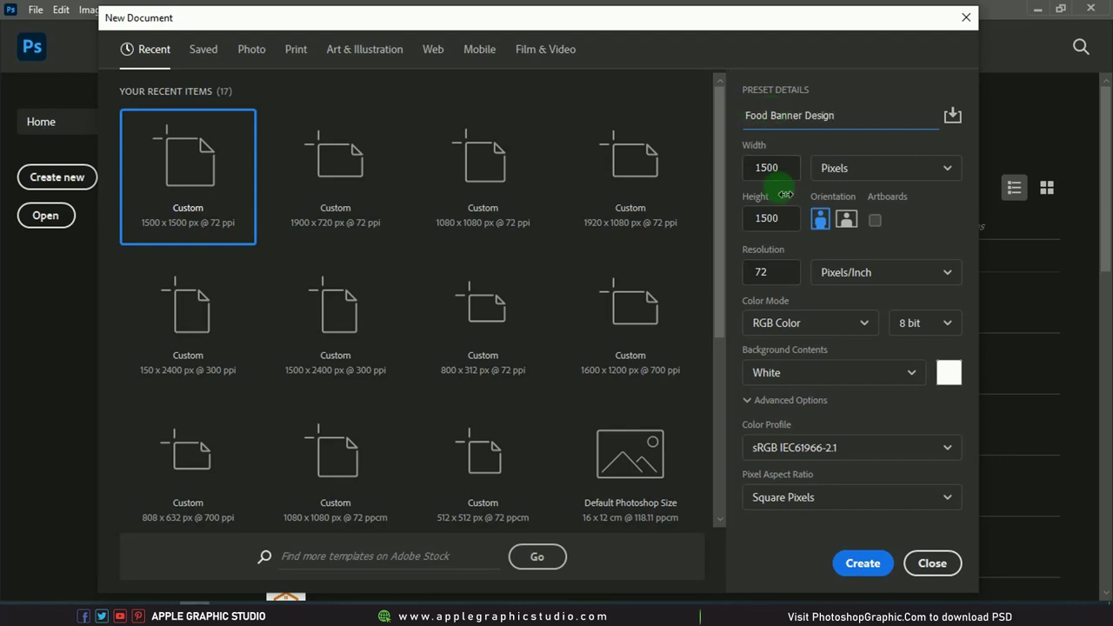
{"action": "key", "text": "Tab"}
{"action": "type", "text": "1"}
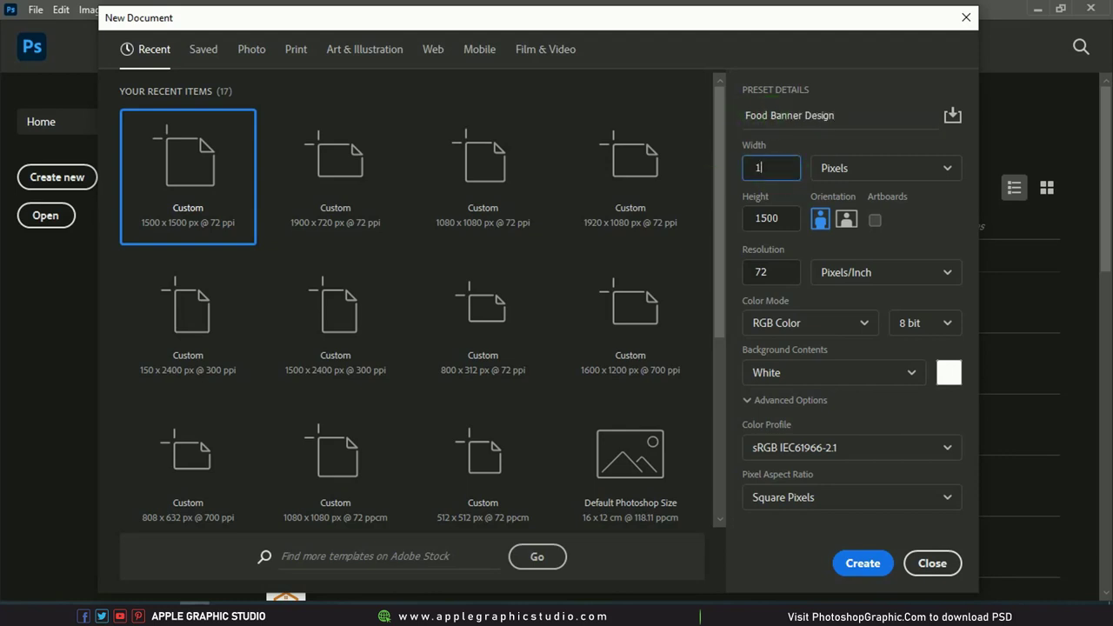
{"action": "type", "text": "900"}
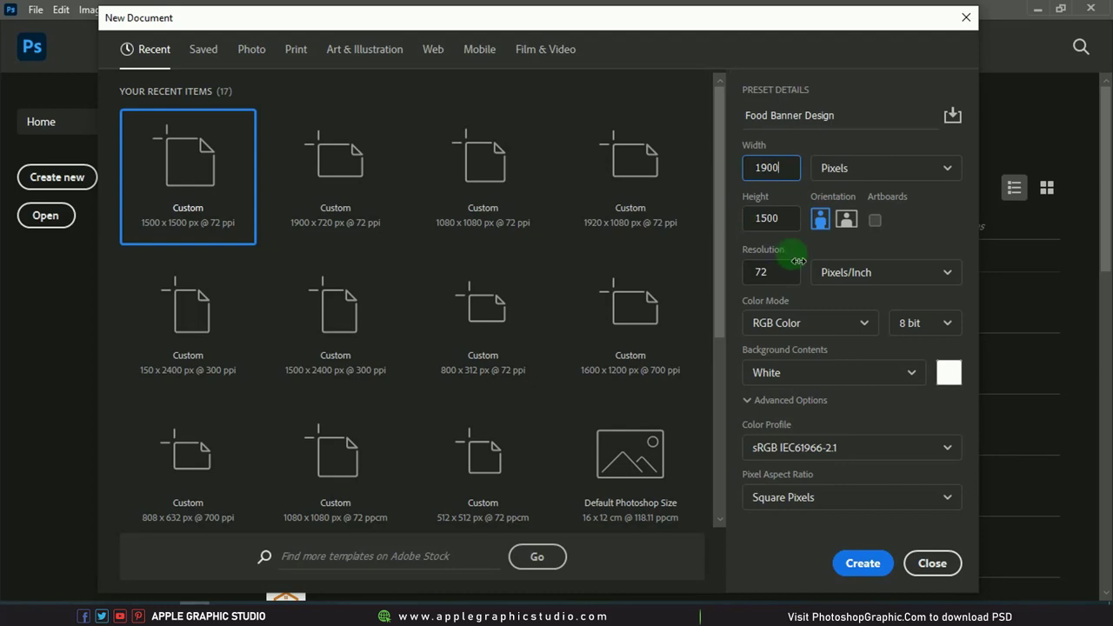
{"action": "left_click", "coordinate": [783, 218]}
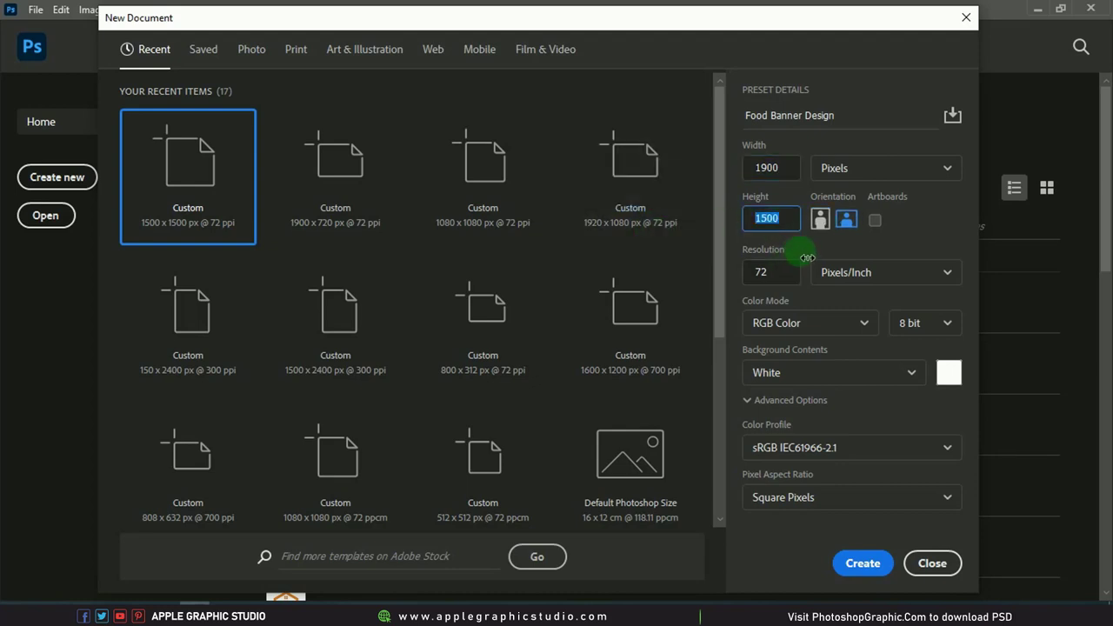
{"action": "type", "text": "720"}
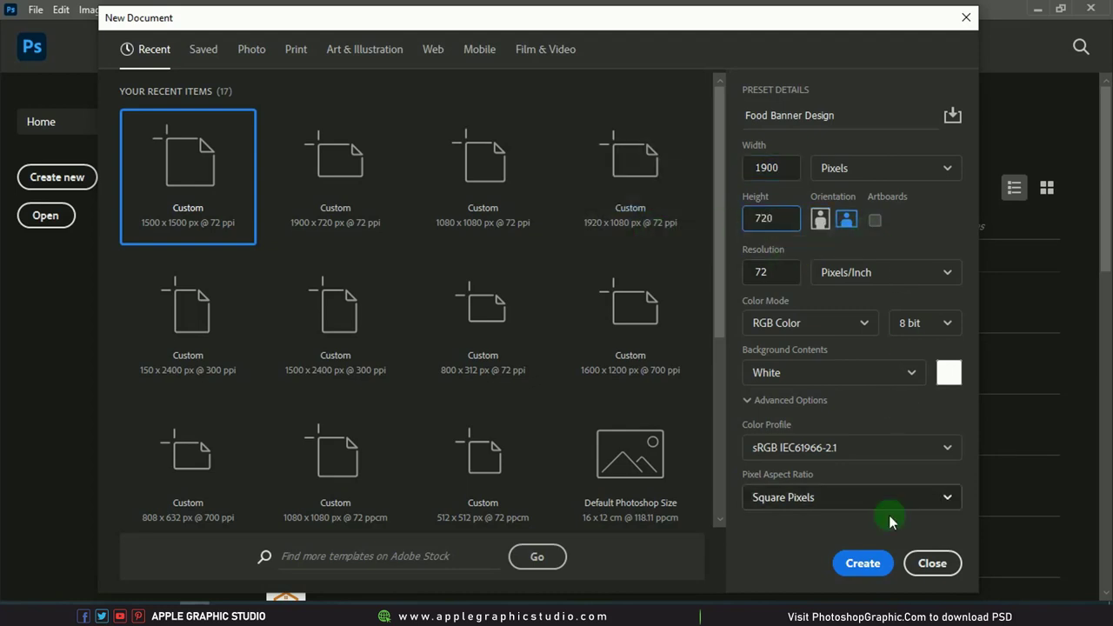
{"action": "left_click", "coordinate": [862, 566]}
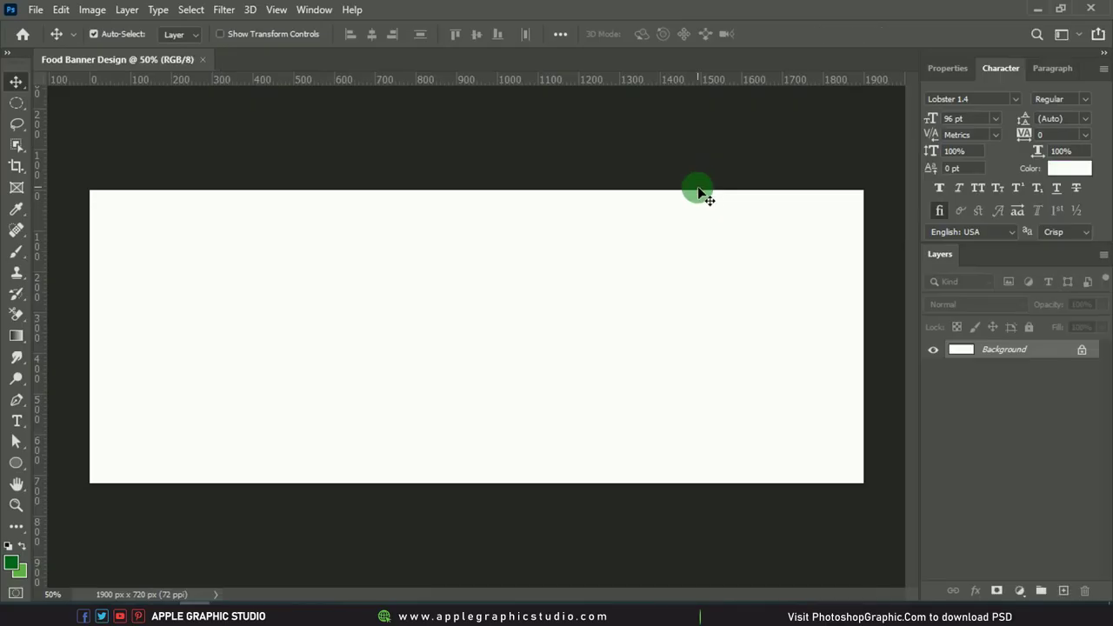
Add a Gradient fill layer using the green Basics preset, Radial style, reversed.
{"action": "left_click", "coordinate": [1028, 591]}
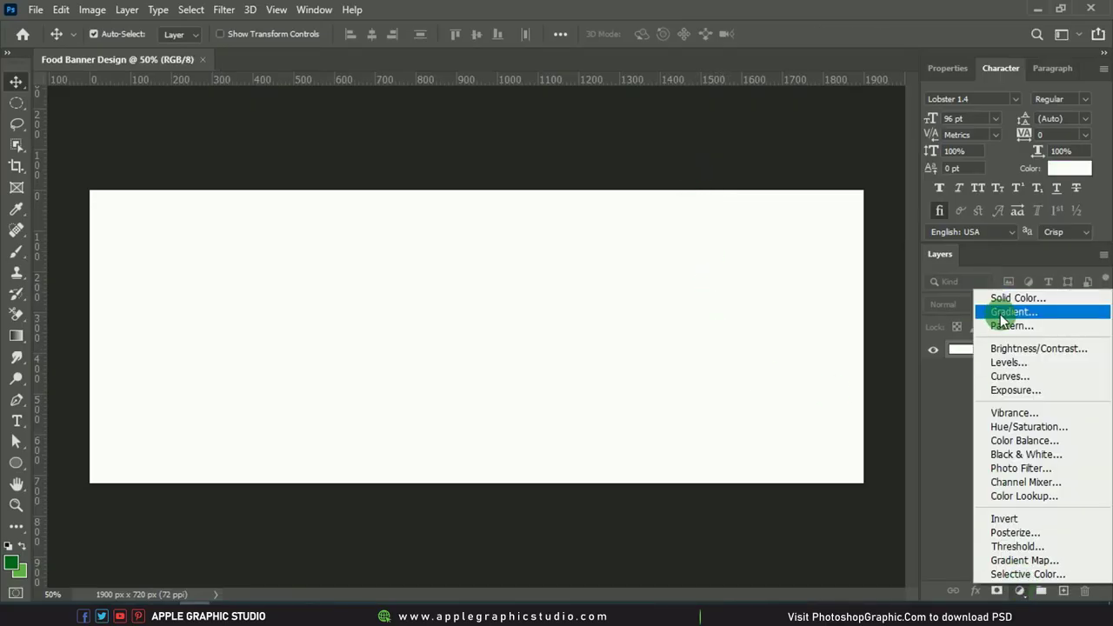
{"action": "left_click", "coordinate": [1000, 314]}
{"action": "left_click", "coordinate": [977, 118]}
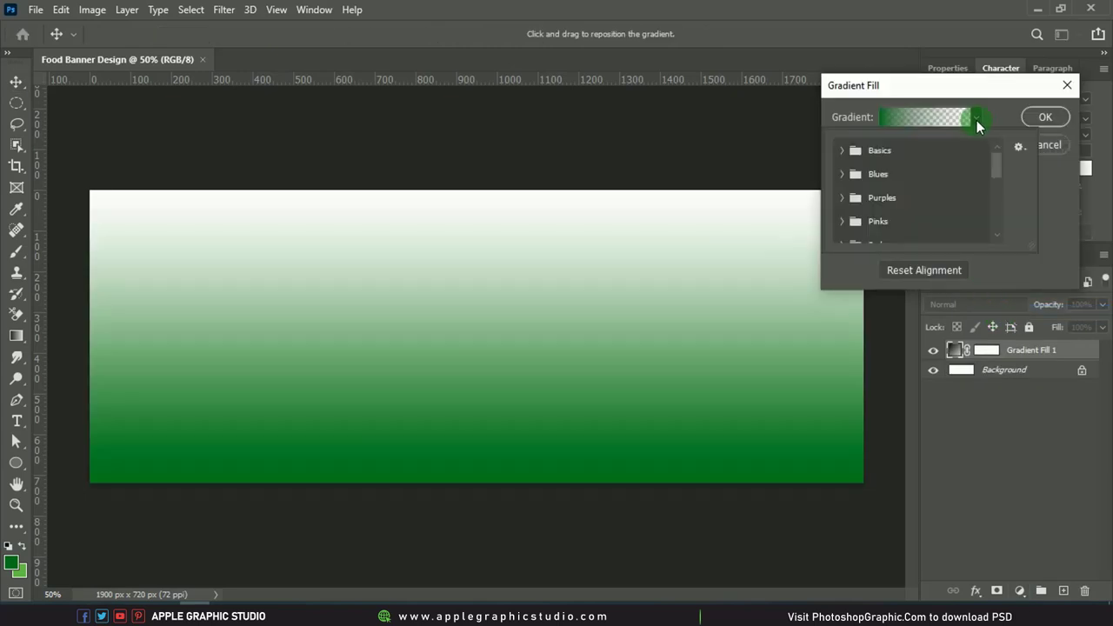
{"action": "left_click", "coordinate": [842, 152]}
{"action": "left_click", "coordinate": [863, 177]}
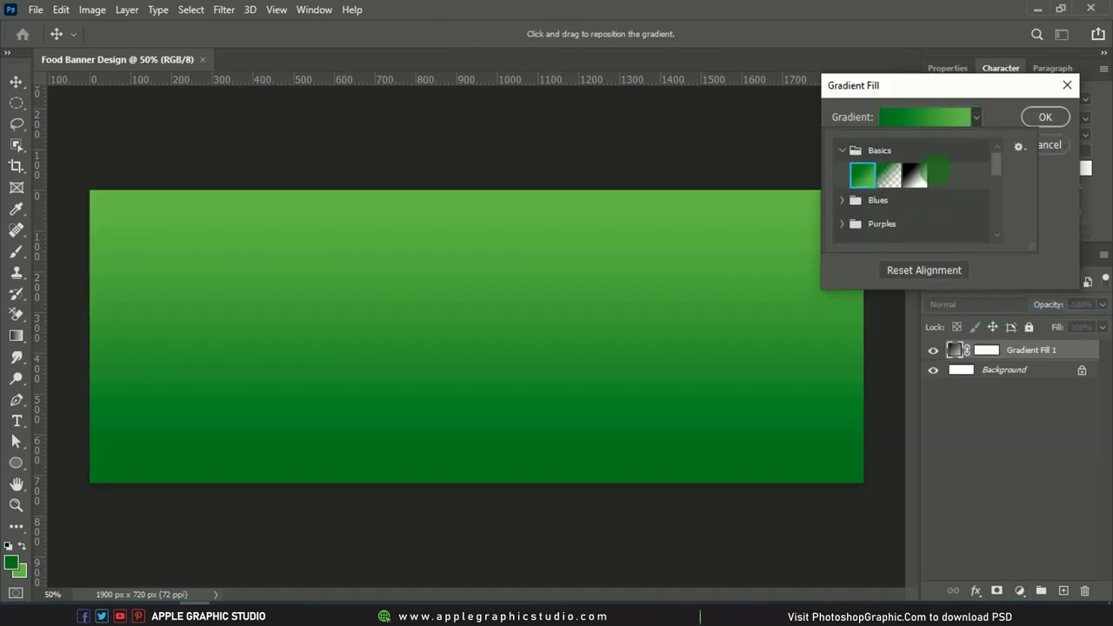
{"action": "left_click", "coordinate": [1009, 115]}
{"action": "left_click", "coordinate": [932, 143]}
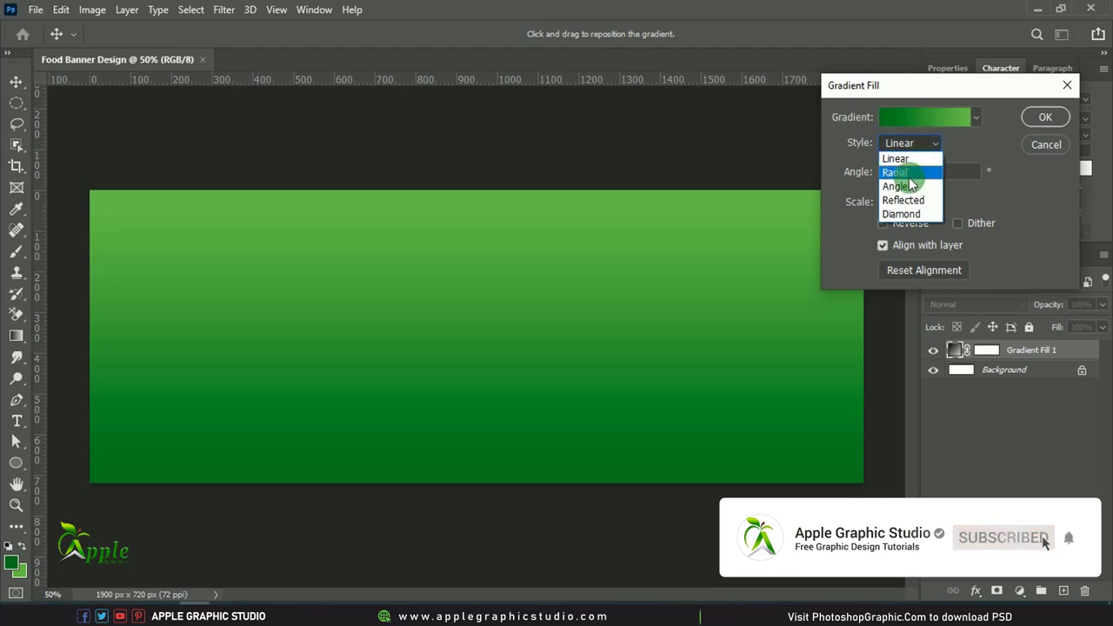
{"action": "left_click", "coordinate": [907, 172]}
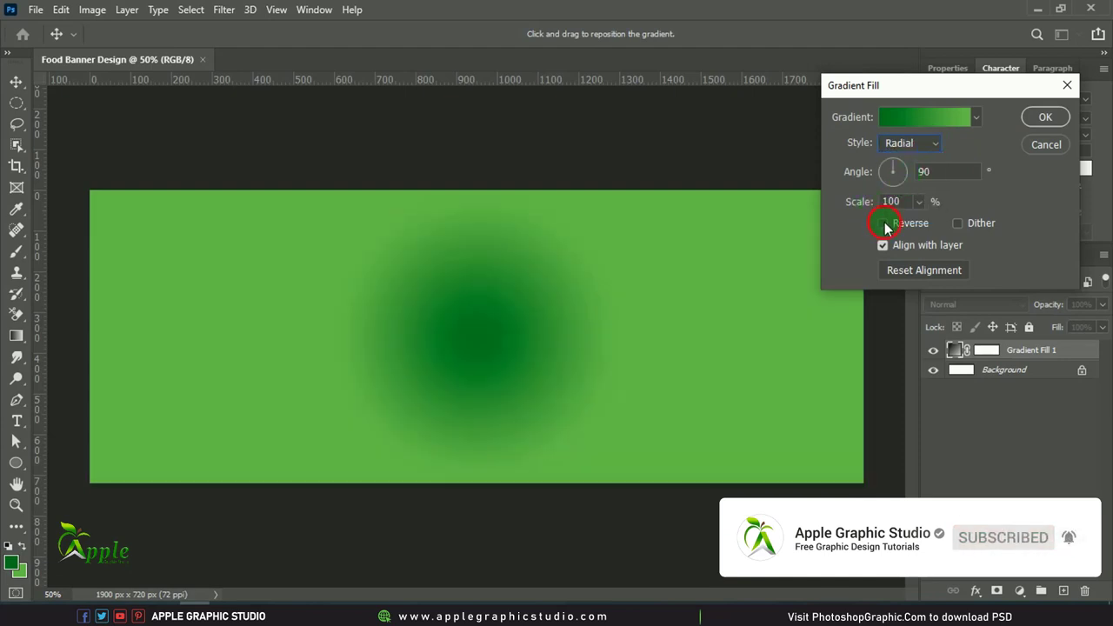
{"action": "left_click", "coordinate": [883, 224]}
Scale the gradient to 166% and position the glow right of centre.
{"action": "left_click", "coordinate": [920, 201]}
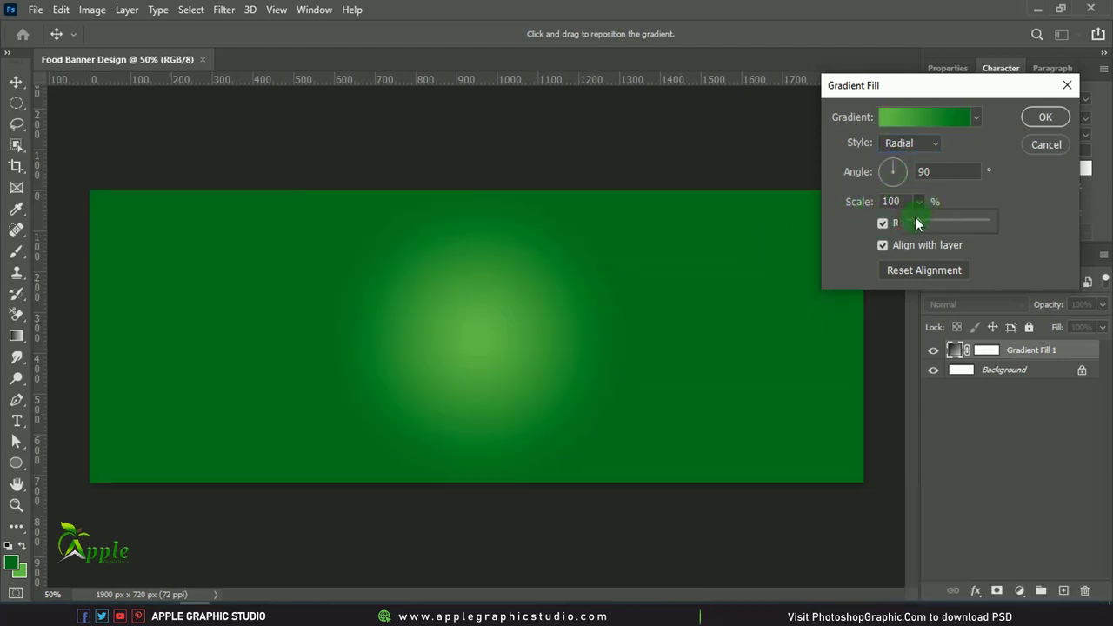
{"action": "left_click_drag", "start_coordinate": [921, 223], "coordinate": [924, 224]}
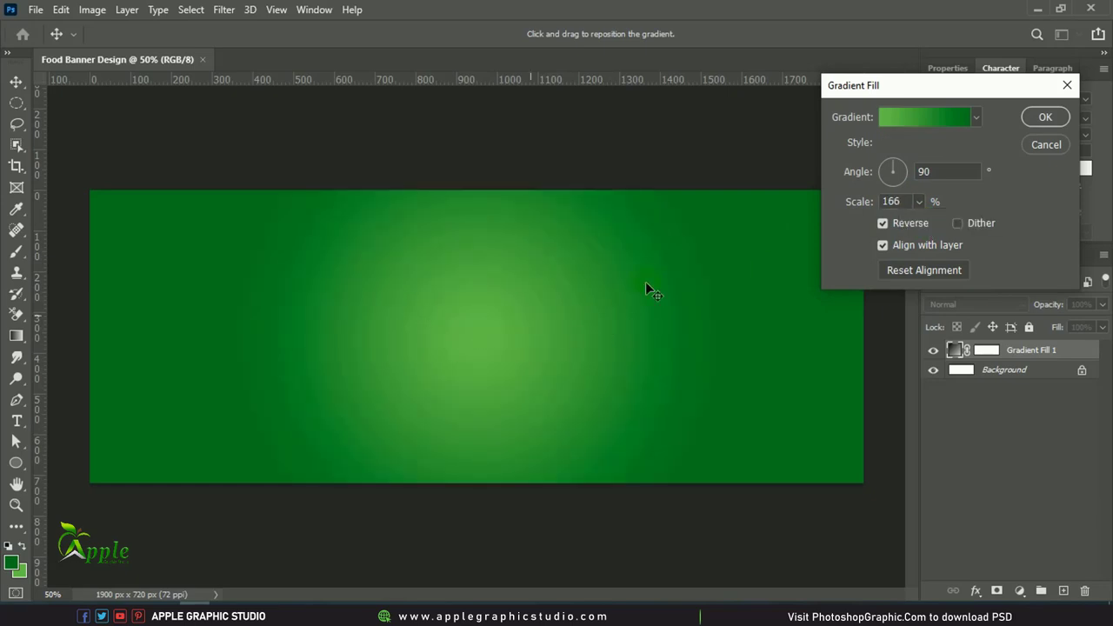
{"action": "mouse_move", "coordinate": [647, 291]}
{"action": "left_mouse_down"}
{"action": "mouse_move", "coordinate": [663, 327]}
{"action": "mouse_move", "coordinate": [521, 364]}
{"action": "left_mouse_up"}
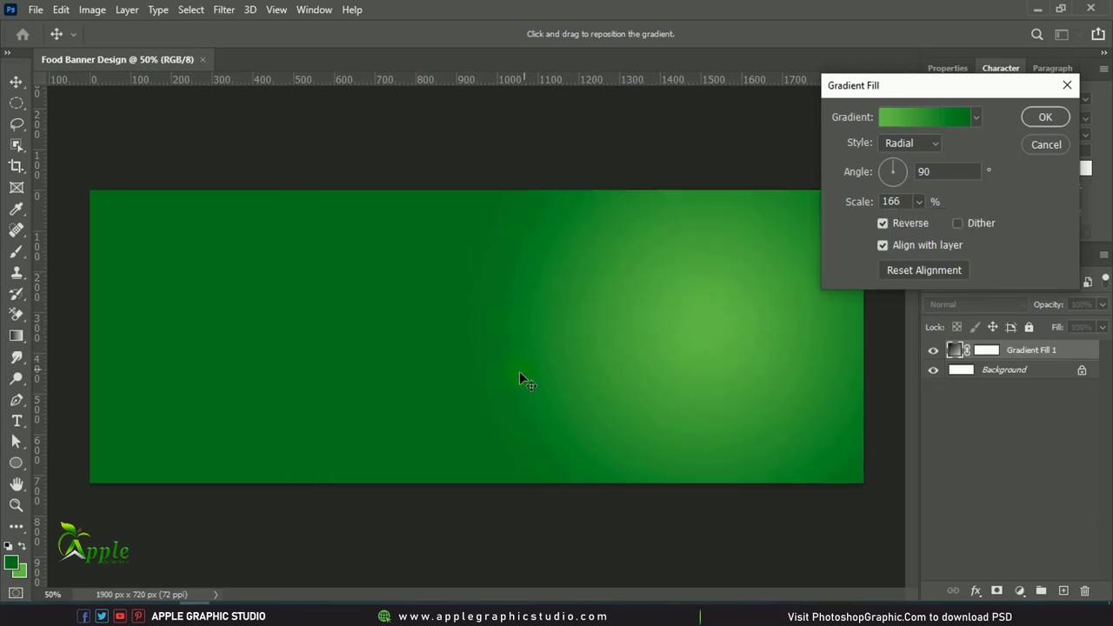
{"action": "left_click_drag", "start_coordinate": [728, 352], "coordinate": [694, 352]}
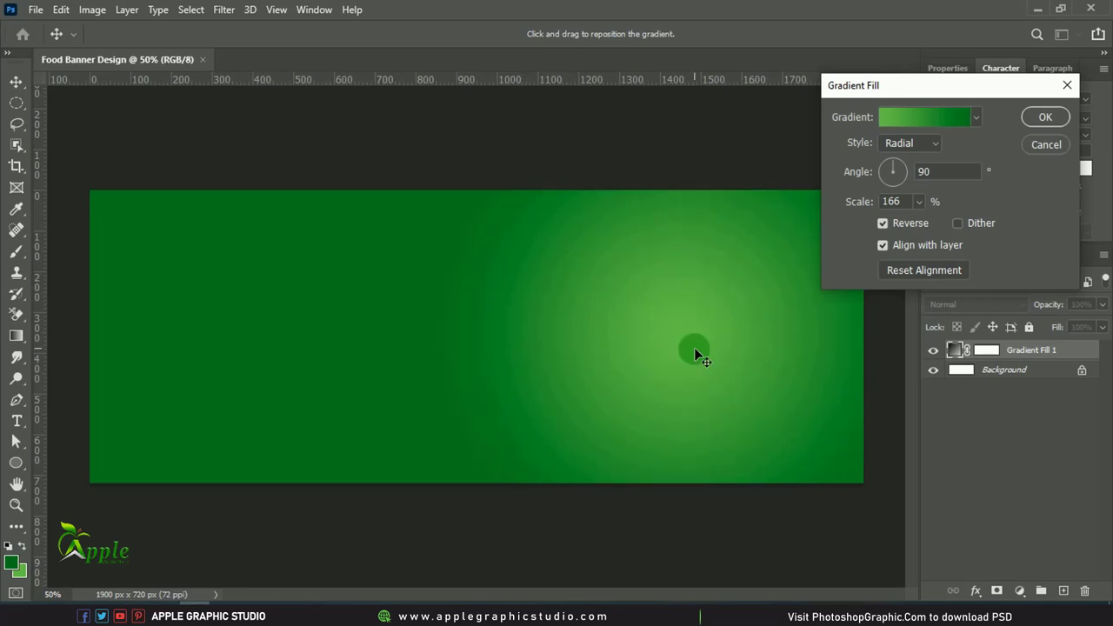
{"action": "left_click", "coordinate": [1056, 119]}
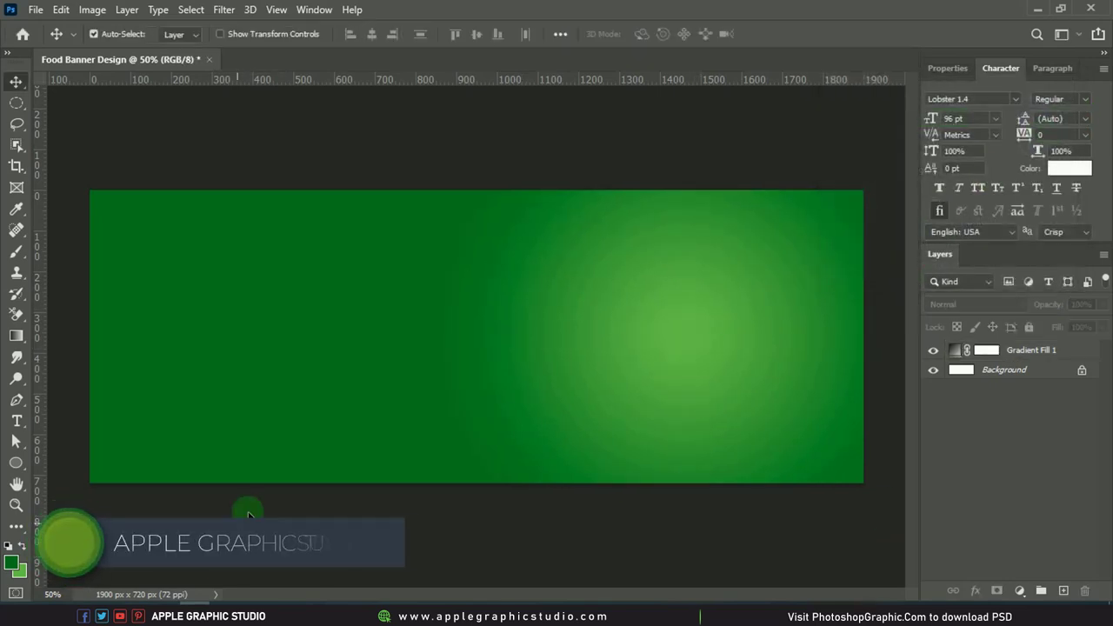
Place the cracked grey texture image and stretch it to the banner's left and right edges.
{"action": "left_click", "coordinate": [1037, 9]}
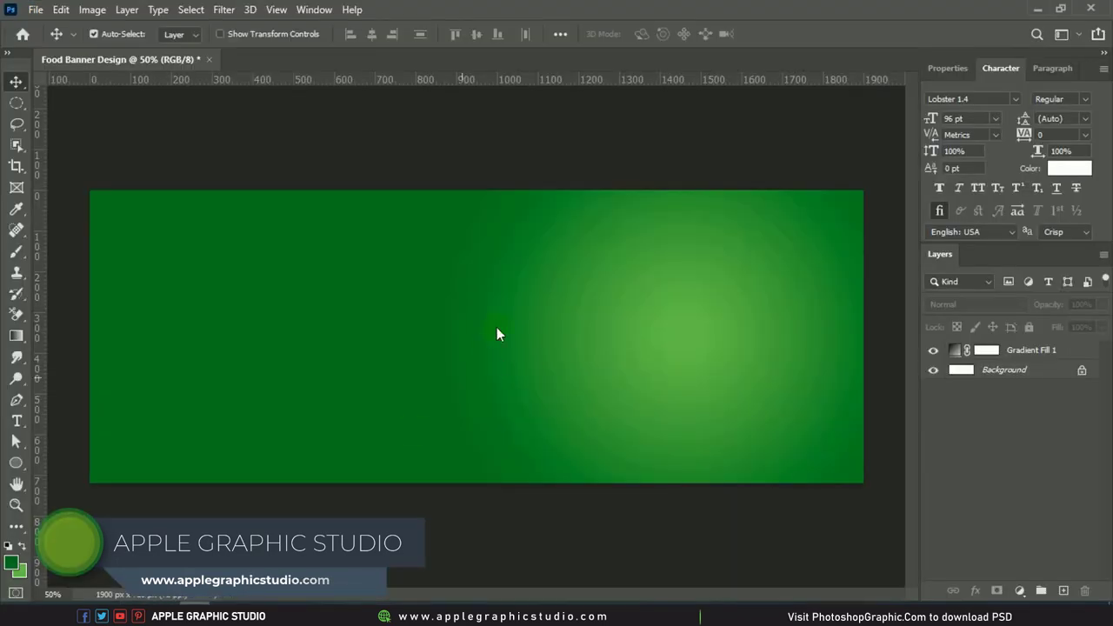
{"action": "left_click_drag", "start_coordinate": [956, 191], "coordinate": [526, 337]}
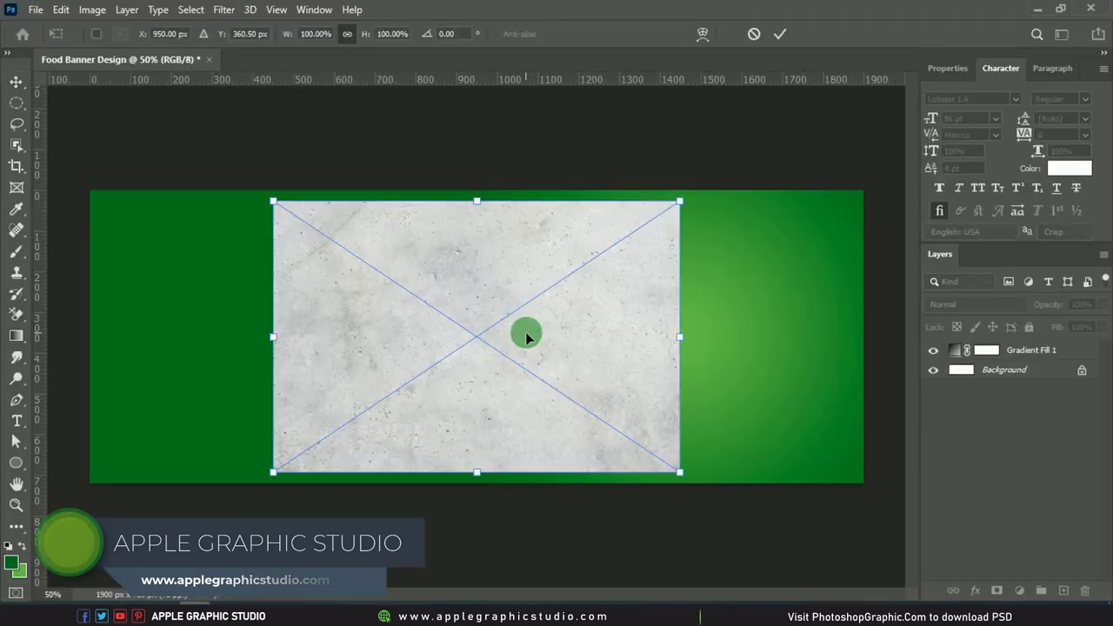
{"action": "left_click_drag", "start_coordinate": [273, 337], "coordinate": [91, 348]}
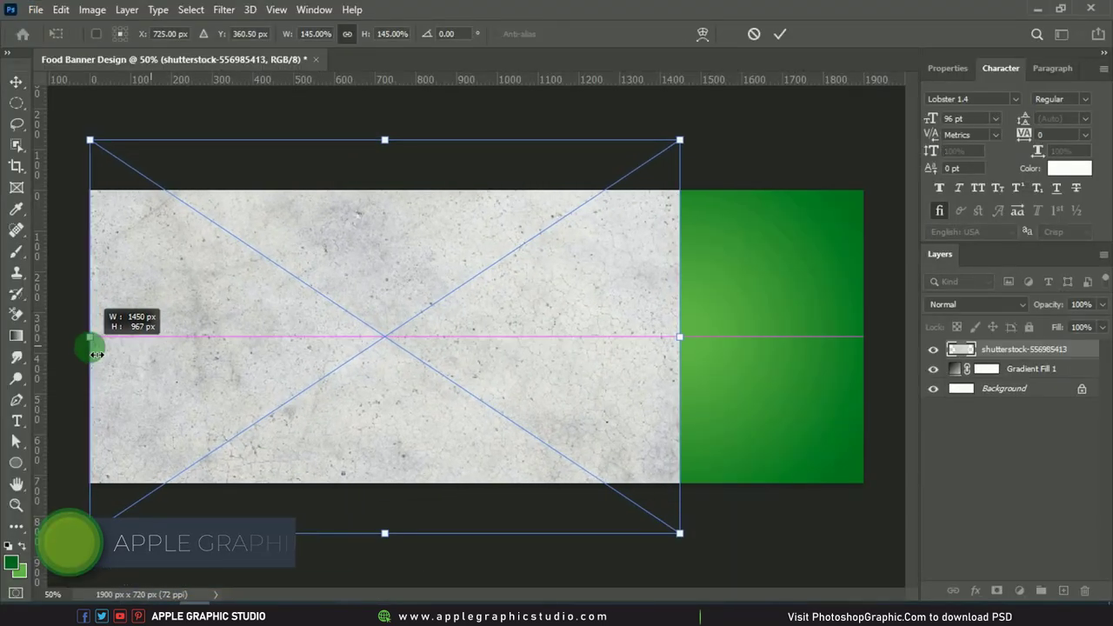
{"action": "left_click_drag", "start_coordinate": [680, 337], "coordinate": [873, 345]}
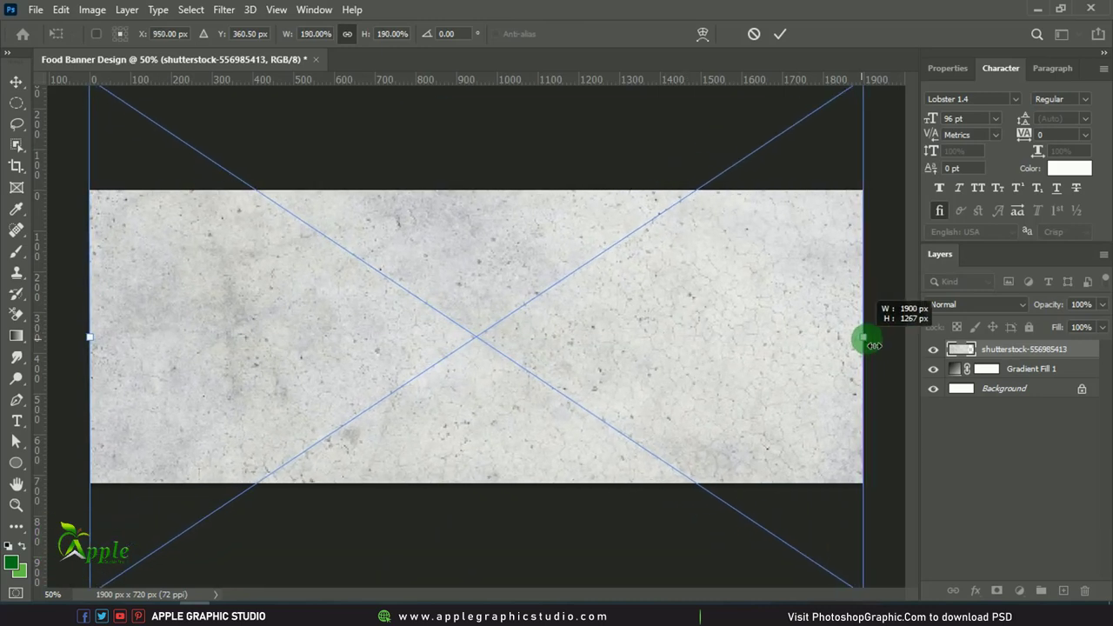
{"action": "left_click", "coordinate": [780, 34]}
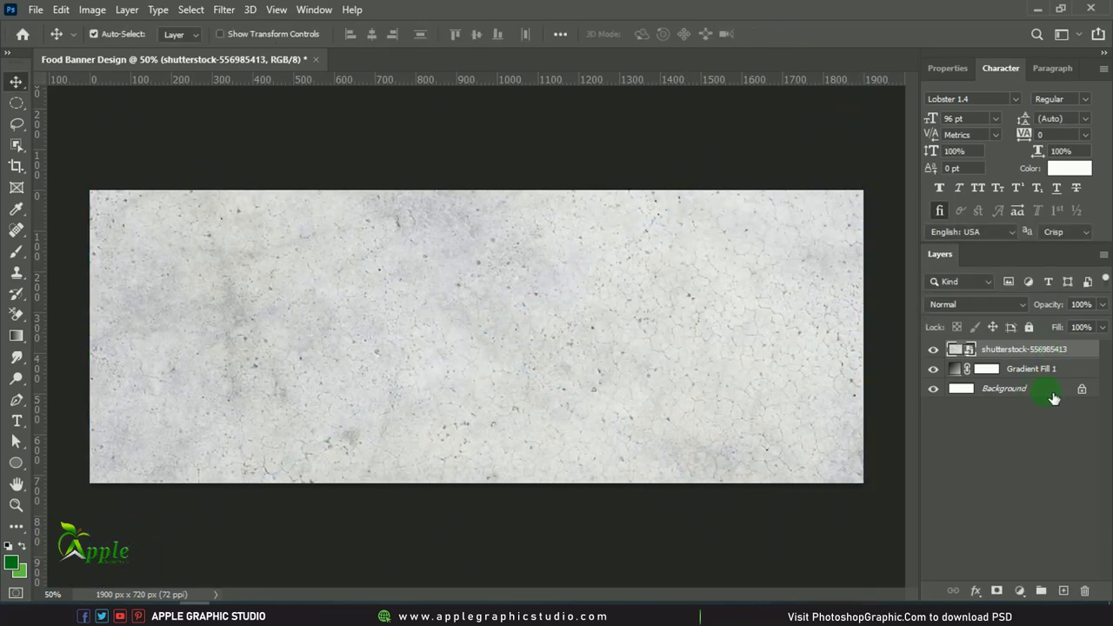
Delete the white Background layer, move the texture below the gradient, and set the gradient to Multiply.
{"action": "left_click", "coordinate": [1082, 390]}
{"action": "left_click_drag", "start_coordinate": [1078, 394], "coordinate": [1087, 592]}
{"action": "left_click_drag", "start_coordinate": [1014, 358], "coordinate": [1011, 405]}
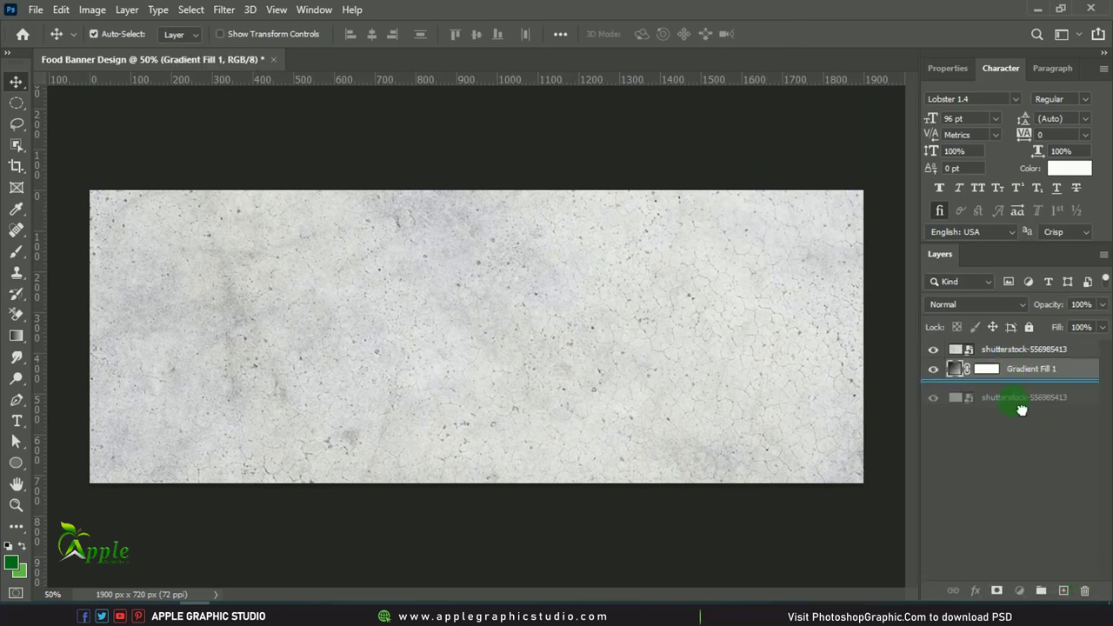
{"action": "left_click", "coordinate": [1014, 360]}
{"action": "left_click", "coordinate": [1007, 306]}
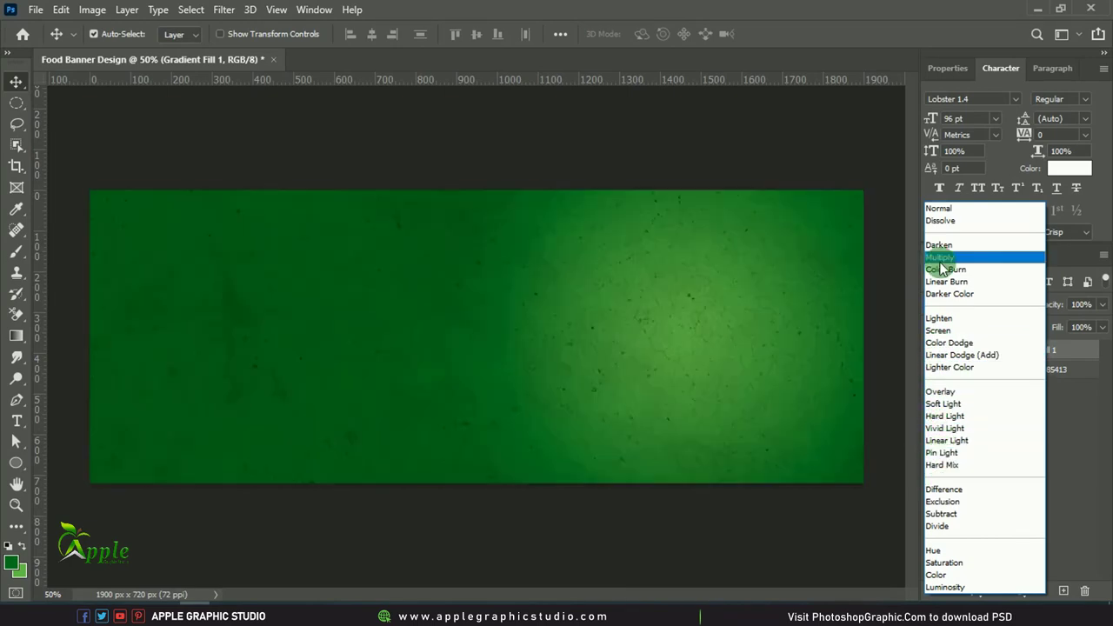
{"action": "left_click", "coordinate": [939, 257]}
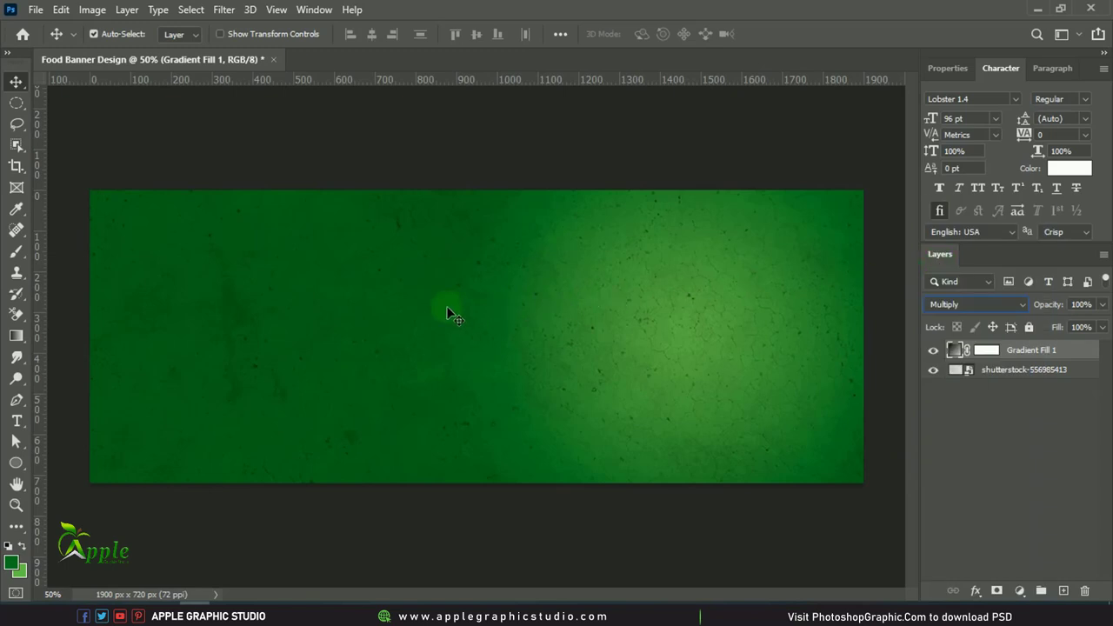
Brighten the gradient's dark stop to a lighter green and scale the glow to 199%.
{"action": "double_click", "coordinate": [958, 355]}
{"action": "left_click", "coordinate": [929, 117]}
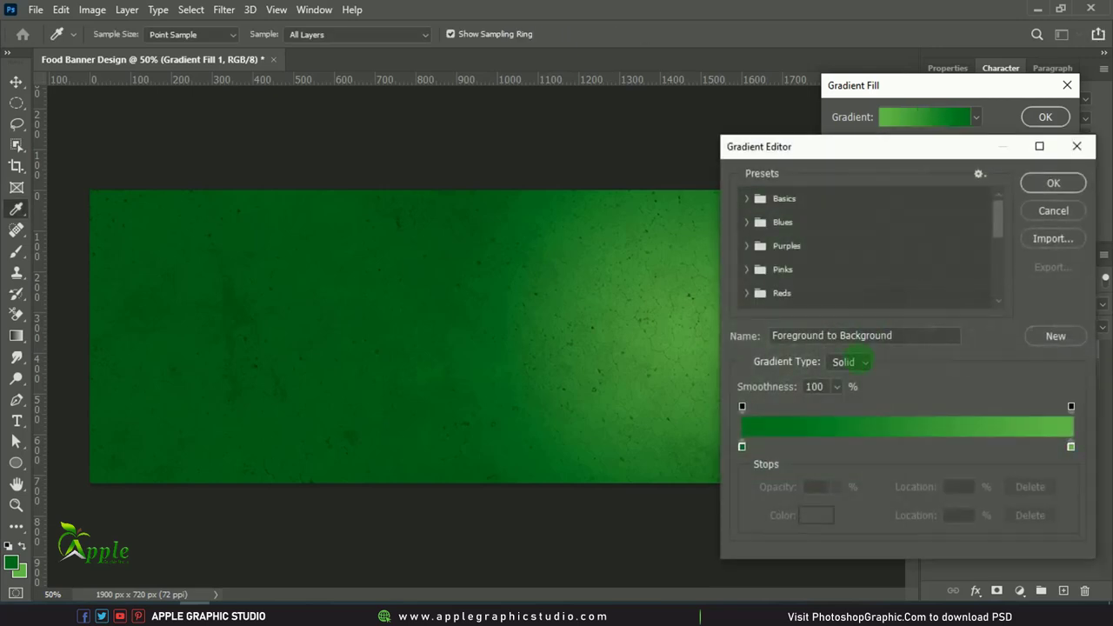
{"action": "double_click", "coordinate": [741, 447]}
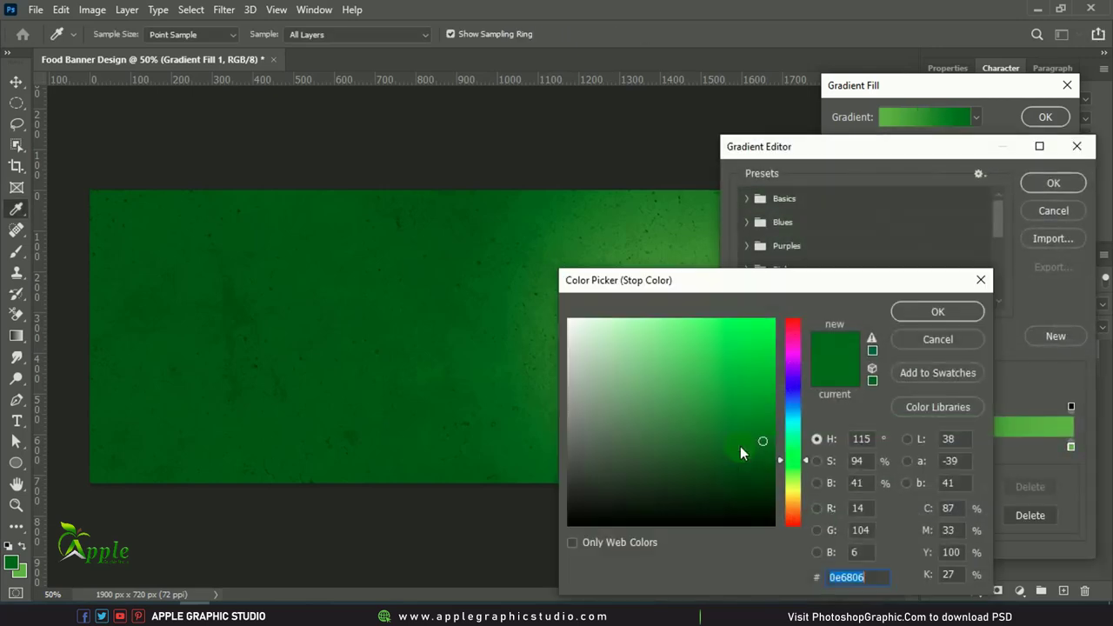
{"action": "left_click_drag", "start_coordinate": [740, 450], "coordinate": [717, 456]}
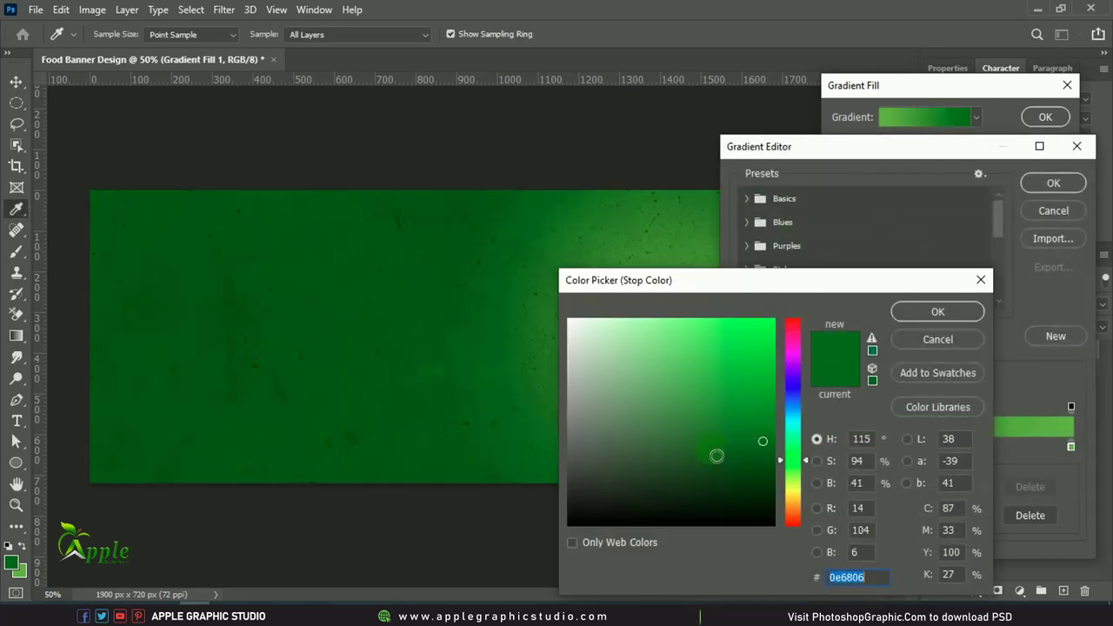
{"action": "left_click", "coordinate": [772, 424]}
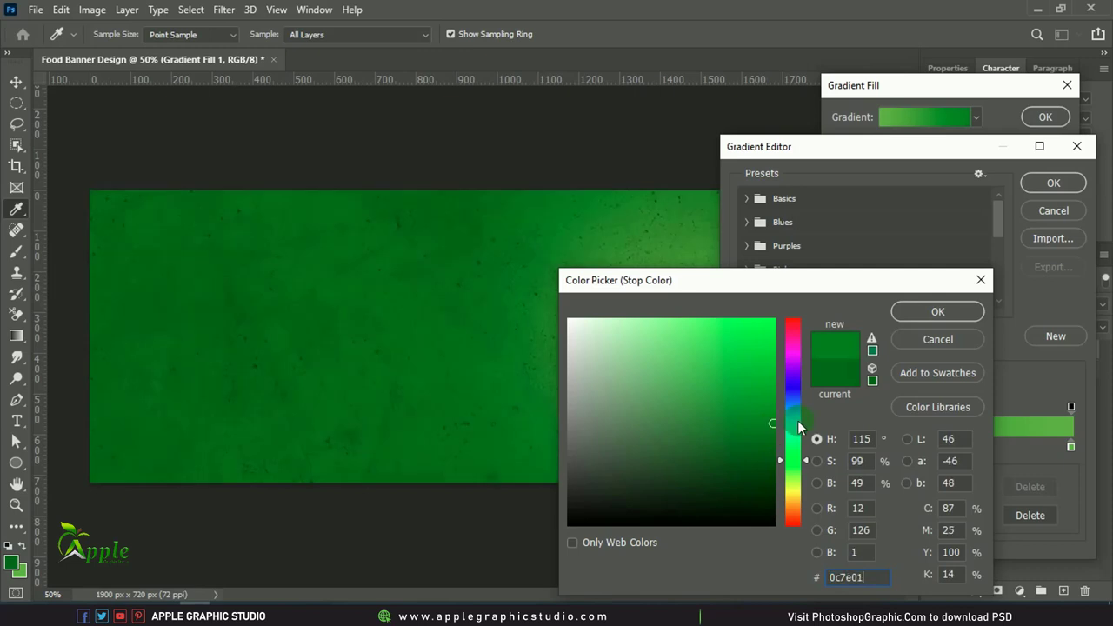
{"action": "left_click", "coordinate": [938, 311]}
{"action": "left_click", "coordinate": [1053, 183]}
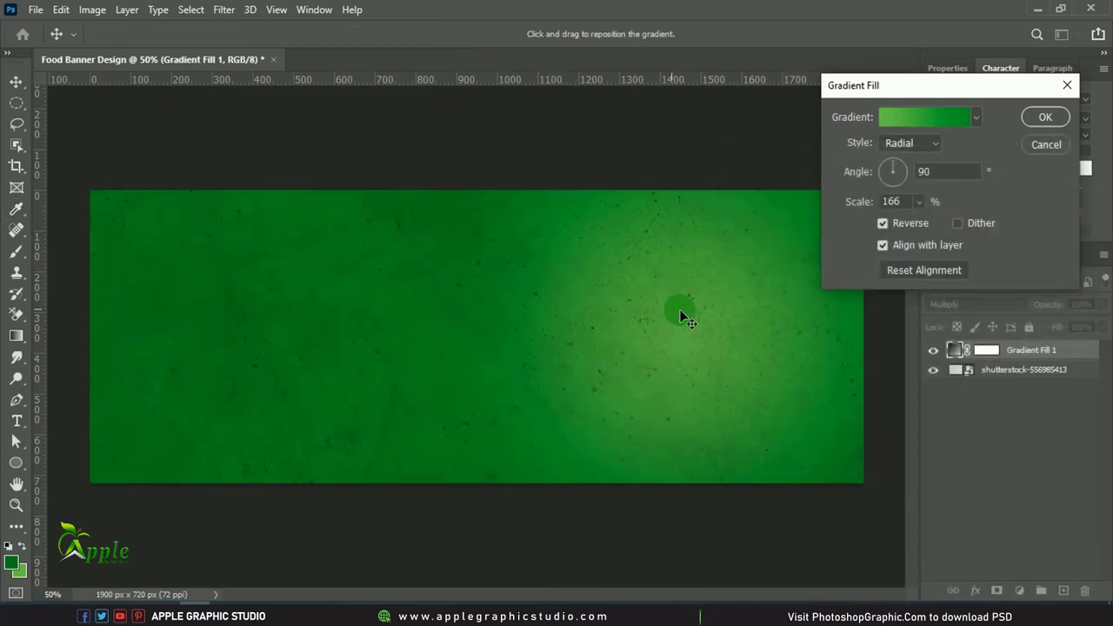
{"action": "left_click", "coordinate": [919, 202]}
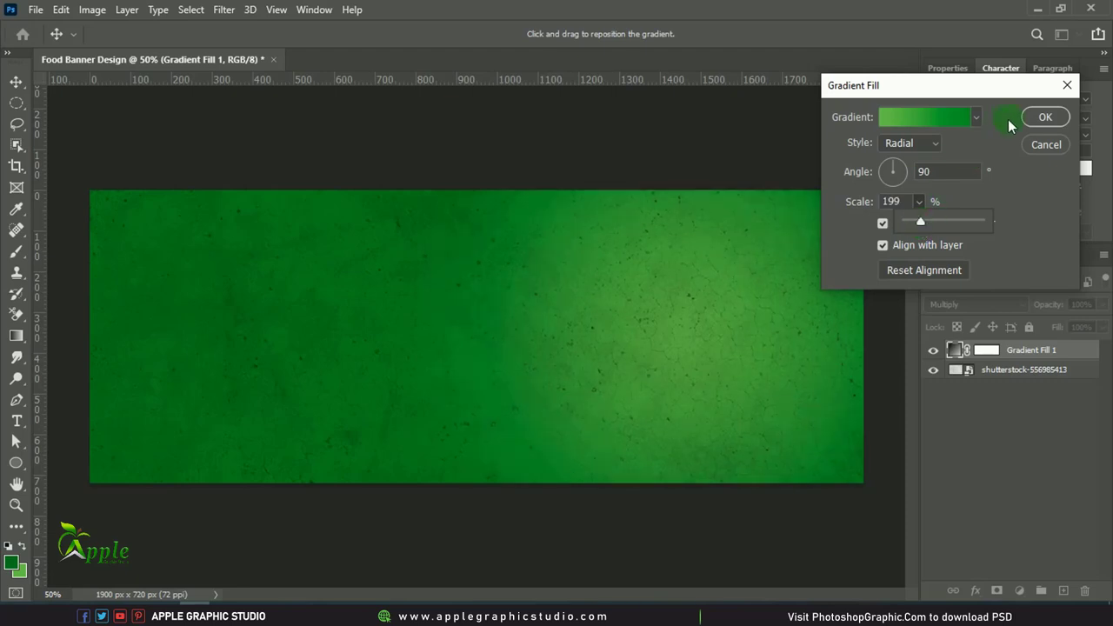
{"action": "left_click", "coordinate": [1047, 120]}
Group the gradient and texture layers as 'BG' and lock the group.
{"action": "left_click", "coordinate": [706, 130]}
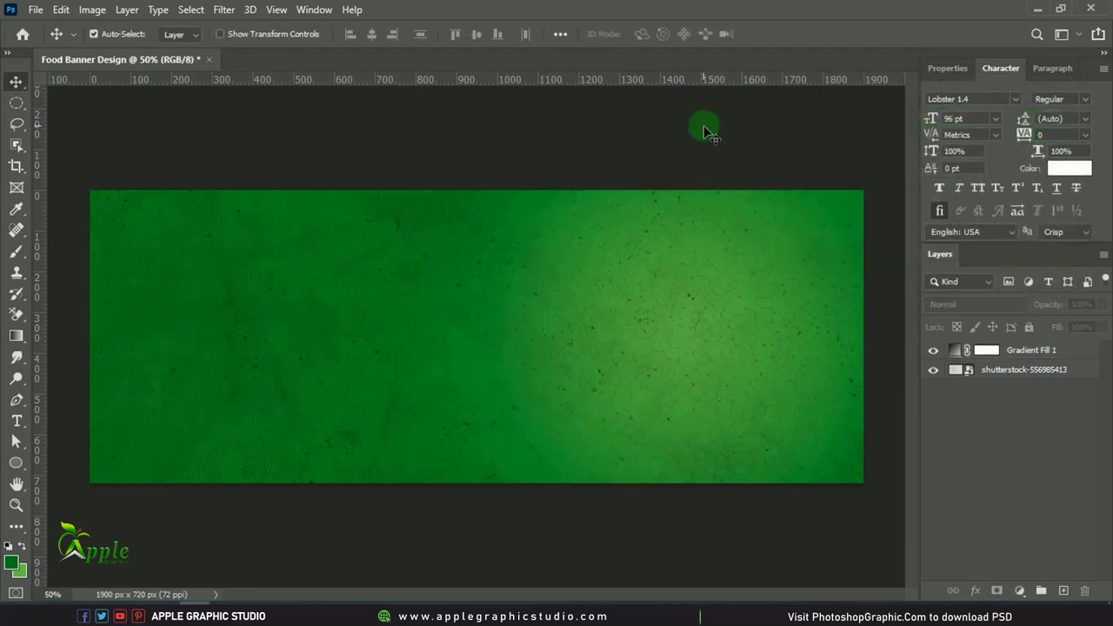
{"action": "left_click", "coordinate": [1041, 358]}
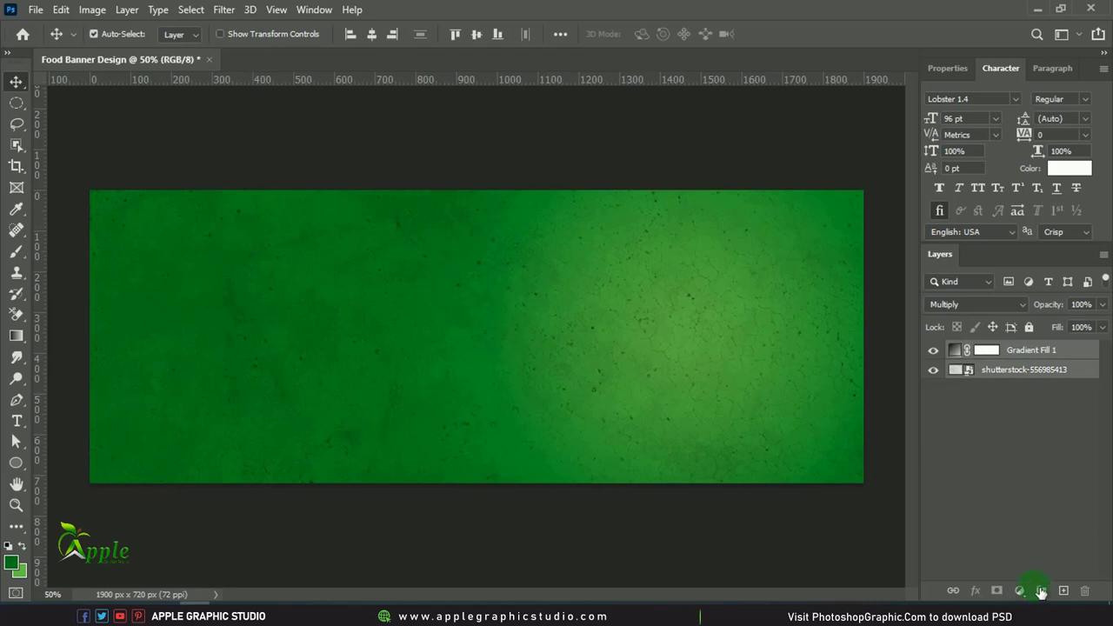
{"action": "left_click", "coordinate": [1041, 591]}
{"action": "type", "text": "BG"}
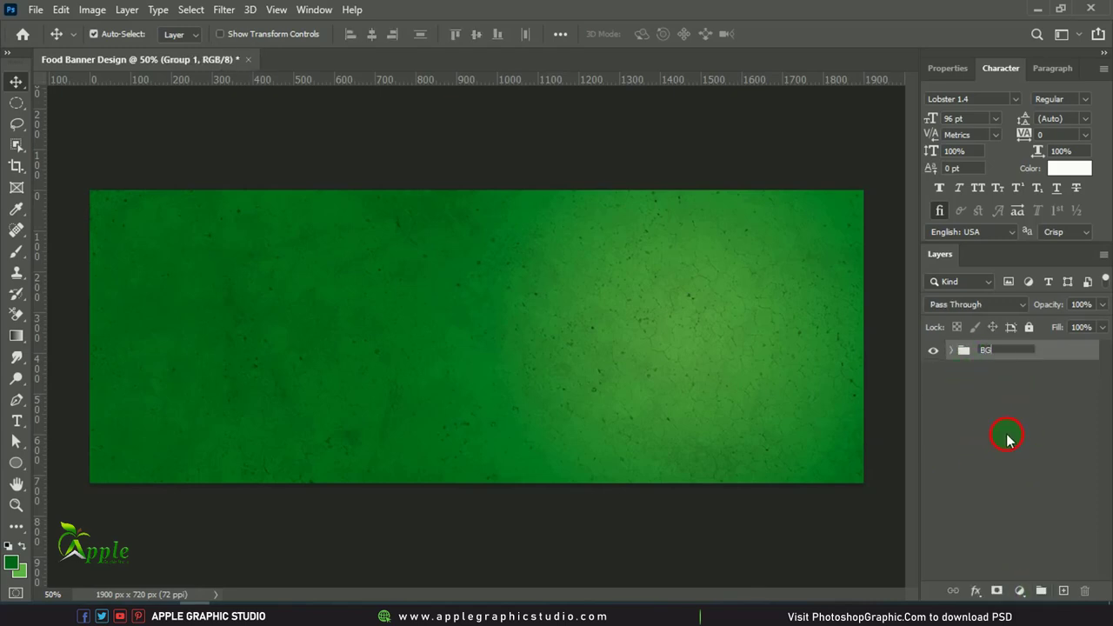
{"action": "left_click", "coordinate": [1009, 438]}
{"action": "left_click", "coordinate": [1013, 353]}
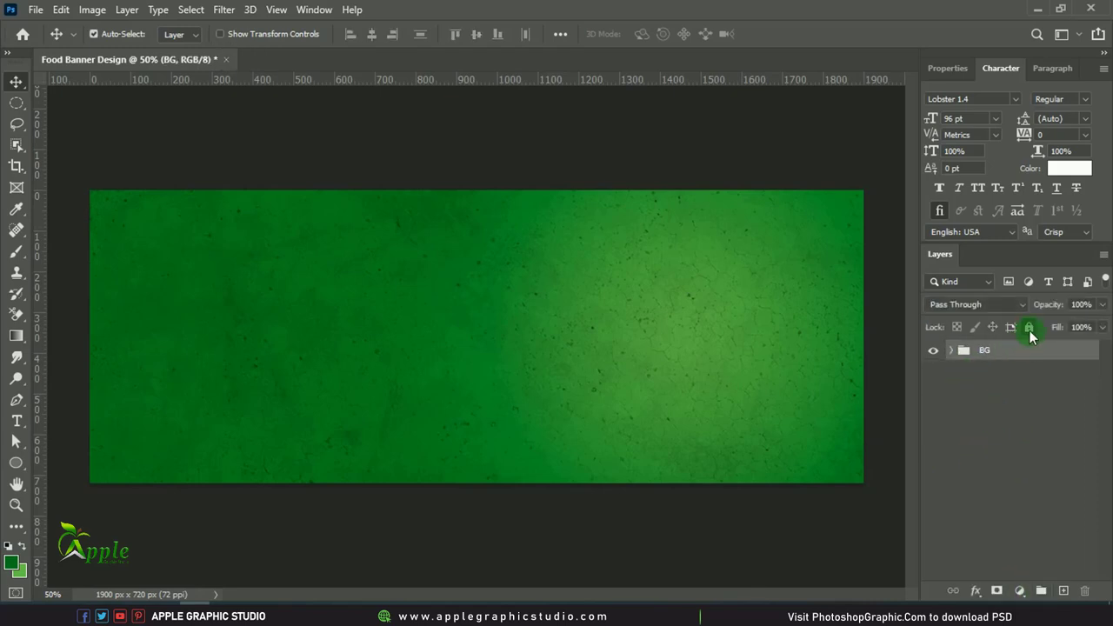
{"action": "left_click", "coordinate": [1029, 327]}
{"action": "left_click", "coordinate": [988, 418]}
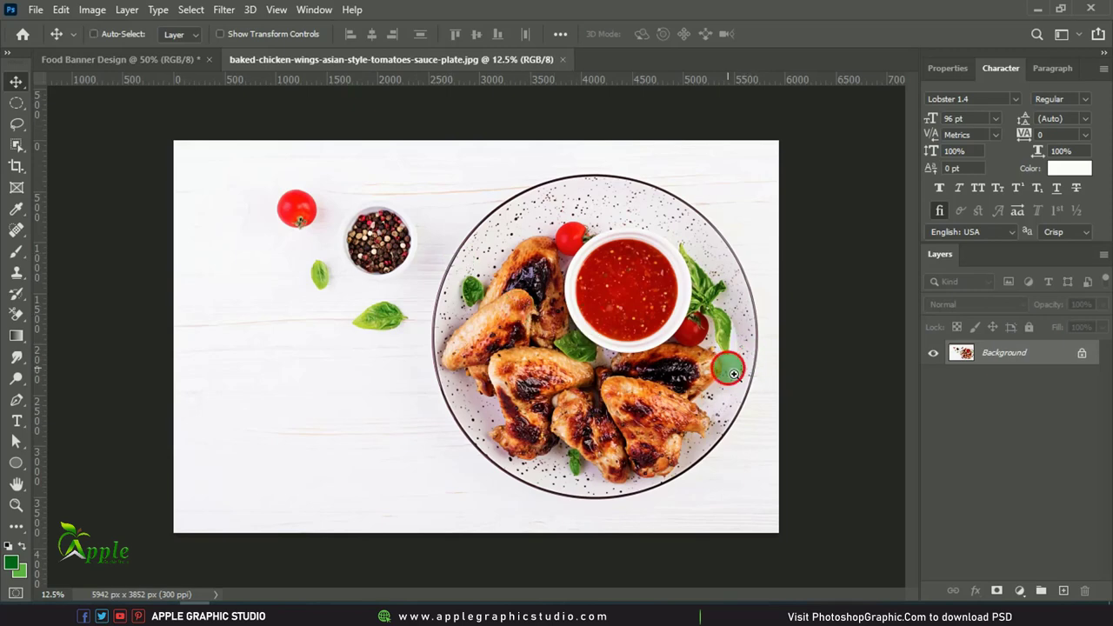
Draw an ellipse circle over the plate in the chicken-wings photo.
{"action": "scroll", "coordinate": [721, 367], "scroll_direction": "up", "scroll_amount": 2}
{"action": "scroll", "coordinate": [720, 362], "scroll_direction": "down", "scroll_amount": 1}
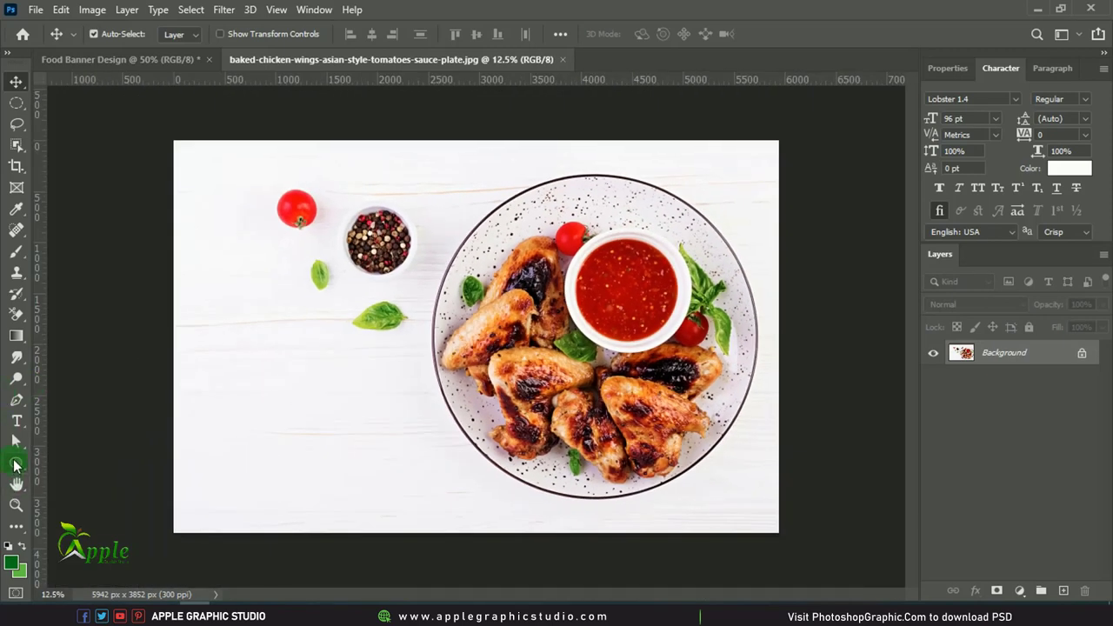
{"action": "right_click", "coordinate": [15, 464]}
{"action": "left_click", "coordinate": [78, 494]}
{"action": "mouse_move", "coordinate": [435, 181]}
{"action": "left_mouse_down"}
{"action": "mouse_move", "coordinate": [749, 528]}
{"action": "mouse_move", "coordinate": [767, 522]}
{"action": "left_mouse_up"}
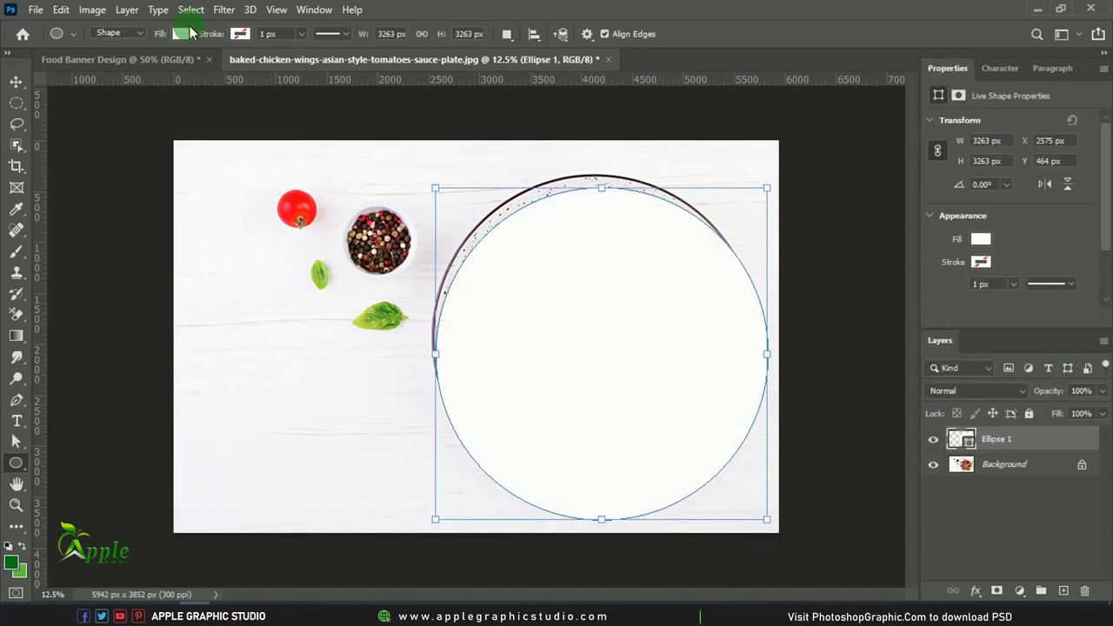
Fill the circle with orange and lower its layer opacity to 37%.
{"action": "left_click", "coordinate": [182, 33]}
{"action": "left_click", "coordinate": [139, 122]}
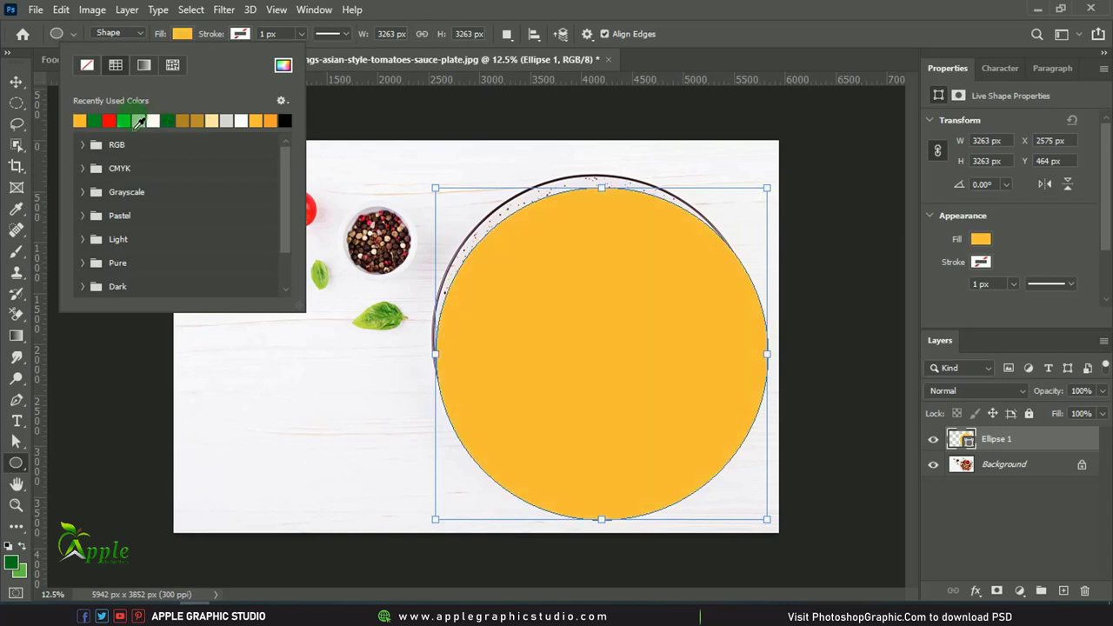
{"action": "left_click", "coordinate": [648, 267]}
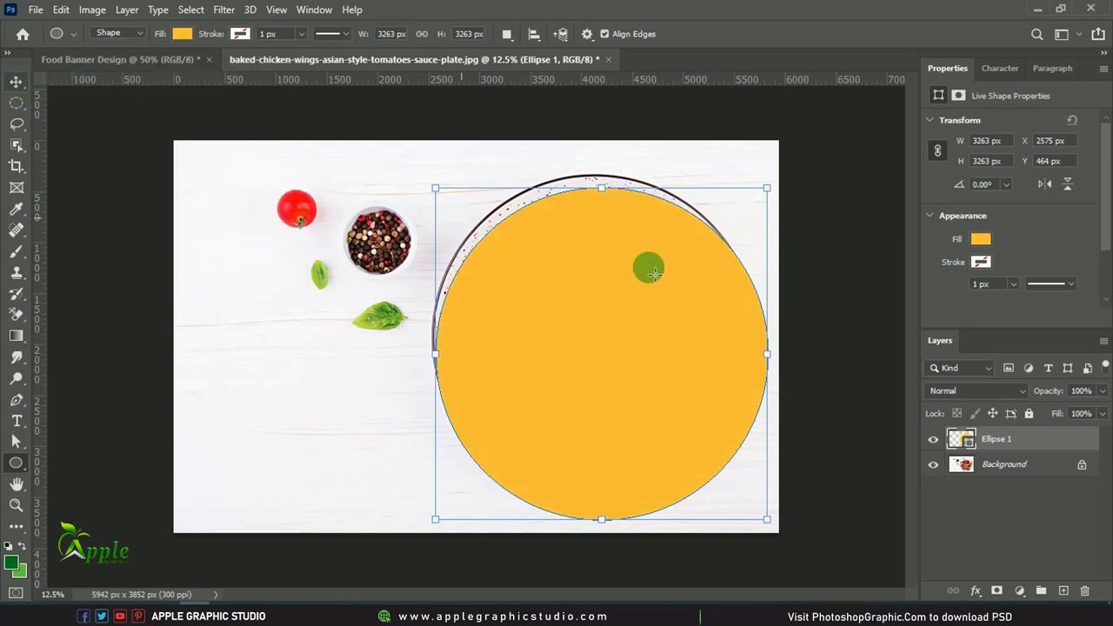
{"action": "left_click", "coordinate": [1104, 392]}
{"action": "left_click_drag", "start_coordinate": [1058, 416], "coordinate": [1057, 416]}
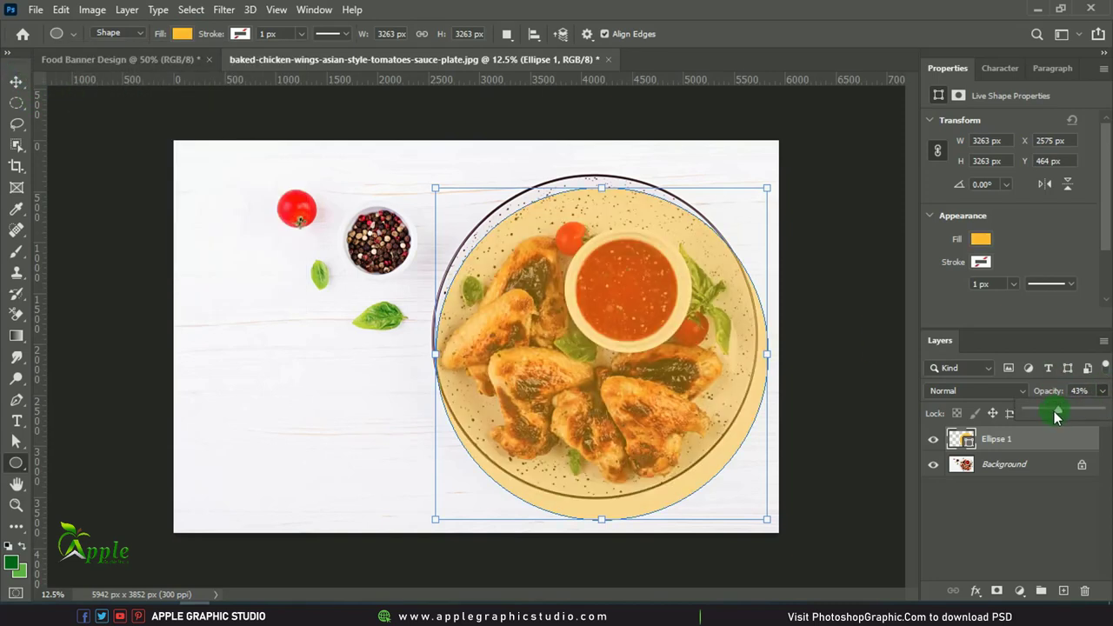
Undo a stray small ellipse and move the circle to line up with the plate.
{"action": "left_click_drag", "start_coordinate": [622, 341], "coordinate": [638, 365]}
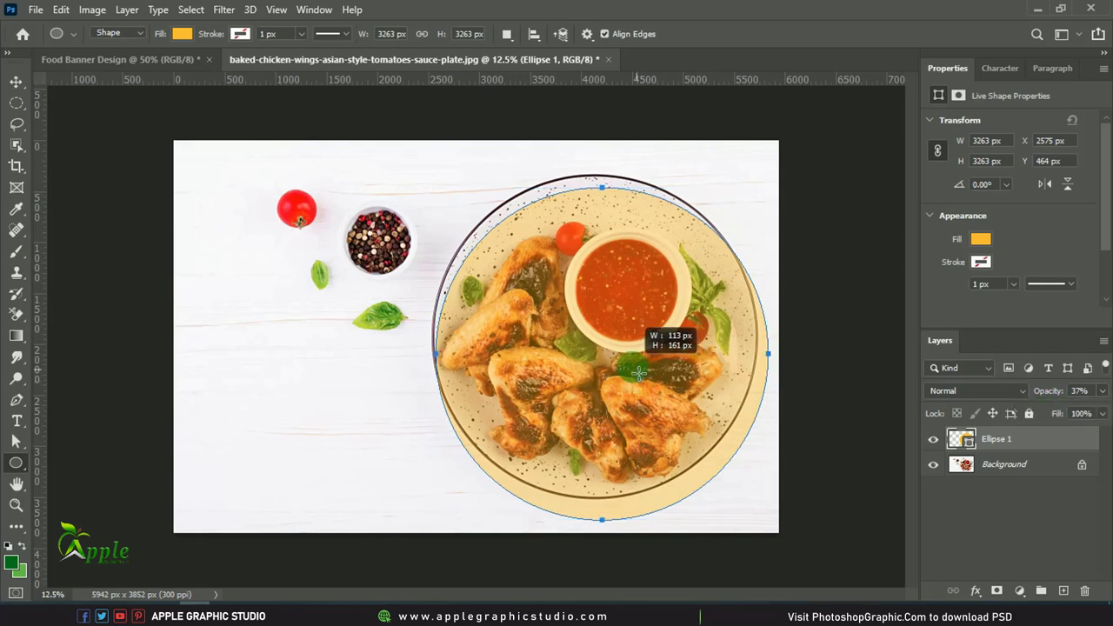
{"action": "key", "text": "ctrl+z"}
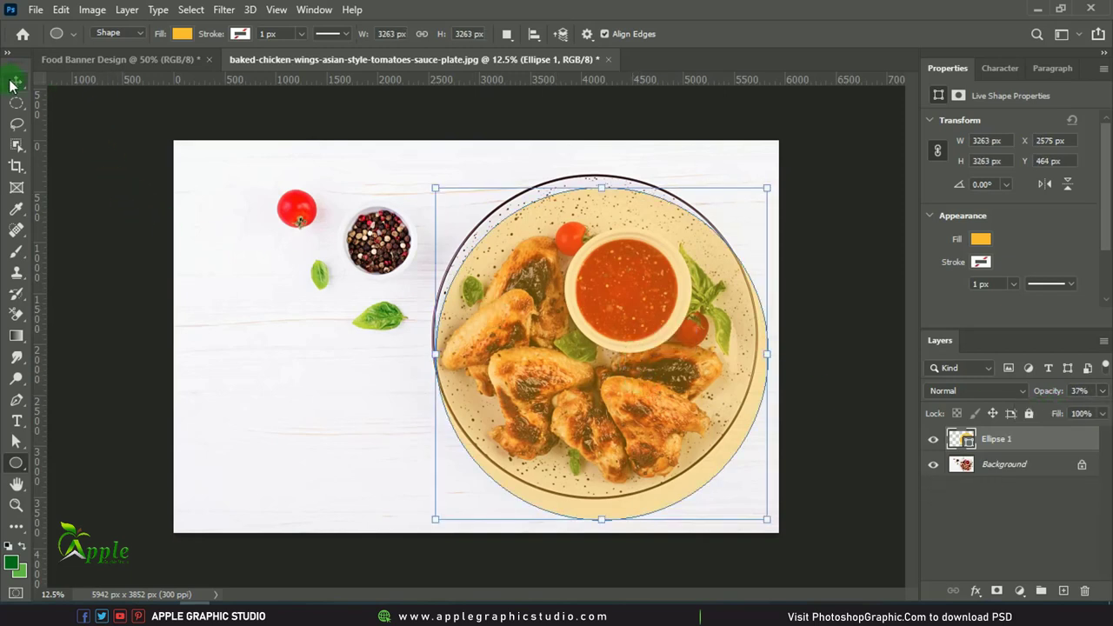
{"action": "left_click", "coordinate": [14, 84]}
{"action": "left_click_drag", "start_coordinate": [541, 307], "coordinate": [548, 325]}
{"action": "left_click", "coordinate": [70, 13]}
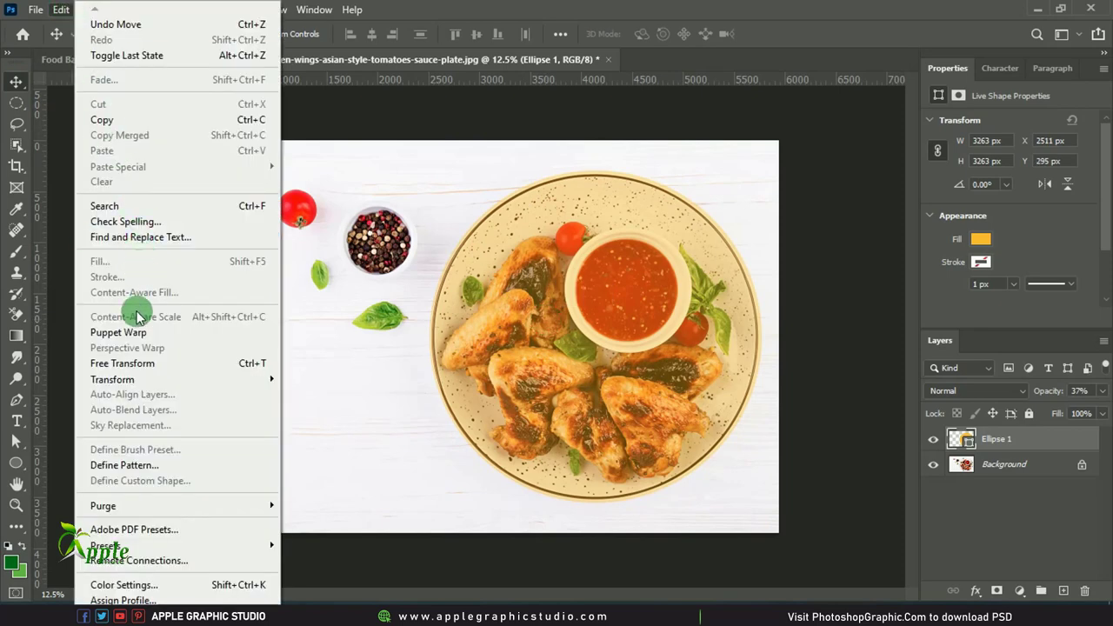
Warp the circle's top, left, bottom and right edges to follow the plate rim.
{"action": "left_click", "coordinate": [130, 364]}
{"action": "scroll", "coordinate": [722, 252], "scroll_direction": "up", "scroll_amount": 1}
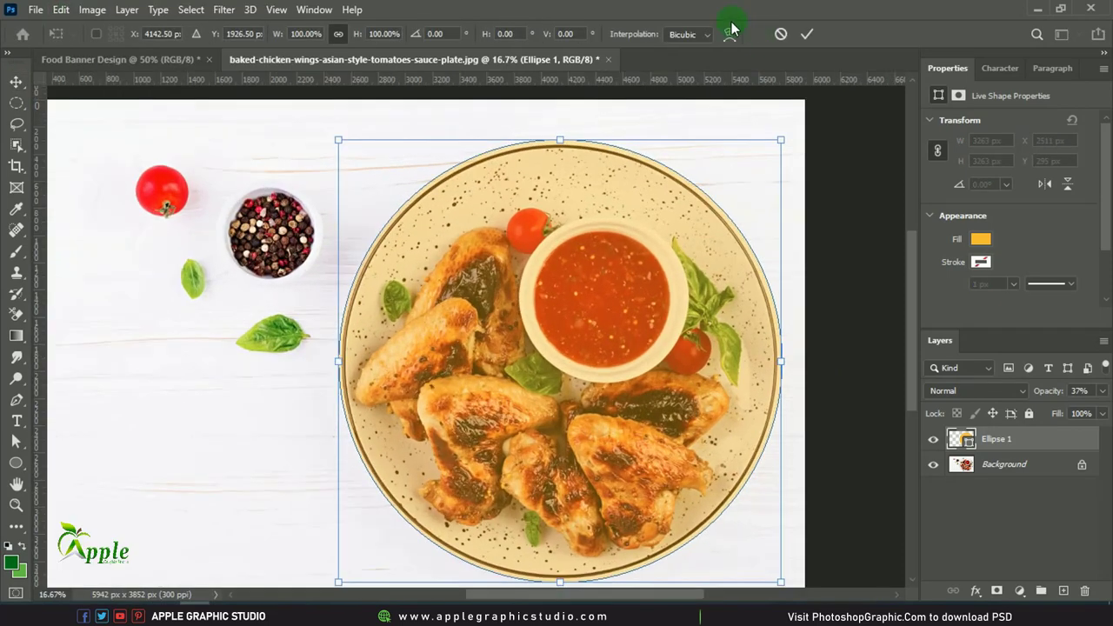
{"action": "left_click", "coordinate": [731, 33]}
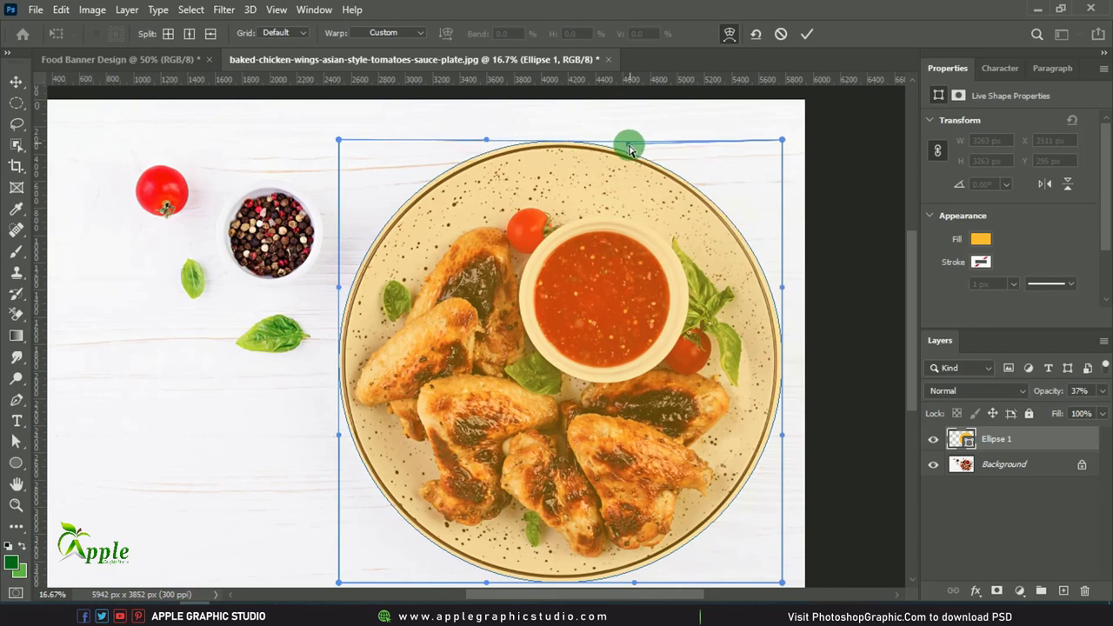
{"action": "left_click_drag", "start_coordinate": [636, 141], "coordinate": [489, 145]}
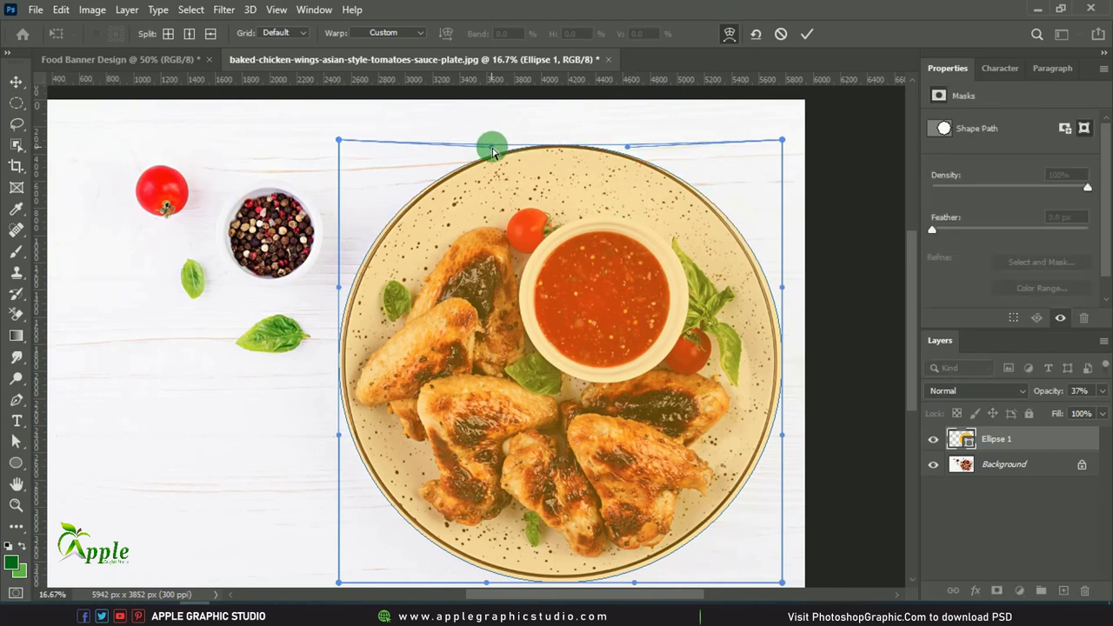
{"action": "left_click_drag", "start_coordinate": [337, 283], "coordinate": [340, 290]}
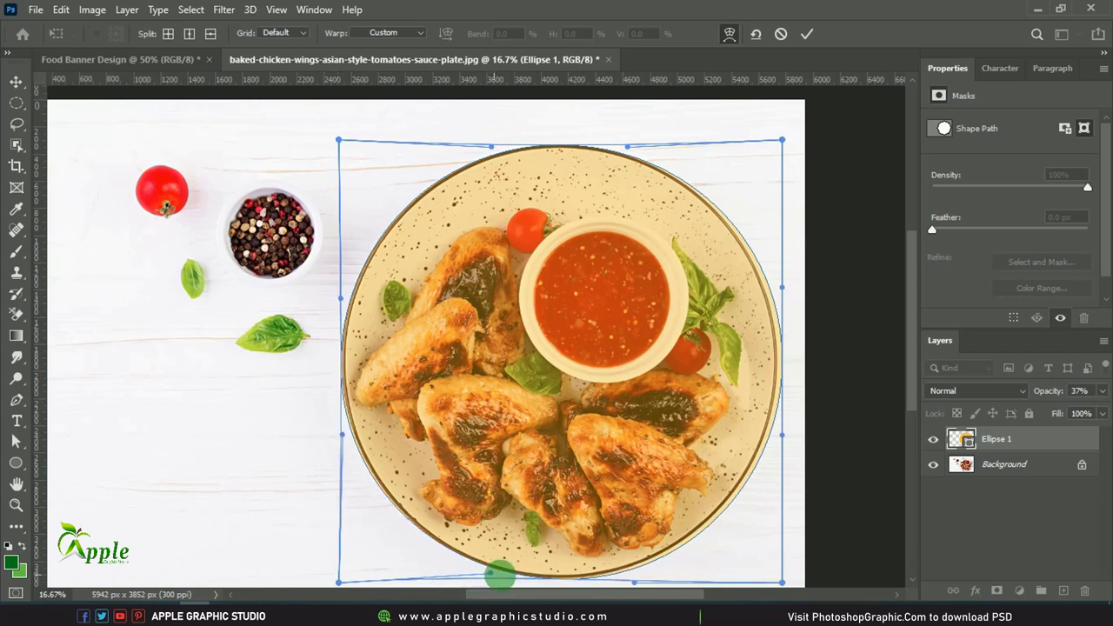
{"action": "left_click_drag", "start_coordinate": [487, 587], "coordinate": [491, 576]}
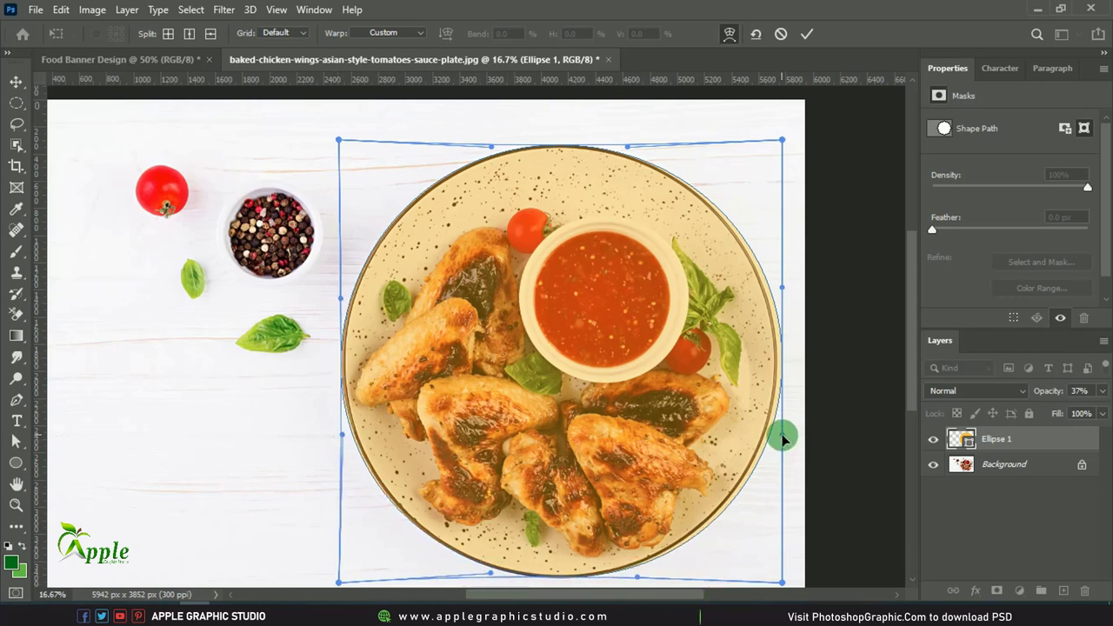
{"action": "left_click_drag", "start_coordinate": [783, 435], "coordinate": [776, 428]}
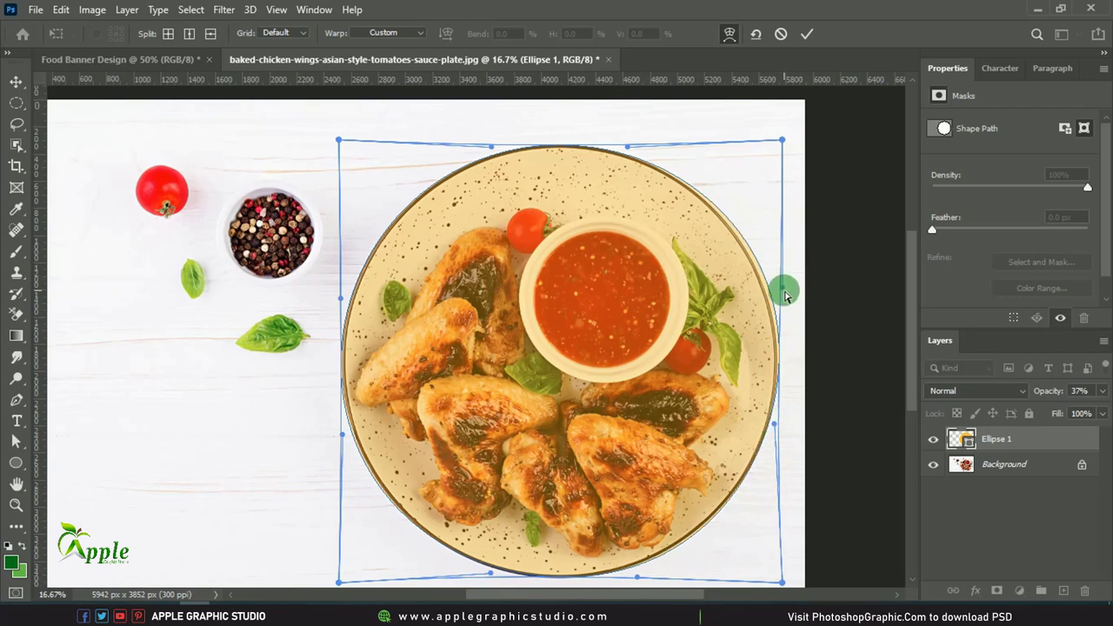
{"action": "left_click_drag", "start_coordinate": [781, 293], "coordinate": [776, 305]}
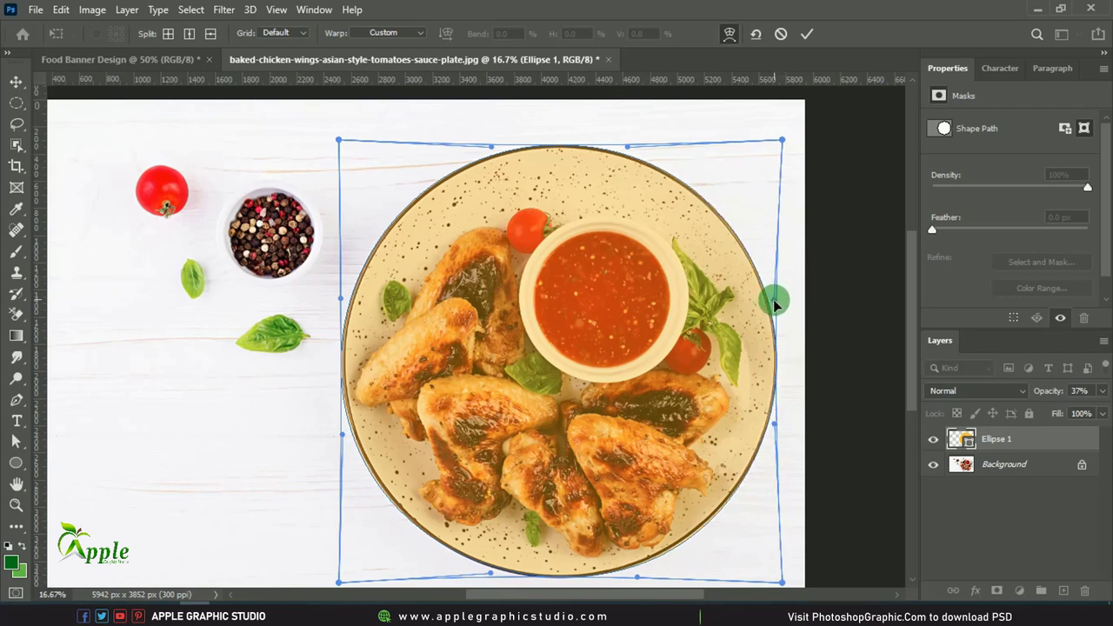
{"action": "left_click", "coordinate": [808, 36]}
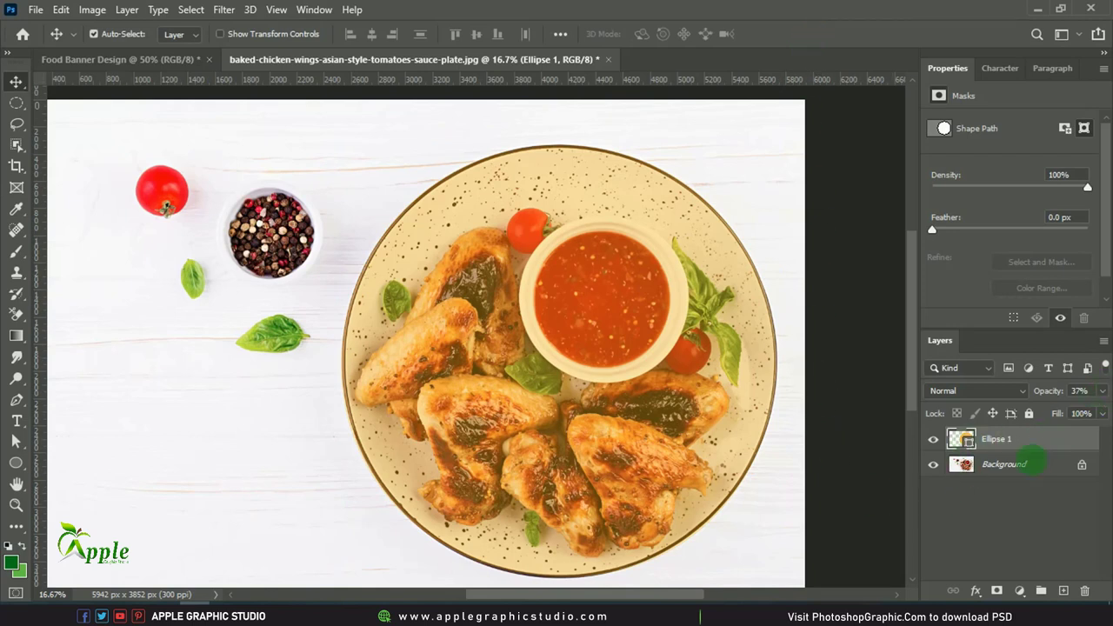
Load the circle's shape as a selection and mask the photo layer to it.
{"action": "left_click", "coordinate": [1000, 467]}
{"action": "left_click", "coordinate": [1024, 441]}
{"action": "left_click_drag", "start_coordinate": [1018, 462], "coordinate": [968, 448]}
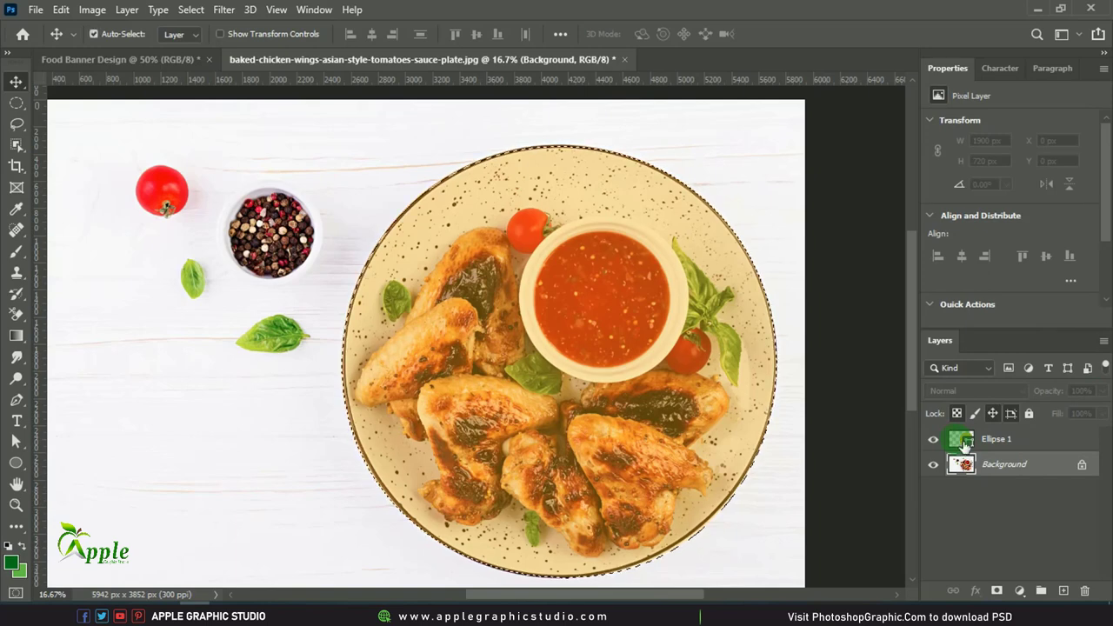
{"action": "left_click", "coordinate": [966, 442], "text": "ctrl"}
{"action": "left_click", "coordinate": [998, 591]}
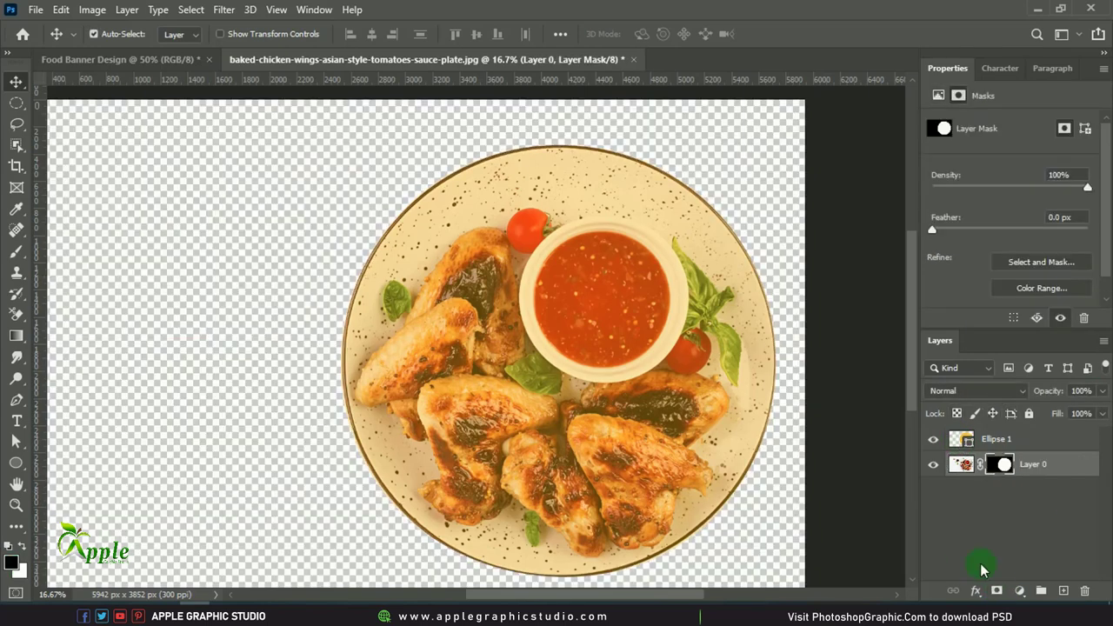
Hide the orange circle and drag the masked plate layer to the banner document.
{"action": "left_click", "coordinate": [1038, 449]}
{"action": "left_click", "coordinate": [934, 439]}
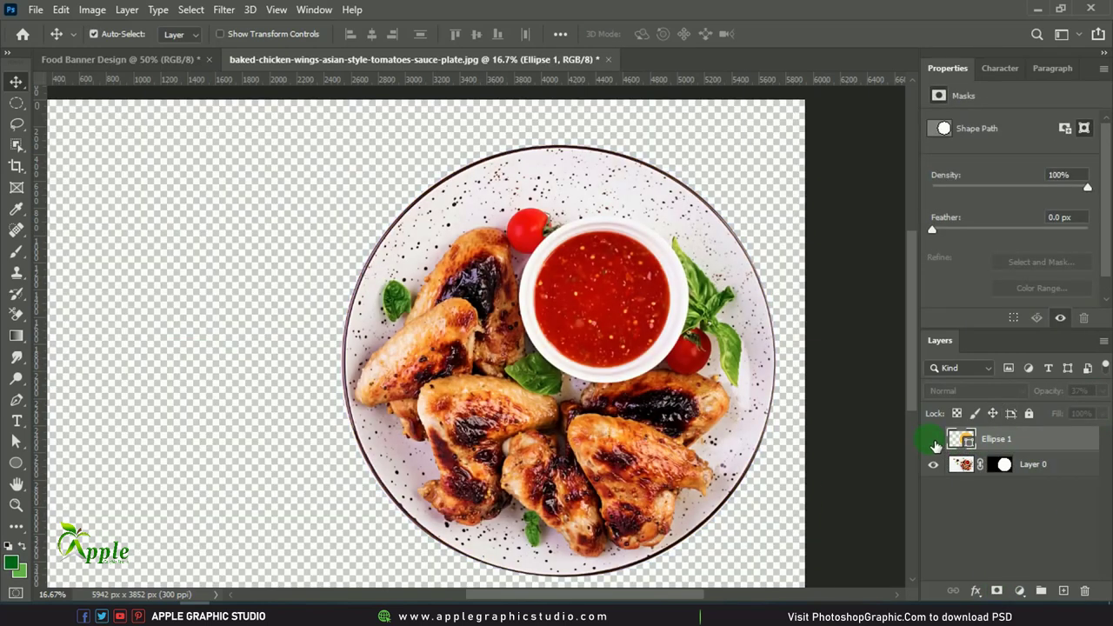
{"action": "key", "text": "ctrl+minus"}
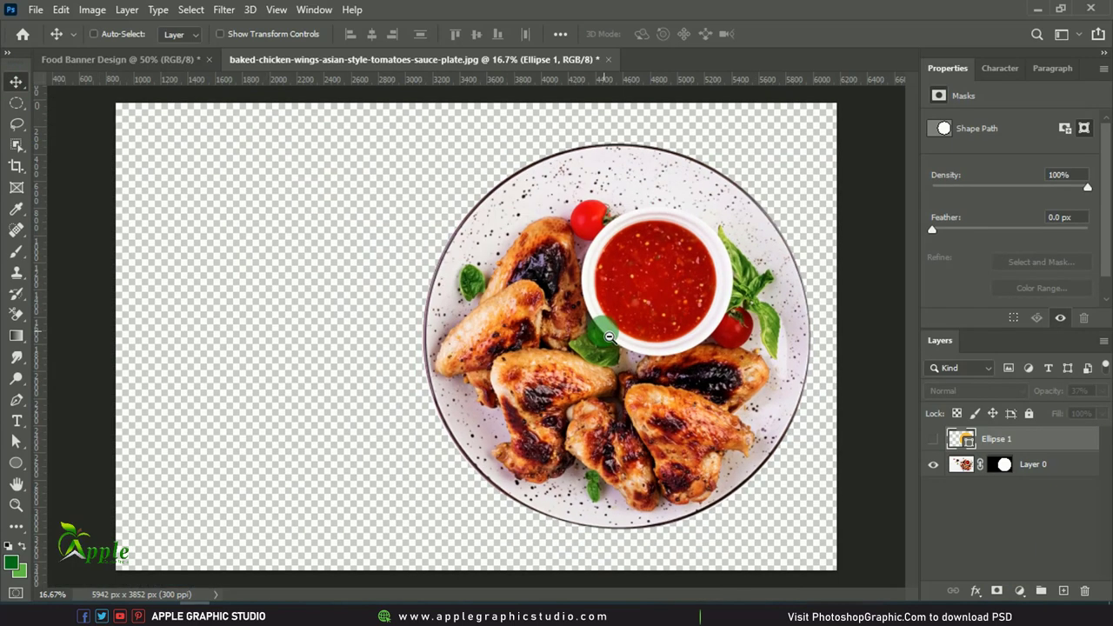
{"action": "left_click", "coordinate": [1043, 465]}
{"action": "mouse_move", "coordinate": [513, 370]}
{"action": "left_mouse_down"}
{"action": "mouse_move", "coordinate": [210, 124]}
{"action": "mouse_move", "coordinate": [174, 67]}
{"action": "left_mouse_up"}
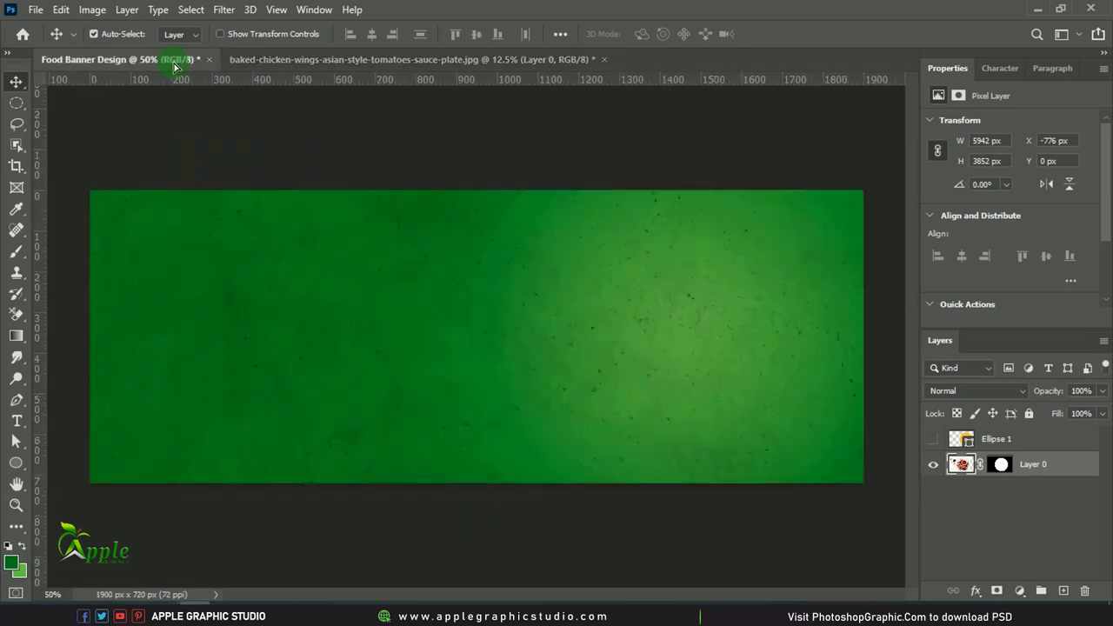
Drop the masked plate onto the banner, scale it down, and move it right of centre.
{"action": "mouse_move", "coordinate": [543, 353]}
{"action": "left_mouse_down"}
{"action": "mouse_move", "coordinate": [600, 378]}
{"action": "mouse_move", "coordinate": [487, 296]}
{"action": "mouse_move", "coordinate": [465, 293]}
{"action": "left_mouse_up"}
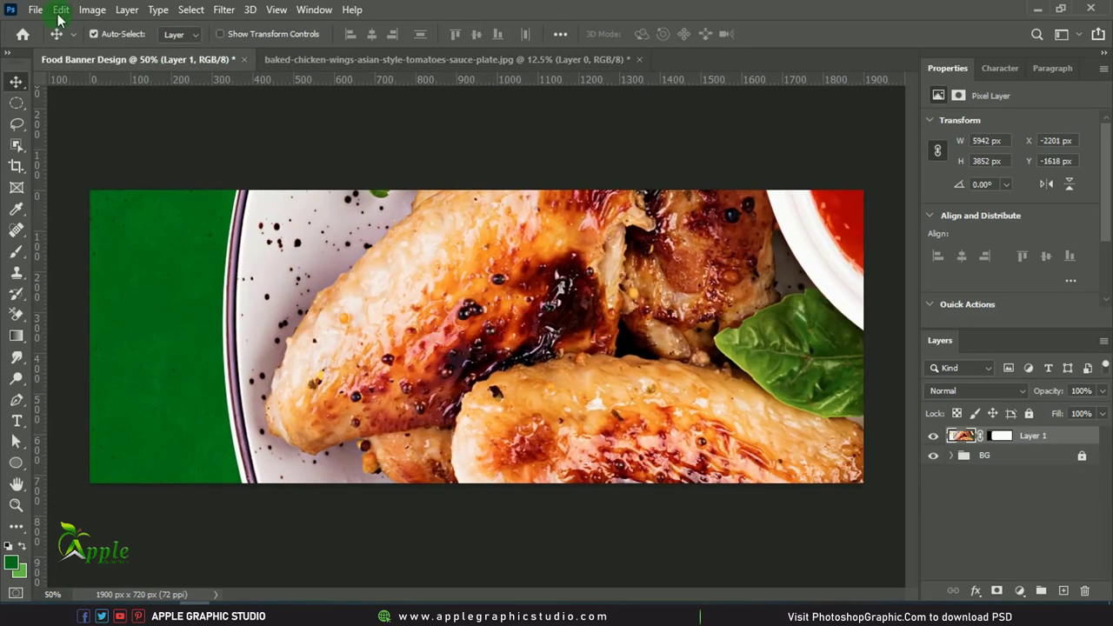
{"action": "left_click", "coordinate": [61, 9]}
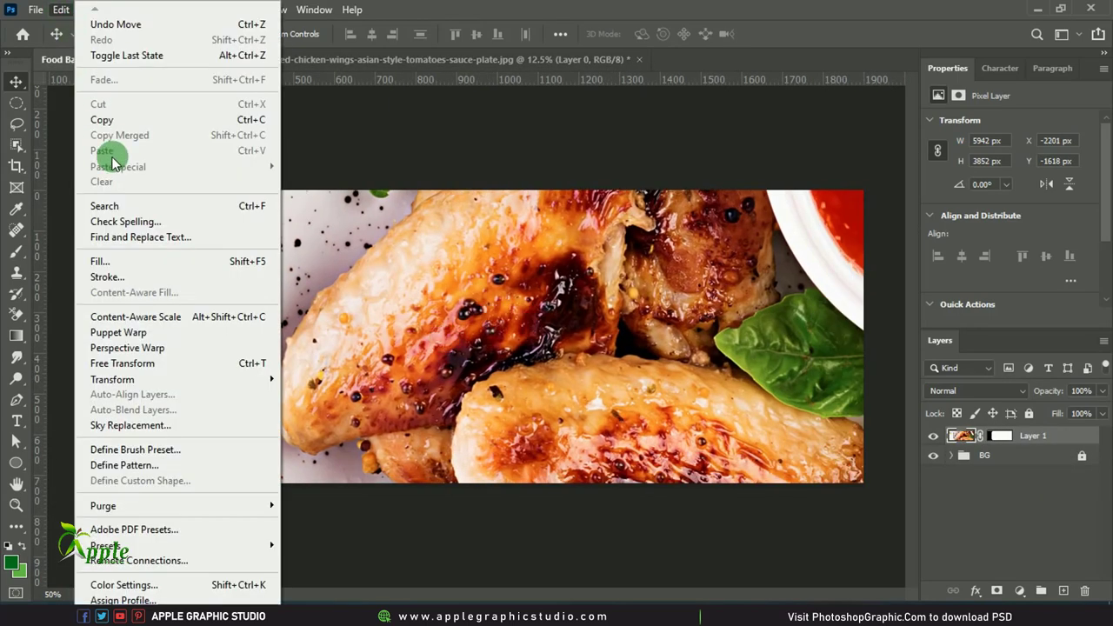
{"action": "left_click", "coordinate": [143, 364]}
{"action": "left_click", "coordinate": [693, 332], "text": "alt"}
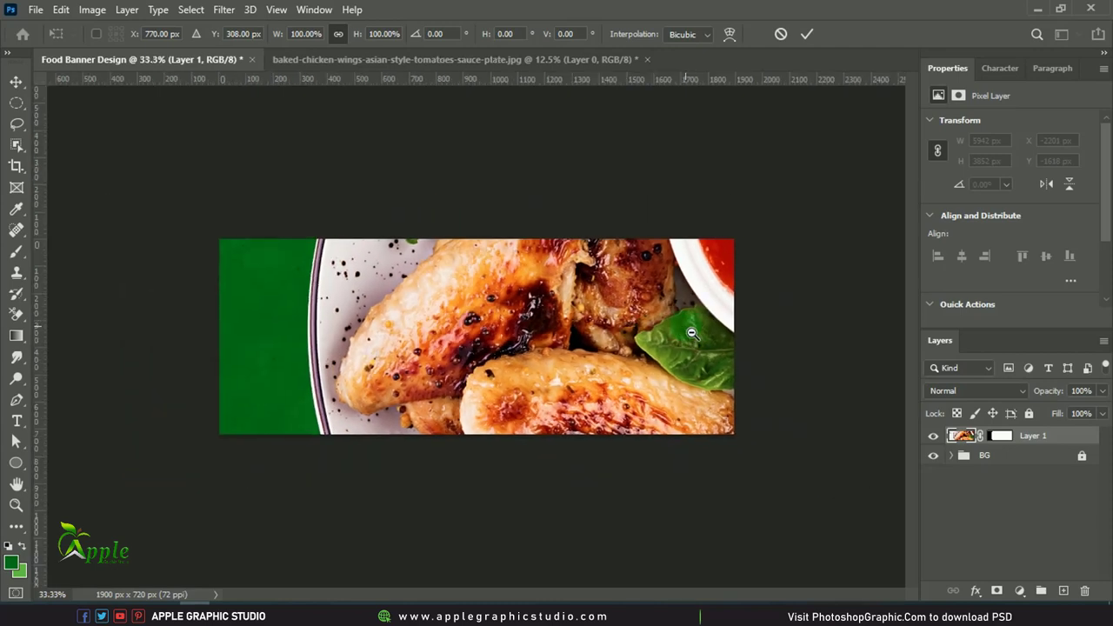
{"action": "left_click", "coordinate": [693, 333], "text": "alt"}
{"action": "left_click_drag", "start_coordinate": [866, 337], "coordinate": [551, 353]}
{"action": "left_click", "coordinate": [582, 350], "text": "ctrl"}
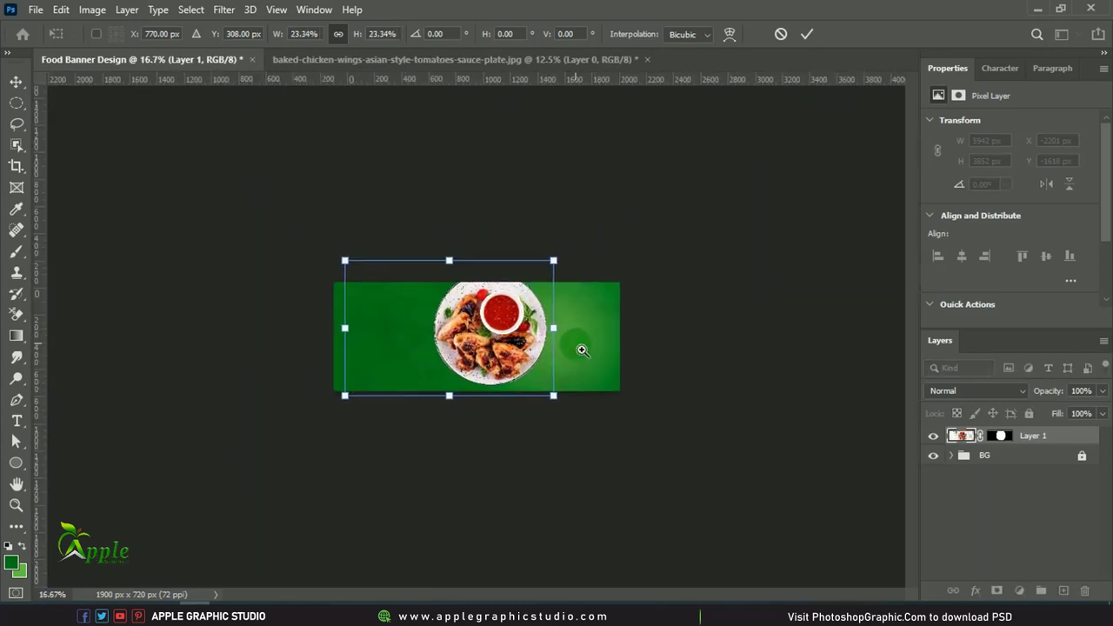
{"action": "left_click_drag", "start_coordinate": [625, 325], "coordinate": [493, 322]}
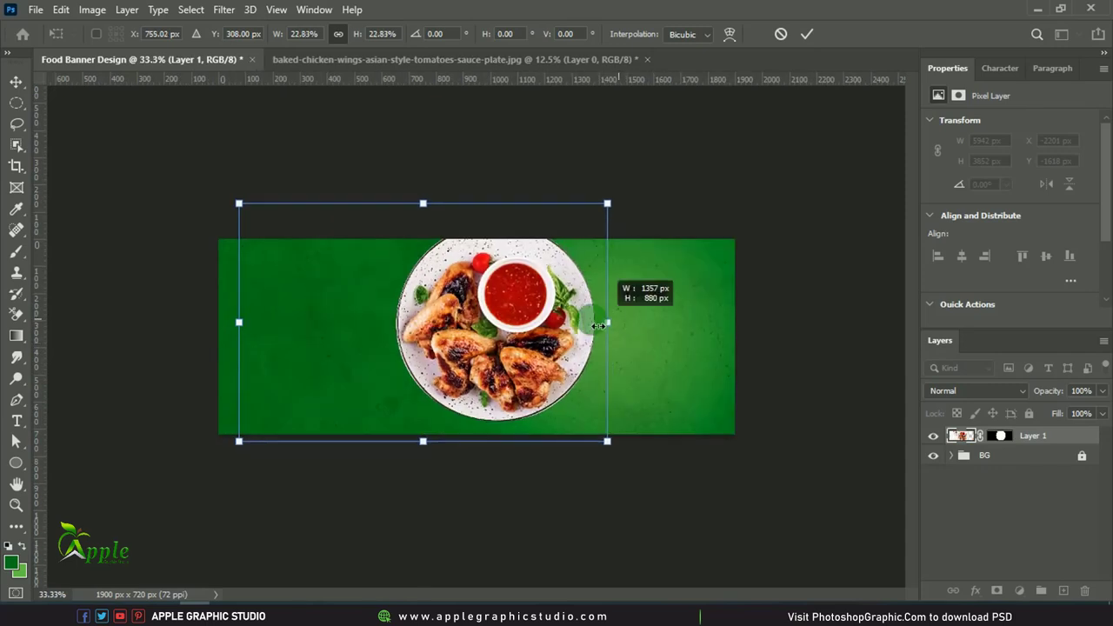
{"action": "left_click_drag", "start_coordinate": [409, 310], "coordinate": [587, 324]}
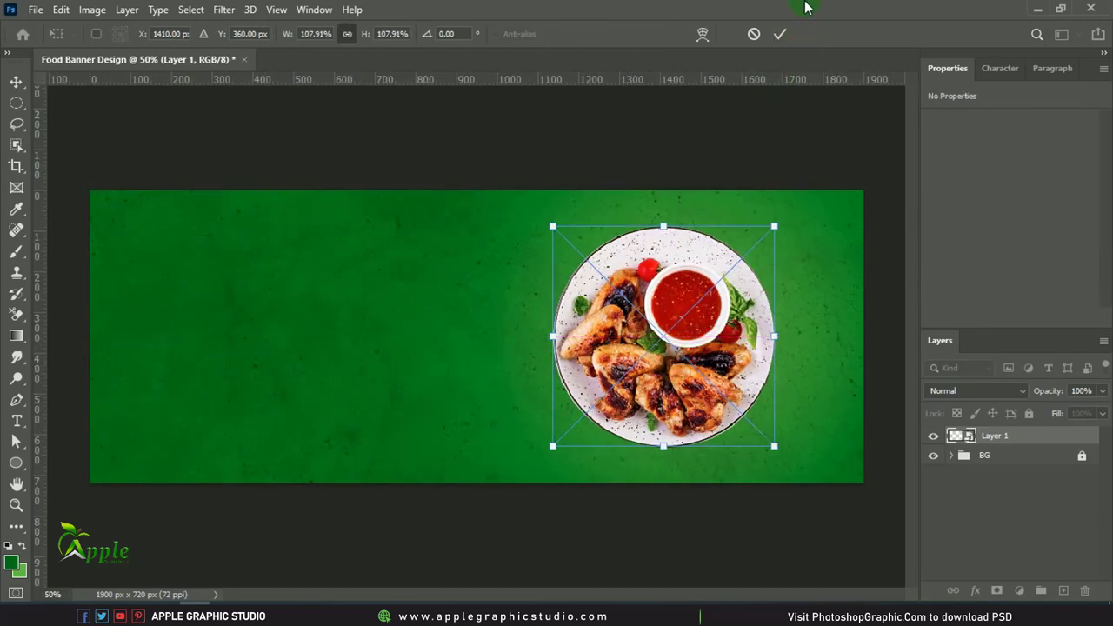
Commit the plate's placement and give it a soft drop shadow at 49% opacity, size 68.
{"action": "left_click", "coordinate": [780, 35]}
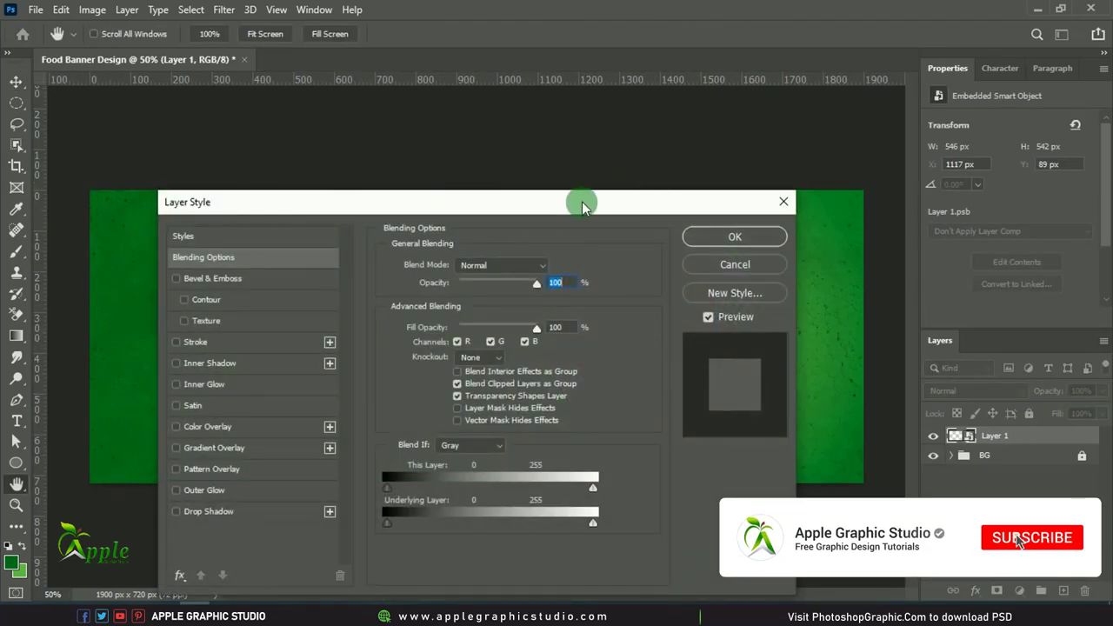
{"action": "left_click_drag", "start_coordinate": [735, 192], "coordinate": [1110, 78]}
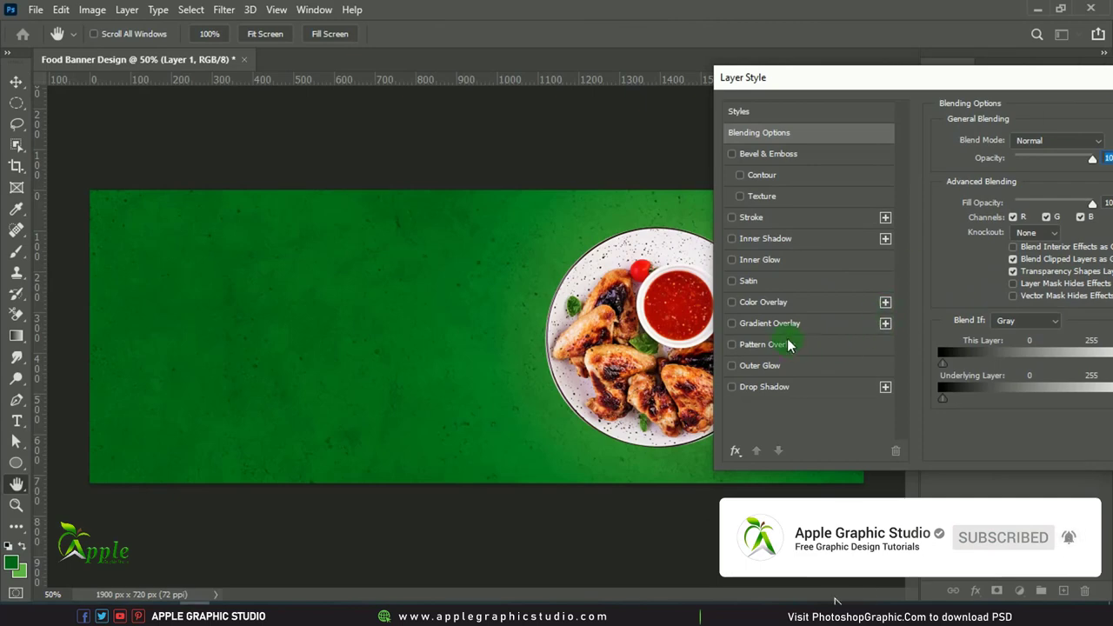
{"action": "left_click", "coordinate": [770, 388]}
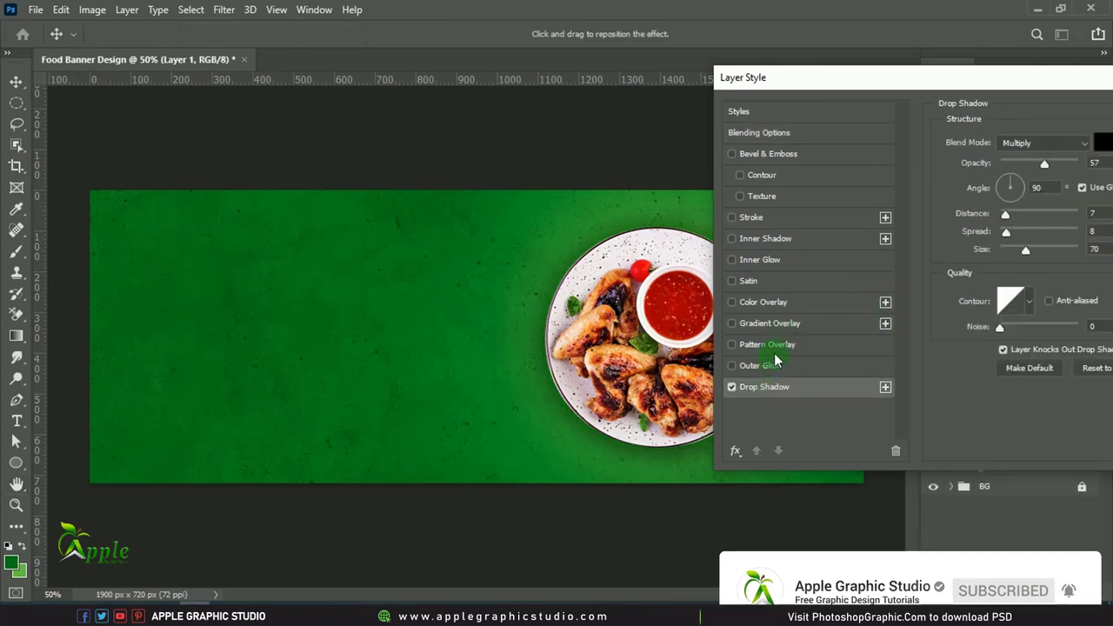
{"action": "mouse_move", "coordinate": [886, 100]}
{"action": "left_mouse_down"}
{"action": "mouse_move", "coordinate": [939, 361]}
{"action": "mouse_move", "coordinate": [20, 269]}
{"action": "mouse_move", "coordinate": [7, 106]}
{"action": "left_mouse_up"}
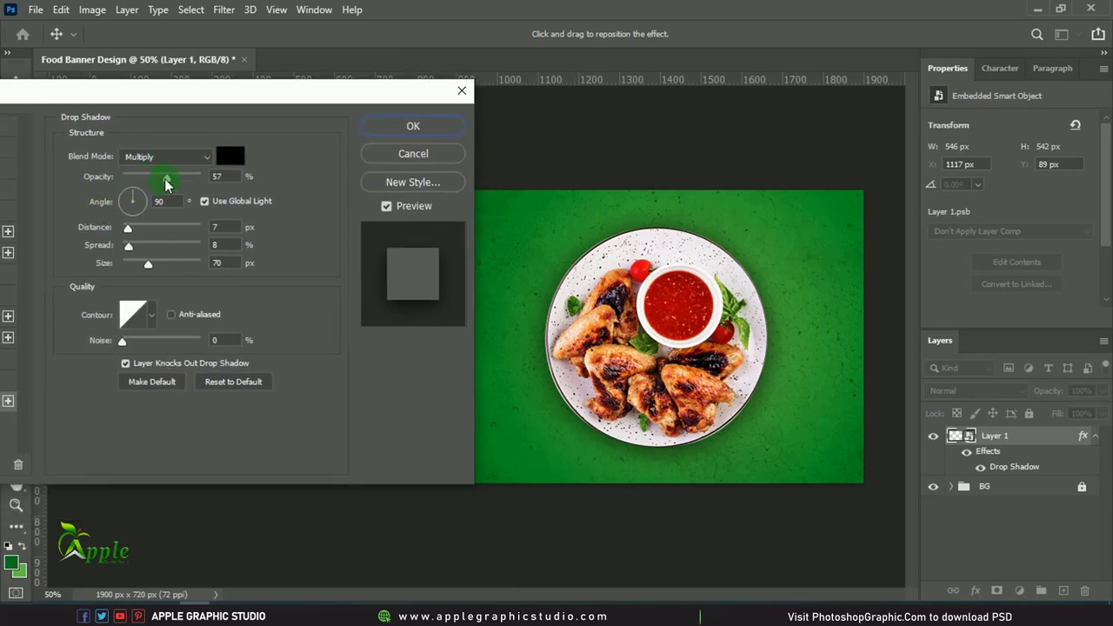
{"action": "mouse_move", "coordinate": [164, 178]}
{"action": "left_mouse_down"}
{"action": "mouse_move", "coordinate": [137, 179]}
{"action": "mouse_move", "coordinate": [181, 180]}
{"action": "left_mouse_up"}
{"action": "left_click_drag", "start_coordinate": [148, 263], "coordinate": [129, 228]}
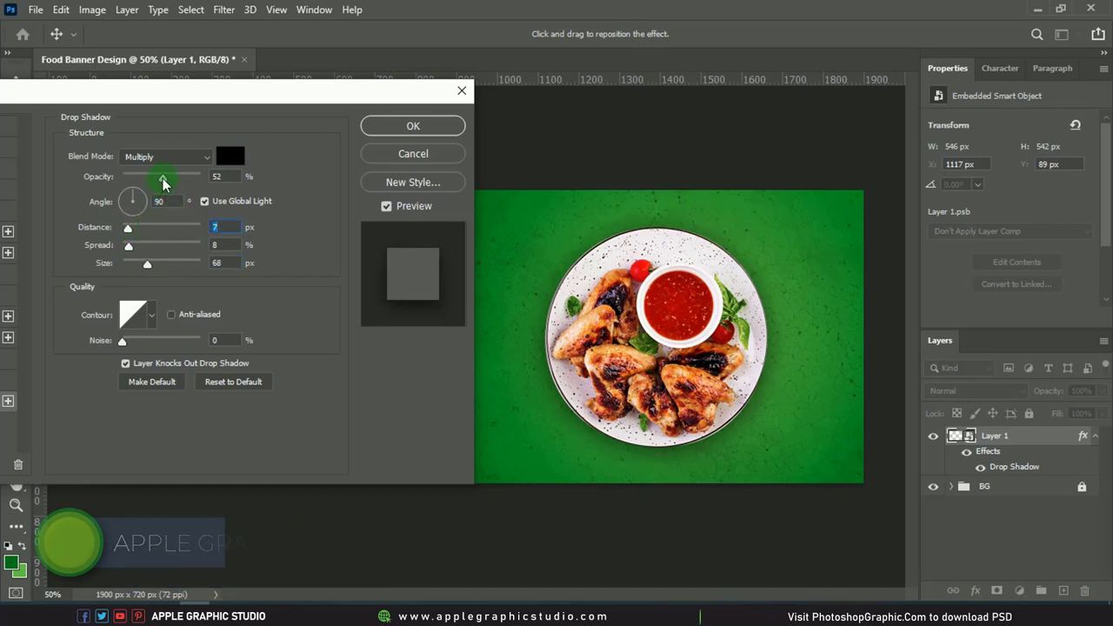
{"action": "left_click_drag", "start_coordinate": [162, 178], "coordinate": [144, 177]}
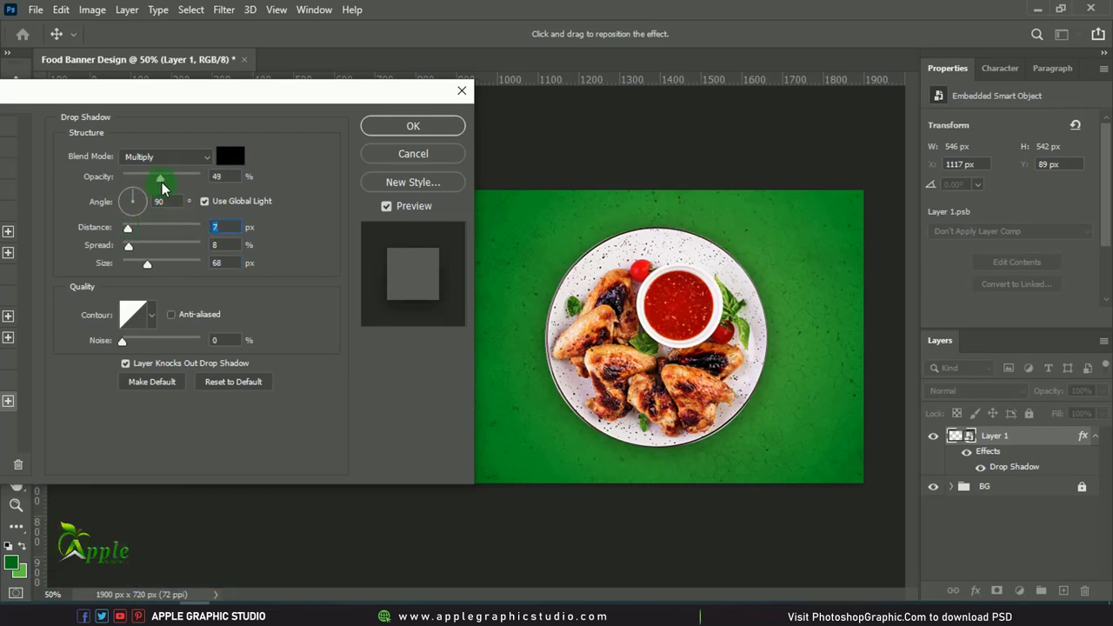
{"action": "left_click", "coordinate": [415, 125]}
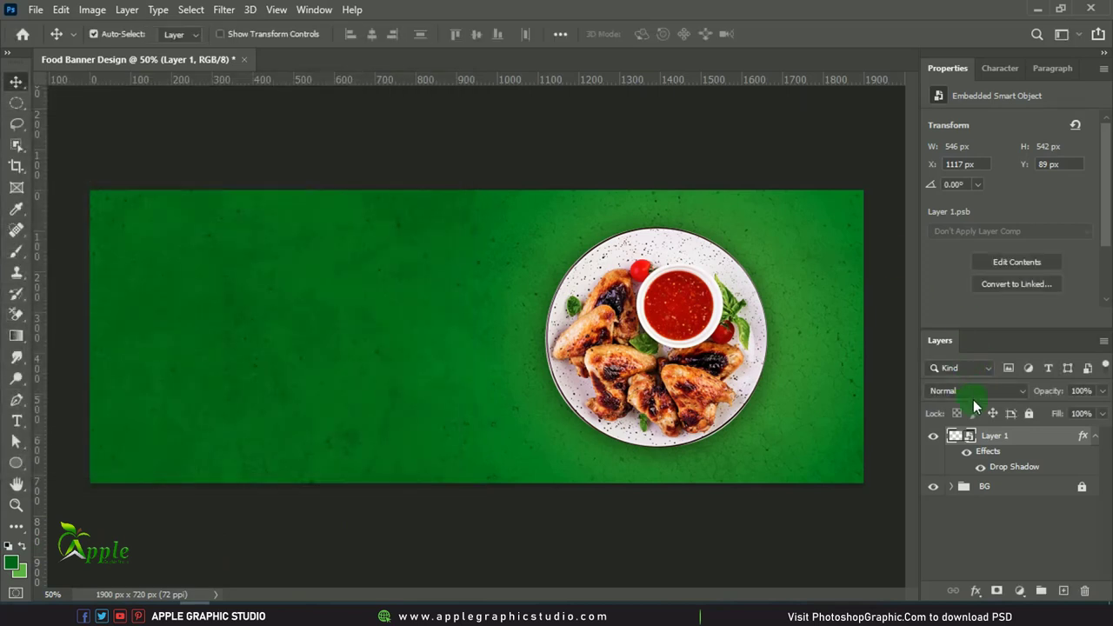
{"action": "left_click", "coordinate": [969, 451]}
Draw a 660 px circle around the food plate with the Ellipse Tool.
{"action": "left_click", "coordinate": [697, 525]}
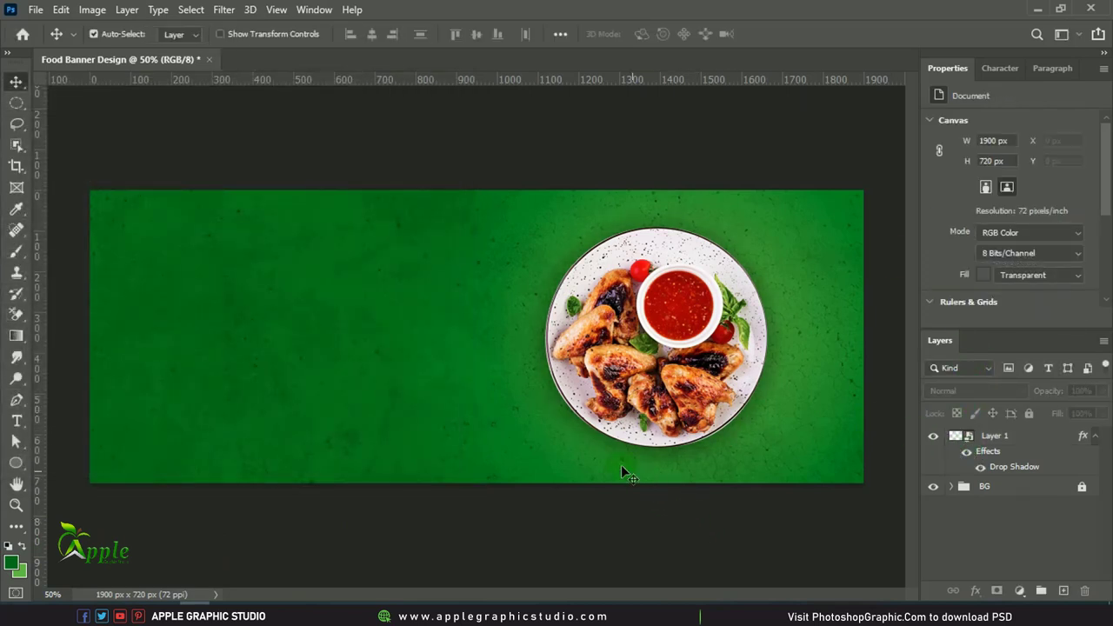
{"action": "left_click", "coordinate": [19, 466]}
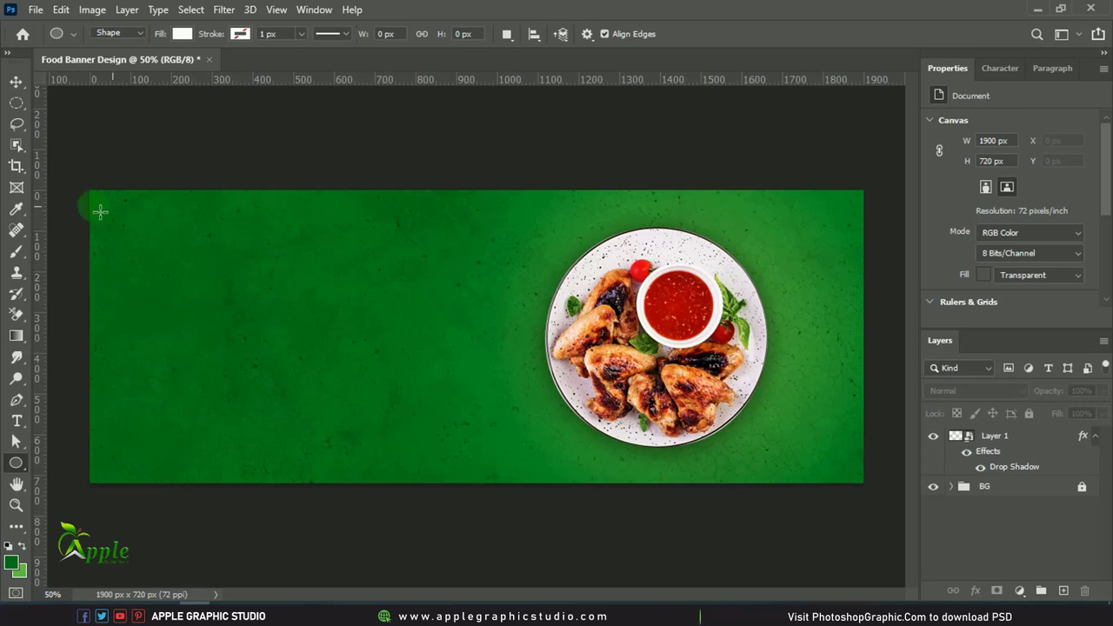
{"action": "left_click_drag", "start_coordinate": [537, 213], "coordinate": [815, 483]}
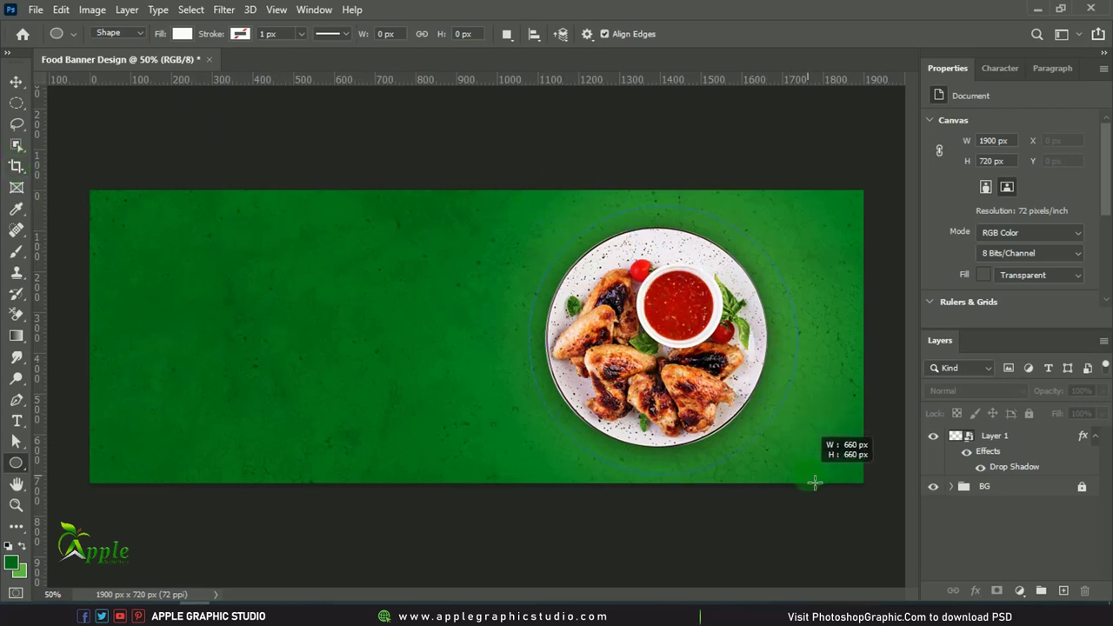
Give the circle no fill and a 13 px white stroke.
{"action": "left_click", "coordinate": [182, 34]}
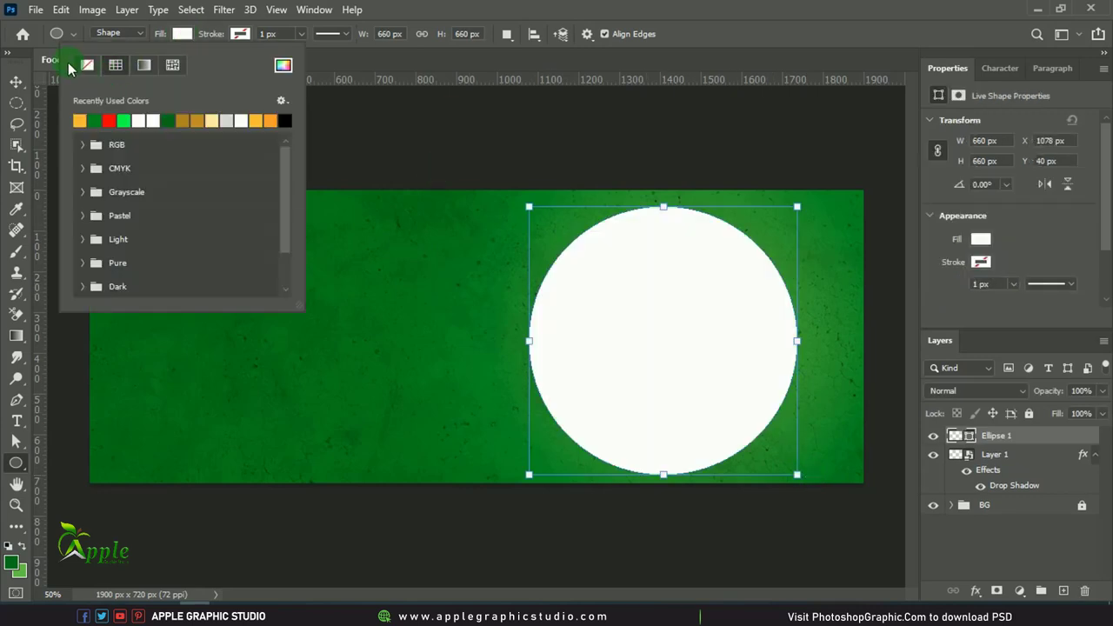
{"action": "left_click", "coordinate": [87, 64]}
{"action": "left_click", "coordinate": [260, 36]}
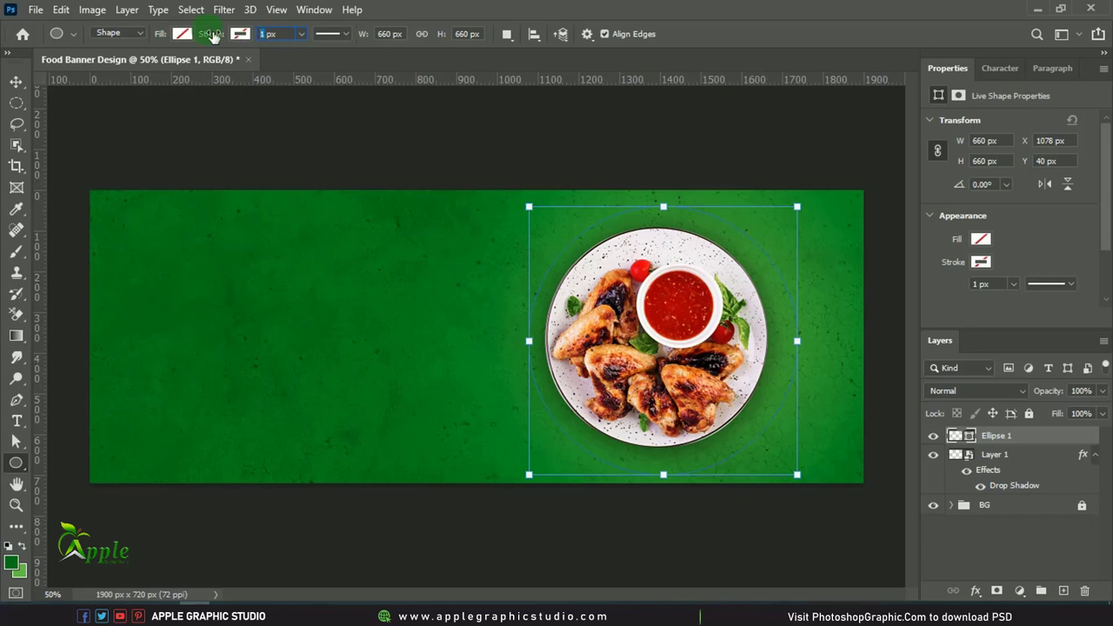
{"action": "left_click_drag", "start_coordinate": [213, 35], "coordinate": [225, 41]}
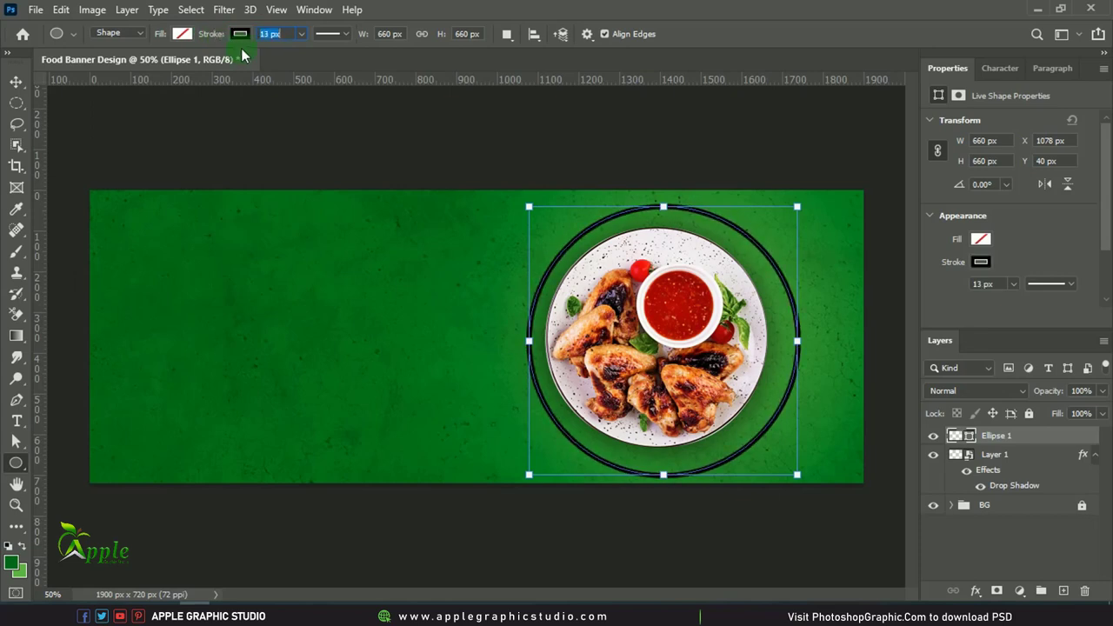
{"action": "left_click", "coordinate": [241, 35]}
{"action": "left_click", "coordinate": [213, 123]}
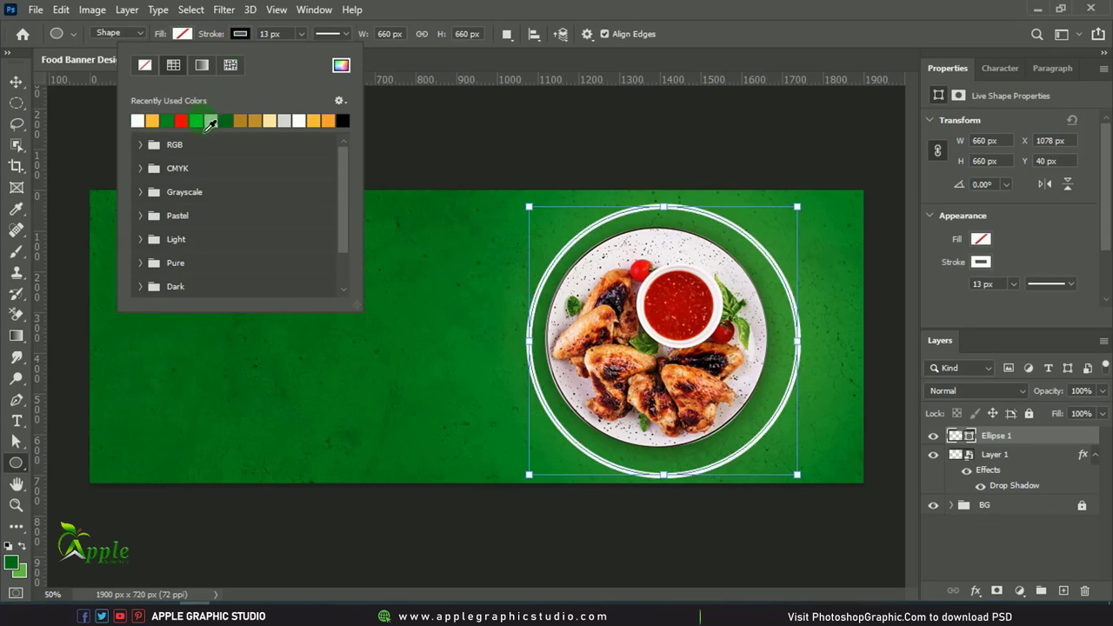
{"action": "left_click", "coordinate": [15, 82]}
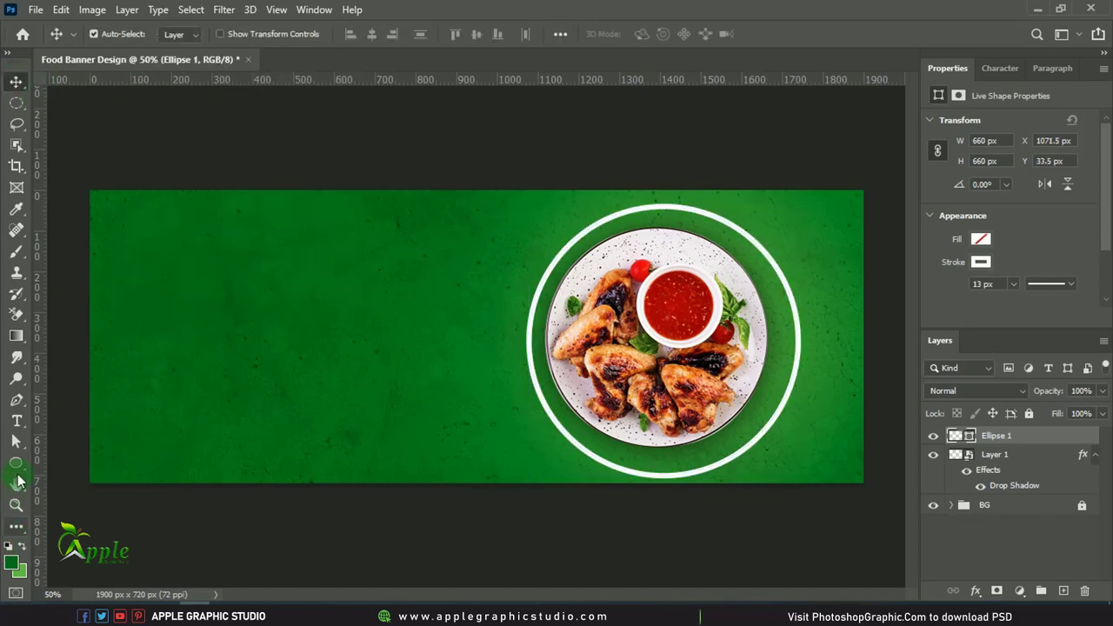
Change the circle's stroke style to a dotted line.
{"action": "left_click", "coordinate": [16, 463]}
{"action": "left_click", "coordinate": [346, 35]}
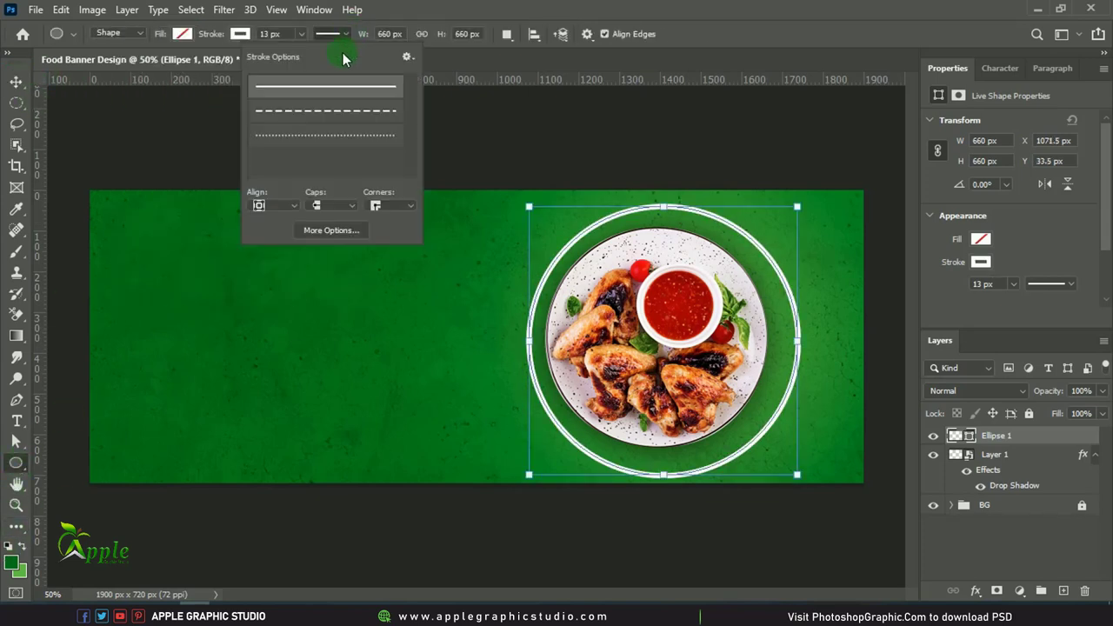
{"action": "left_click", "coordinate": [322, 135]}
{"action": "left_click", "coordinate": [17, 84]}
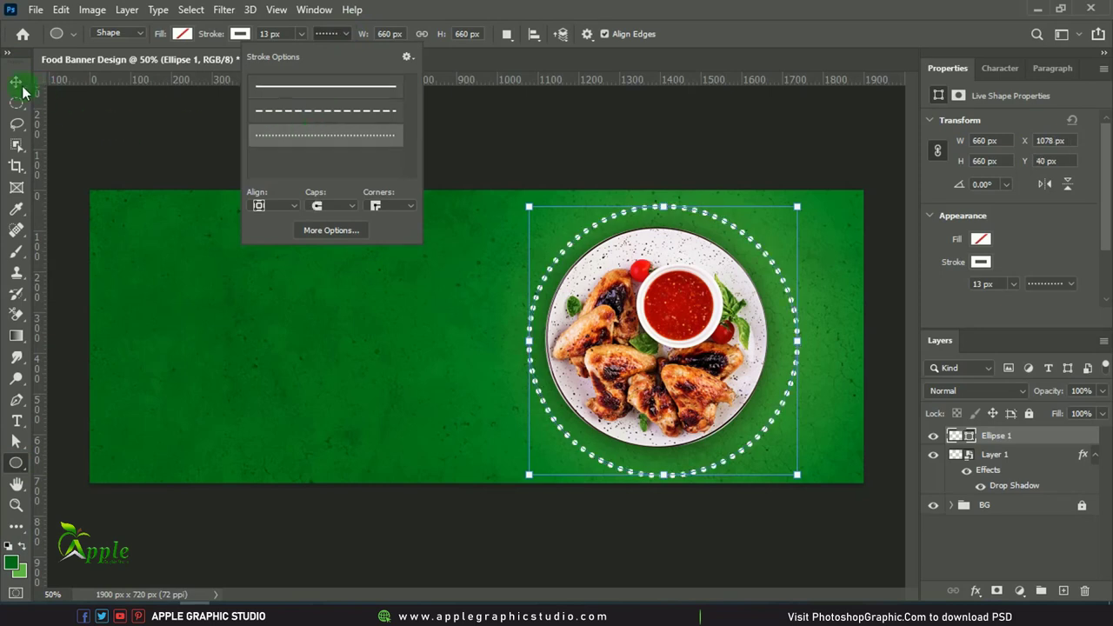
Free Transform the dotted ring to move and shrink it to about 597 px around the plate.
{"action": "left_click", "coordinate": [61, 10]}
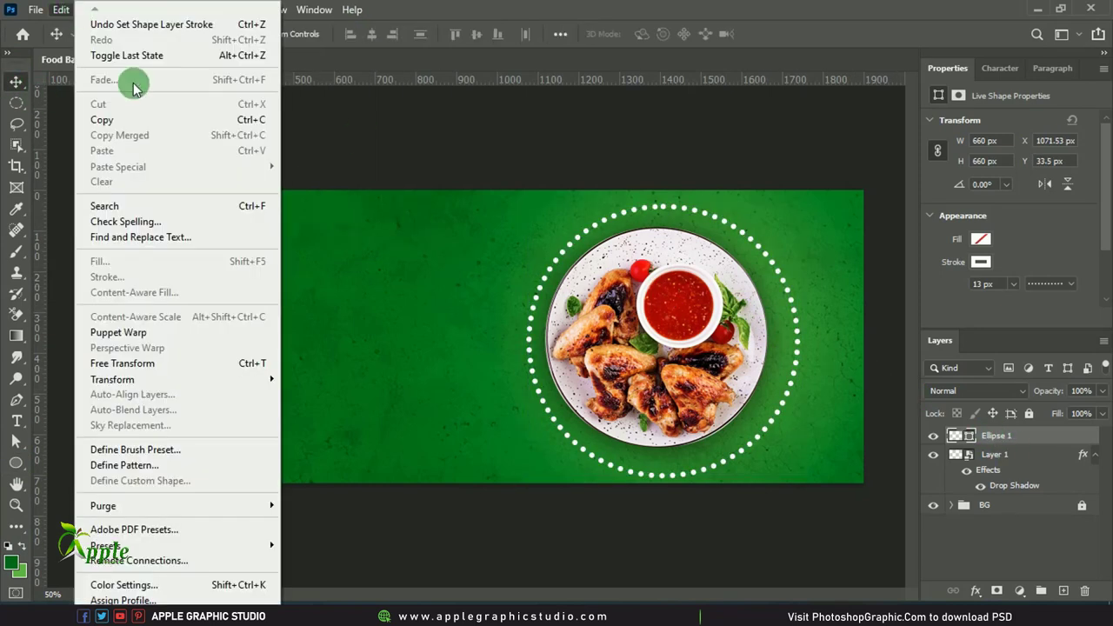
{"action": "left_click", "coordinate": [154, 363]}
{"action": "left_click_drag", "start_coordinate": [797, 361], "coordinate": [781, 342]}
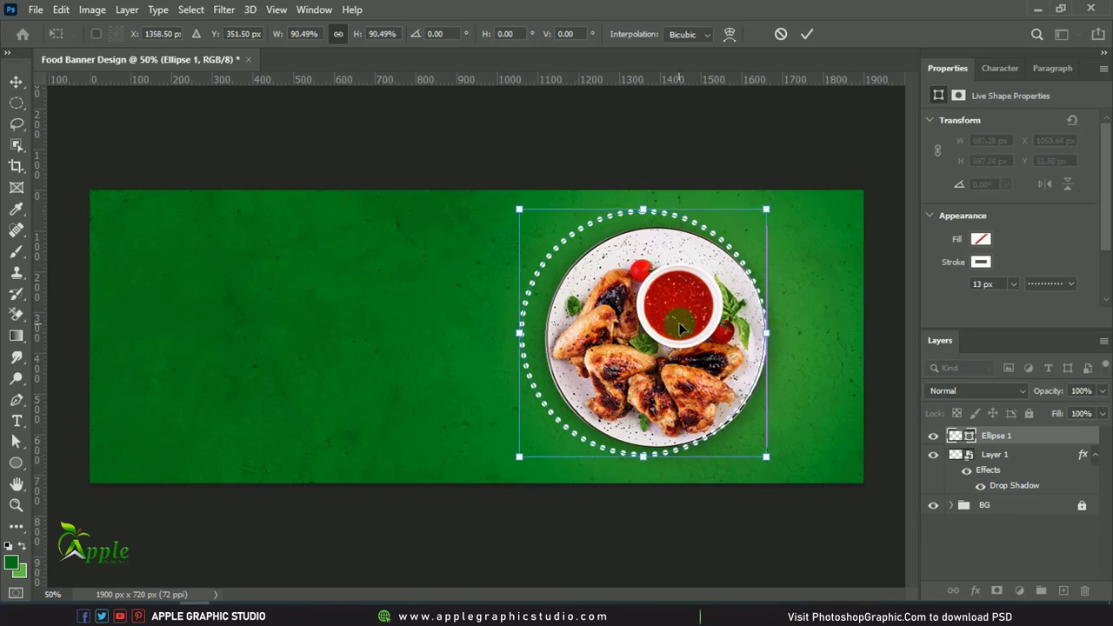
{"action": "left_click_drag", "start_coordinate": [679, 325], "coordinate": [692, 329]}
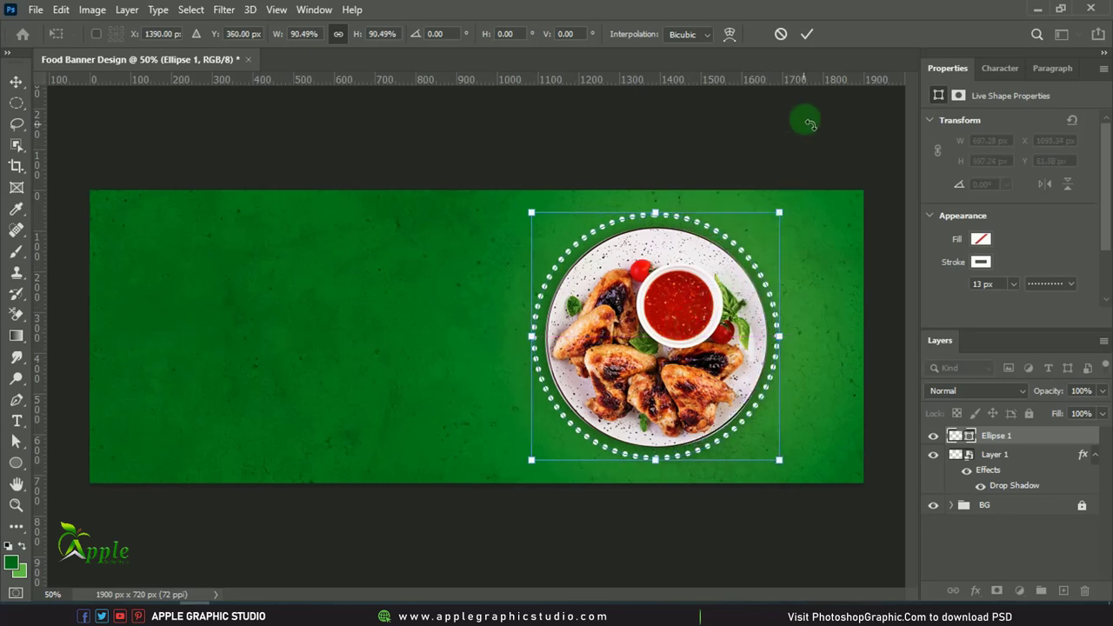
{"action": "left_click", "coordinate": [806, 34]}
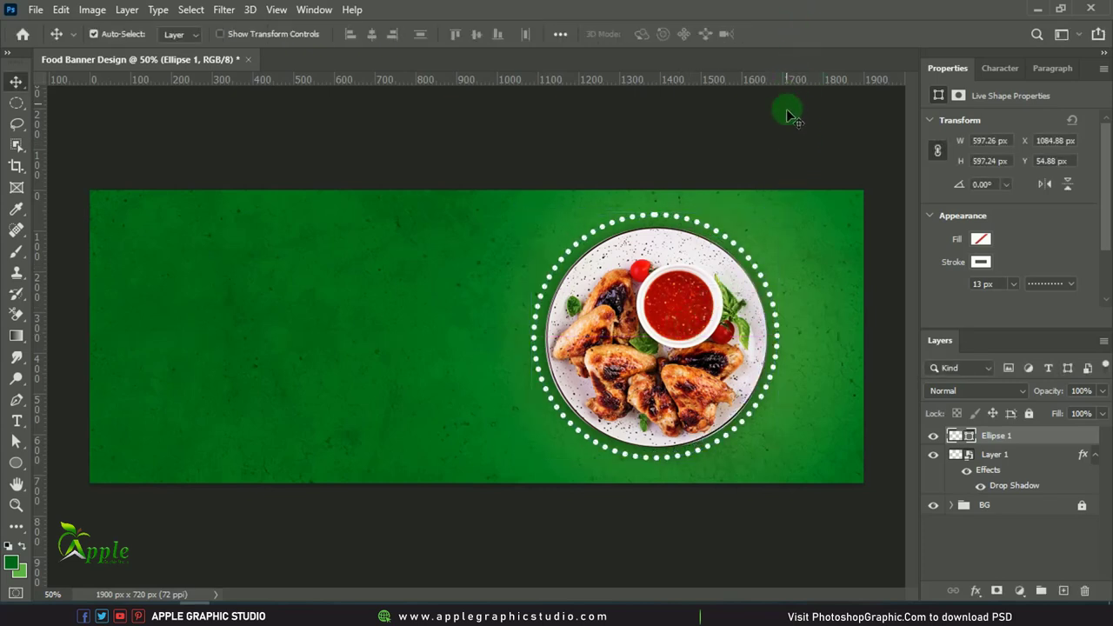
Shrink the dotted ring slightly with Free Transform so it hugs the plate.
{"action": "left_click", "coordinate": [60, 9]}
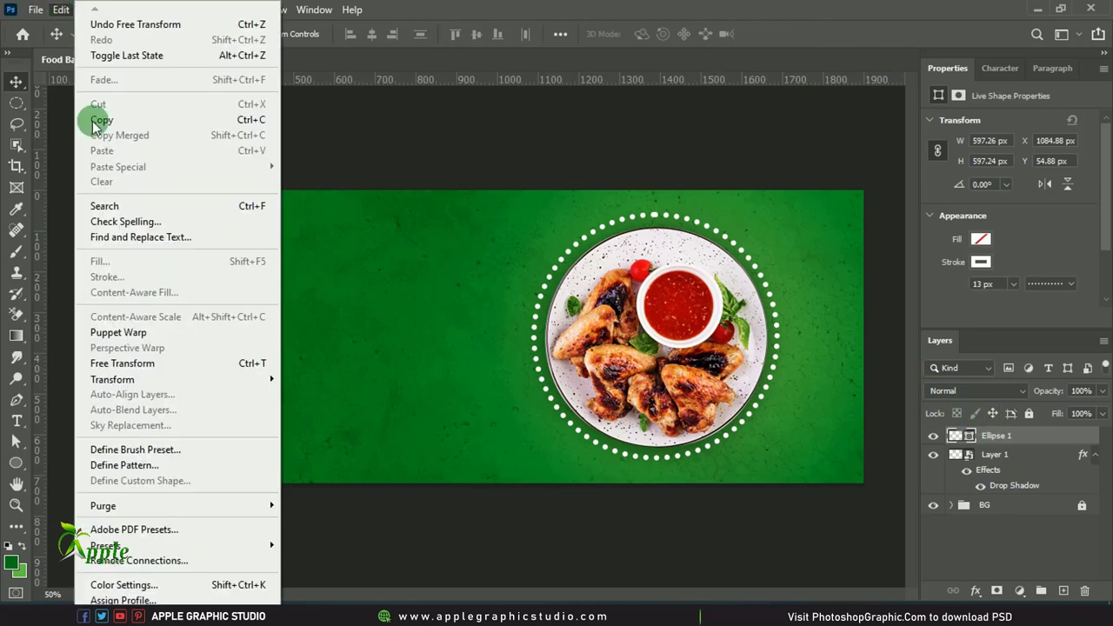
{"action": "left_click", "coordinate": [113, 360]}
{"action": "left_click", "coordinate": [854, 287], "text": "ctrl"}
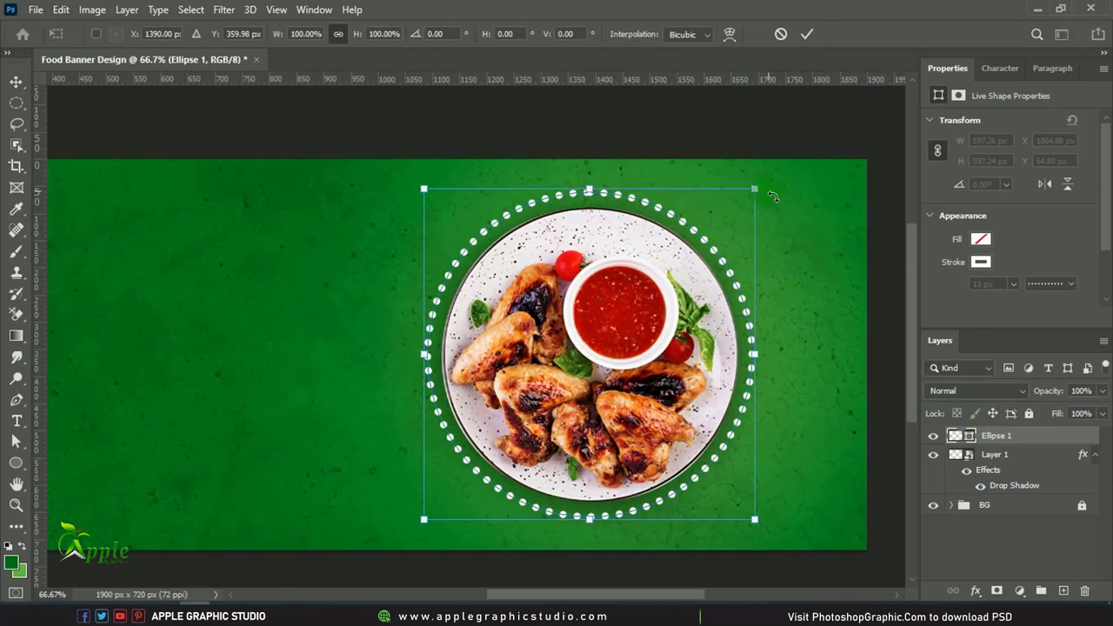
{"action": "left_click_drag", "start_coordinate": [761, 193], "coordinate": [753, 198]}
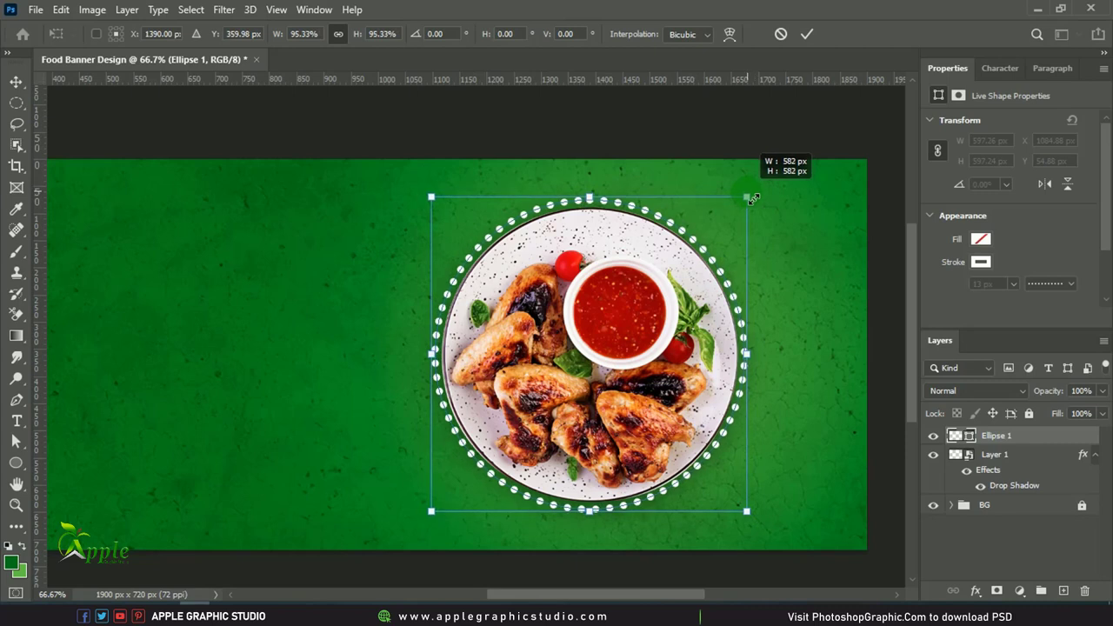
{"action": "left_click", "coordinate": [807, 34]}
Duplicate the ring and enlarge the copy into a bigger outer ring.
{"action": "left_click_drag", "start_coordinate": [1043, 435], "coordinate": [1044, 511]}
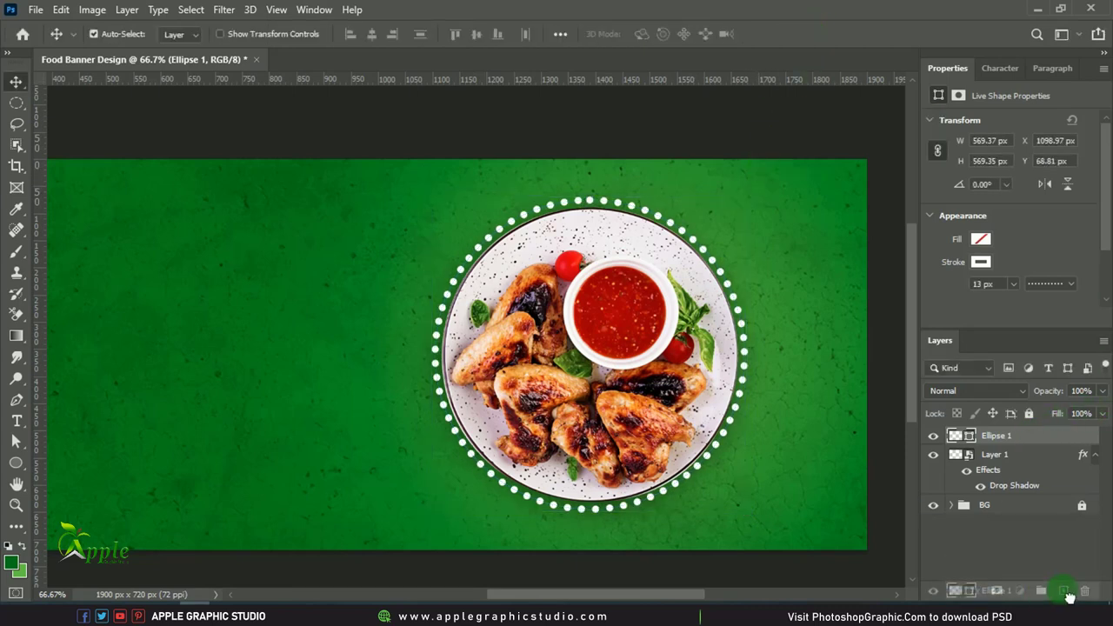
{"action": "key", "text": "ctrl+j"}
{"action": "left_click", "coordinate": [58, 9]}
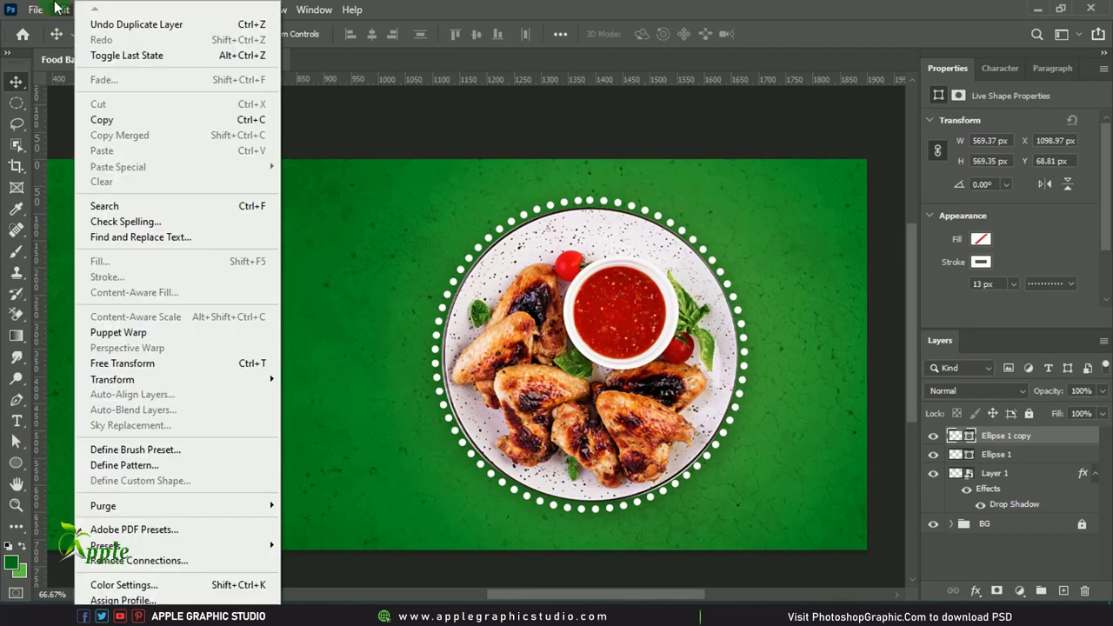
{"action": "left_click", "coordinate": [113, 364]}
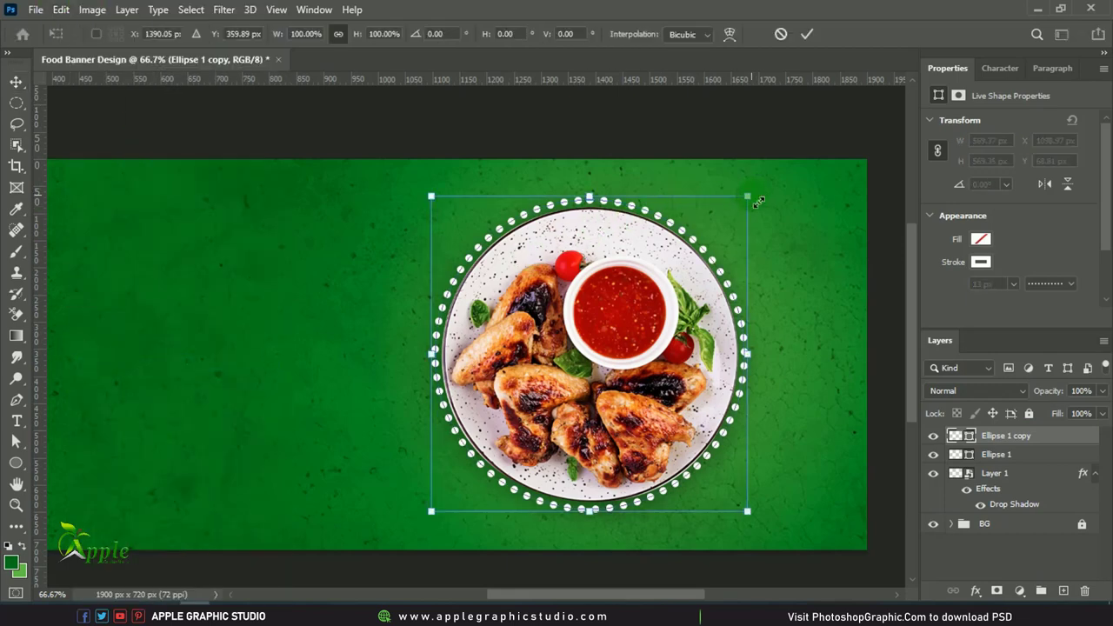
{"action": "mouse_move", "coordinate": [758, 201]}
{"action": "left_mouse_down"}
{"action": "mouse_move", "coordinate": [791, 167]}
{"action": "mouse_move", "coordinate": [795, 138]}
{"action": "left_mouse_up"}
{"action": "left_click", "coordinate": [804, 36]}
Make two more ring copies, scaling each larger to form concentric rings.
{"action": "key", "text": "ctrl+j"}
{"action": "left_click", "coordinate": [60, 10]}
{"action": "left_click", "coordinate": [131, 358]}
{"action": "left_click", "coordinate": [807, 34]}
{"action": "key", "text": "ctrl+j"}
{"action": "left_click", "coordinate": [61, 9]}
{"action": "left_click", "coordinate": [130, 357]}
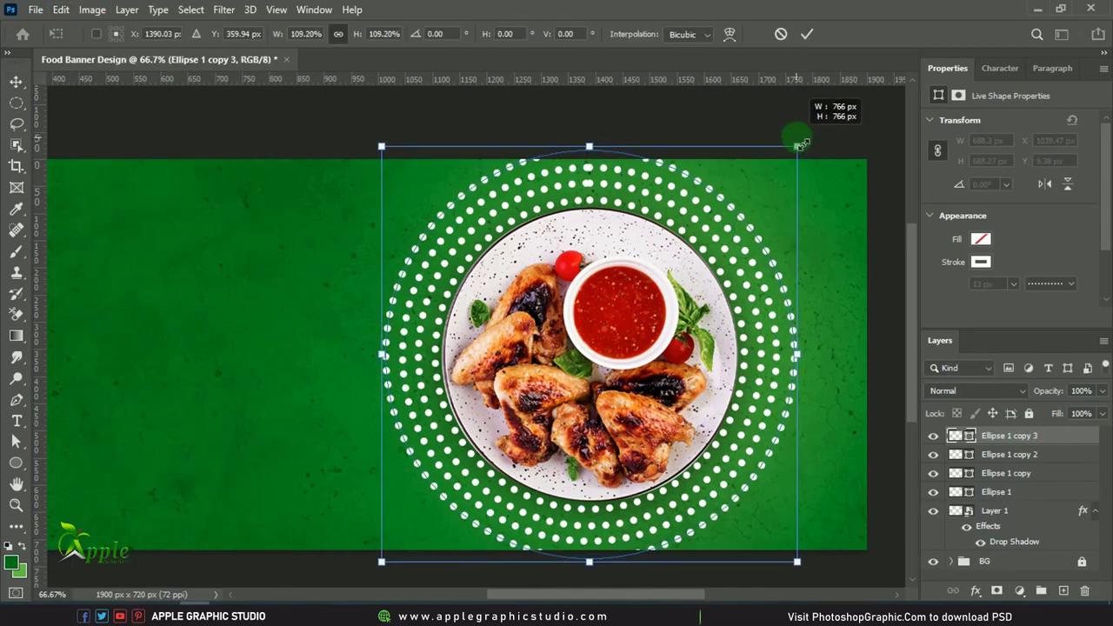
{"action": "left_click", "coordinate": [807, 34]}
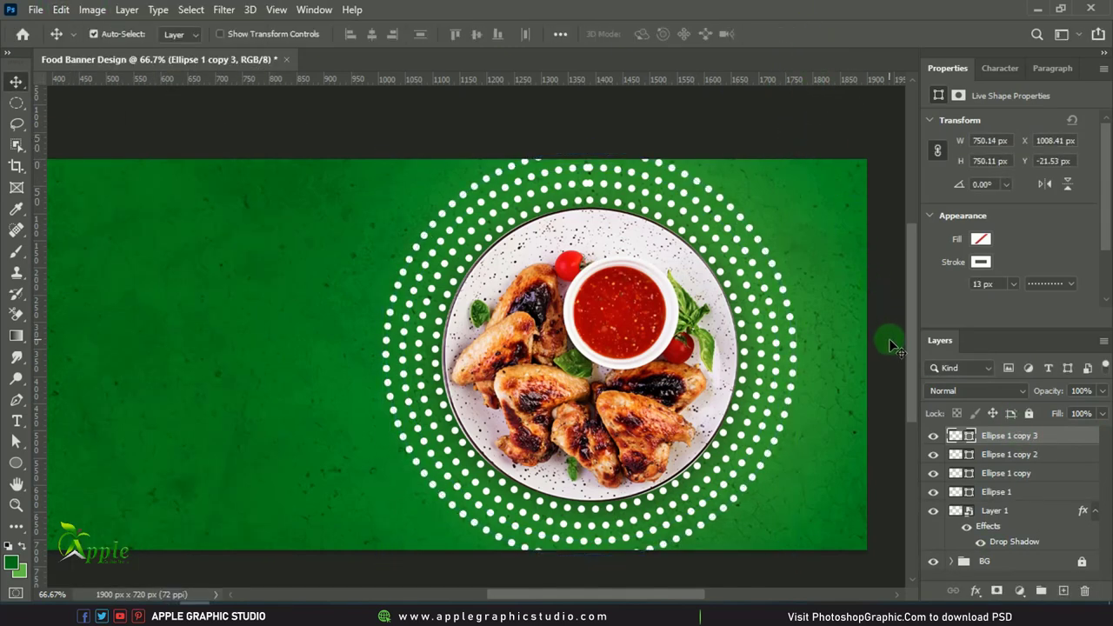
Select all four ring layers and group them as Group 1.
{"action": "key", "text": "ctrl+minus"}
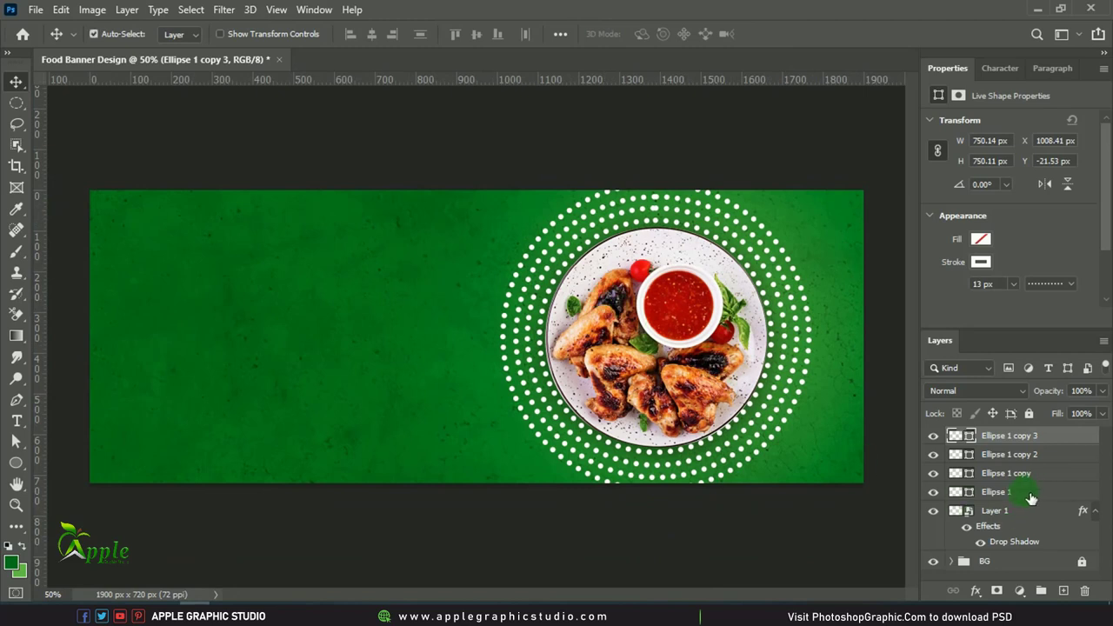
{"action": "left_click", "coordinate": [1023, 493], "text": "shift"}
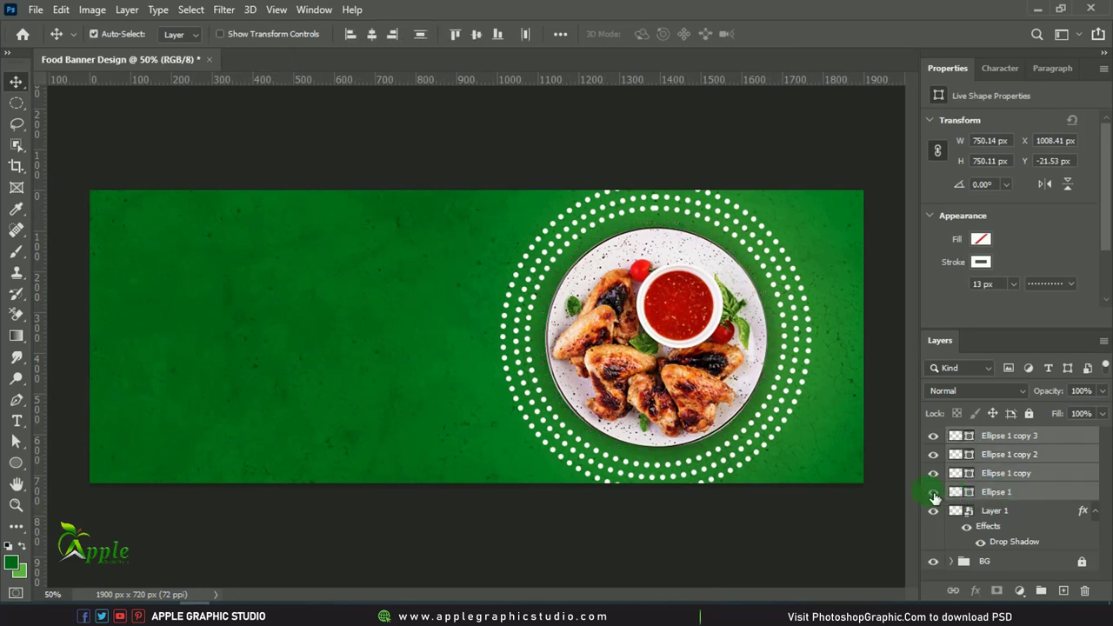
{"action": "left_click", "coordinate": [1046, 590]}
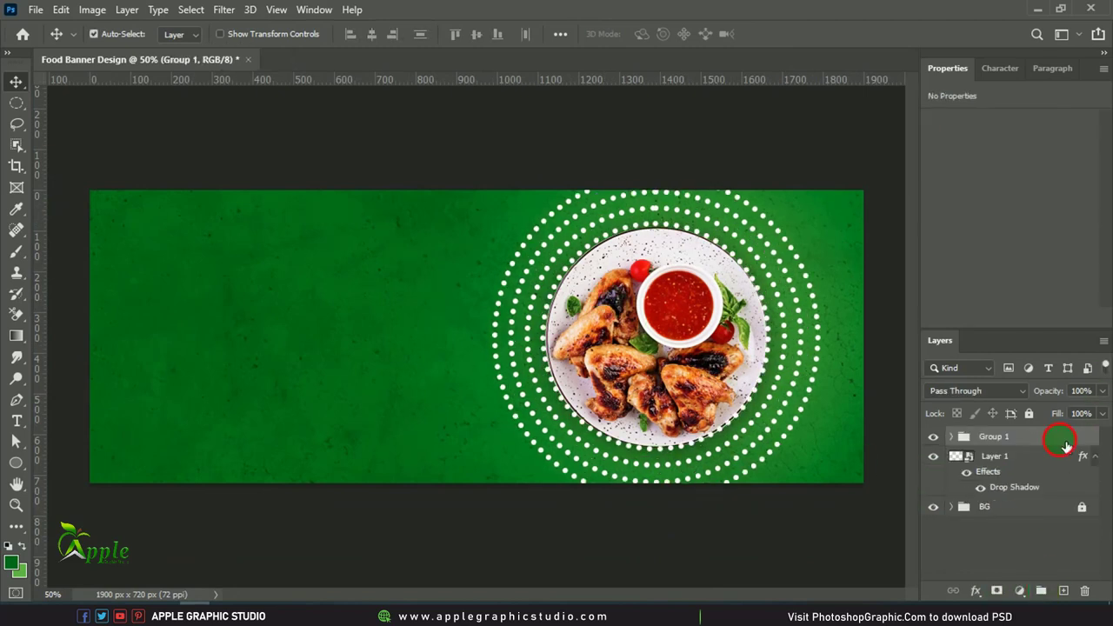
Lower Group 1's fill so the rings turn faint, then expand the group and select a dotted ring.
{"action": "left_click", "coordinate": [1086, 414]}
{"action": "type", "text": "2"}
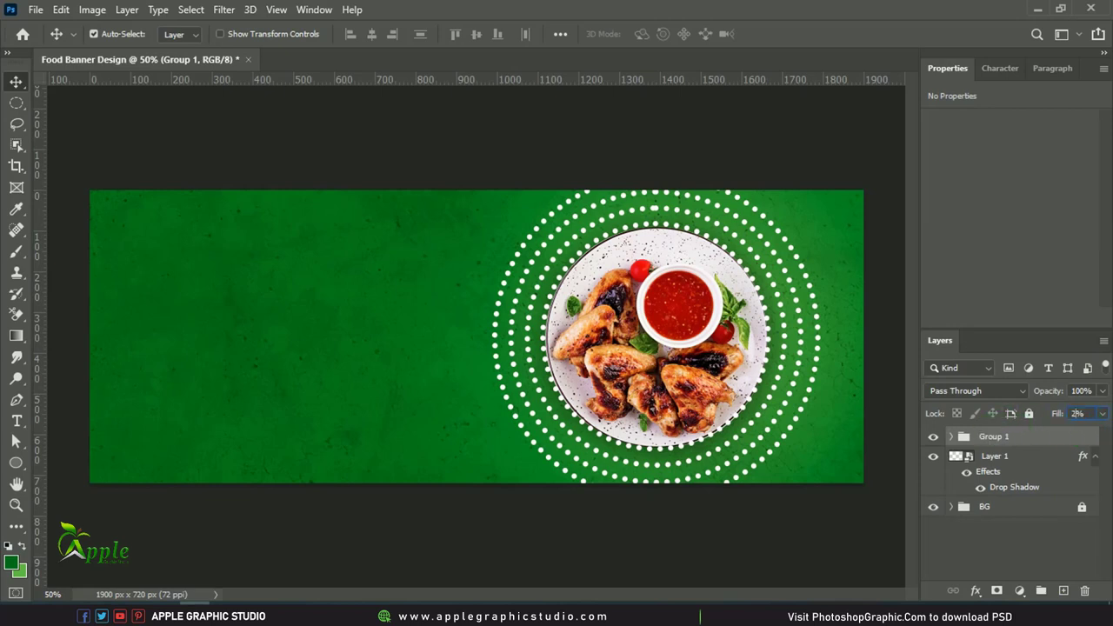
{"action": "type", "text": "0"}
{"action": "left_click", "coordinate": [800, 522]}
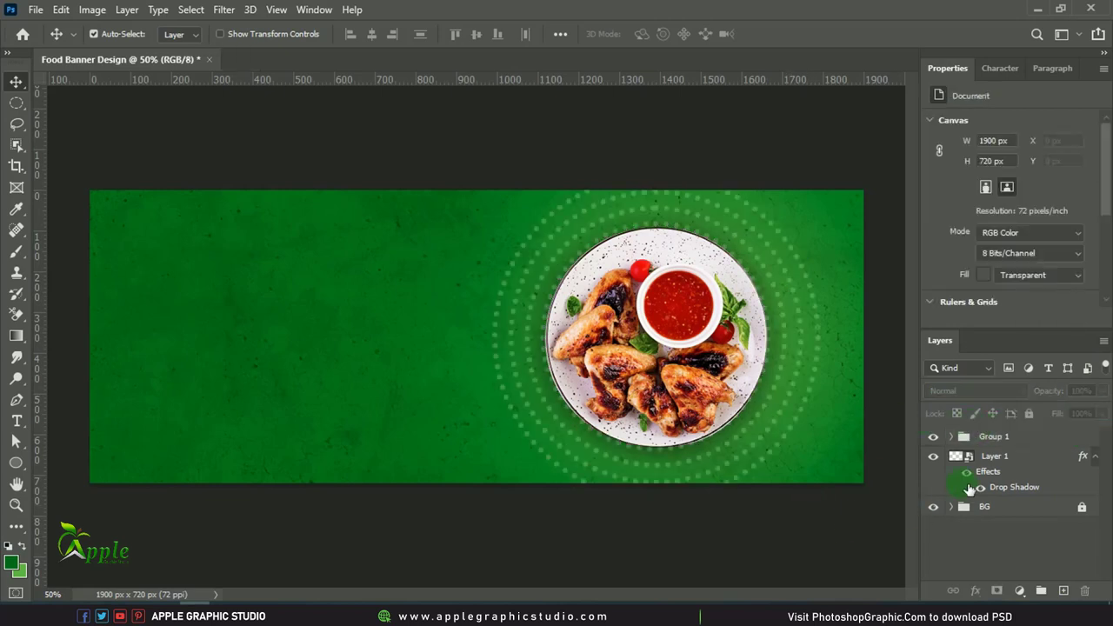
{"action": "left_click", "coordinate": [933, 457]}
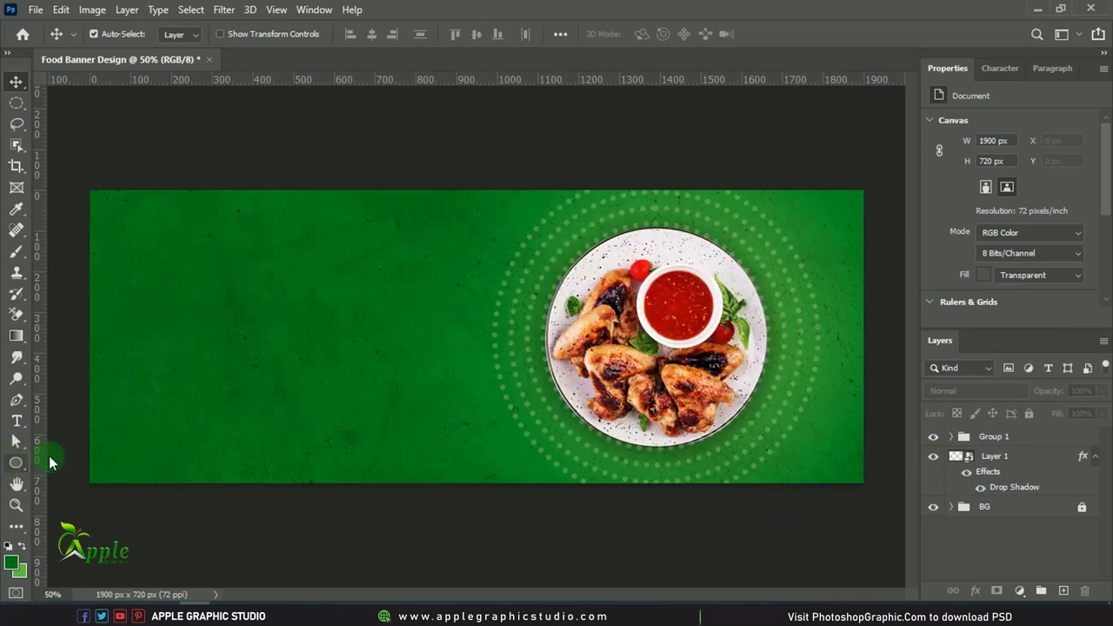
{"action": "left_click", "coordinate": [567, 244]}
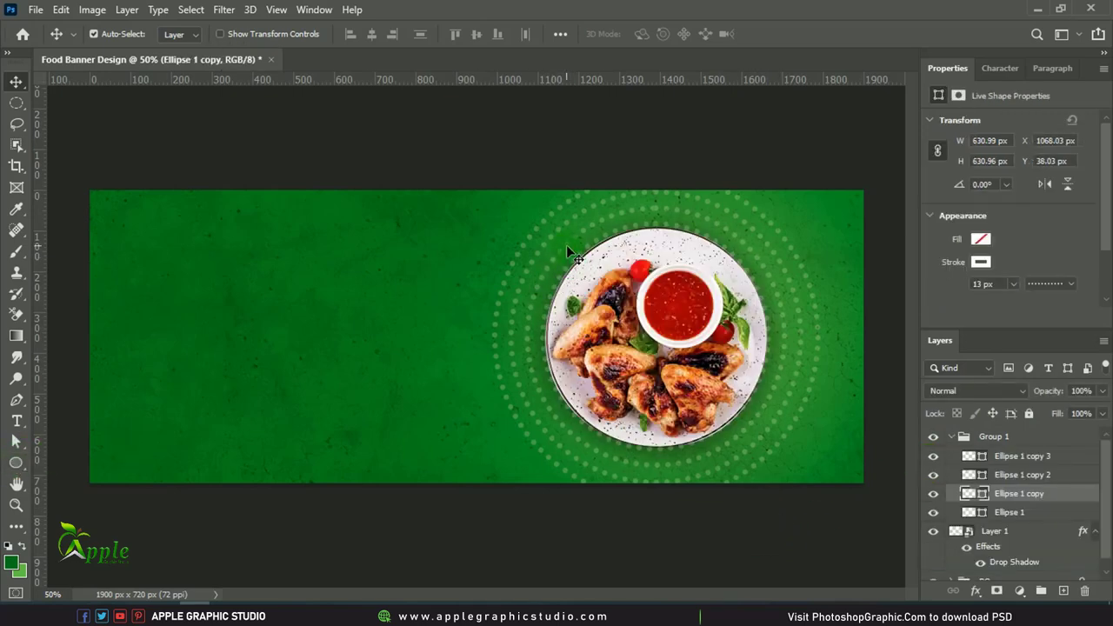
Duplicate the dotted ring, move the copy above Group 1, and make its stroke solid.
{"action": "key", "text": "ctrl+j"}
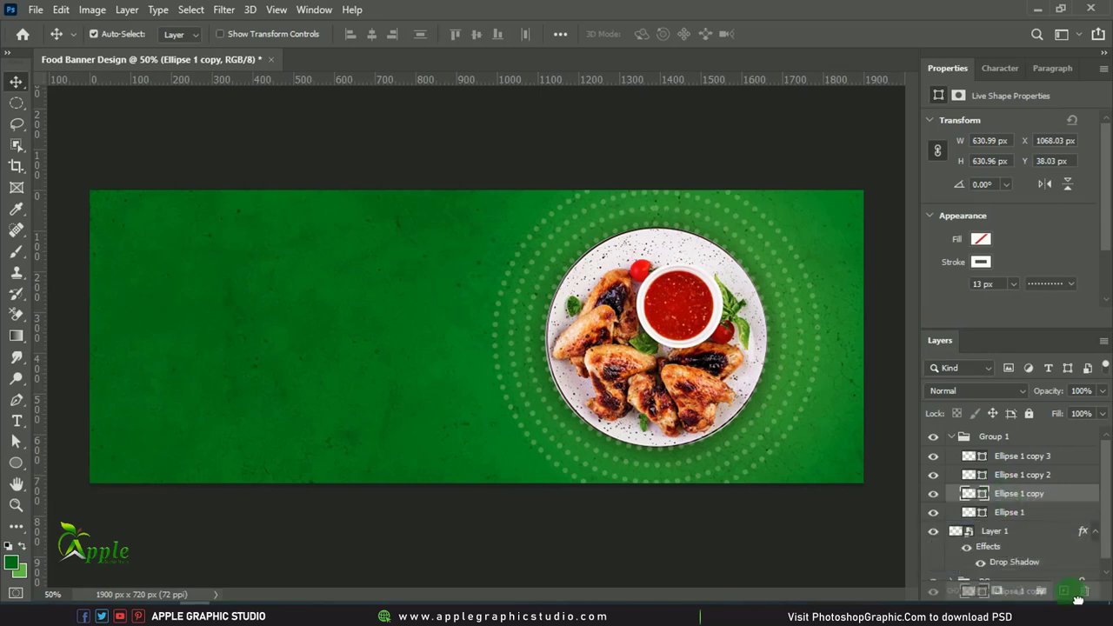
{"action": "left_click_drag", "start_coordinate": [1012, 500], "coordinate": [1009, 432]}
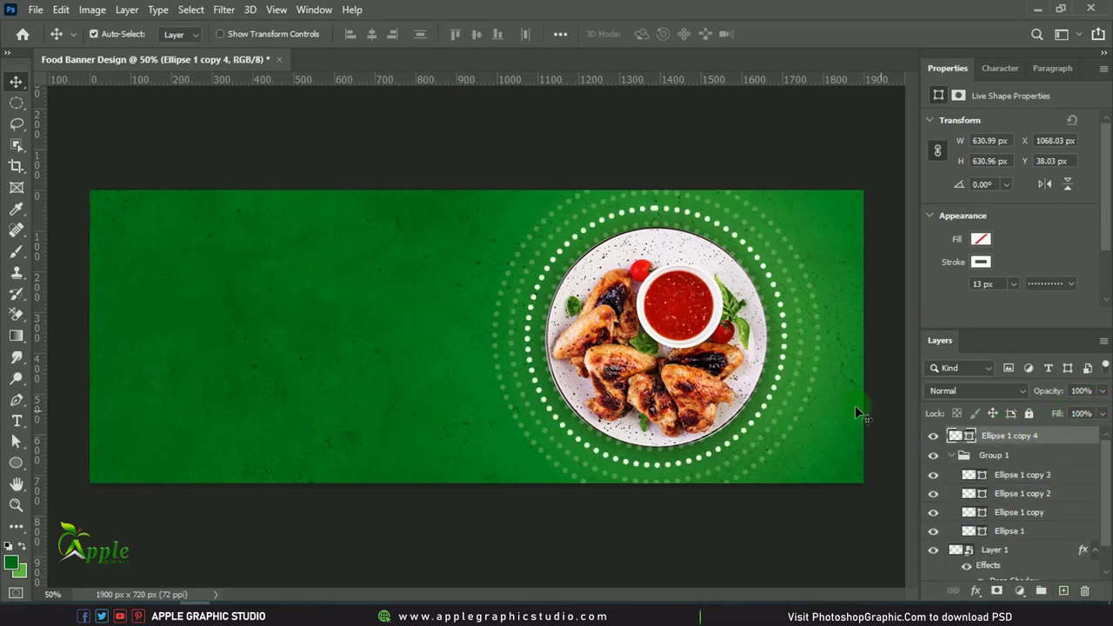
{"action": "left_click", "coordinate": [16, 465]}
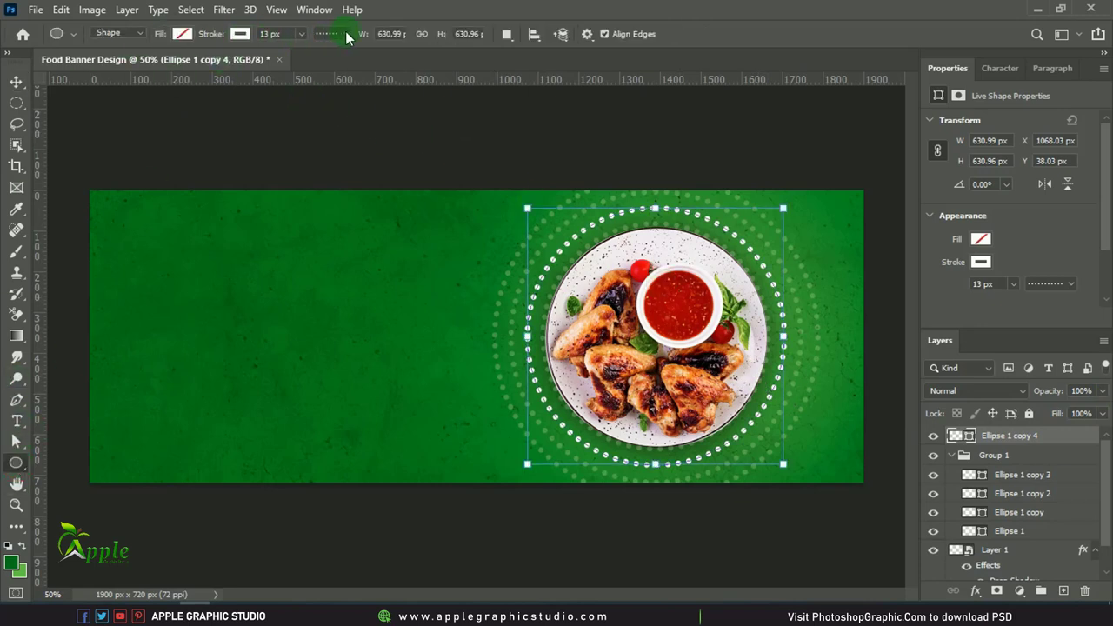
{"action": "left_click", "coordinate": [345, 35]}
{"action": "left_click", "coordinate": [327, 86]}
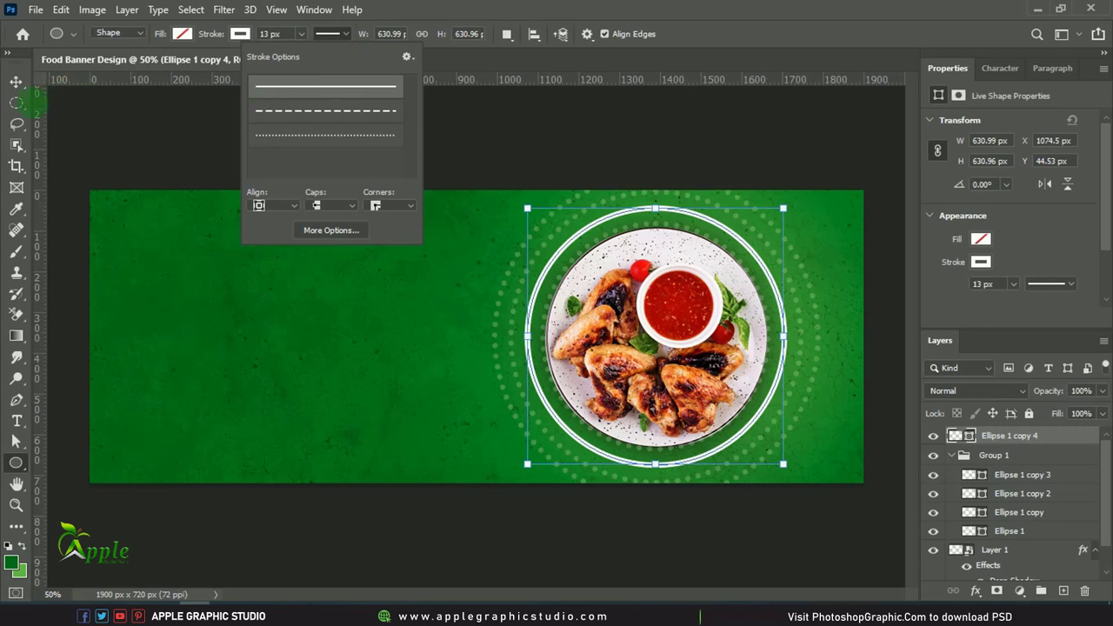
{"action": "left_click", "coordinate": [275, 38]}
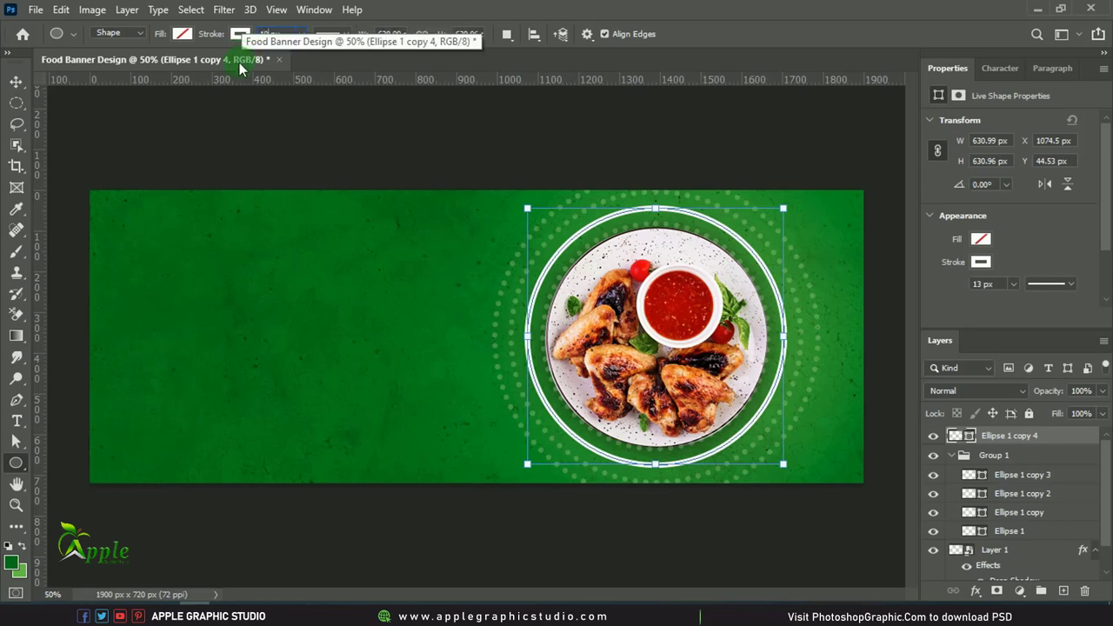
Set the solid ring's stroke width to 6 px.
{"action": "type", "text": "10"}
{"action": "key", "text": "Return"}
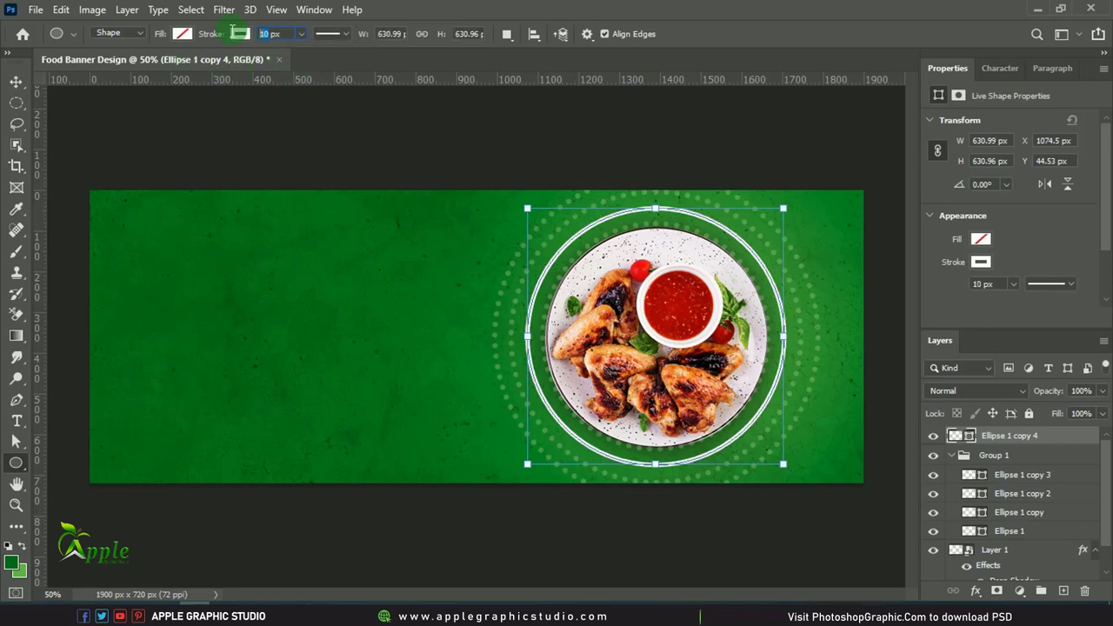
{"action": "type", "text": "7"}
{"action": "key", "text": "Return"}
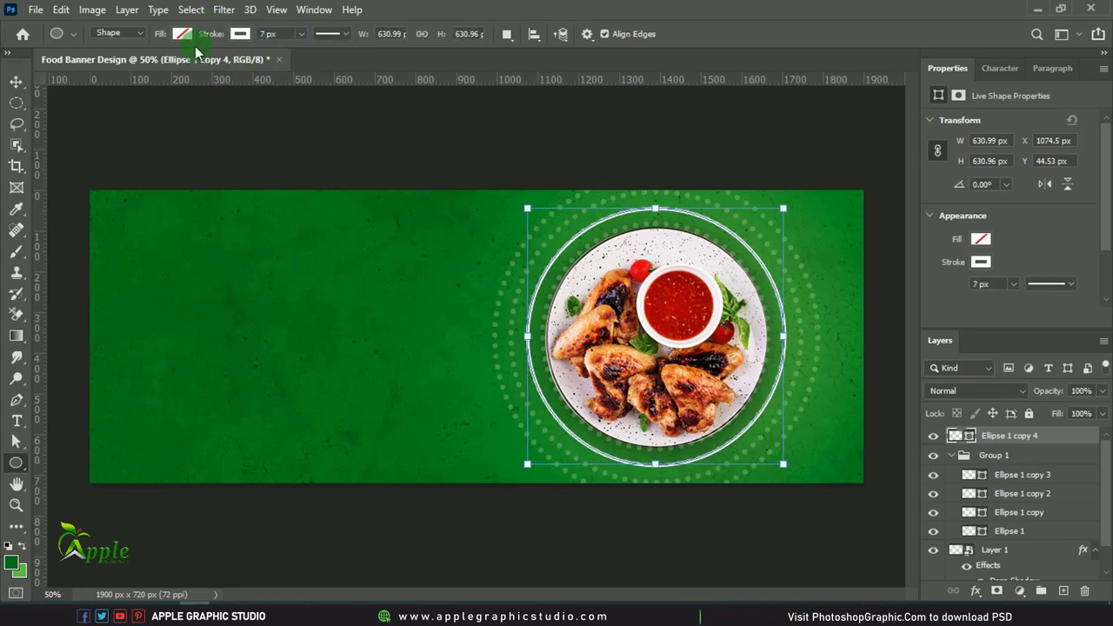
{"action": "left_click", "coordinate": [16, 82]}
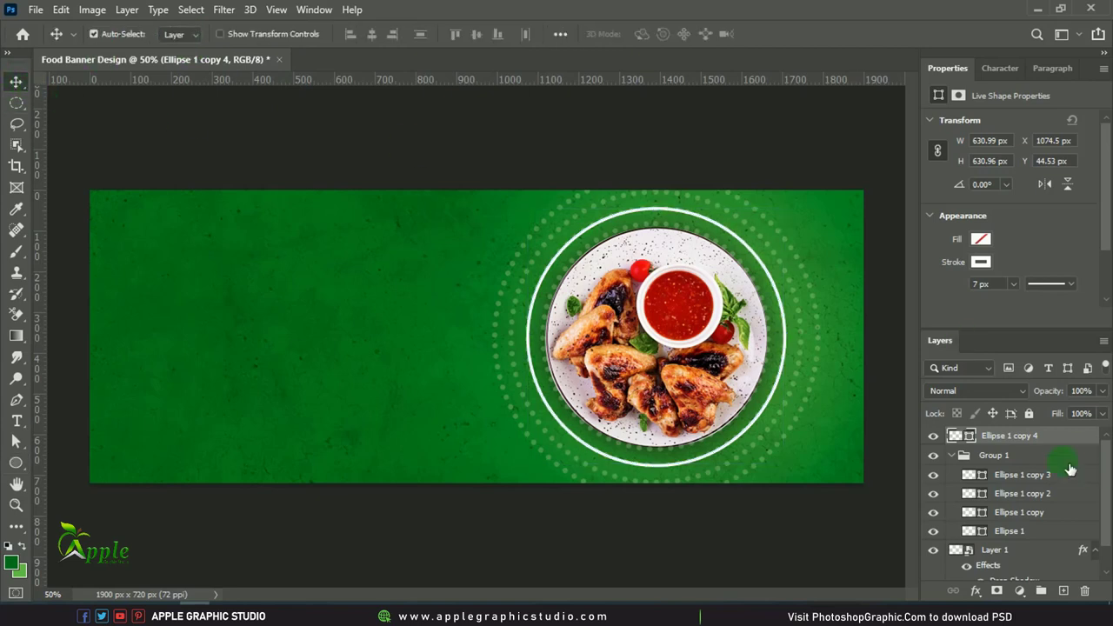
{"action": "left_click", "coordinate": [16, 463]}
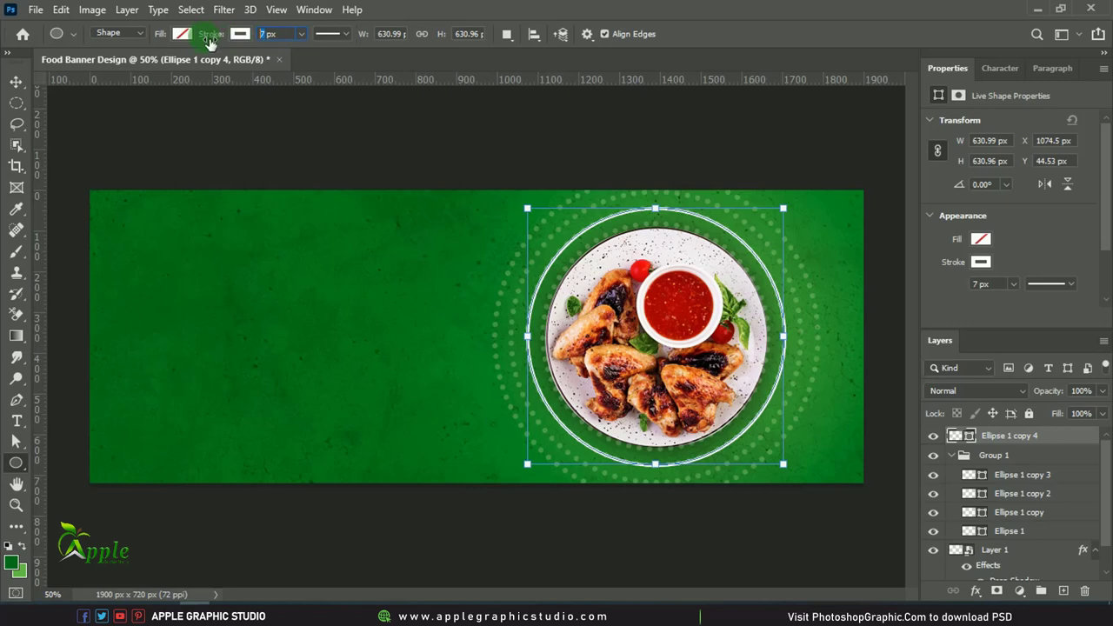
{"action": "type", "text": "6"}
{"action": "key", "text": "Return"}
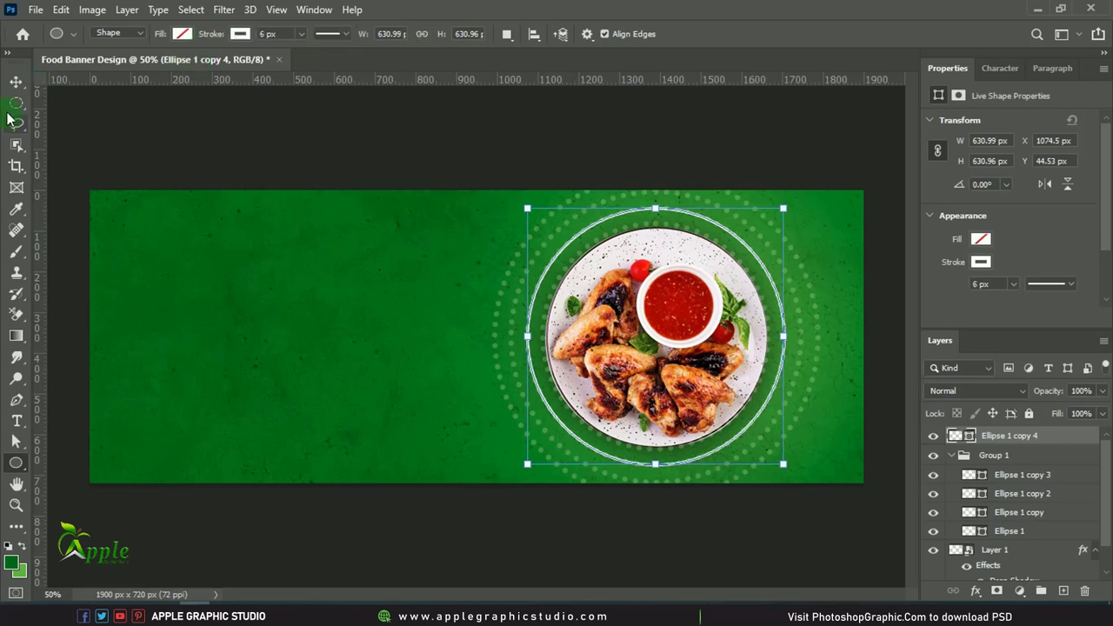
{"action": "left_click", "coordinate": [14, 83]}
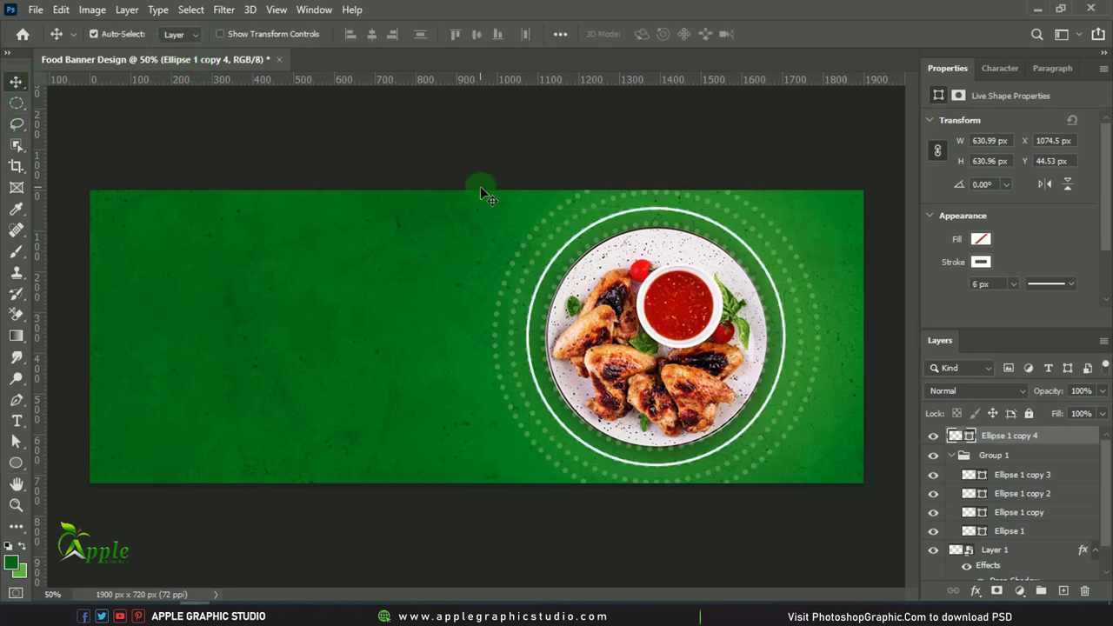
Scale the solid ring down to about 581 px so it hugs the plate's rim.
{"action": "left_click", "coordinate": [61, 10]}
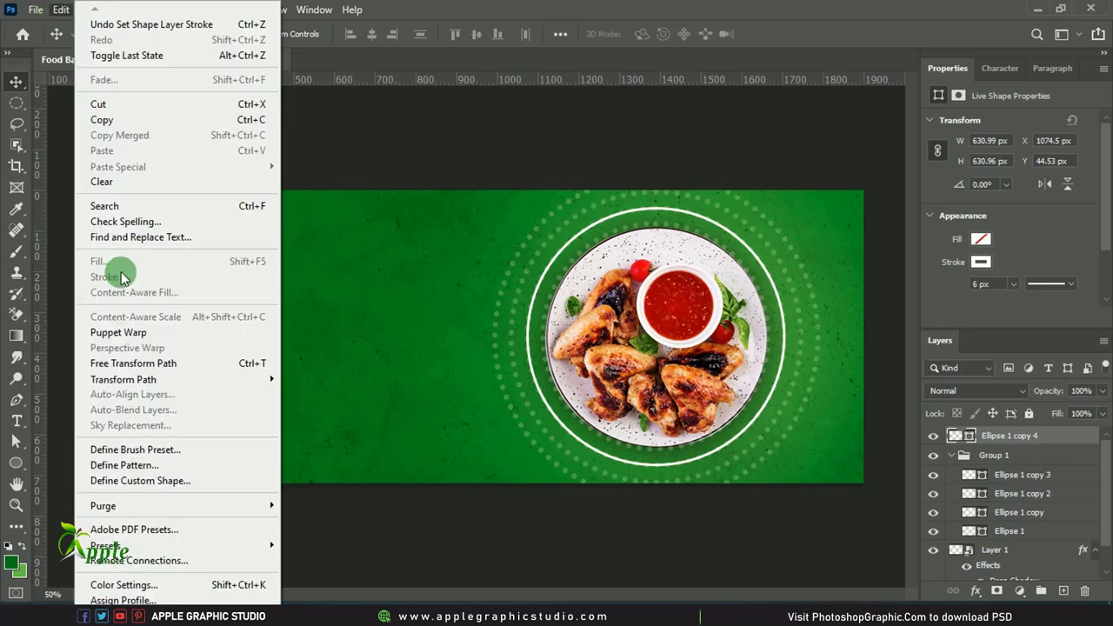
{"action": "left_click", "coordinate": [131, 361]}
{"action": "mouse_move", "coordinate": [795, 213]}
{"action": "left_mouse_down"}
{"action": "mouse_move", "coordinate": [766, 226]}
{"action": "mouse_move", "coordinate": [775, 214]}
{"action": "left_mouse_up"}
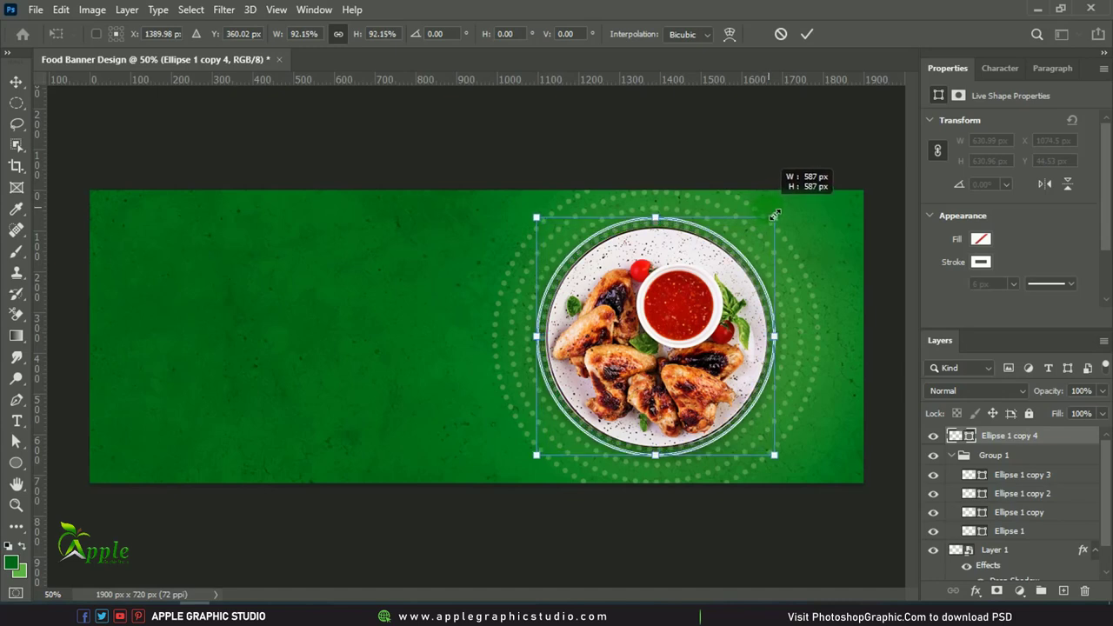
{"action": "left_click", "coordinate": [806, 34]}
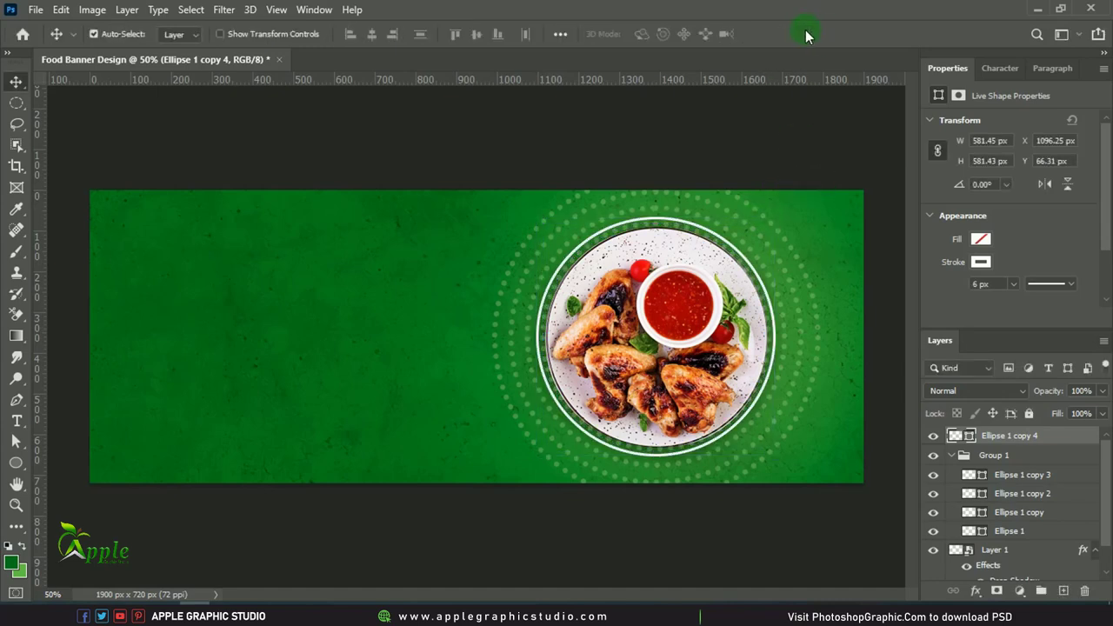
Mask the solid ring down to its top arc and rotate the arc counterclockwise.
{"action": "left_click", "coordinate": [16, 105]}
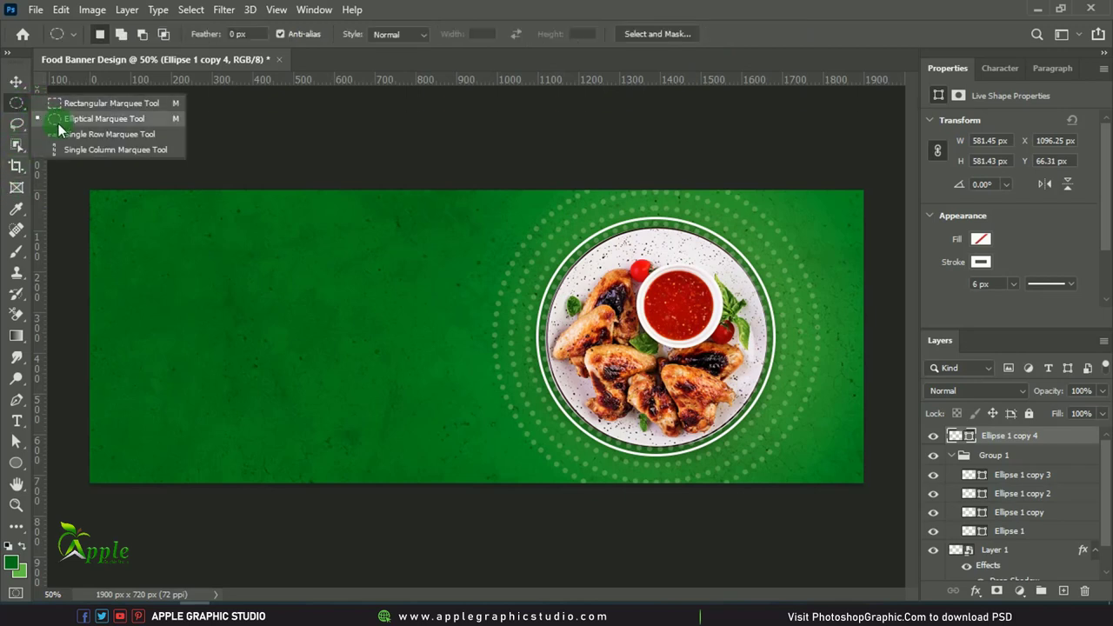
{"action": "left_click", "coordinate": [66, 103]}
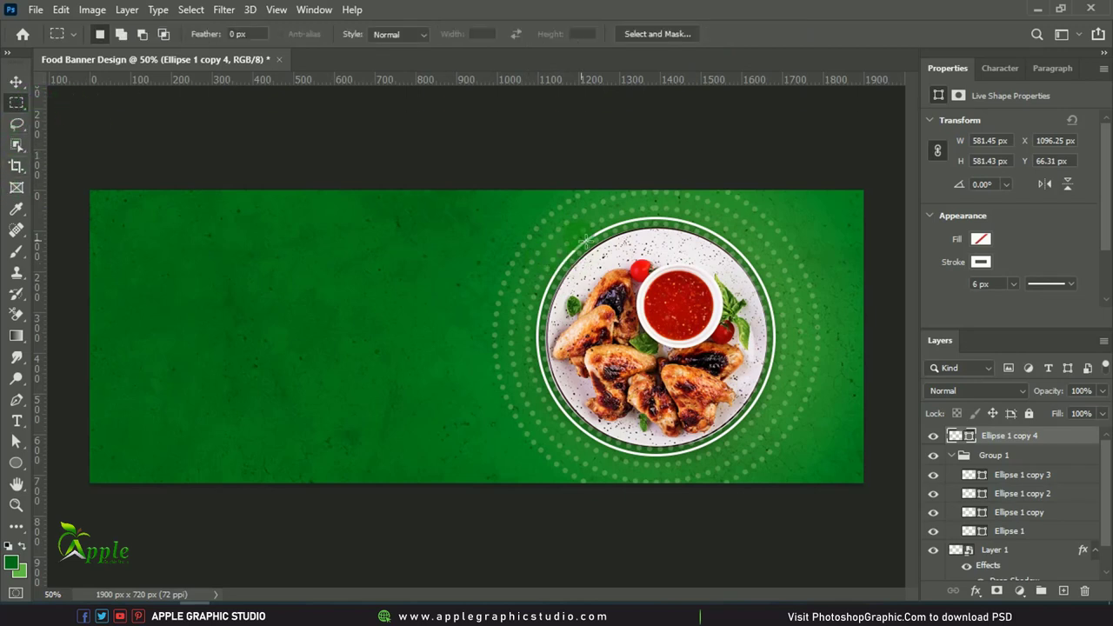
{"action": "left_click_drag", "start_coordinate": [523, 189], "coordinate": [784, 259]}
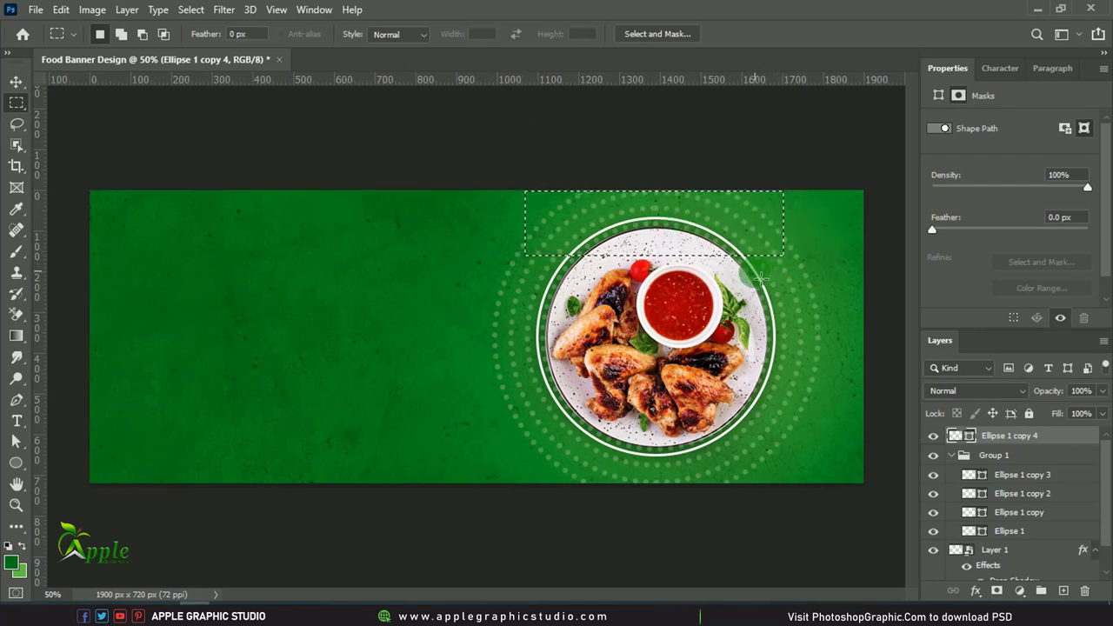
{"action": "left_click", "coordinate": [996, 591]}
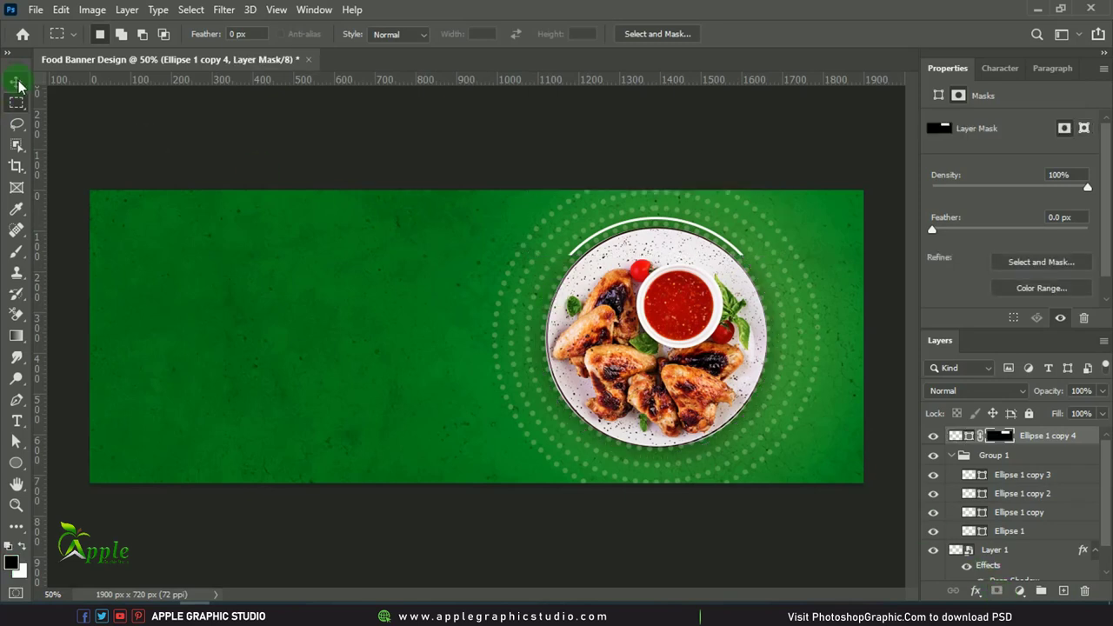
{"action": "left_click", "coordinate": [61, 10]}
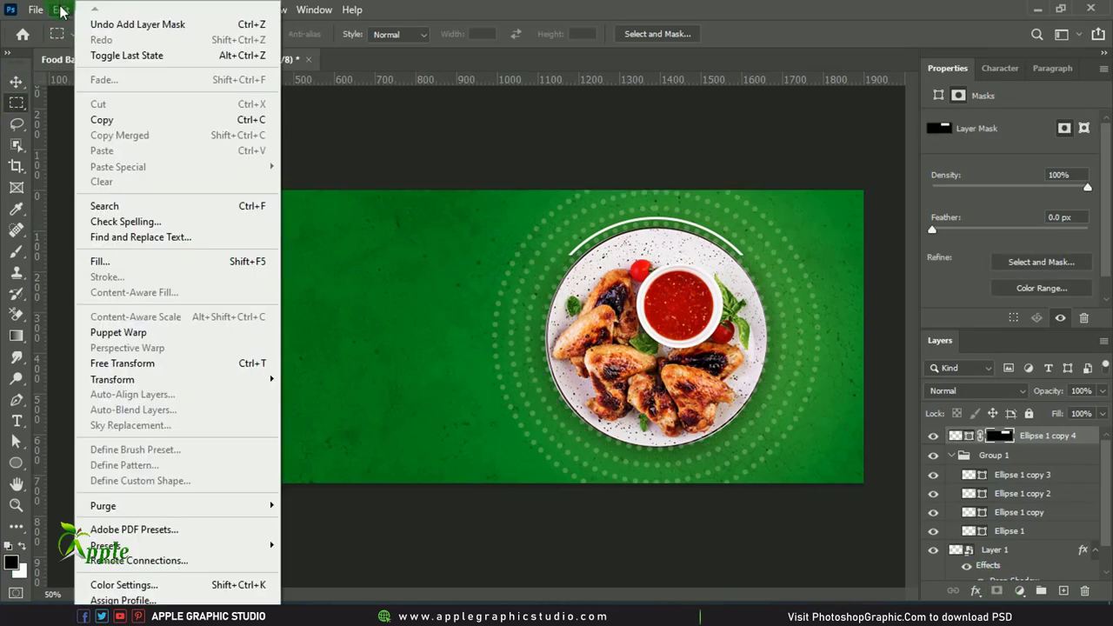
{"action": "left_click", "coordinate": [113, 364]}
{"action": "mouse_move", "coordinate": [589, 174]}
{"action": "left_mouse_down"}
{"action": "mouse_move", "coordinate": [529, 201]}
{"action": "mouse_move", "coordinate": [597, 174]}
{"action": "left_mouse_up"}
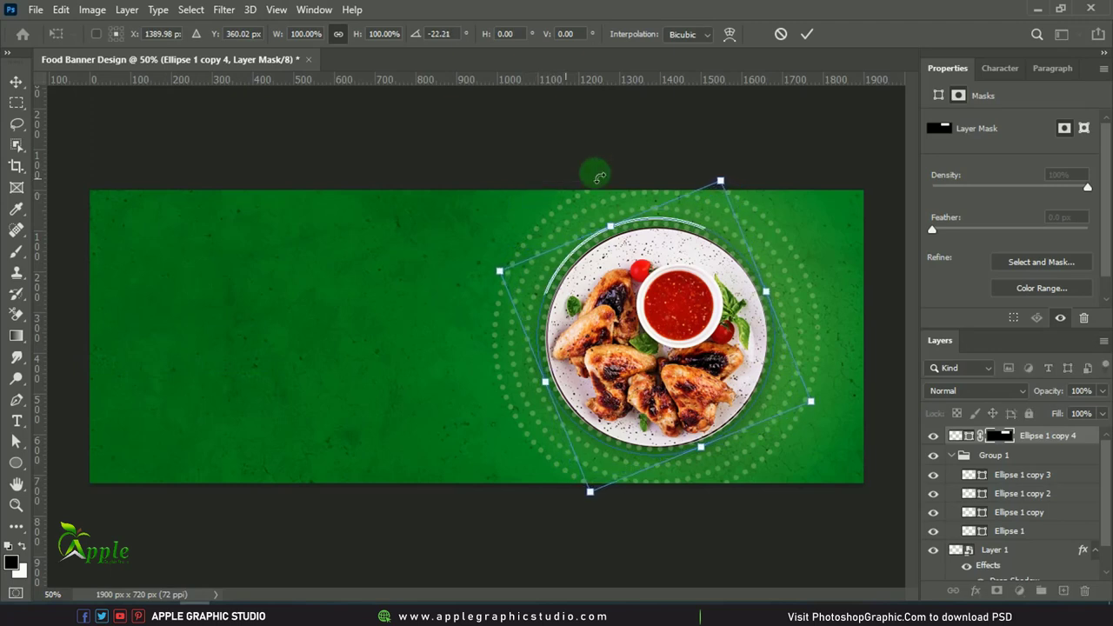
{"action": "left_click", "coordinate": [809, 35]}
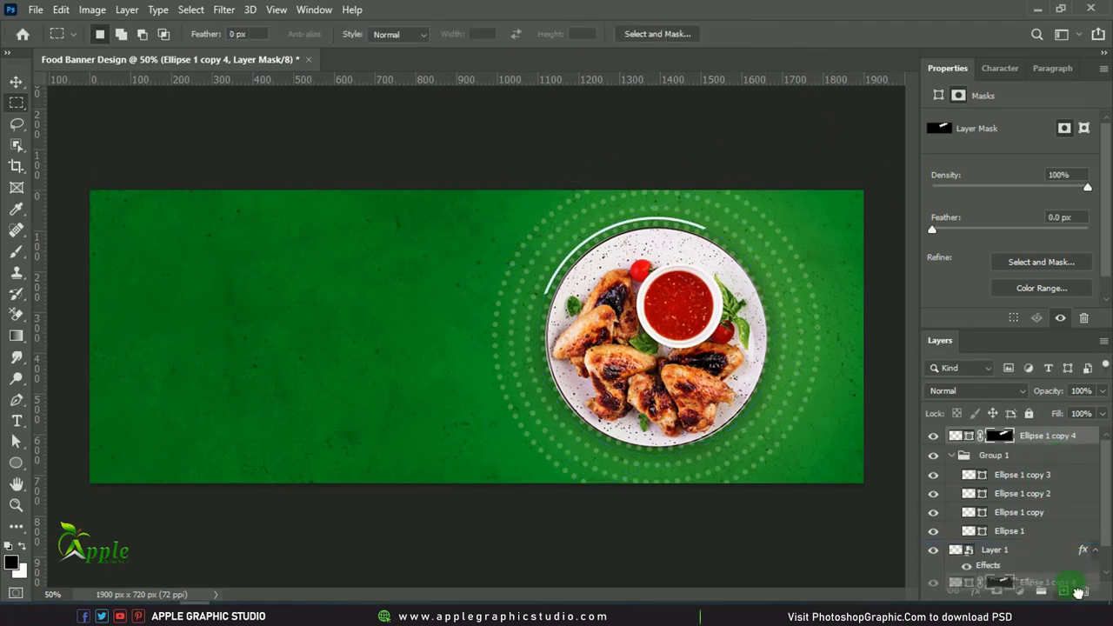
Duplicate the arc and rotate the copy to the plate's opposite side.
{"action": "key", "text": "ctrl+j"}
{"action": "left_click", "coordinate": [61, 9]}
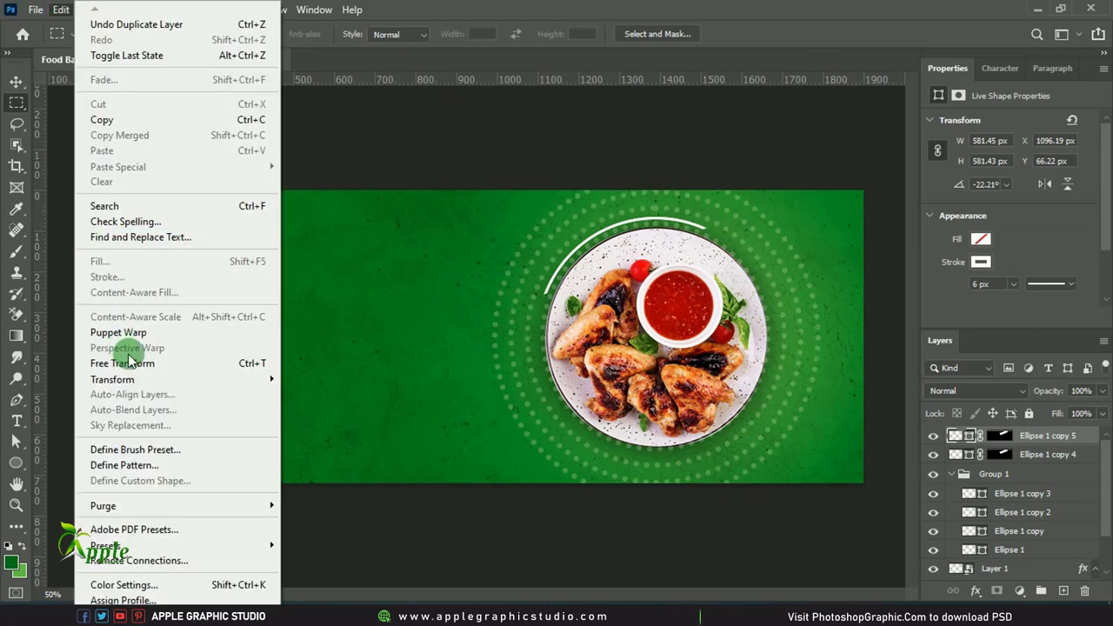
{"action": "left_click", "coordinate": [193, 363]}
{"action": "mouse_move", "coordinate": [787, 178]}
{"action": "left_mouse_down"}
{"action": "mouse_move", "coordinate": [709, 501]}
{"action": "mouse_move", "coordinate": [606, 499]}
{"action": "mouse_move", "coordinate": [614, 517]}
{"action": "mouse_move", "coordinate": [603, 519]}
{"action": "mouse_move", "coordinate": [541, 497]}
{"action": "left_mouse_up"}
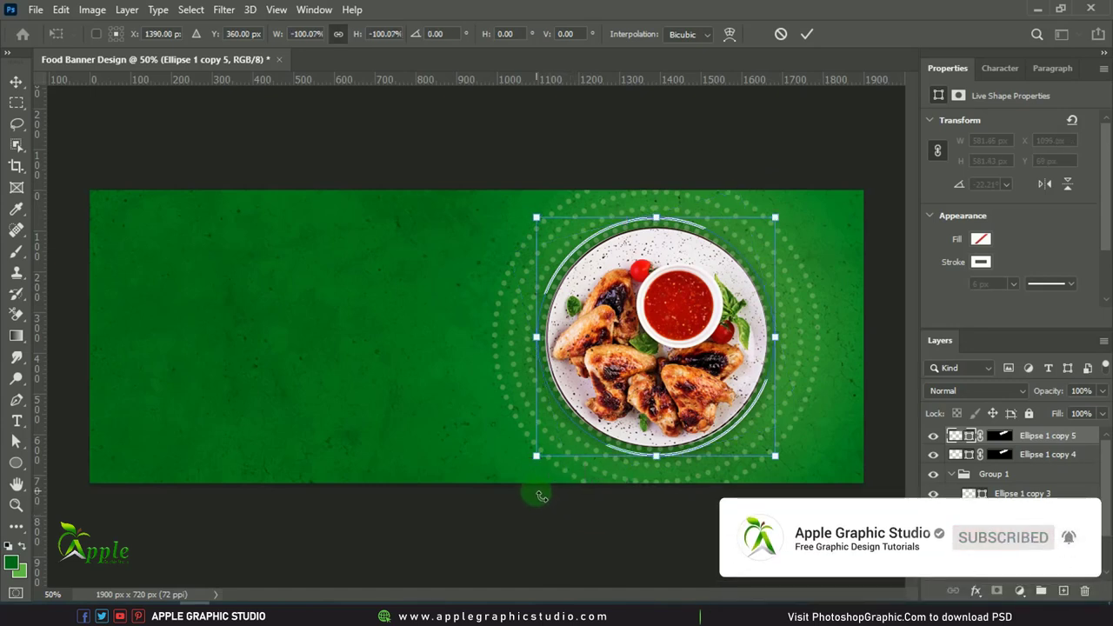
{"action": "left_click", "coordinate": [808, 38]}
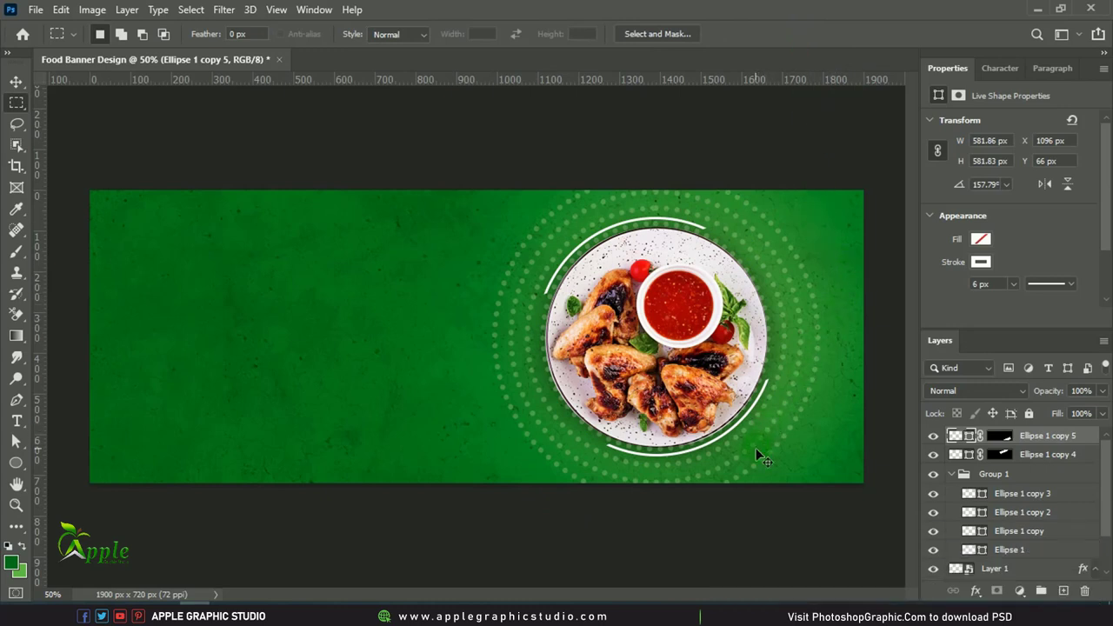
Drag the leaf vine image from the banner images folder onto the banner.
{"action": "left_click", "coordinate": [15, 80]}
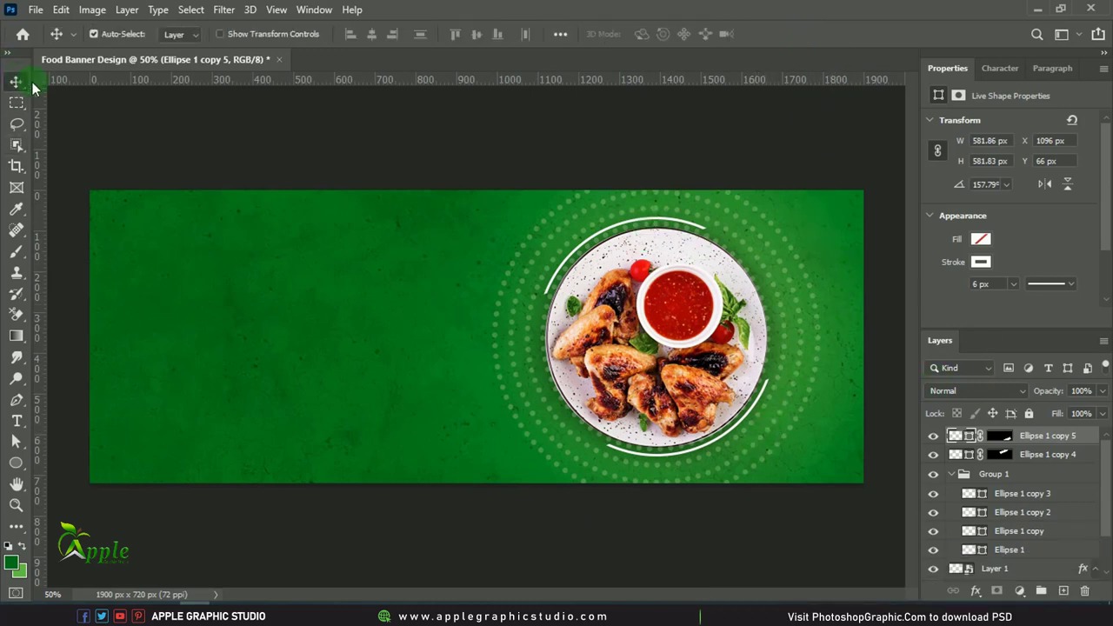
{"action": "left_click", "coordinate": [1038, 9]}
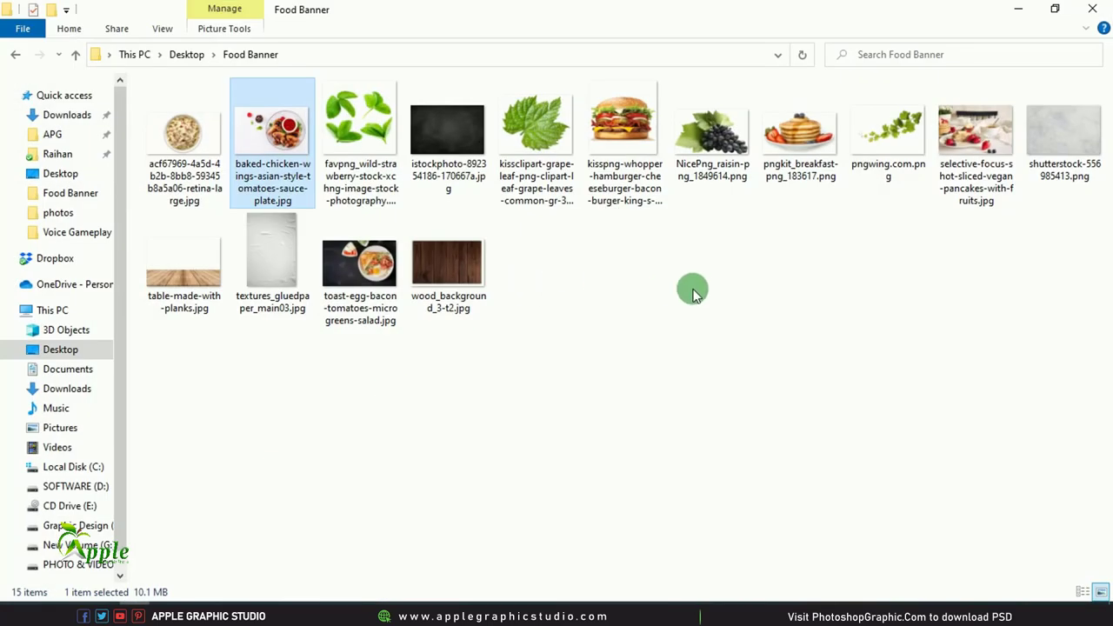
{"action": "left_click_drag", "start_coordinate": [888, 130], "coordinate": [69, 544]}
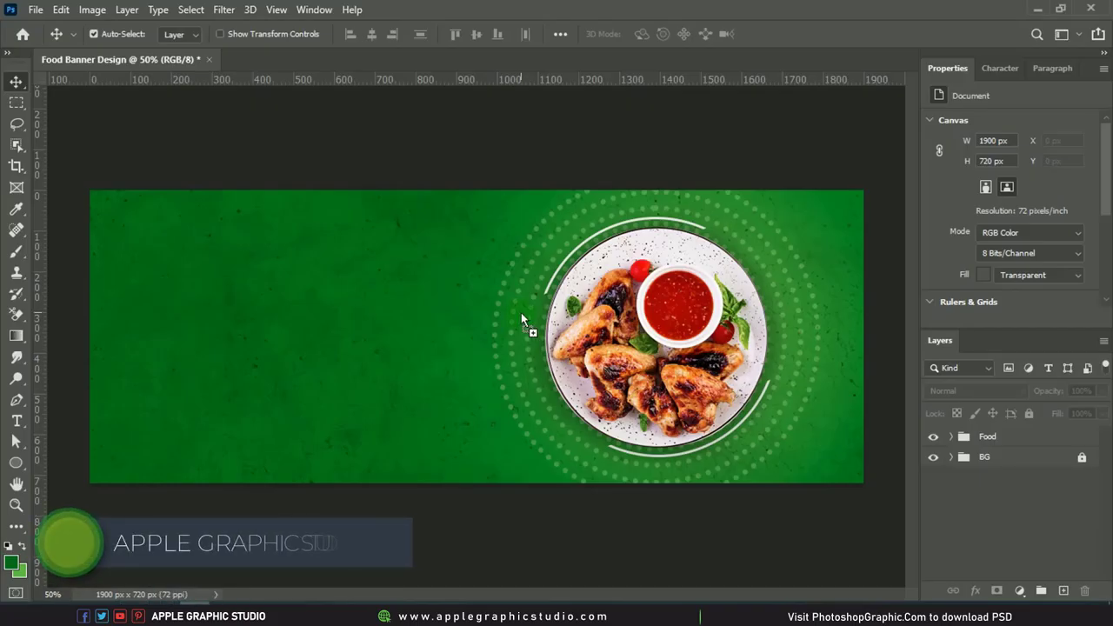
Place the leaf vine image and apply a Gaussian Blur of about 1.4 radius.
{"action": "left_click_drag", "start_coordinate": [197, 591], "coordinate": [521, 312]}
{"action": "left_click", "coordinate": [780, 33]}
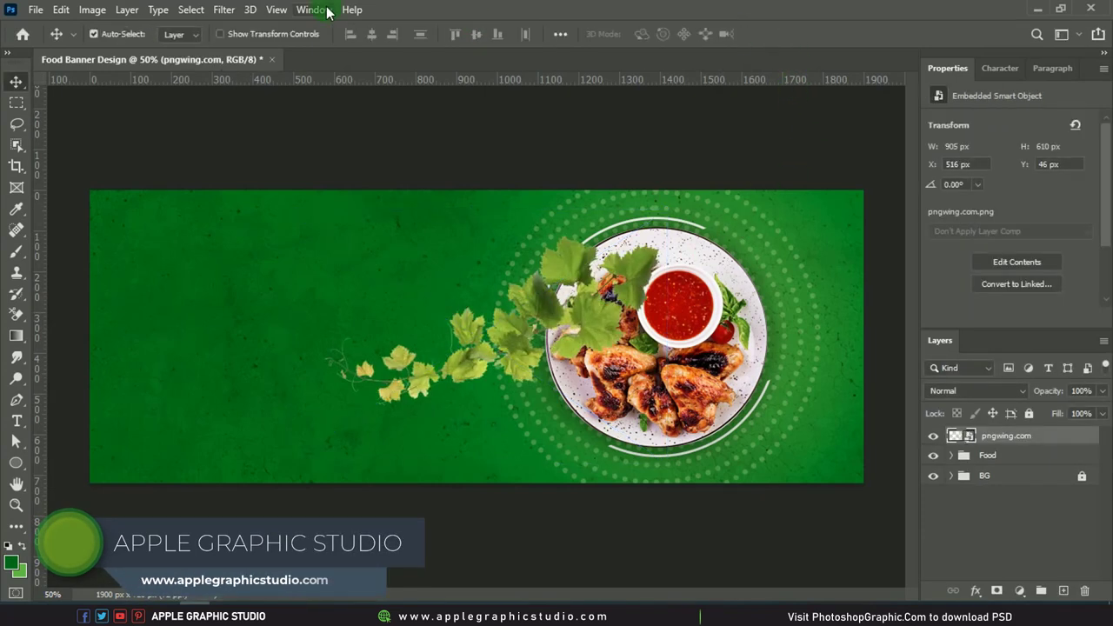
{"action": "left_click", "coordinate": [224, 9]}
{"action": "mouse_move", "coordinate": [233, 219]}
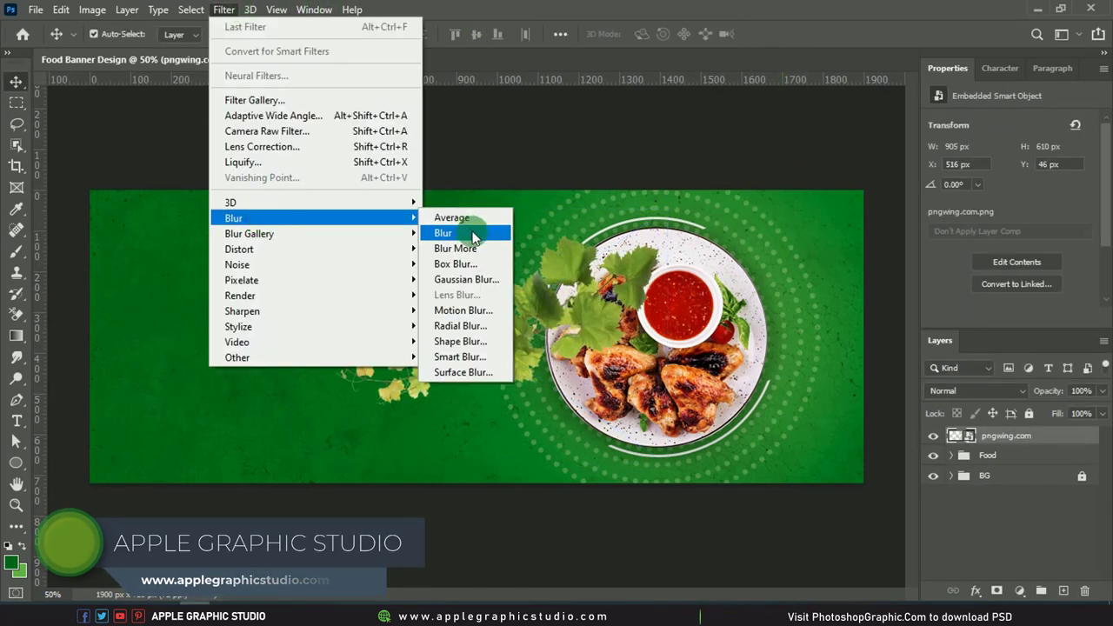
{"action": "left_click", "coordinate": [465, 279]}
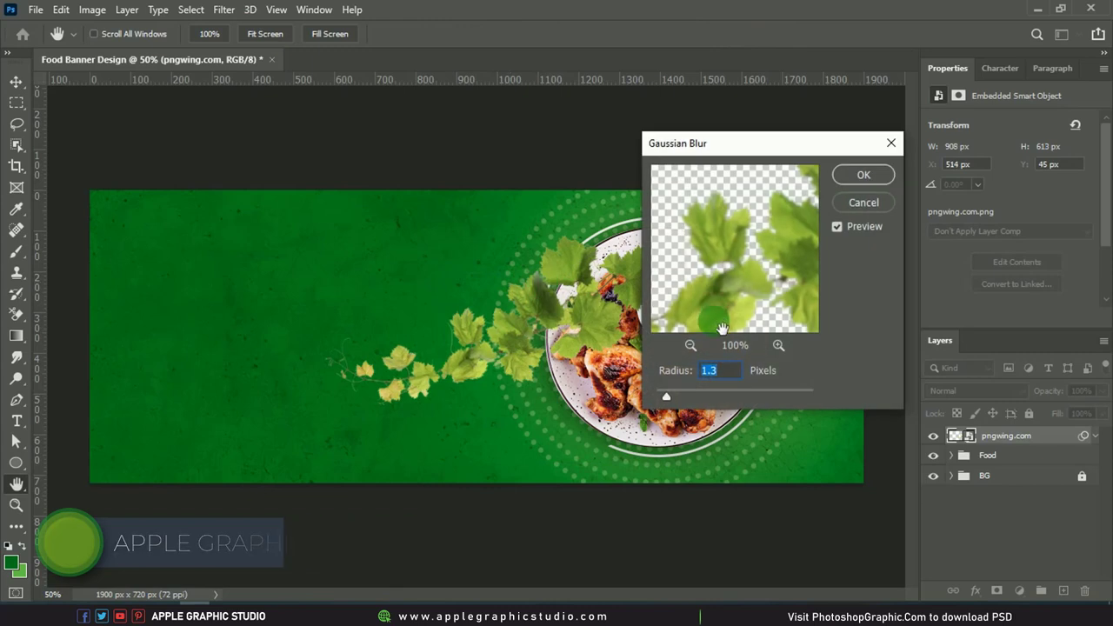
{"action": "mouse_move", "coordinate": [667, 396]}
{"action": "left_mouse_down"}
{"action": "mouse_move", "coordinate": [676, 399]}
{"action": "mouse_move", "coordinate": [668, 389]}
{"action": "left_mouse_up"}
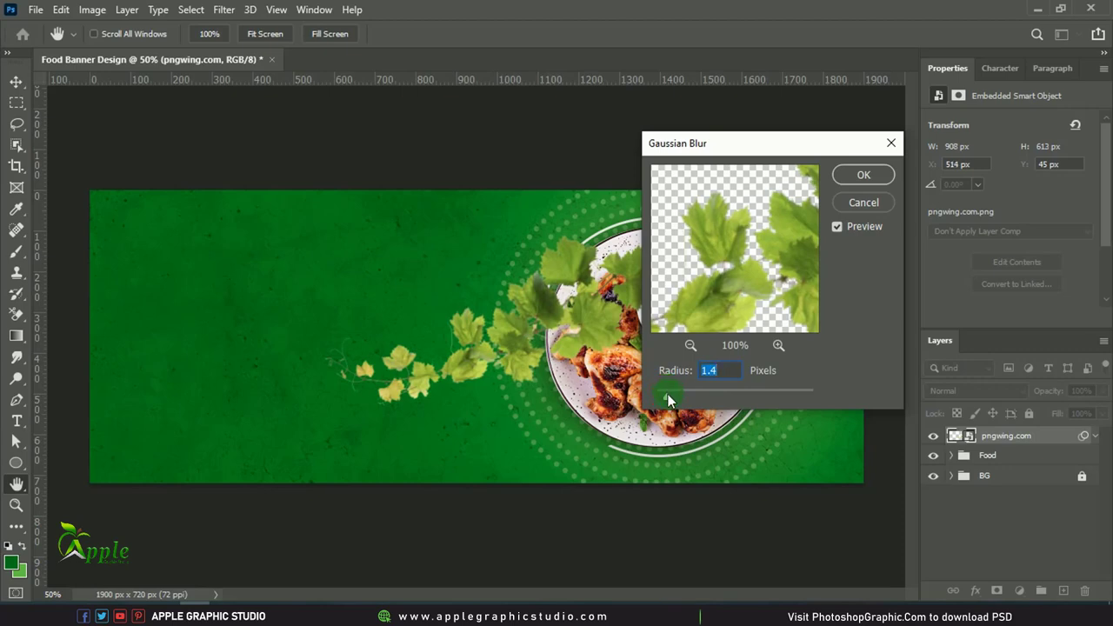
{"action": "left_click", "coordinate": [861, 176]}
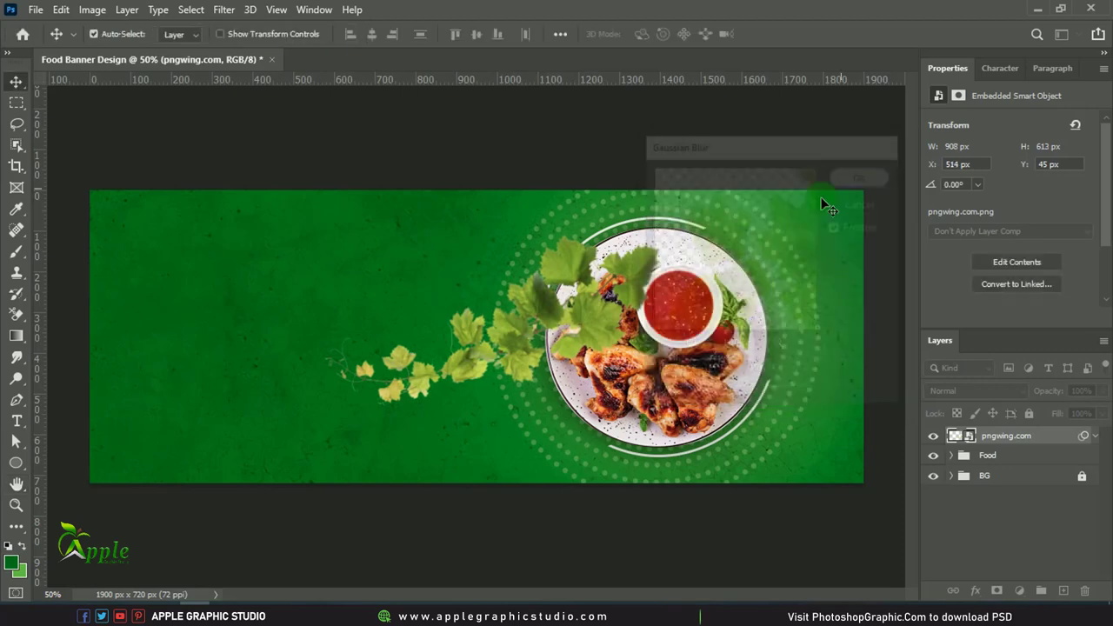
{"action": "left_click", "coordinate": [59, 9]}
Shrink, tilt and move the vine into the banner's top-right corner.
{"action": "left_click", "coordinate": [144, 363]}
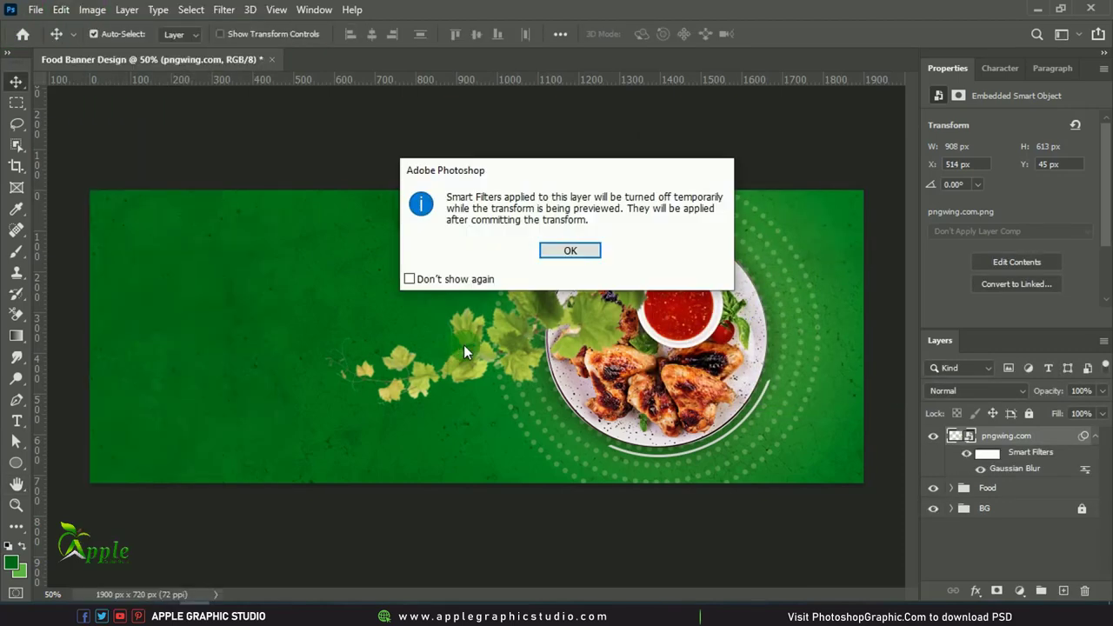
{"action": "left_click", "coordinate": [572, 248]}
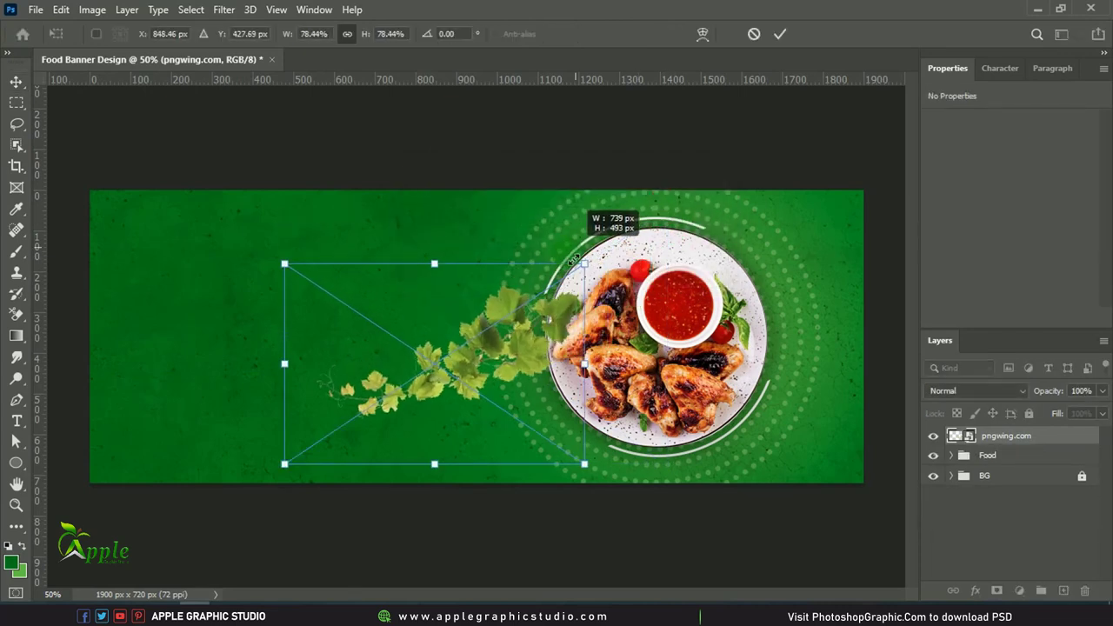
{"action": "left_click_drag", "start_coordinate": [670, 217], "coordinate": [542, 229]}
{"action": "left_click_drag", "start_coordinate": [440, 367], "coordinate": [823, 206]}
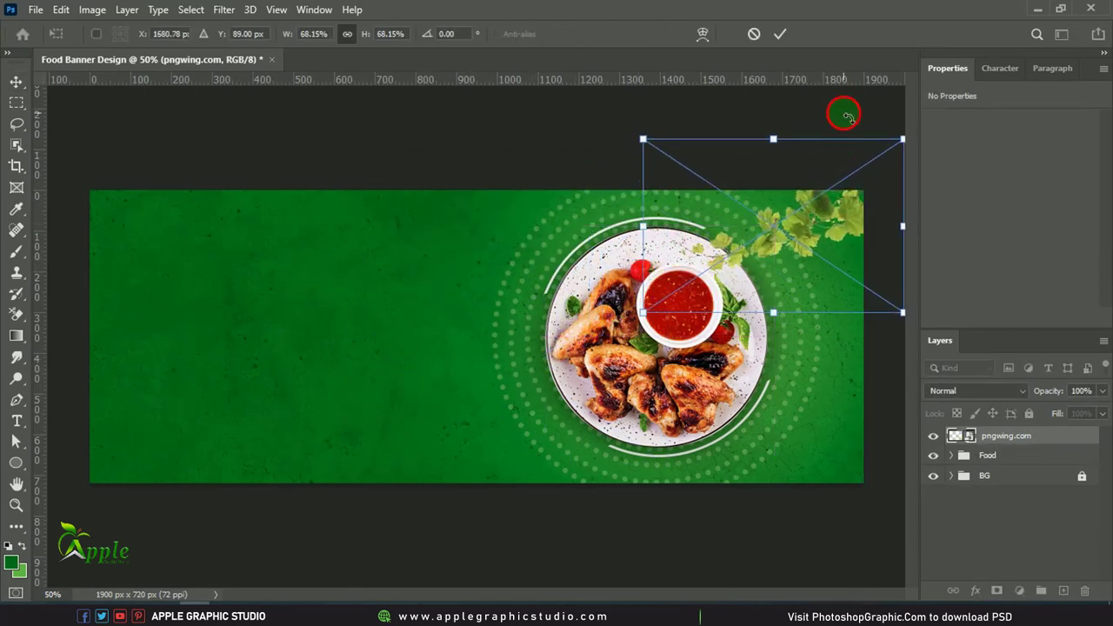
{"action": "left_click_drag", "start_coordinate": [853, 113], "coordinate": [837, 103]}
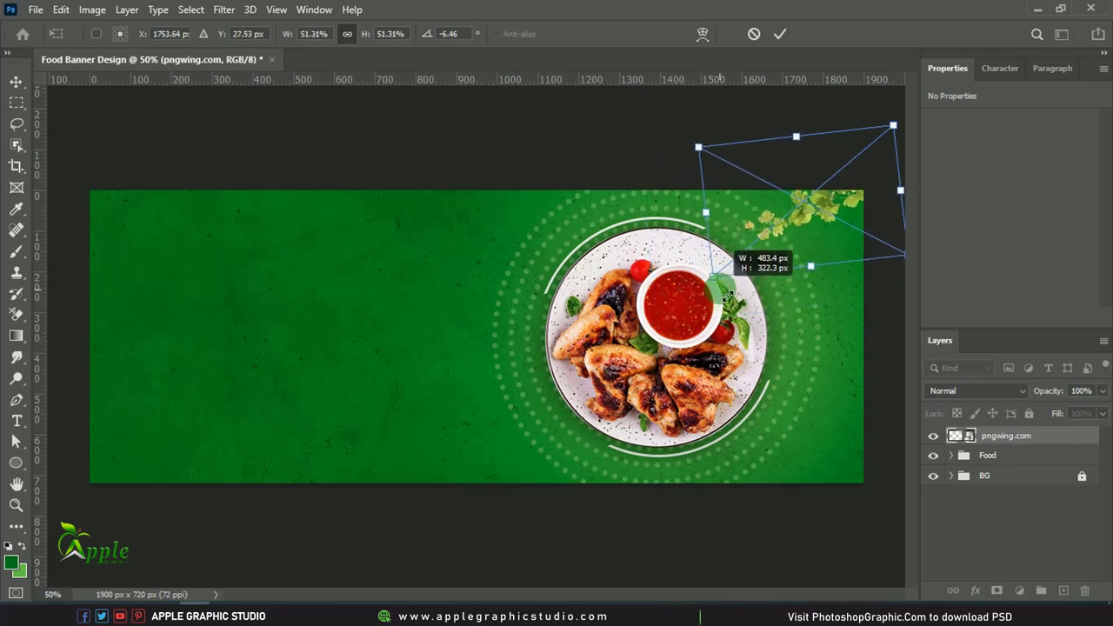
{"action": "mouse_move", "coordinate": [695, 318]}
{"action": "left_mouse_down"}
{"action": "mouse_move", "coordinate": [732, 260]}
{"action": "mouse_move", "coordinate": [769, 269]}
{"action": "mouse_move", "coordinate": [751, 282]}
{"action": "mouse_move", "coordinate": [771, 264]}
{"action": "left_mouse_up"}
{"action": "left_click_drag", "start_coordinate": [832, 217], "coordinate": [828, 228]}
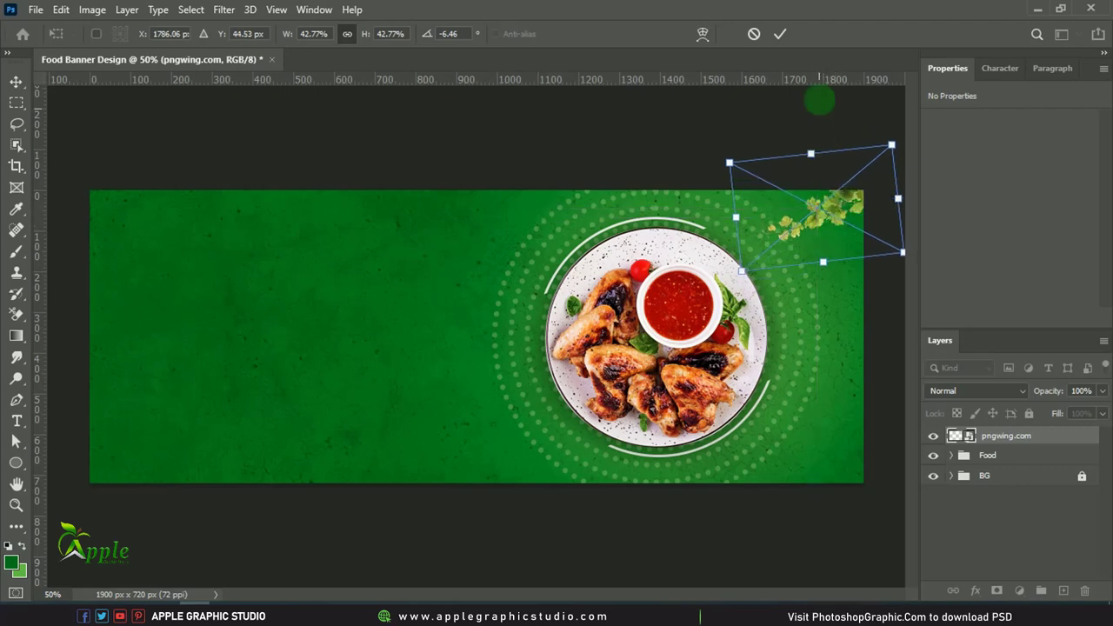
{"action": "left_click", "coordinate": [781, 34]}
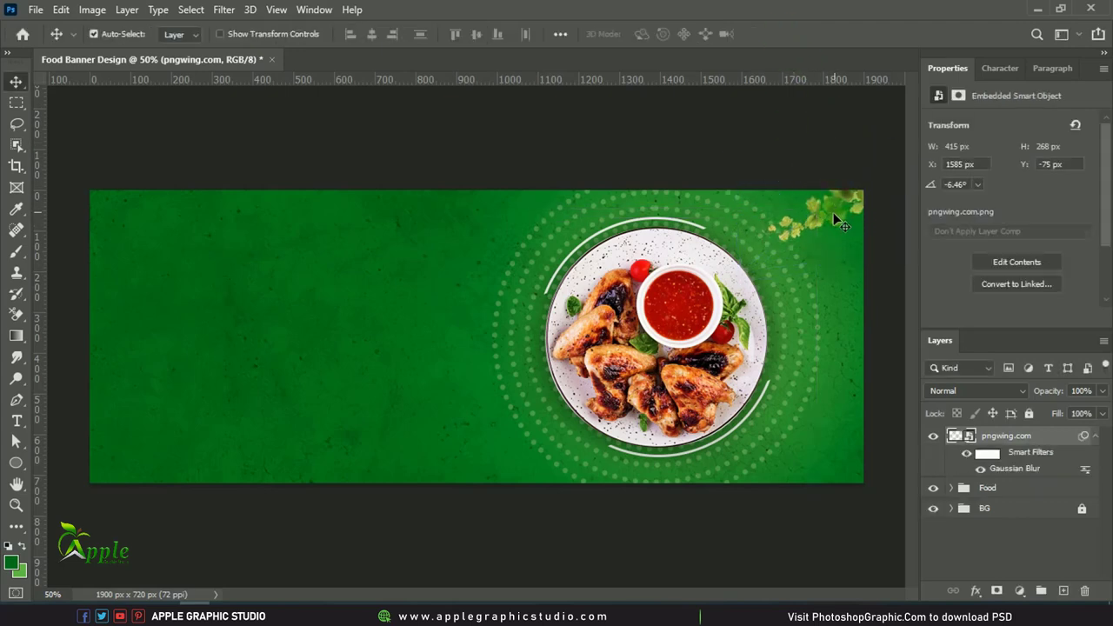
{"action": "left_click_drag", "start_coordinate": [833, 218], "coordinate": [830, 222]}
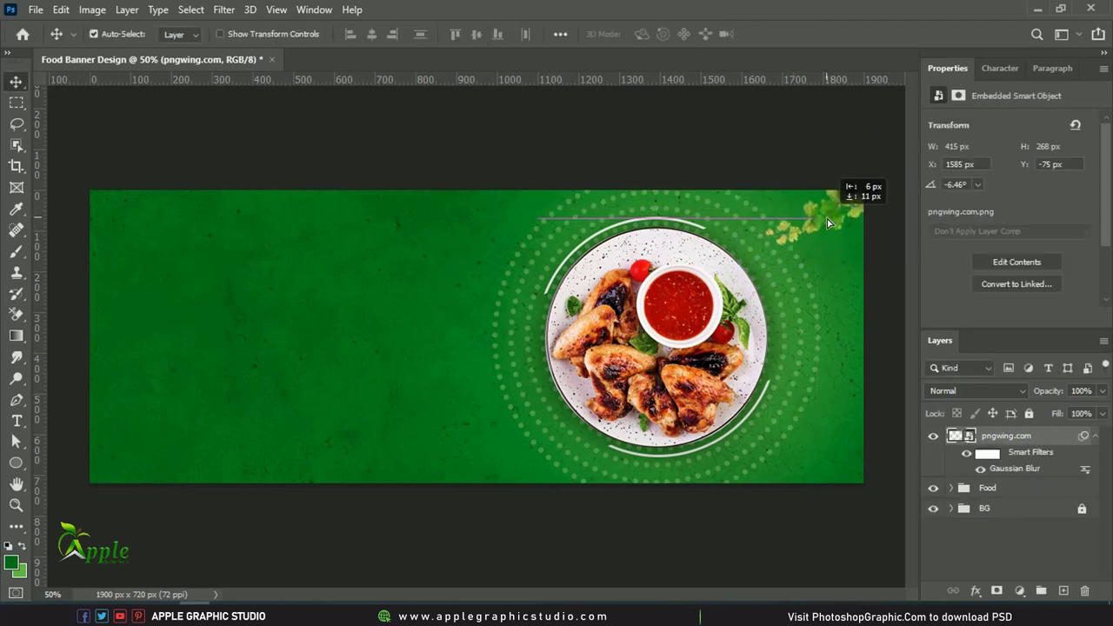
Lower the vine's Gaussian Blur radius to 0.8 and drag in the strawberry leaf image.
{"action": "double_click", "coordinate": [1018, 471]}
{"action": "left_click_drag", "start_coordinate": [800, 142], "coordinate": [501, 147]}
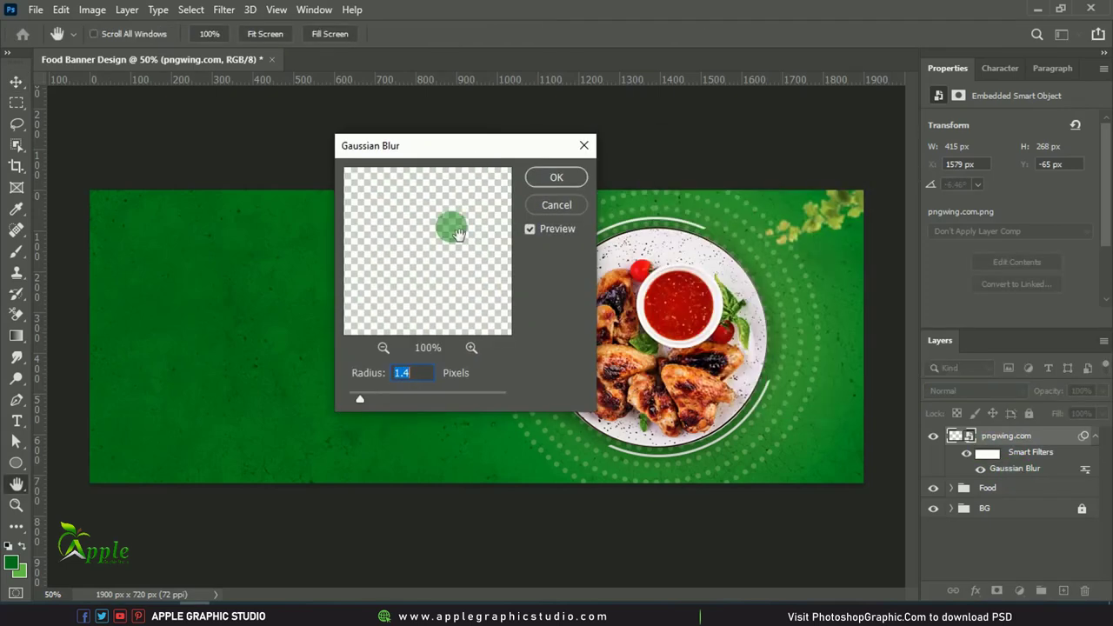
{"action": "left_click_drag", "start_coordinate": [368, 400], "coordinate": [355, 398]}
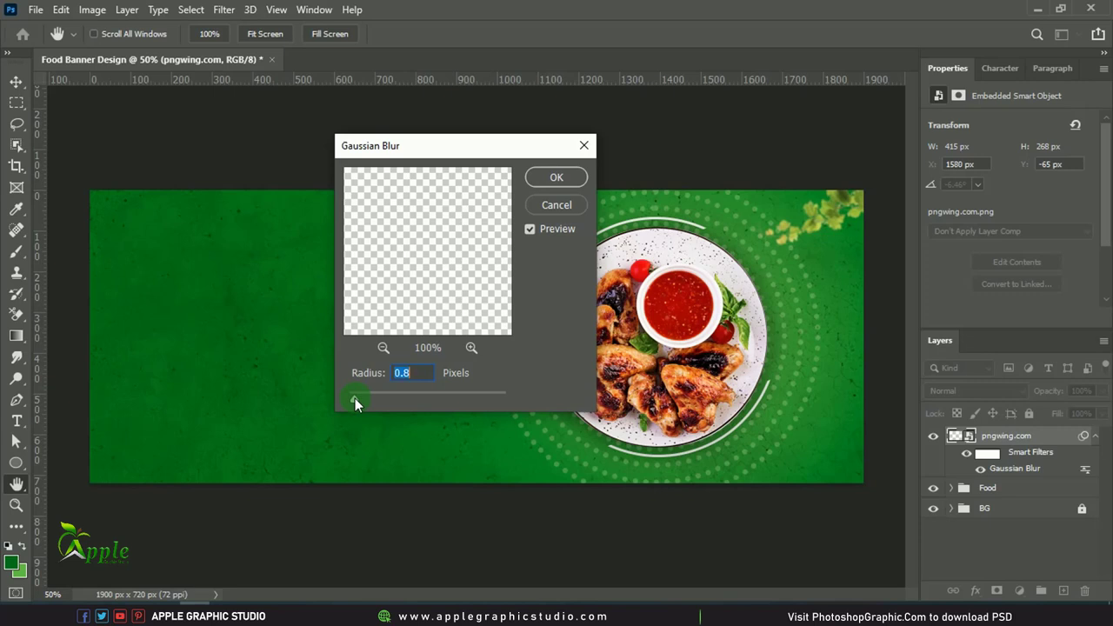
{"action": "left_click", "coordinate": [556, 176]}
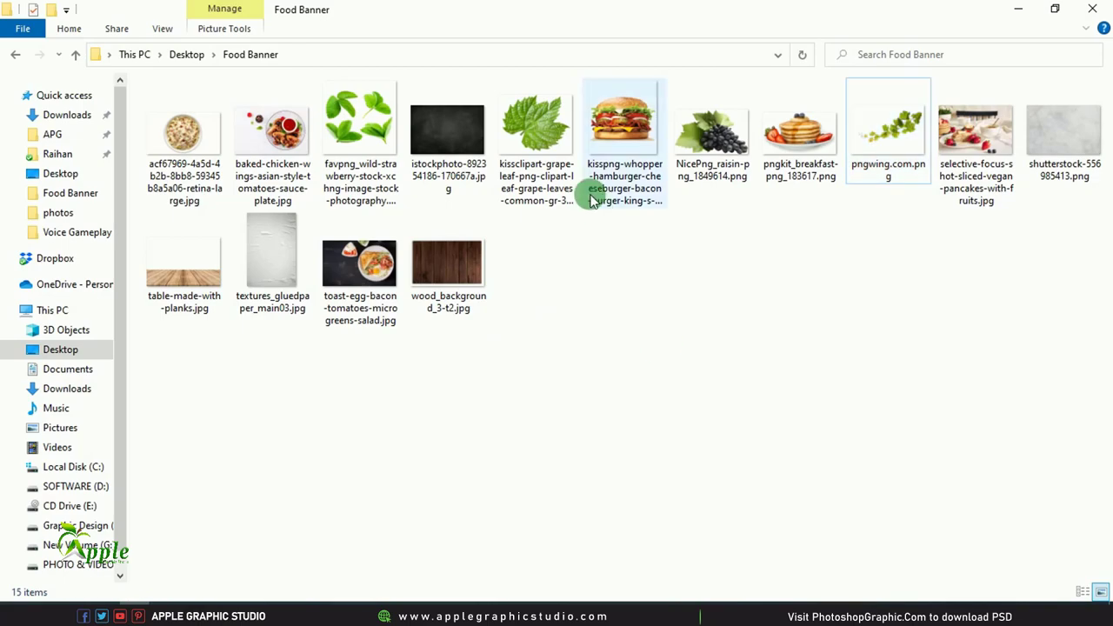
{"action": "mouse_move", "coordinate": [374, 131]}
{"action": "left_mouse_down"}
{"action": "mouse_move", "coordinate": [313, 574]}
{"action": "mouse_move", "coordinate": [477, 336]}
{"action": "left_mouse_up"}
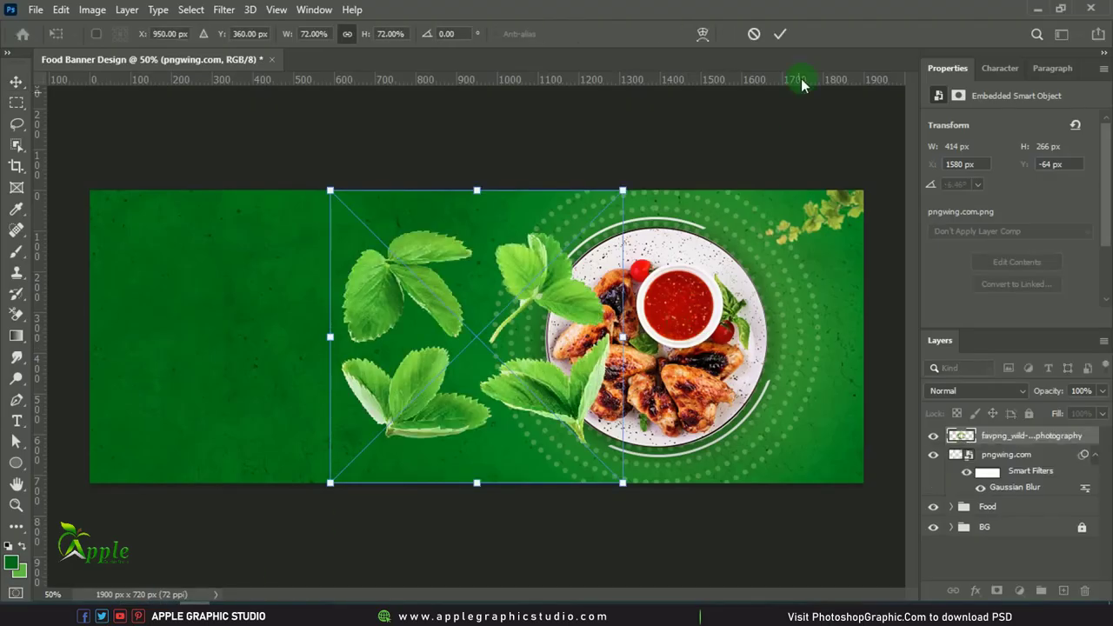
Scale the strawberry leaves to about 20%, rotate them about 10°, and place them bottom-right by the plate.
{"action": "left_click_drag", "start_coordinate": [622, 191], "coordinate": [406, 354]}
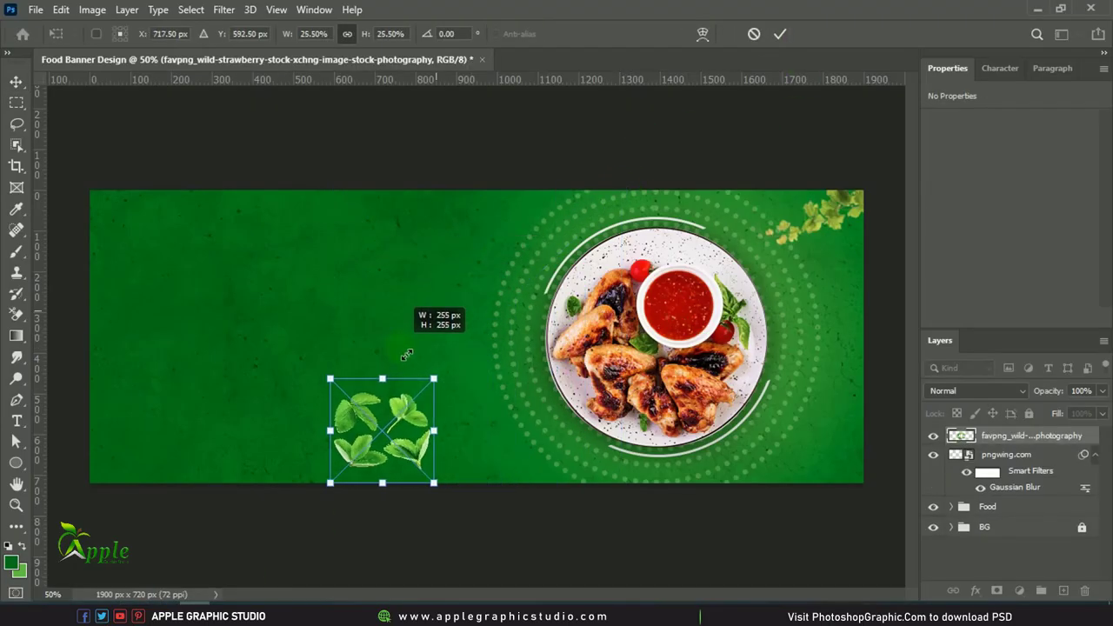
{"action": "left_click_drag", "start_coordinate": [383, 430], "coordinate": [807, 437]}
{"action": "left_click_drag", "start_coordinate": [856, 386], "coordinate": [815, 429]}
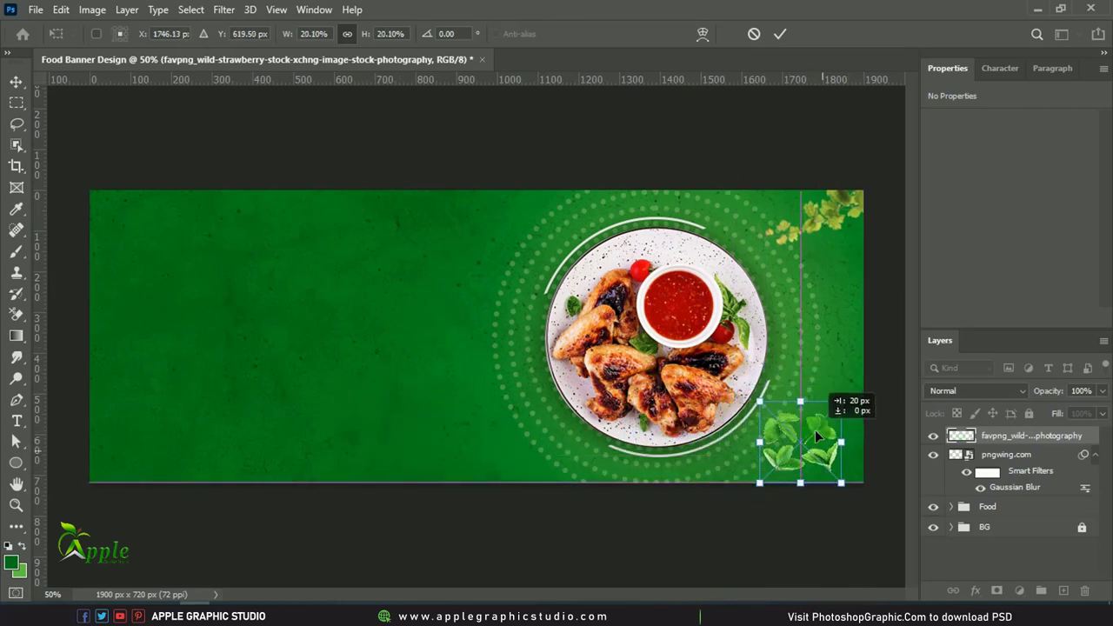
{"action": "left_click_drag", "start_coordinate": [843, 364], "coordinate": [860, 374]}
{"action": "left_click_drag", "start_coordinate": [807, 436], "coordinate": [807, 441]}
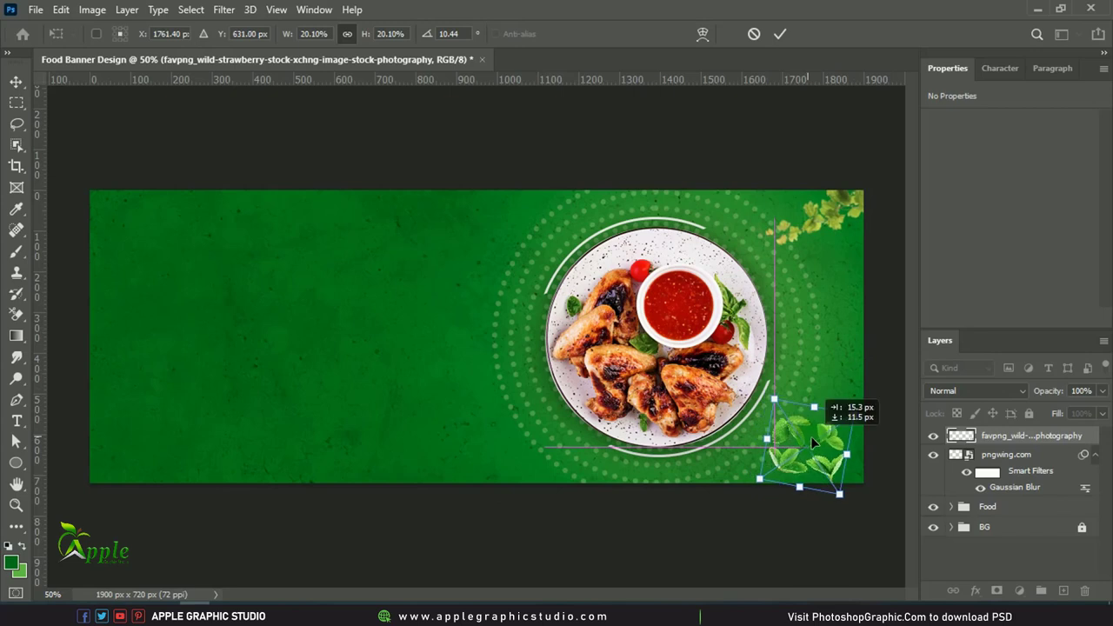
{"action": "left_click", "coordinate": [781, 35]}
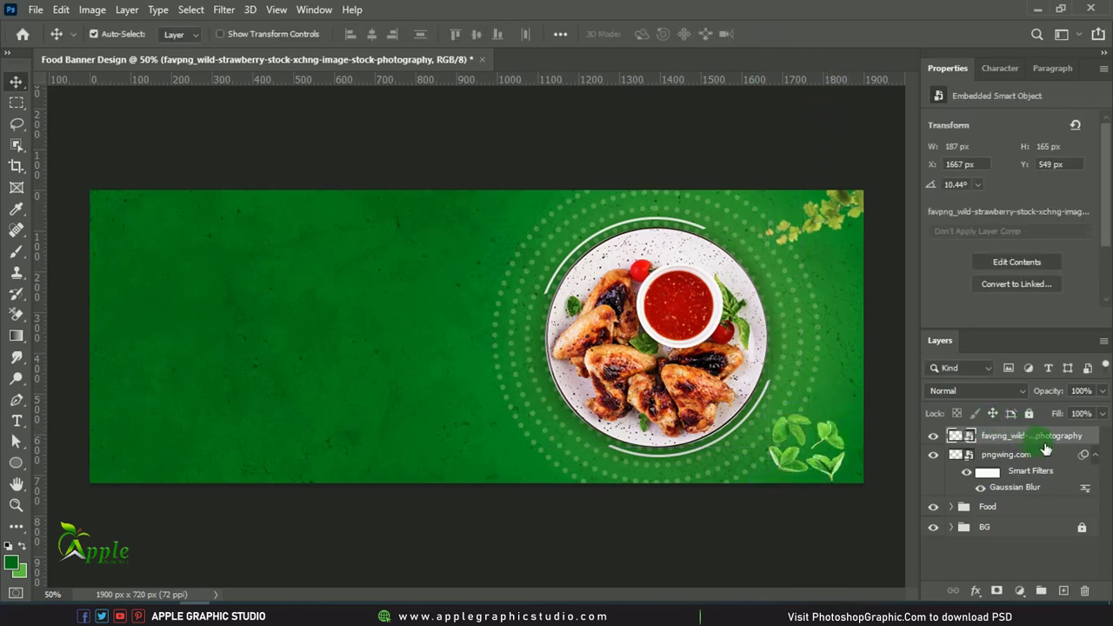
Paint out the leaves' overlap with the plate on a layer mask, then nudge them up-left.
{"action": "left_click", "coordinate": [997, 591]}
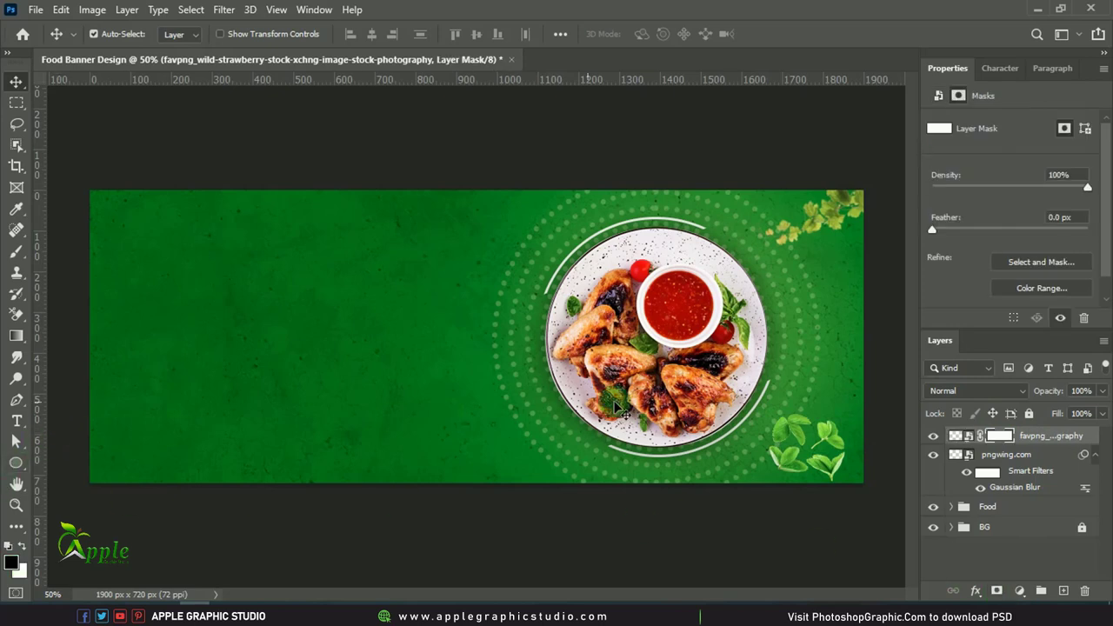
{"action": "key", "text": "d"}
{"action": "key", "text": "b"}
{"action": "key", "text": "bracketleft"}
{"action": "key", "text": "bracketleft"}
{"action": "key", "text": "bracketleft"}
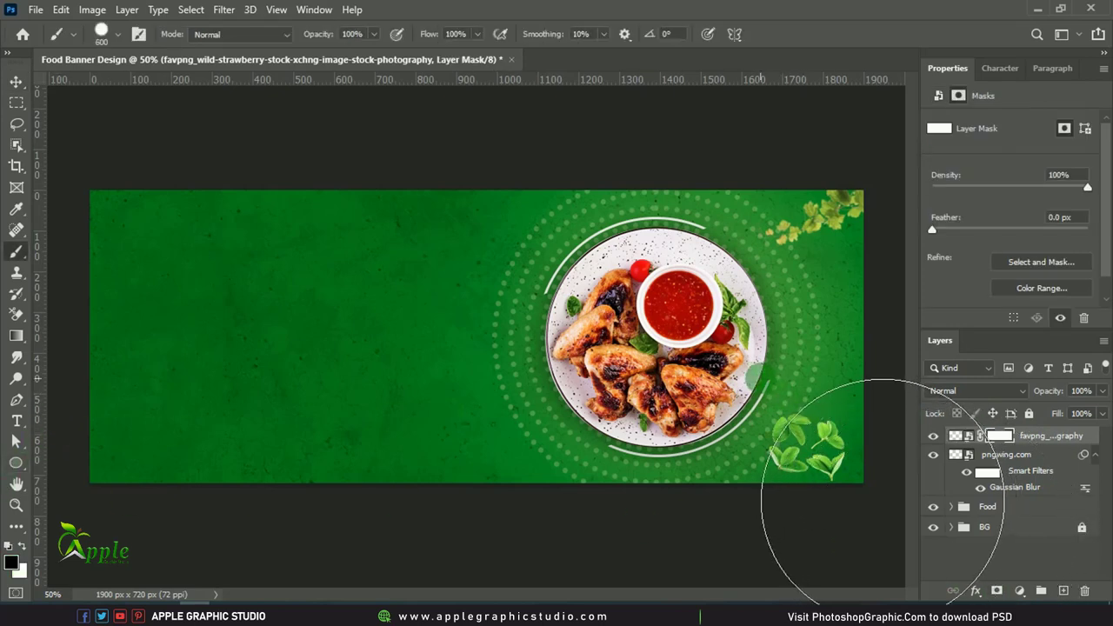
{"action": "left_click_drag", "start_coordinate": [783, 420], "coordinate": [805, 440]}
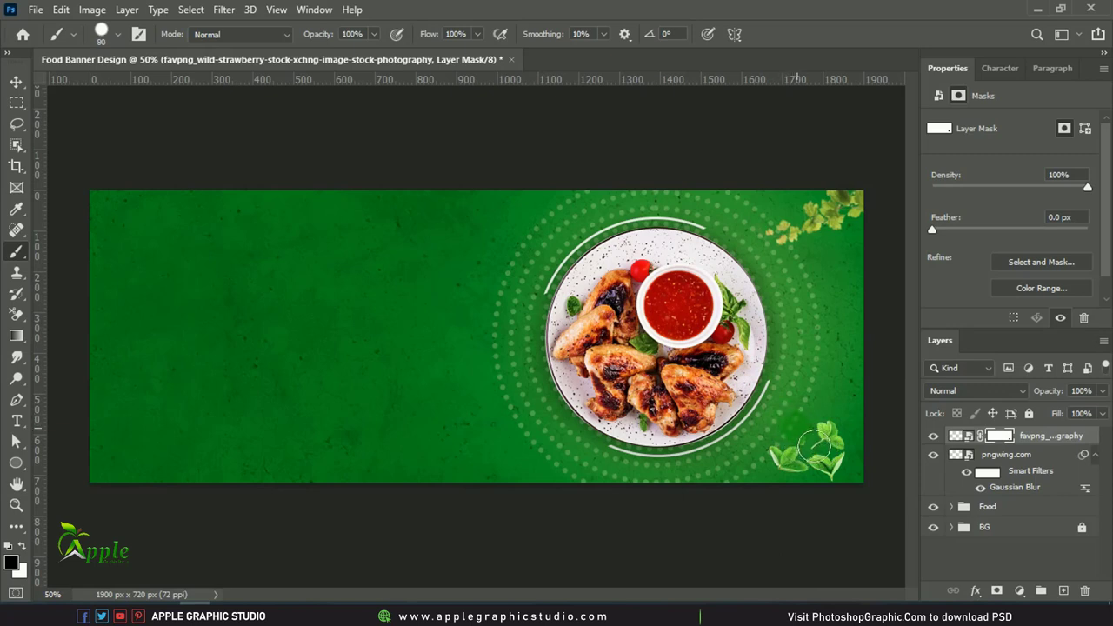
{"action": "left_click", "coordinate": [16, 81]}
{"action": "mouse_move", "coordinate": [832, 471]}
{"action": "left_mouse_down"}
{"action": "mouse_move", "coordinate": [815, 454]}
{"action": "mouse_move", "coordinate": [818, 464]}
{"action": "left_mouse_up"}
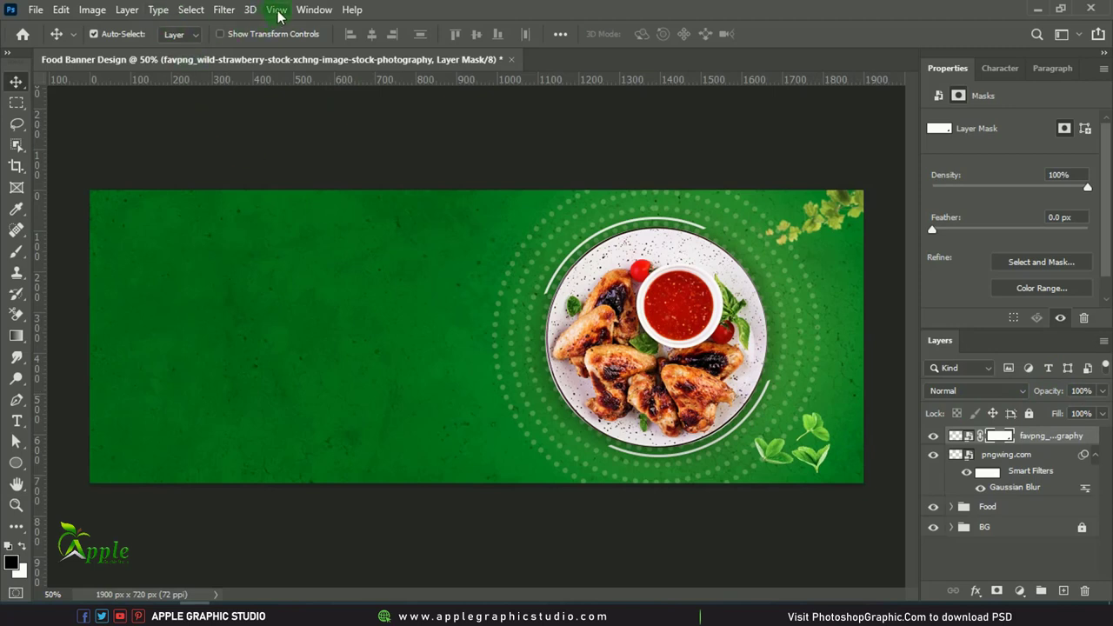
Give the strawberry leaves layer the same Gaussian Blur smart filter, tuning its radius.
{"action": "left_click", "coordinate": [1018, 454]}
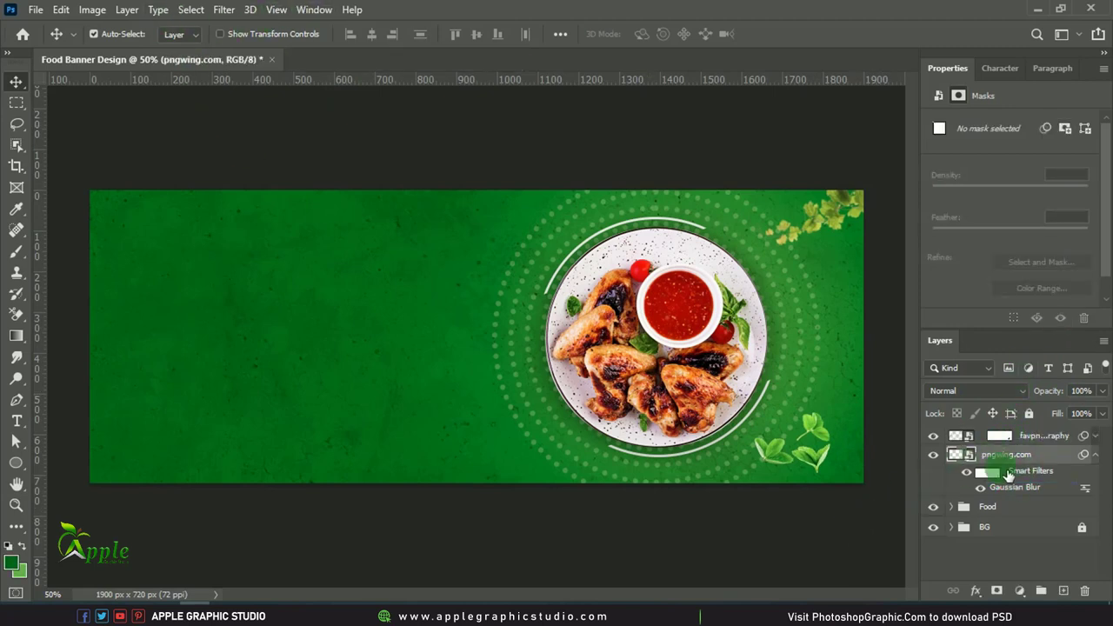
{"action": "left_click", "coordinate": [1095, 435]}
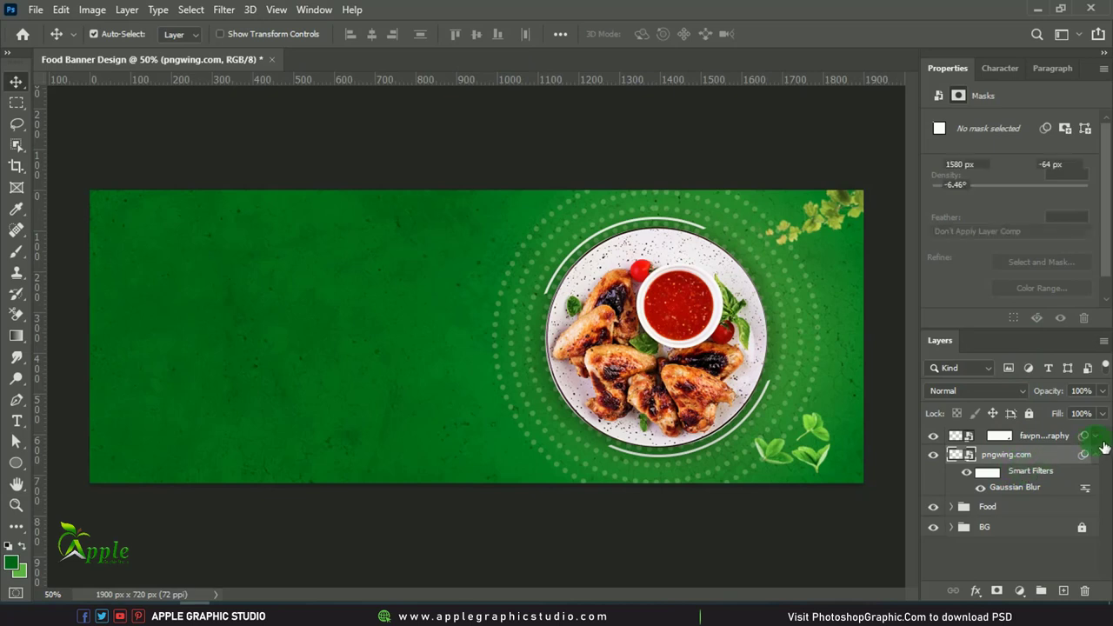
{"action": "left_click", "coordinate": [978, 459]}
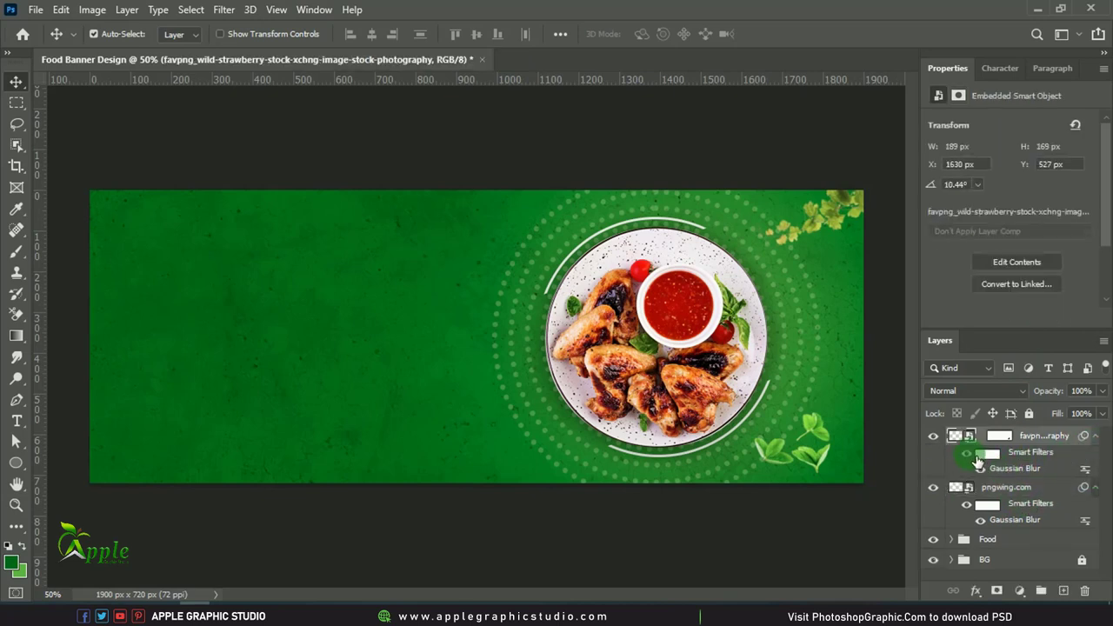
{"action": "double_click", "coordinate": [1020, 470]}
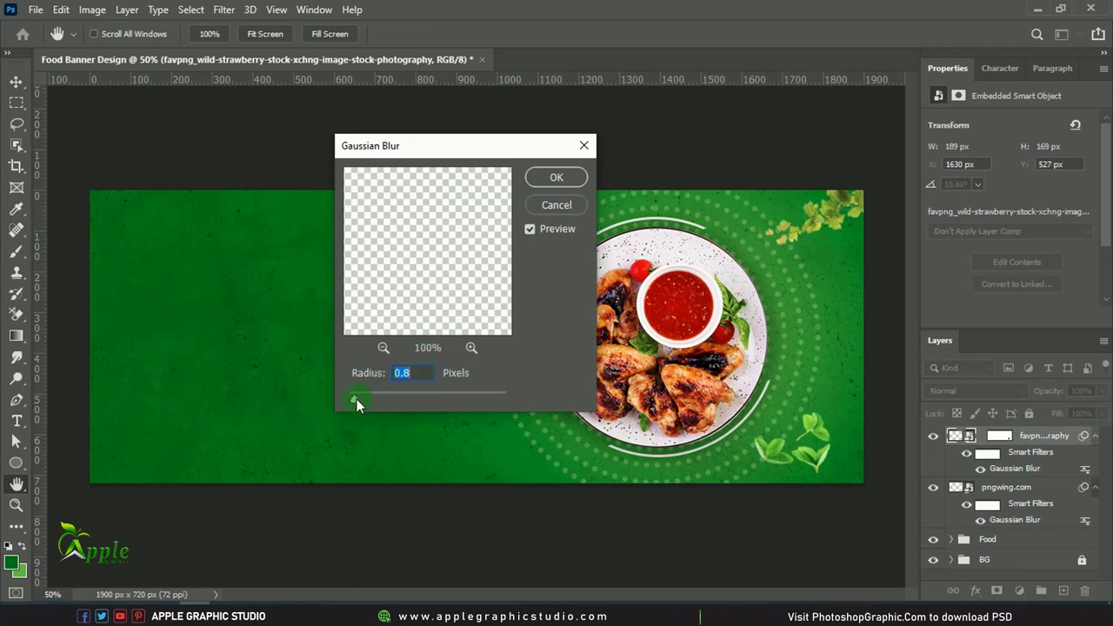
{"action": "left_click_drag", "start_coordinate": [356, 401], "coordinate": [360, 403]}
{"action": "left_click_drag", "start_coordinate": [359, 400], "coordinate": [359, 401]}
{"action": "left_click", "coordinate": [556, 177]}
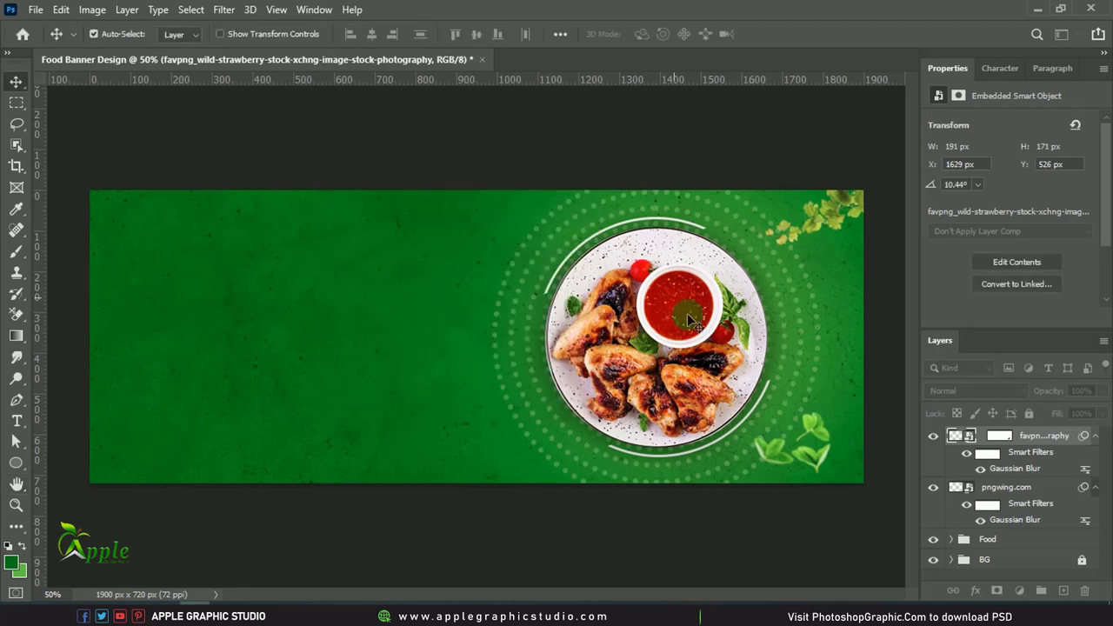
Nudge the strawberry leaves and reapply their adjusted blur settings.
{"action": "left_click", "coordinate": [757, 496]}
{"action": "left_click_drag", "start_coordinate": [815, 457], "coordinate": [807, 461]}
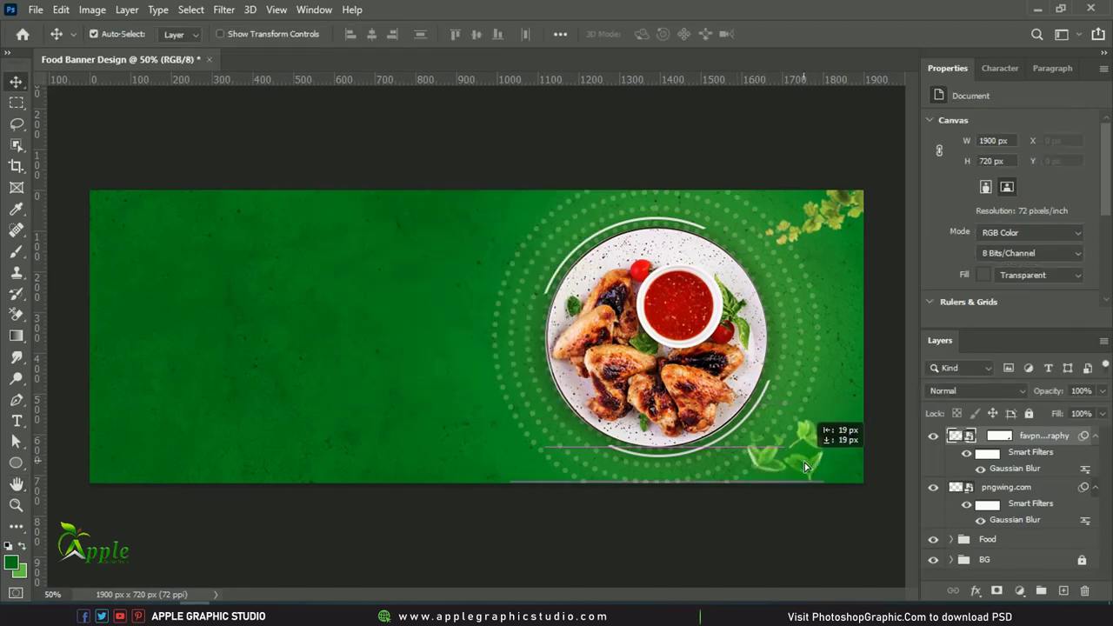
{"action": "double_click", "coordinate": [1004, 470]}
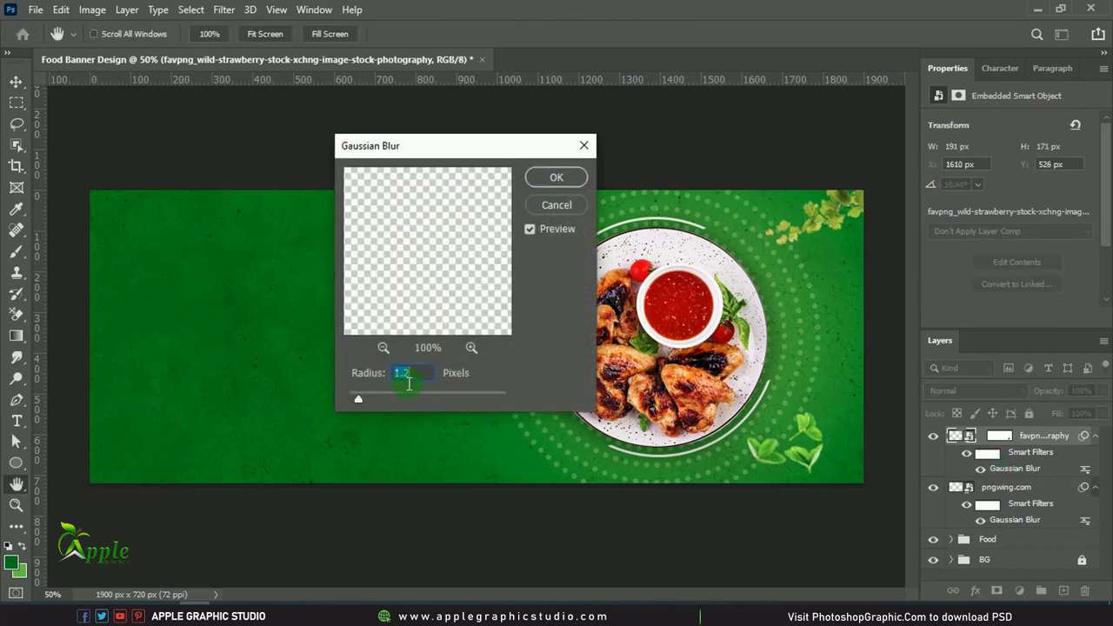
{"action": "left_click", "coordinate": [557, 177]}
Free Transform the strawberry leaves, enlarging them slightly into the bottom-right corner.
{"action": "left_click_drag", "start_coordinate": [813, 453], "coordinate": [830, 460]}
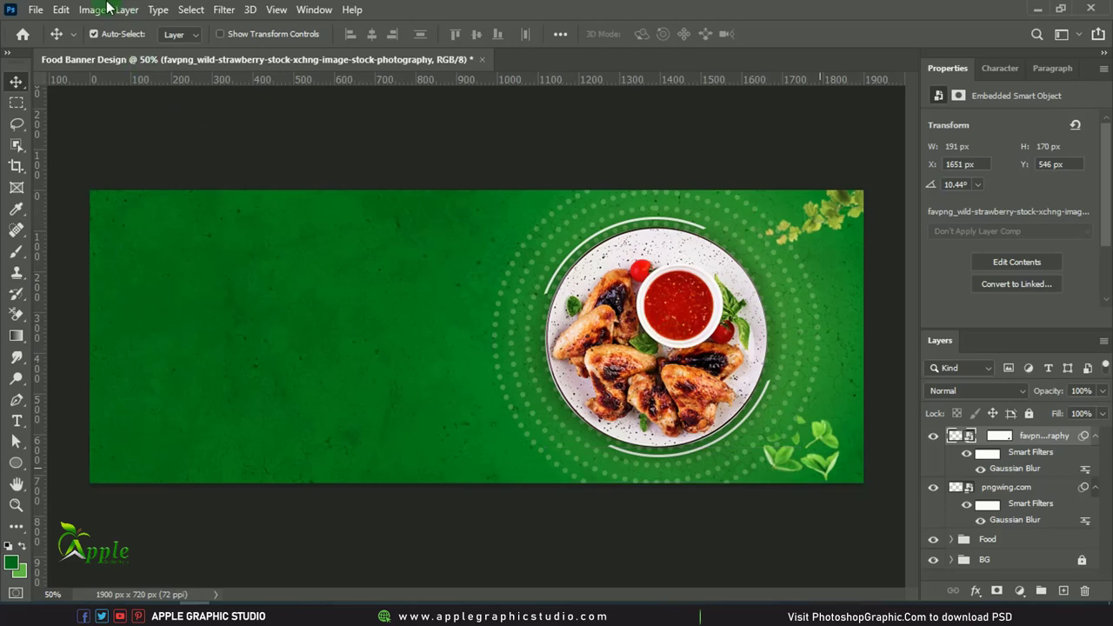
{"action": "left_click", "coordinate": [61, 10]}
{"action": "left_click", "coordinate": [140, 364]}
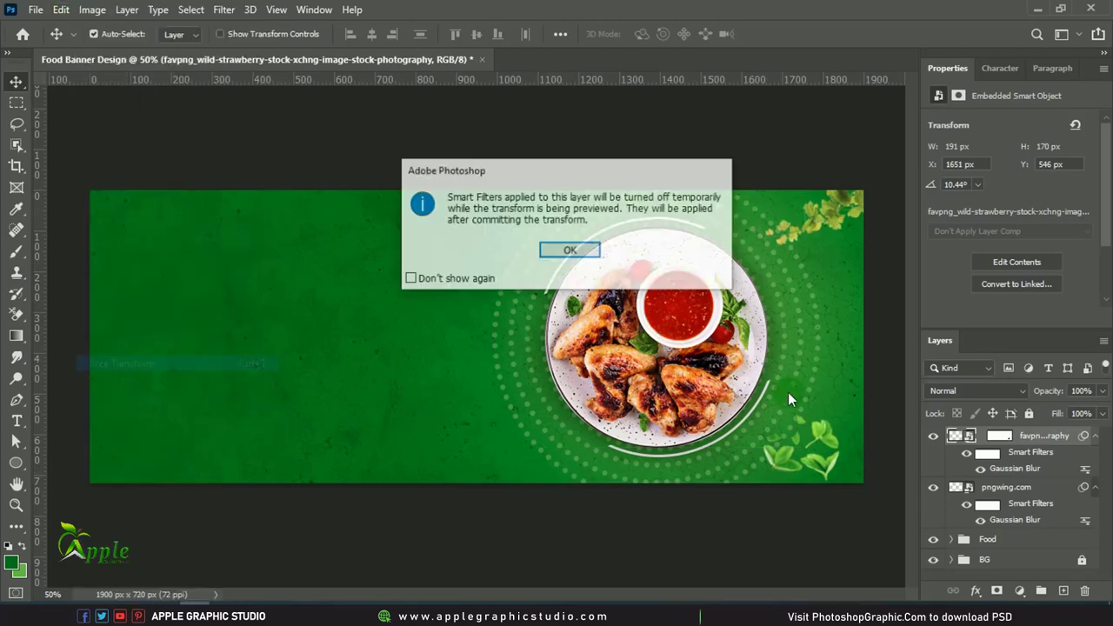
{"action": "left_click", "coordinate": [582, 252]}
{"action": "left_click_drag", "start_coordinate": [780, 398], "coordinate": [764, 391]}
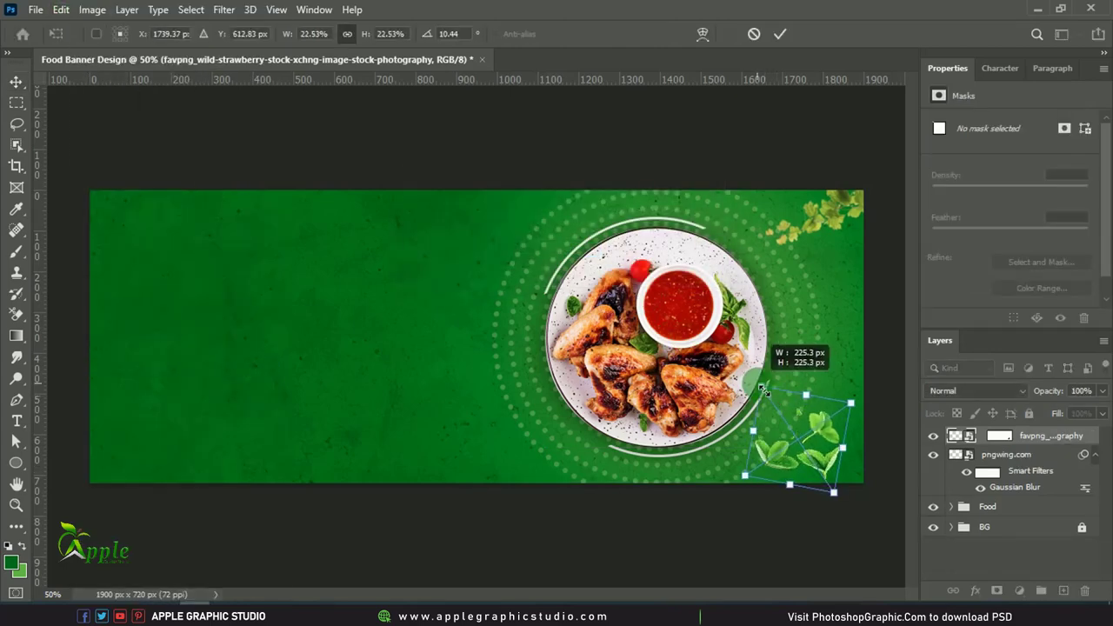
{"action": "left_click_drag", "start_coordinate": [816, 449], "coordinate": [819, 454]}
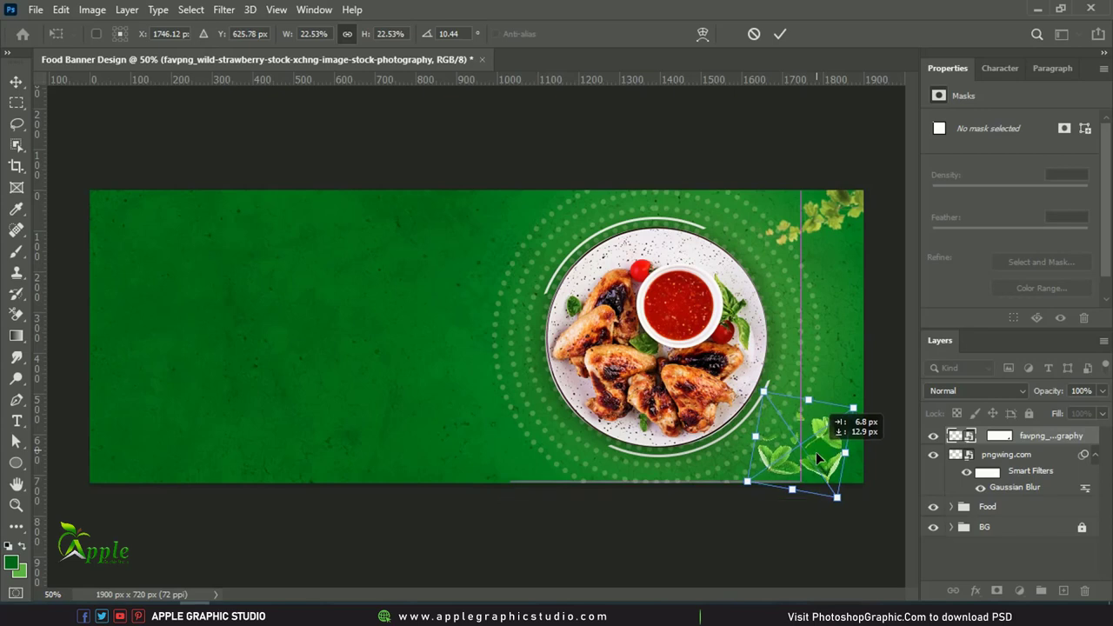
{"action": "left_click", "coordinate": [781, 35]}
{"action": "left_click", "coordinate": [630, 513]}
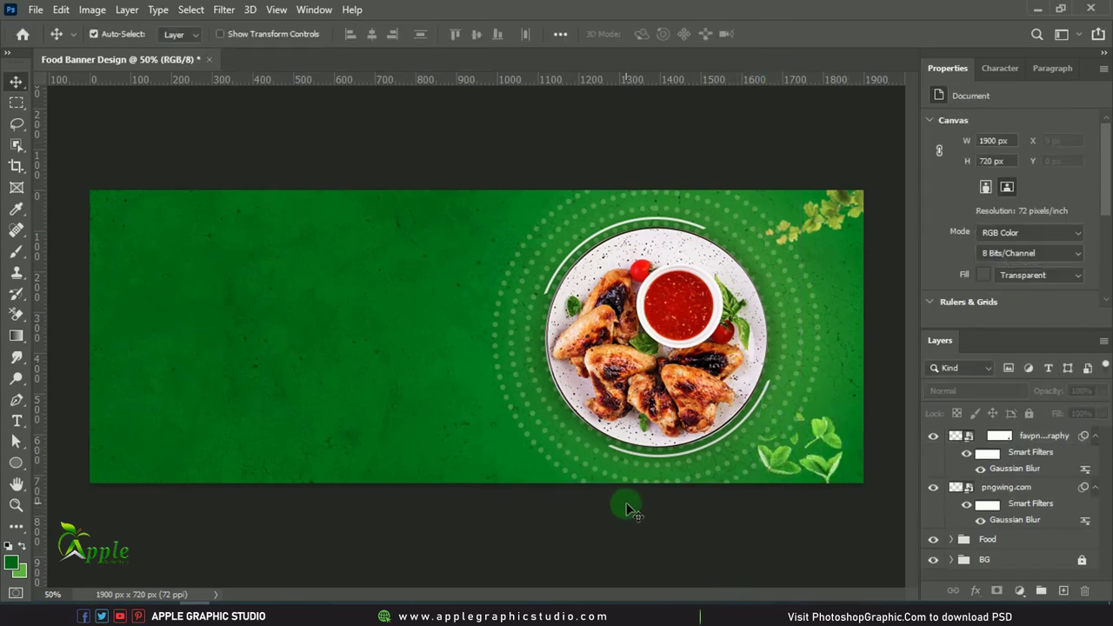
{"action": "left_click", "coordinate": [832, 440]}
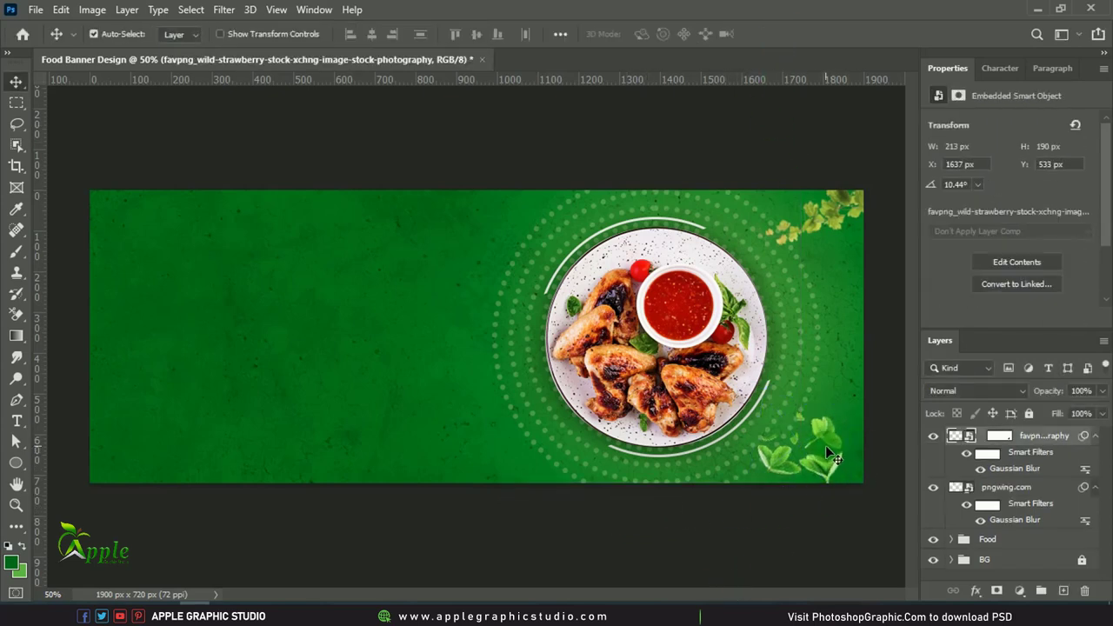
{"action": "left_click", "coordinate": [773, 567]}
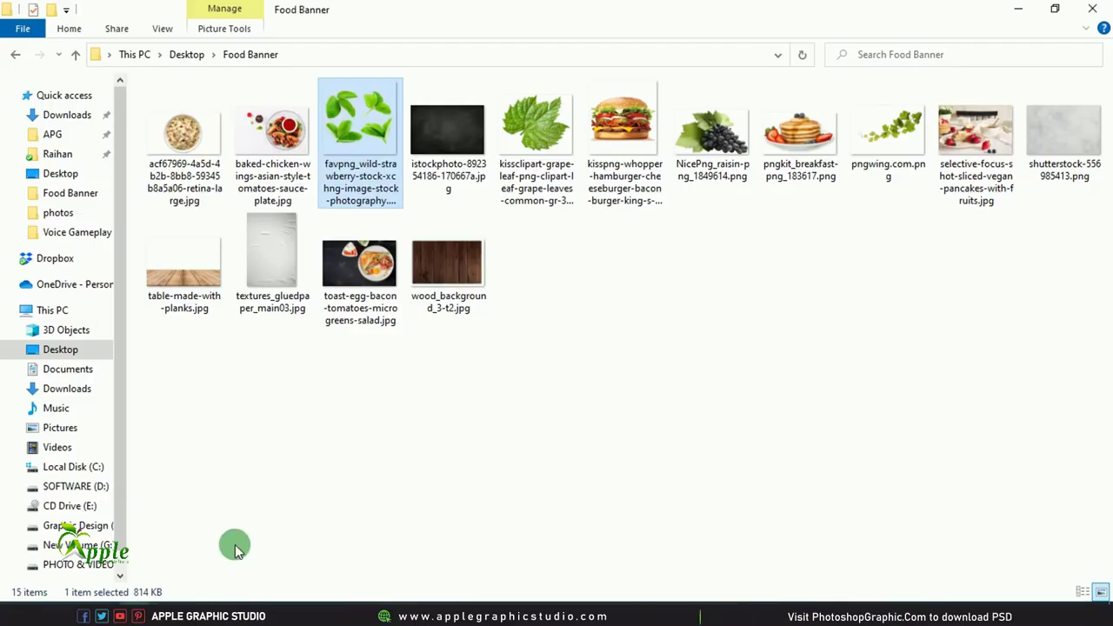
Place the grape-leaf image, shrinking and rotating it to peek in at the top edge.
{"action": "key", "text": "alt+Tab"}
{"action": "mouse_move", "coordinate": [536, 131]}
{"action": "left_mouse_down"}
{"action": "mouse_move", "coordinate": [193, 581]}
{"action": "mouse_move", "coordinate": [381, 320]}
{"action": "left_mouse_up"}
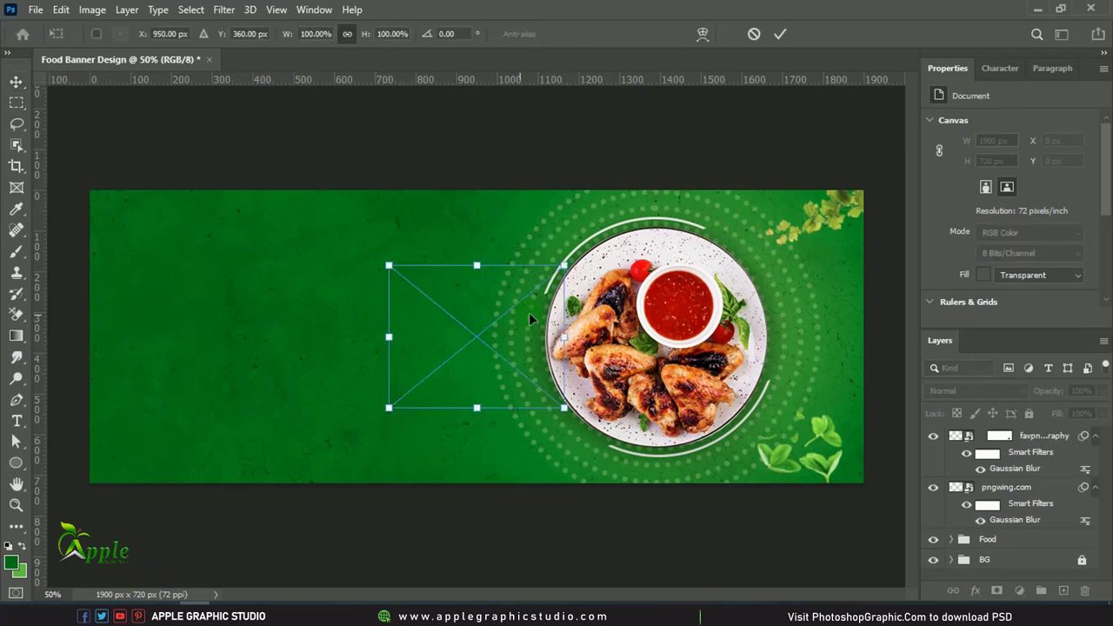
{"action": "mouse_move", "coordinate": [567, 265]}
{"action": "left_mouse_down"}
{"action": "mouse_move", "coordinate": [513, 306]}
{"action": "mouse_move", "coordinate": [555, 415]}
{"action": "mouse_move", "coordinate": [600, 223]}
{"action": "left_mouse_up"}
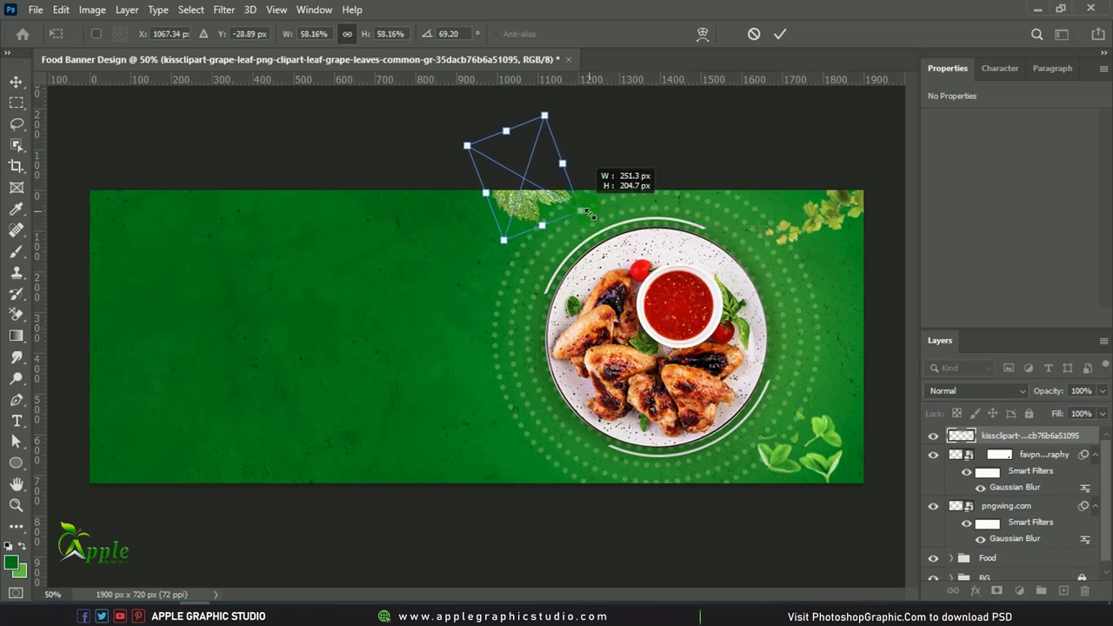
{"action": "mouse_move", "coordinate": [608, 225]}
{"action": "left_mouse_down"}
{"action": "mouse_move", "coordinate": [580, 222]}
{"action": "mouse_move", "coordinate": [626, 216]}
{"action": "mouse_move", "coordinate": [545, 216]}
{"action": "left_mouse_up"}
{"action": "left_click", "coordinate": [779, 34]}
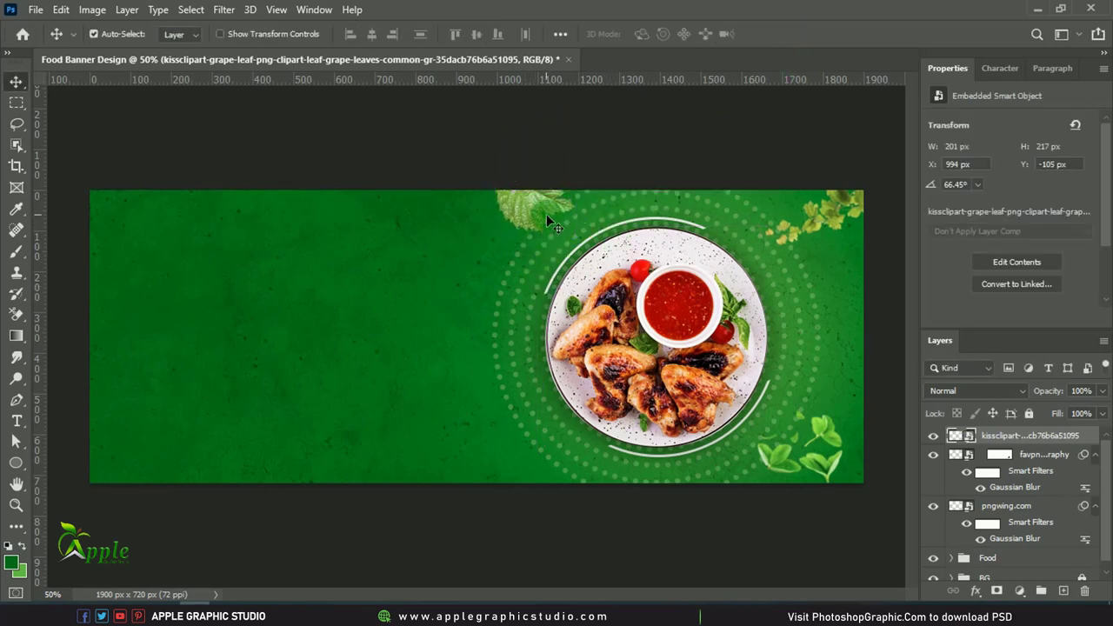
{"action": "key", "text": "ctrl+t"}
{"action": "left_click_drag", "start_coordinate": [621, 211], "coordinate": [614, 228]}
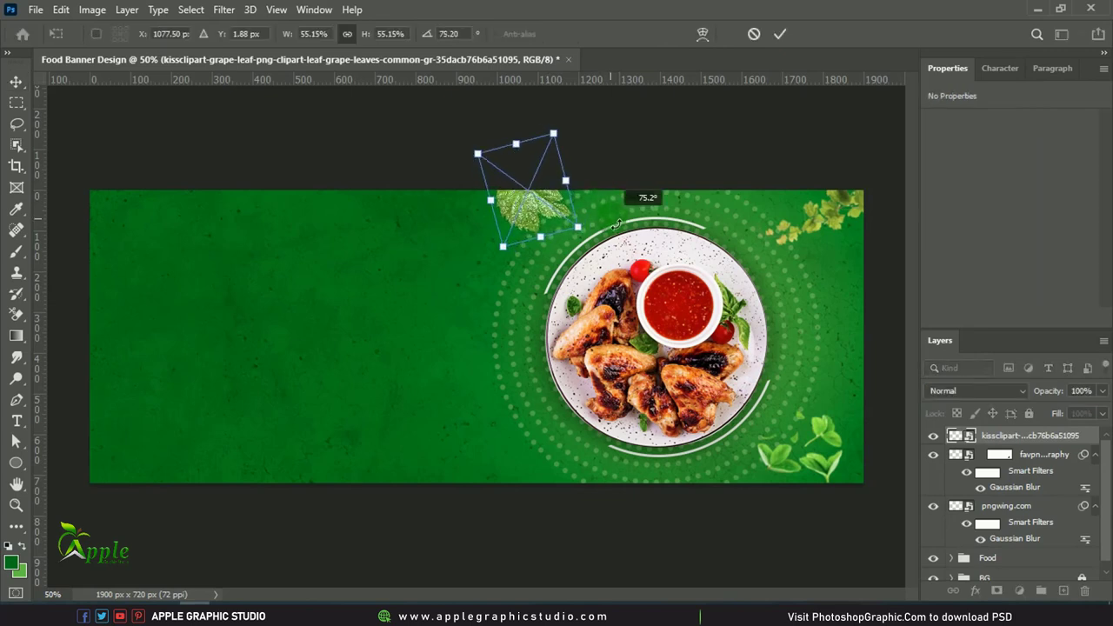
{"action": "left_click", "coordinate": [779, 34]}
{"action": "key", "text": "Down"}
{"action": "key", "text": "Down"}
{"action": "key", "text": "Down"}
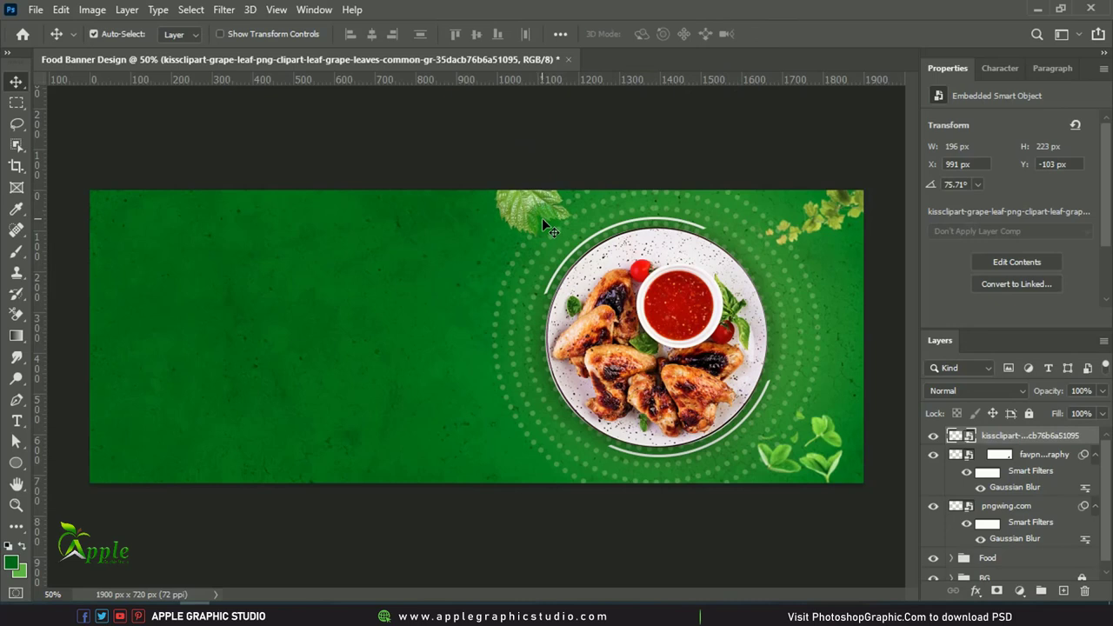
Apply a Gaussian Blur to the grape leaf.
{"action": "left_click", "coordinate": [228, 10]}
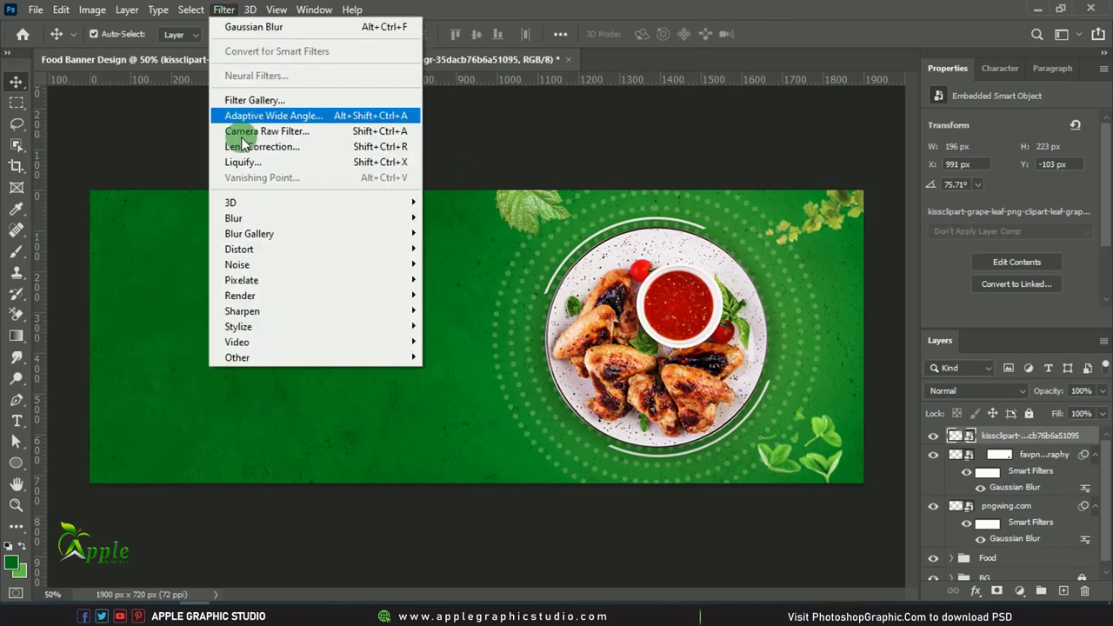
{"action": "mouse_move", "coordinate": [261, 218]}
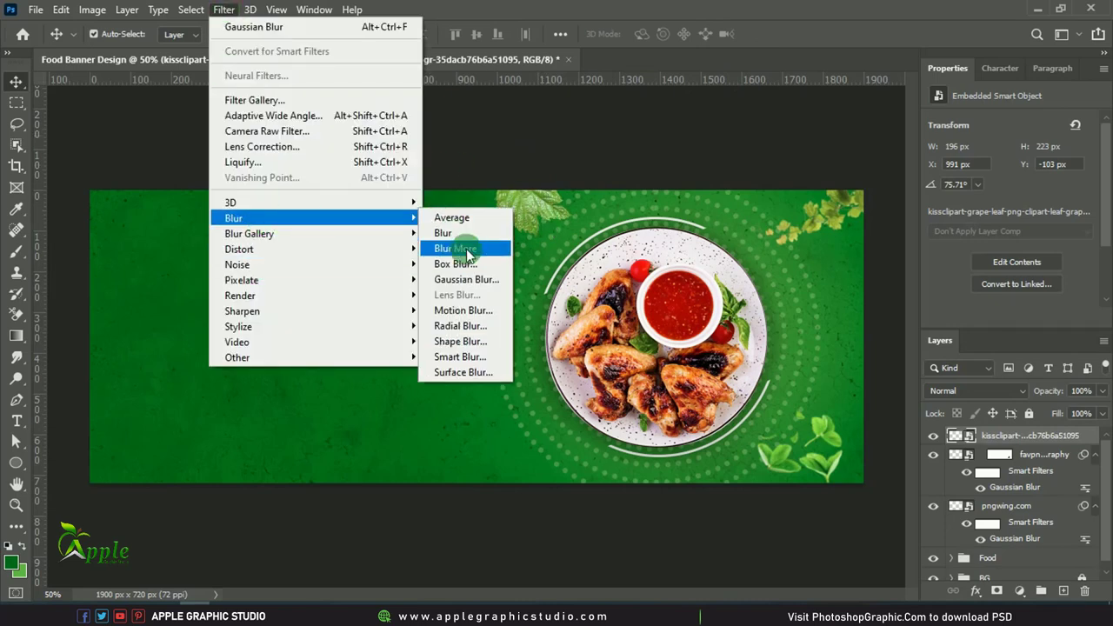
{"action": "left_click", "coordinate": [457, 279]}
{"action": "left_click_drag", "start_coordinate": [514, 152], "coordinate": [225, 191]}
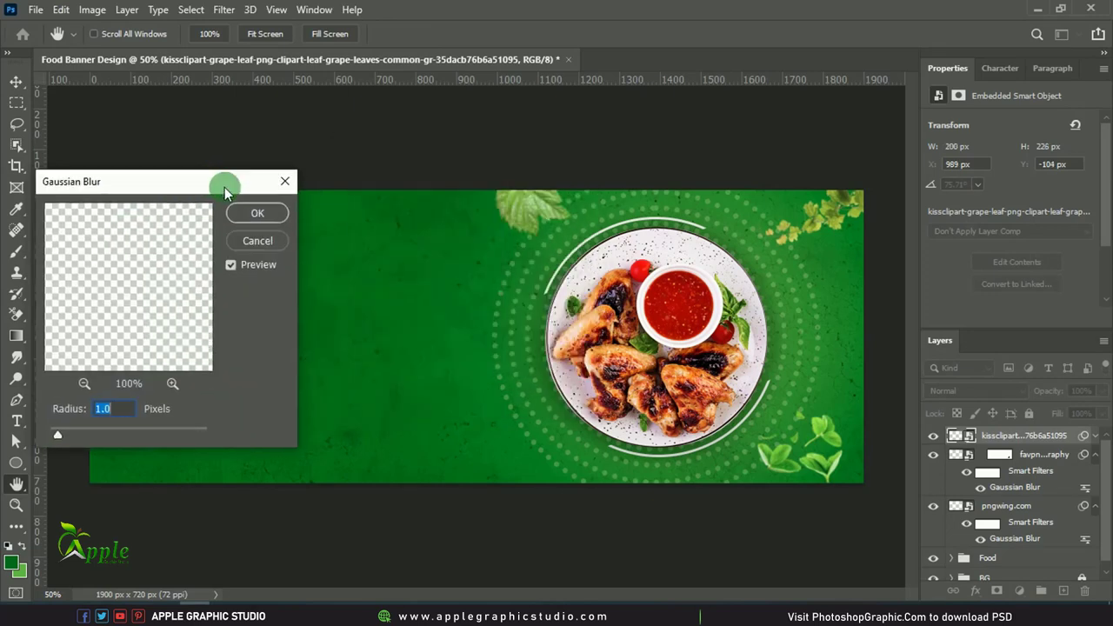
{"action": "key", "text": "Return"}
{"action": "left_click", "coordinate": [661, 152]}
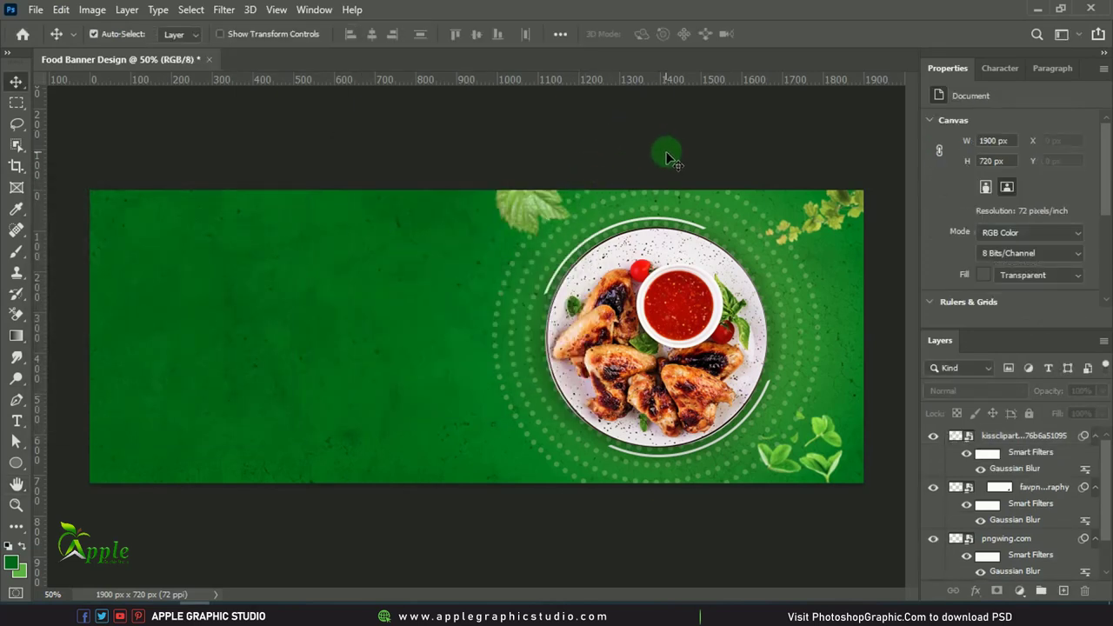
Group the three leaf layers and move the group into the Food group.
{"action": "left_click", "coordinate": [1096, 435]}
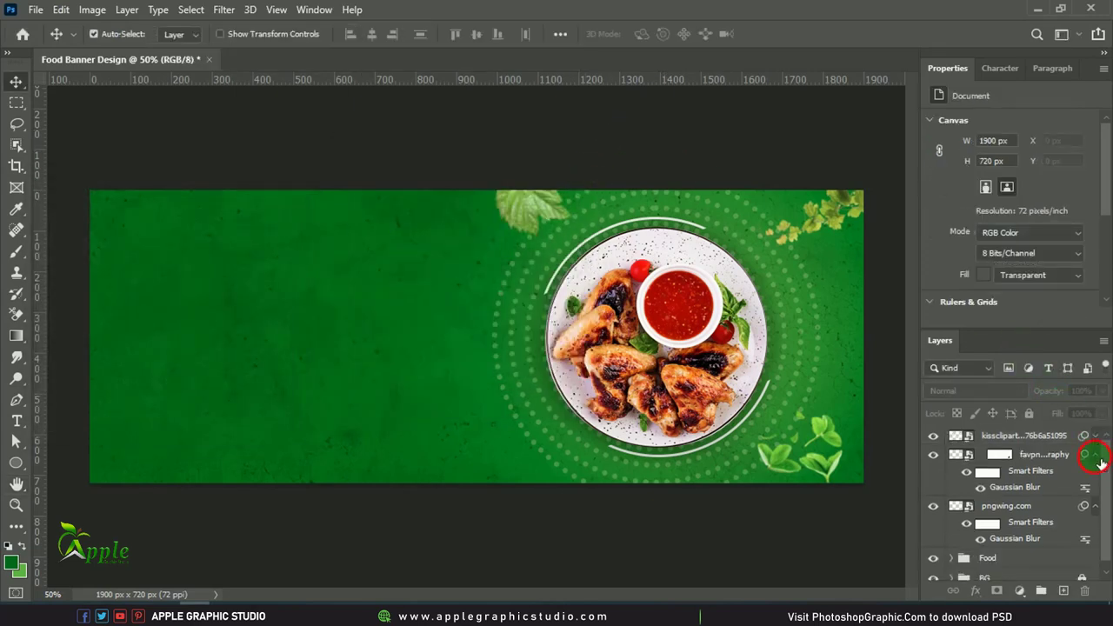
{"action": "left_click", "coordinate": [1095, 454]}
{"action": "left_click", "coordinate": [1095, 473]}
{"action": "left_click", "coordinate": [1026, 436]}
{"action": "left_click", "coordinate": [1044, 474], "text": "shift"}
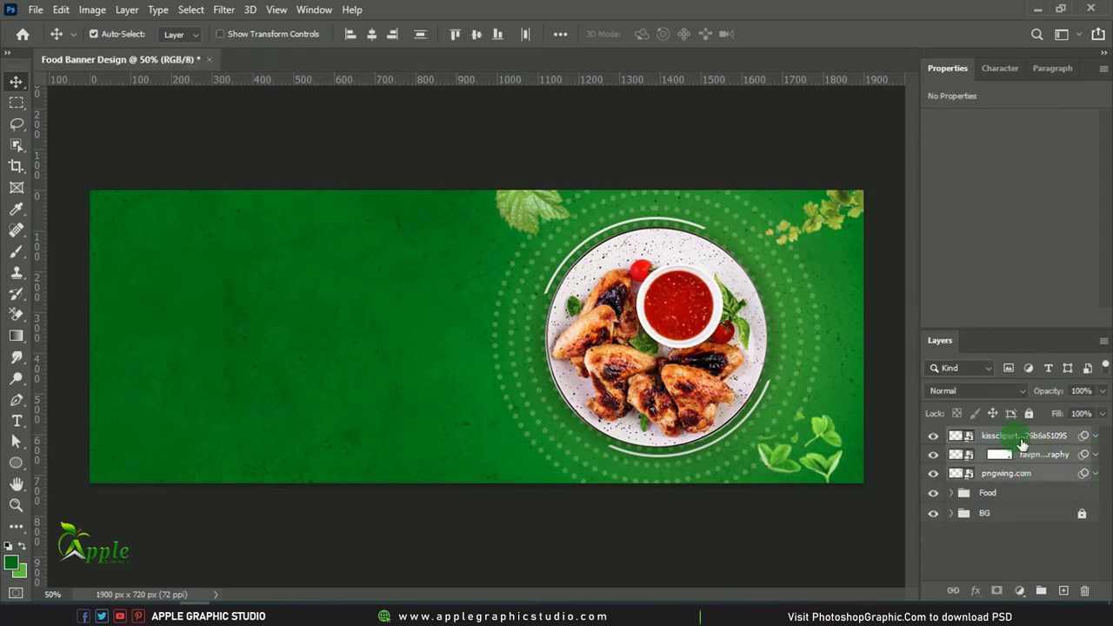
{"action": "left_click", "coordinate": [1044, 592]}
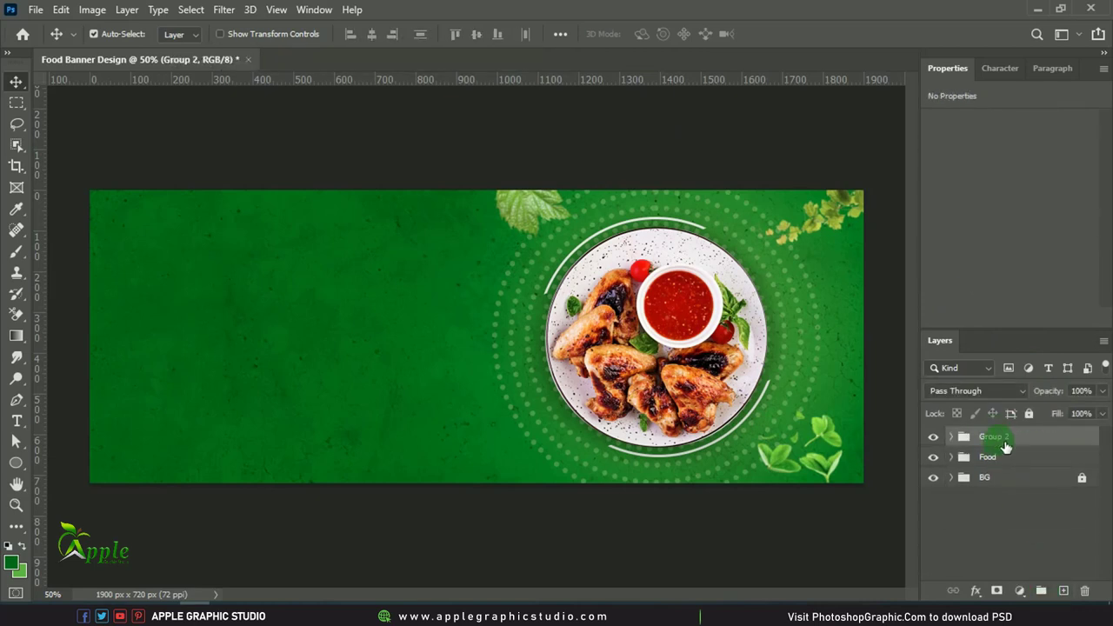
{"action": "left_click_drag", "start_coordinate": [1005, 446], "coordinate": [1000, 459]}
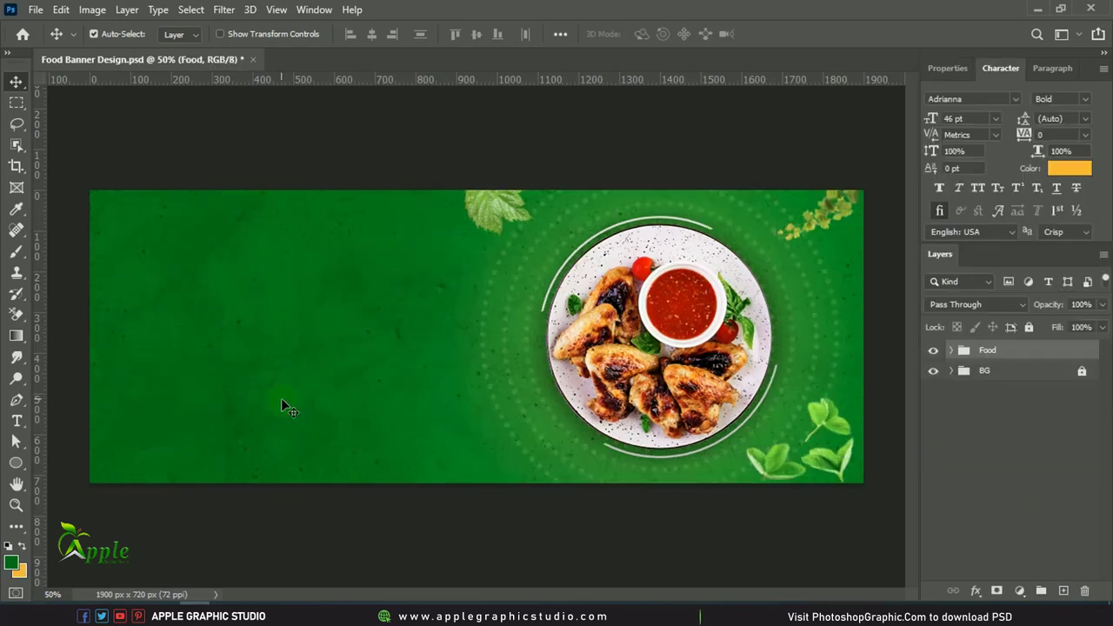
Type 'Today's' on the banner's left side and duplicate it just below.
{"action": "left_click", "coordinate": [17, 421]}
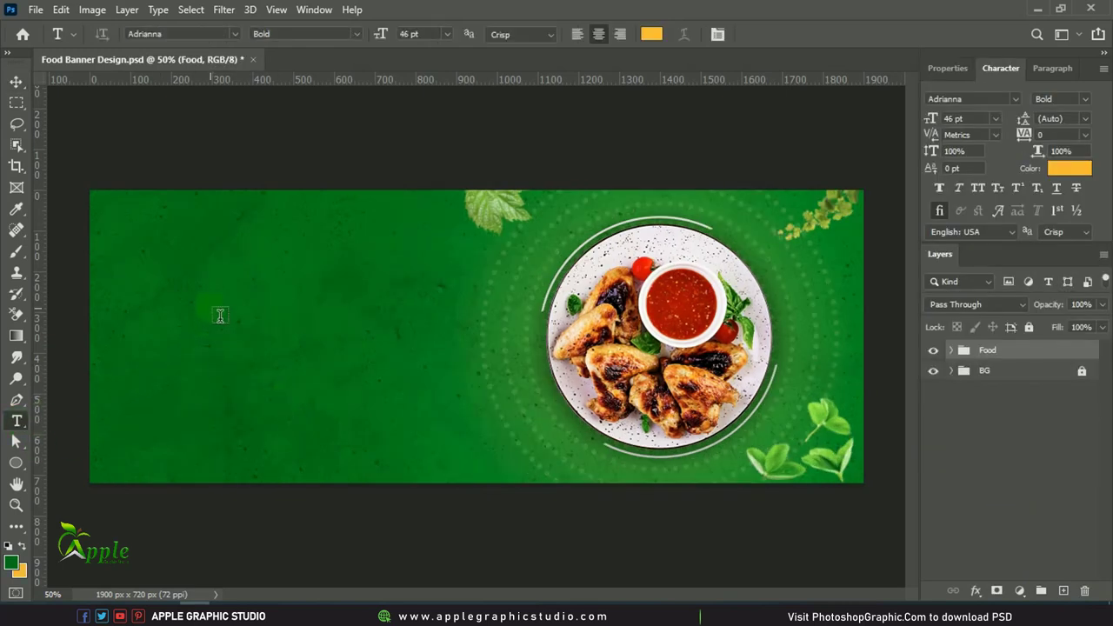
{"action": "left_click", "coordinate": [214, 260]}
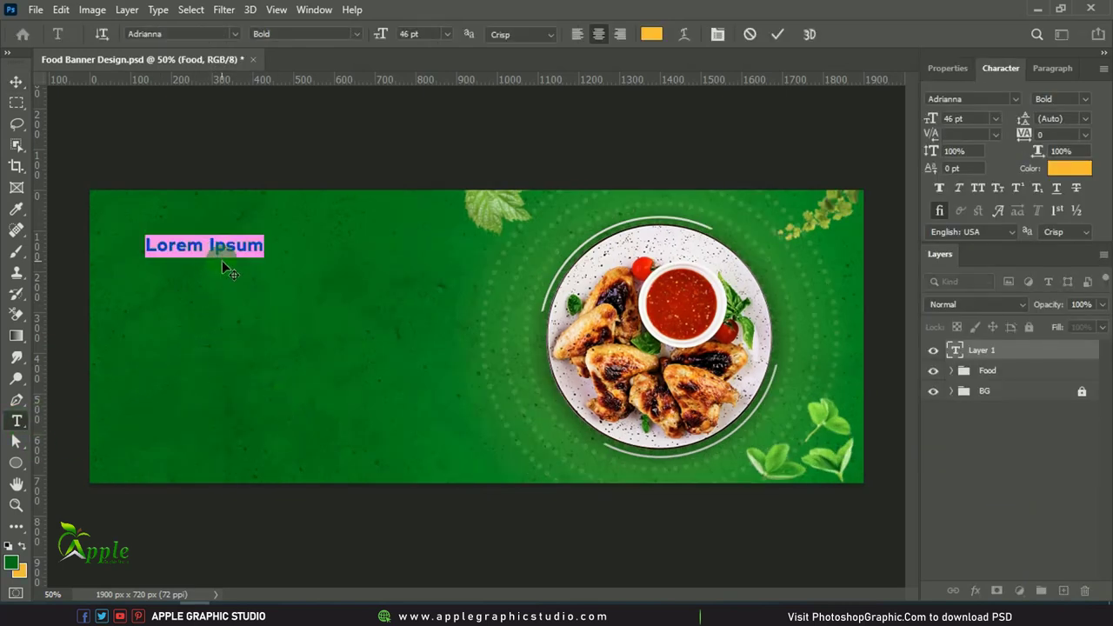
{"action": "type", "text": "Today's"}
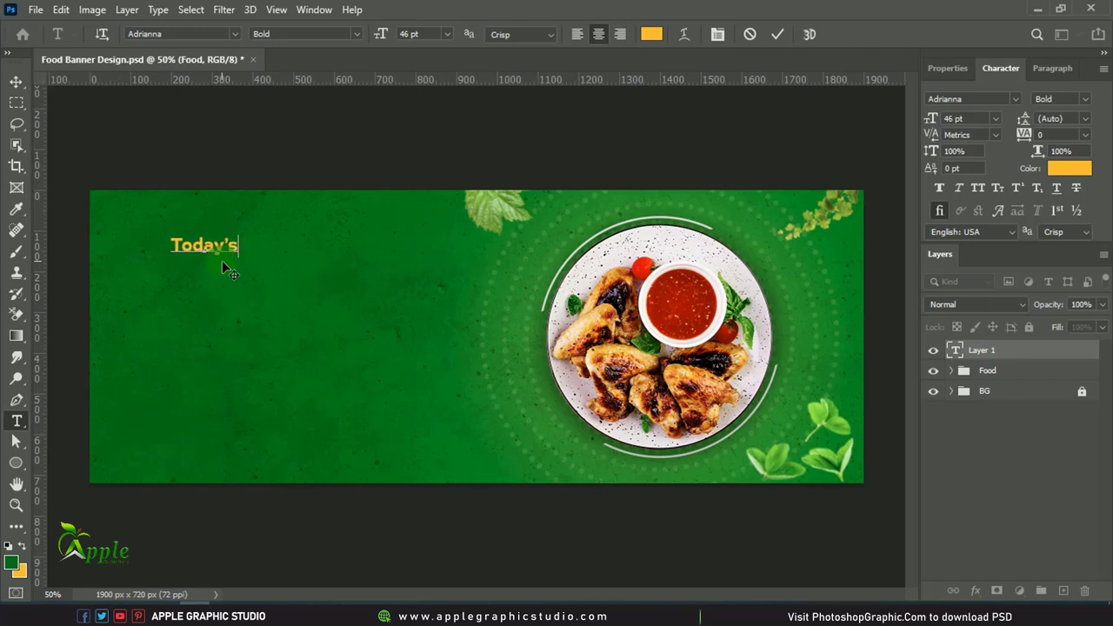
{"action": "left_click", "coordinate": [16, 81]}
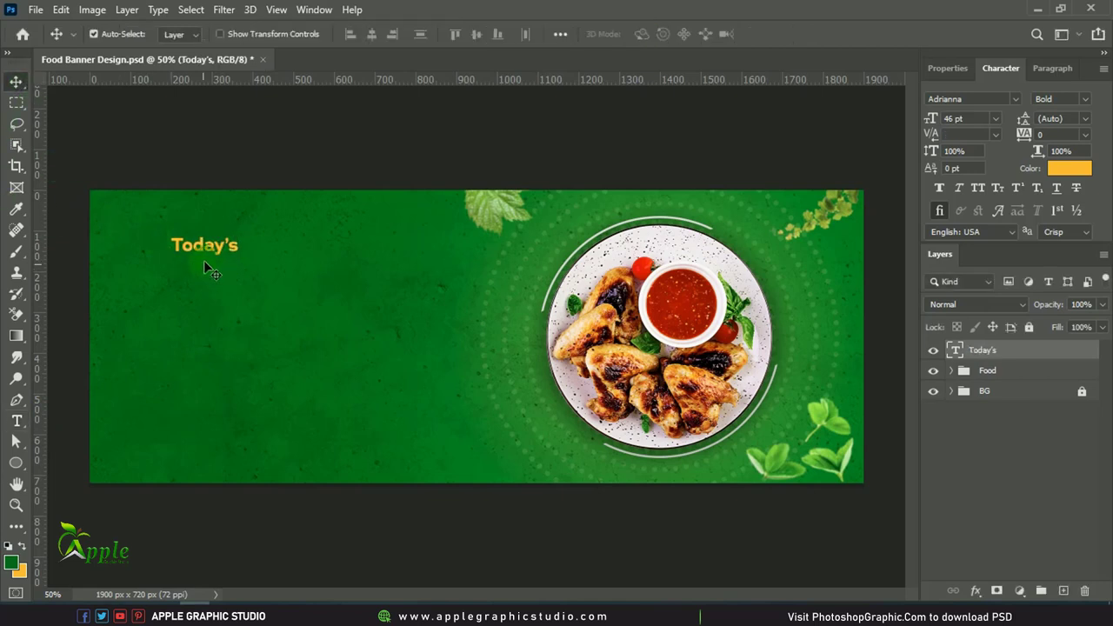
{"action": "left_click_drag", "start_coordinate": [209, 247], "coordinate": [208, 270]}
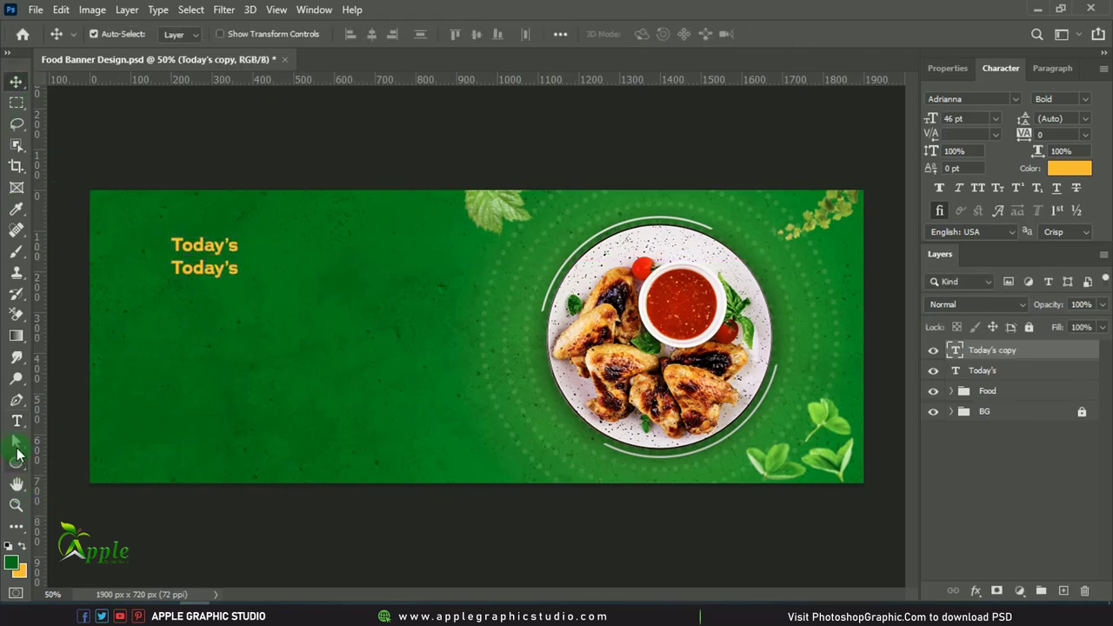
Change the duplicated text to read 'Delicious'.
{"action": "left_click", "coordinate": [17, 423]}
{"action": "double_click", "coordinate": [199, 276]}
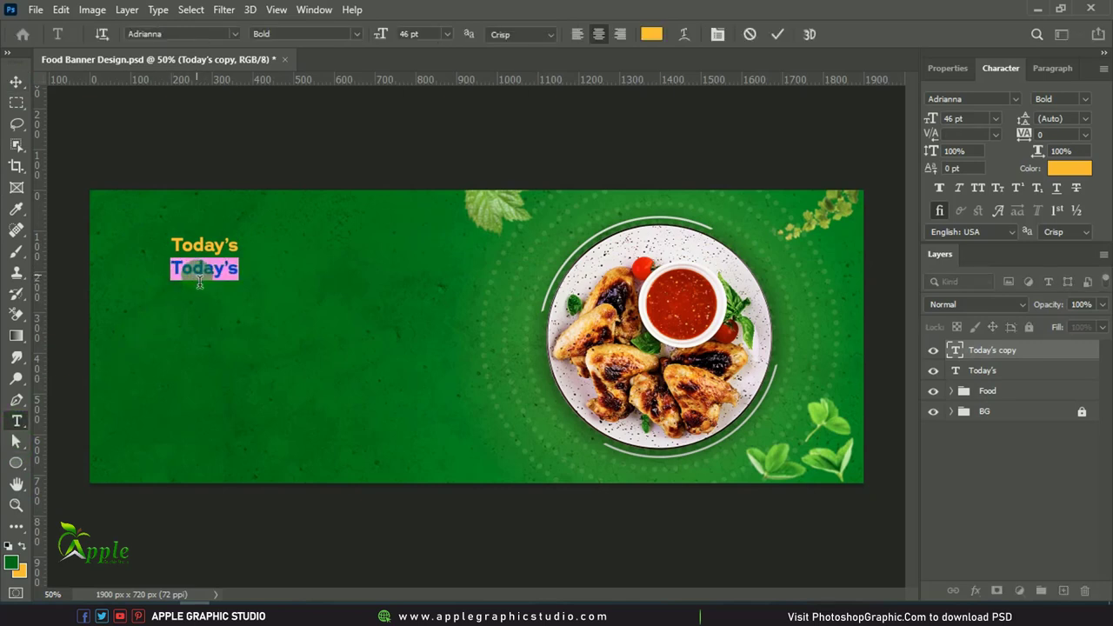
{"action": "type", "text": "Delicio"}
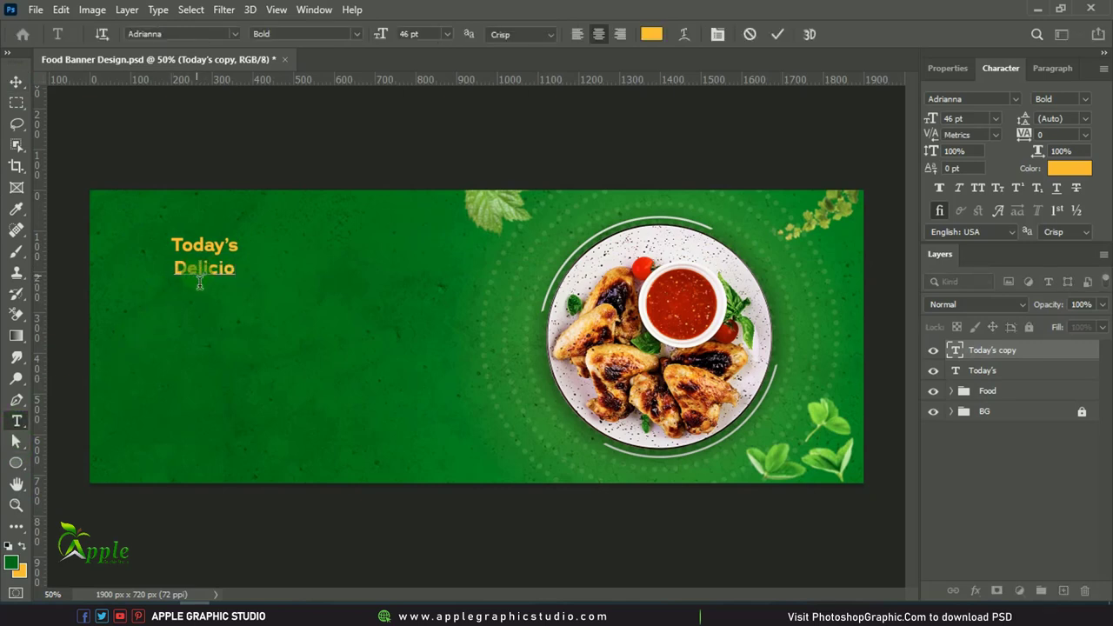
{"action": "type", "text": "us"}
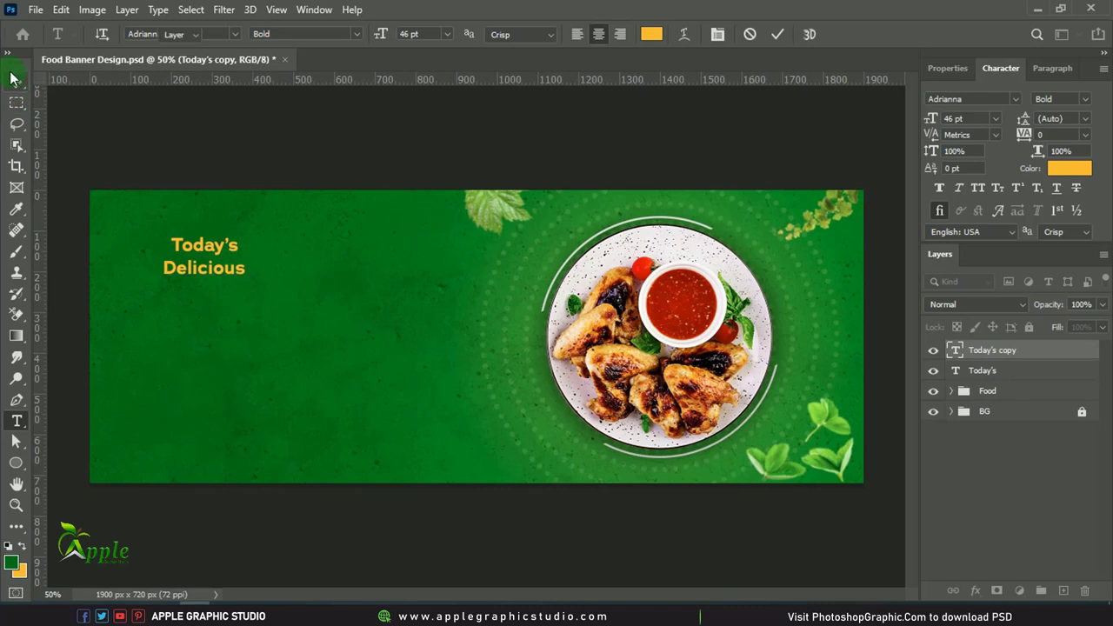
{"action": "left_click", "coordinate": [13, 79]}
Enlarge Today's slightly and set Delicious to Lobster 1.4 at 148 pt.
{"action": "left_click", "coordinate": [209, 247]}
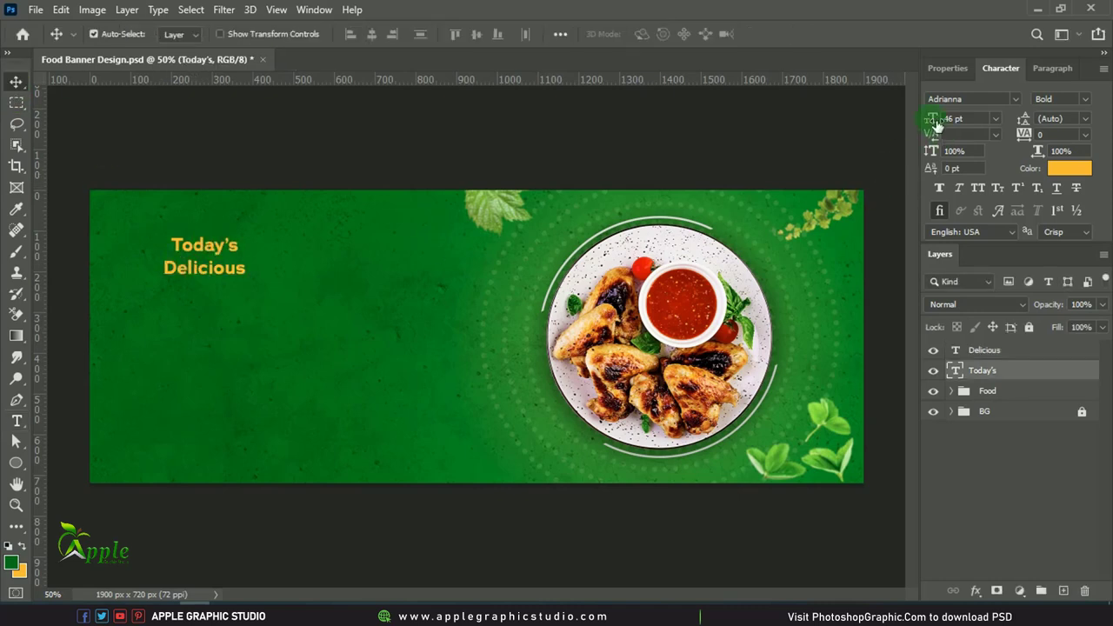
{"action": "left_click_drag", "start_coordinate": [933, 119], "coordinate": [941, 124]}
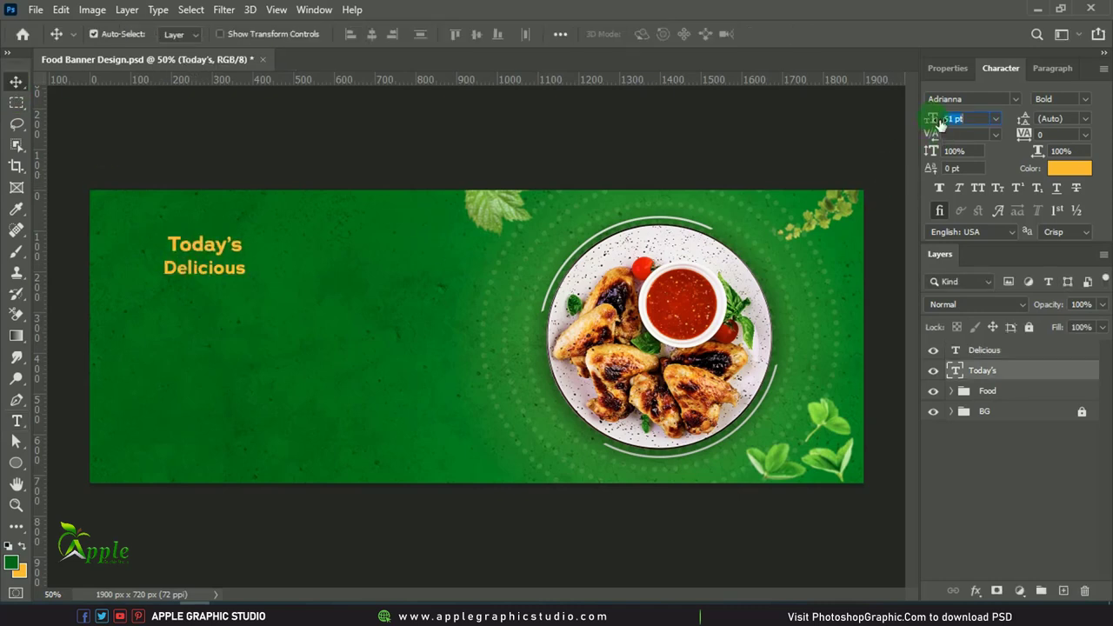
{"action": "left_click", "coordinate": [210, 265]}
{"action": "left_click", "coordinate": [1017, 100]}
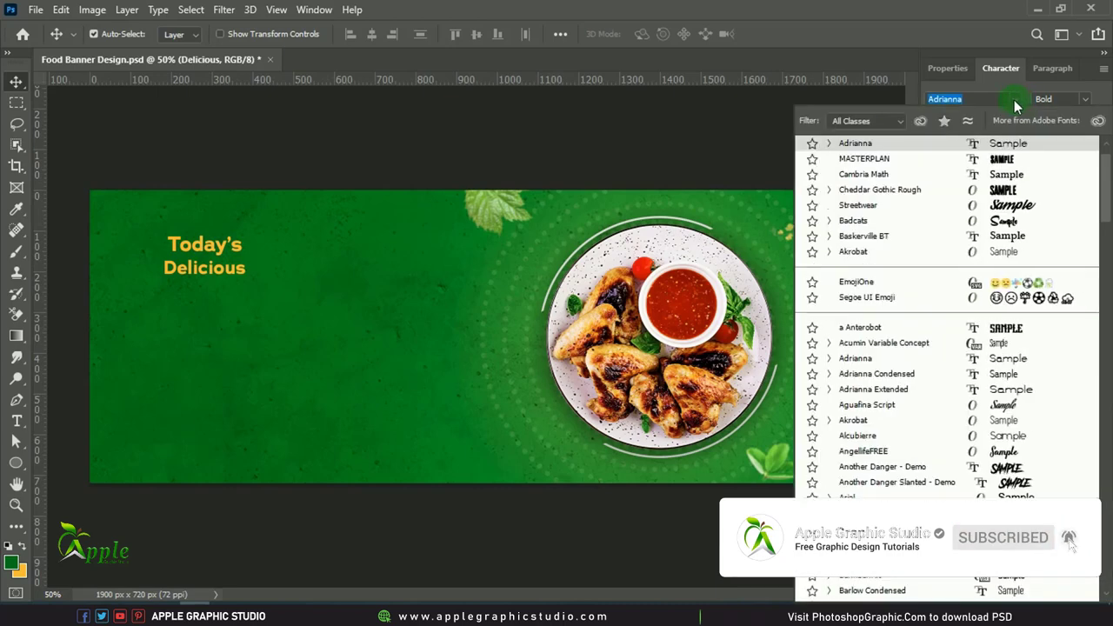
{"action": "key", "text": "Down"}
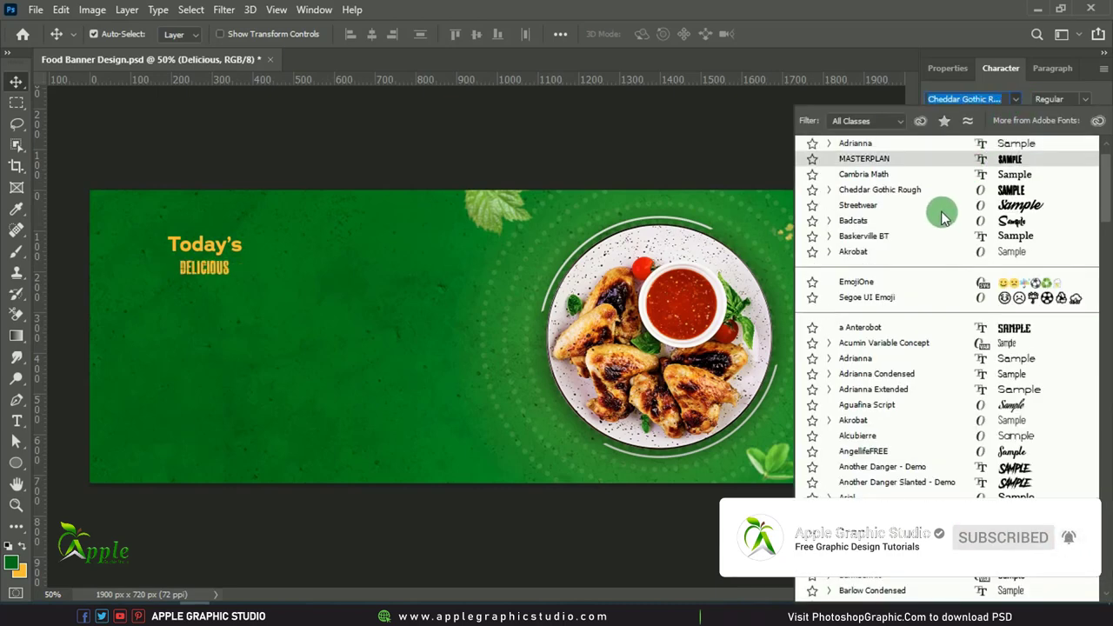
{"action": "left_click", "coordinate": [914, 168]}
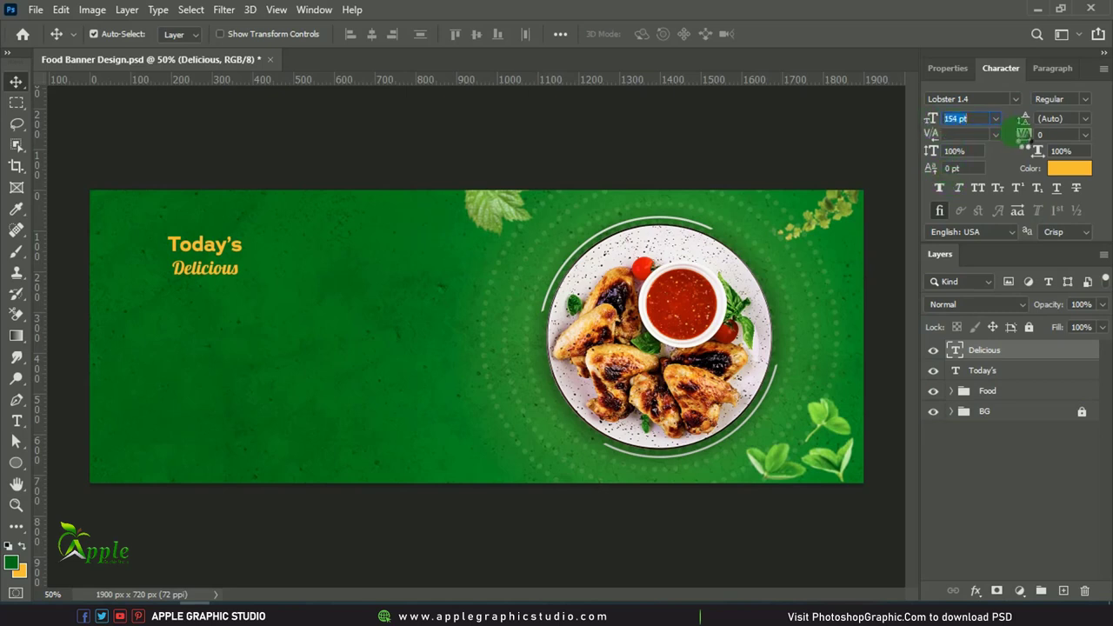
{"action": "key", "text": "Return"}
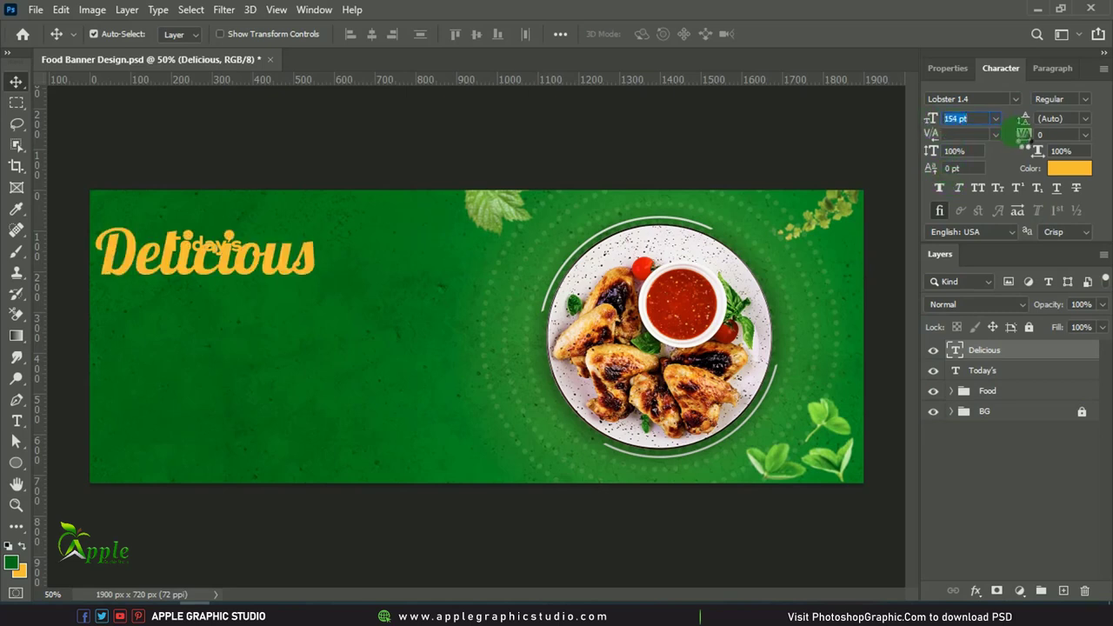
{"action": "key", "text": "Up"}
{"action": "key", "text": "Up"}
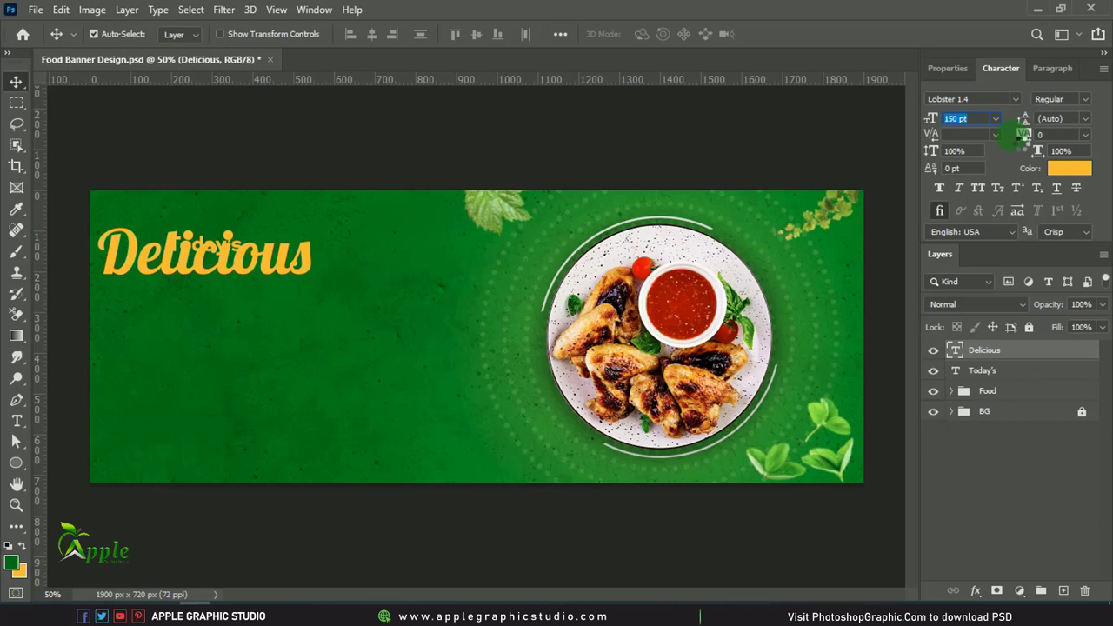
{"action": "type", "text": "148"}
{"action": "left_click", "coordinate": [1009, 135]}
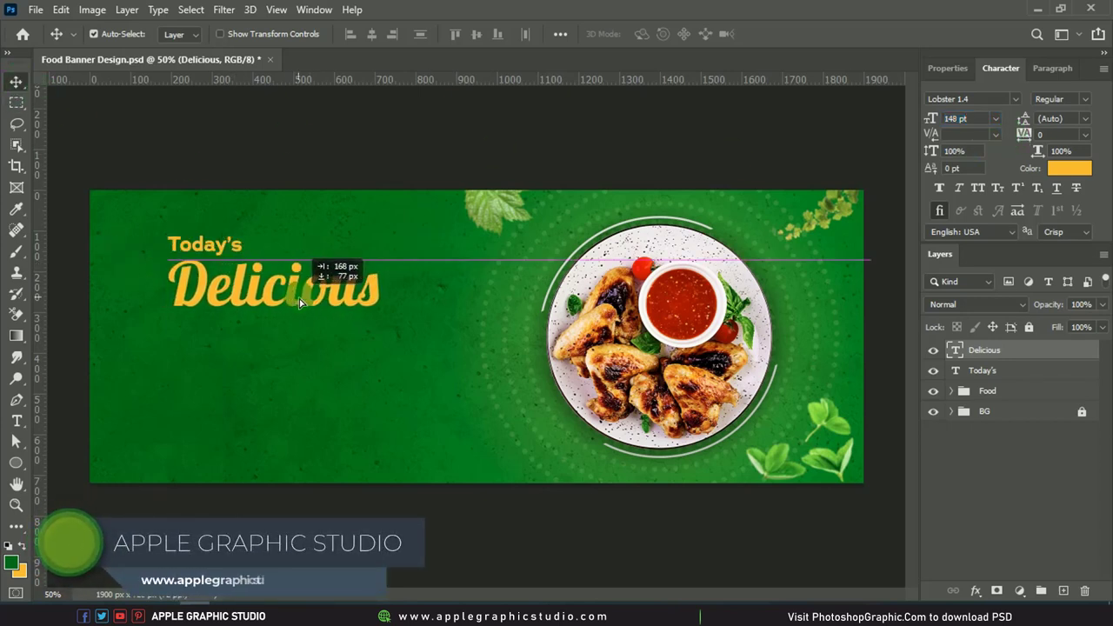
Move Delicious below Today's and colour it white.
{"action": "left_click_drag", "start_coordinate": [238, 218], "coordinate": [287, 250]}
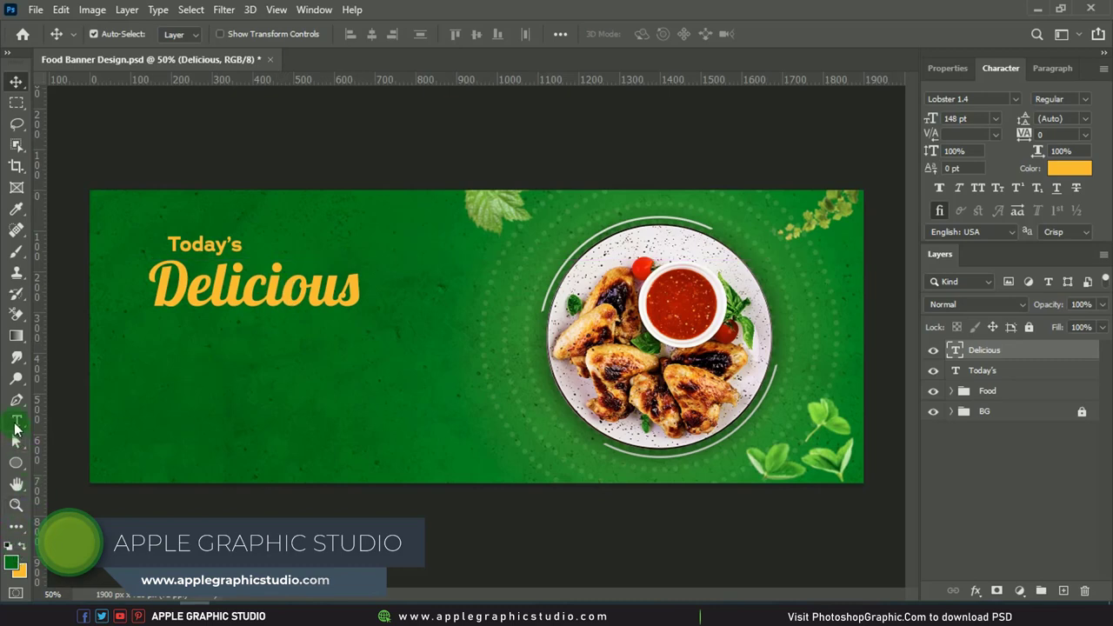
{"action": "left_click", "coordinate": [1069, 169]}
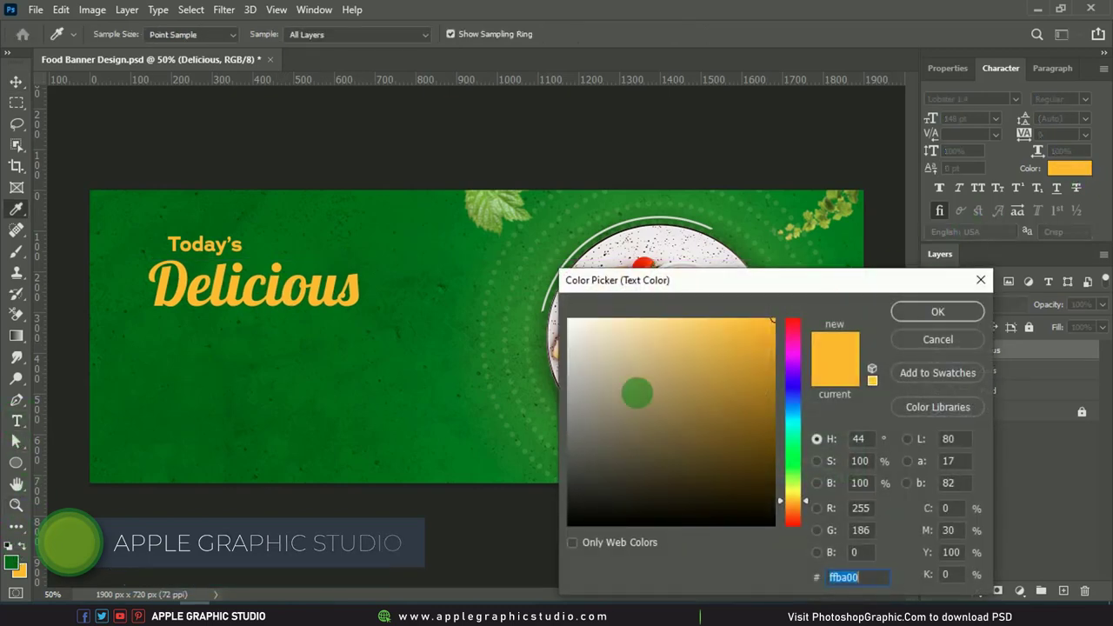
{"action": "left_click_drag", "start_coordinate": [636, 390], "coordinate": [570, 321]}
{"action": "left_click", "coordinate": [935, 313]}
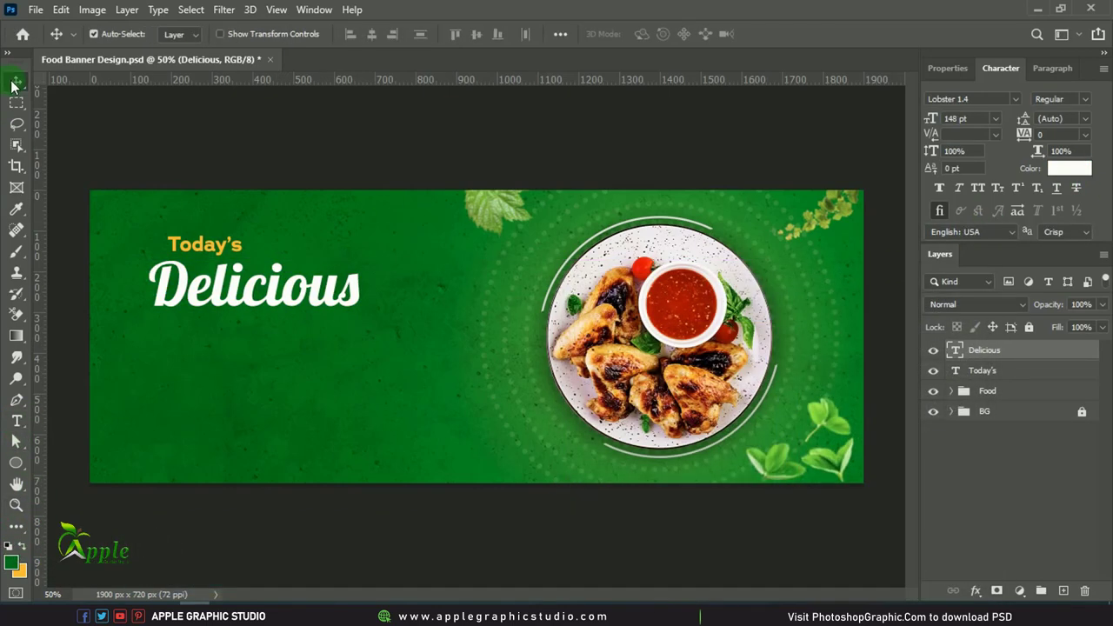
Place Today's in front over Delicious's right end, then duplicate Delicious below.
{"action": "left_click_drag", "start_coordinate": [205, 249], "coordinate": [316, 261]}
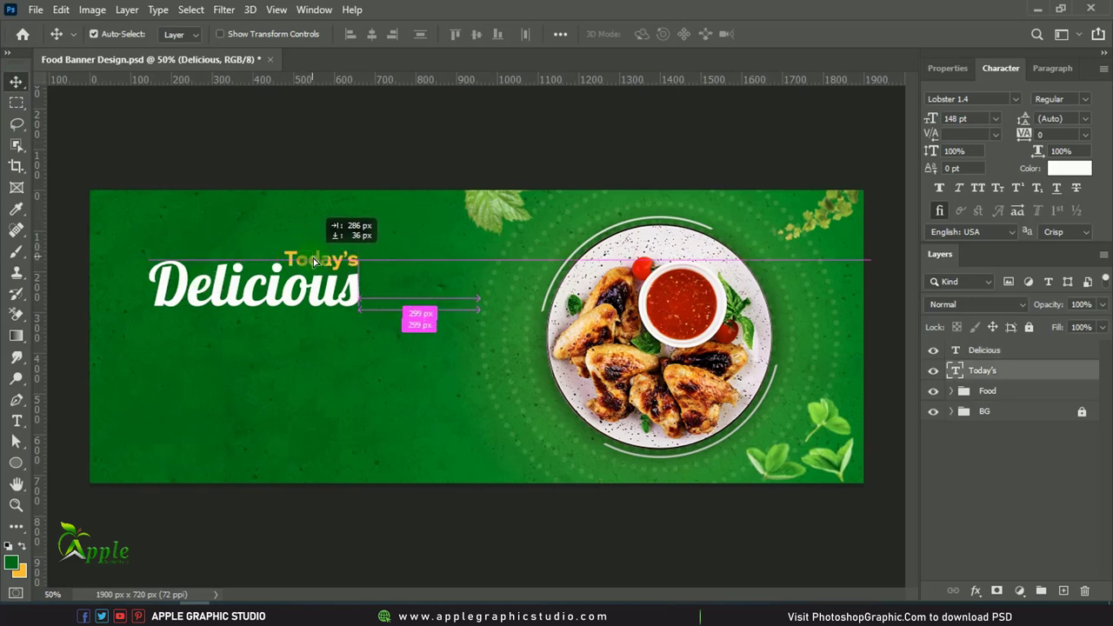
{"action": "left_click_drag", "start_coordinate": [330, 259], "coordinate": [324, 259]}
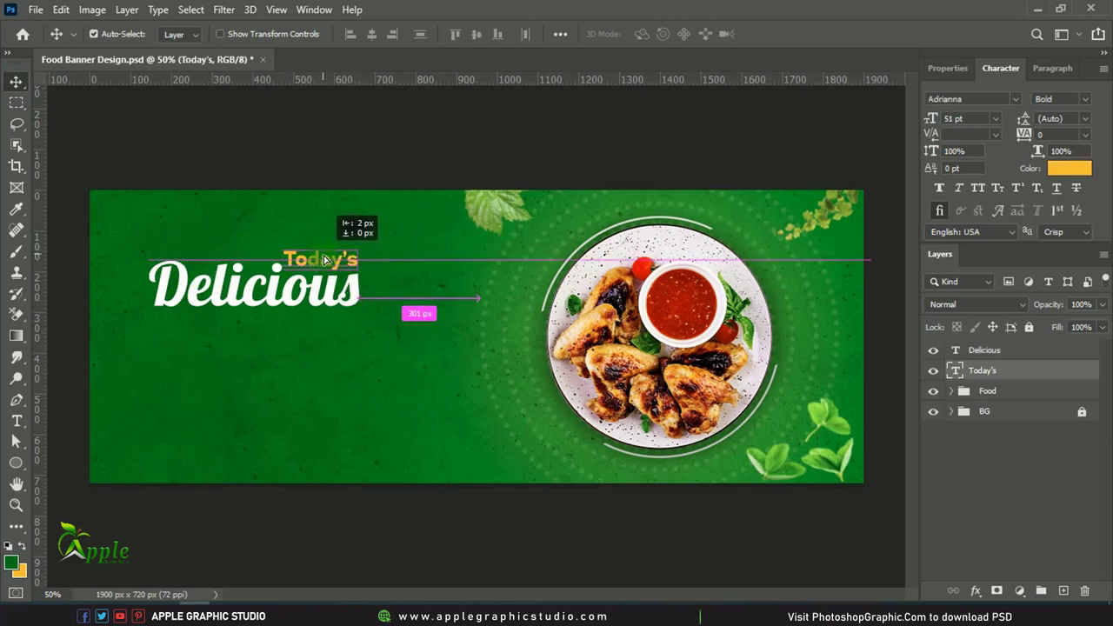
{"action": "left_click", "coordinate": [327, 301]}
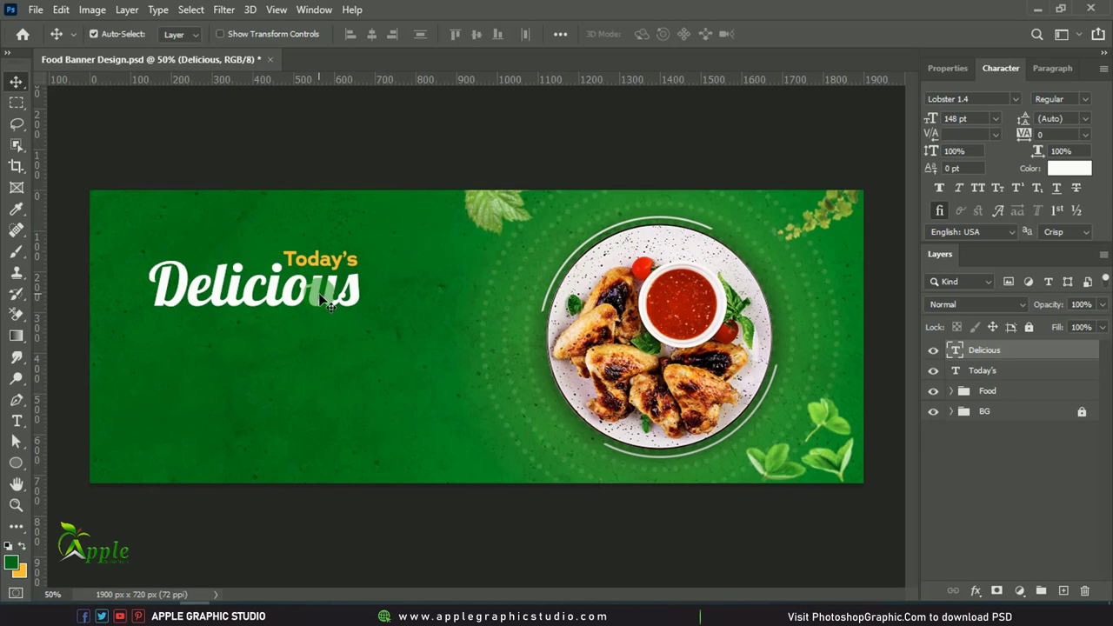
{"action": "key", "text": "Up"}
{"action": "key", "text": "Up"}
{"action": "key", "text": "Up"}
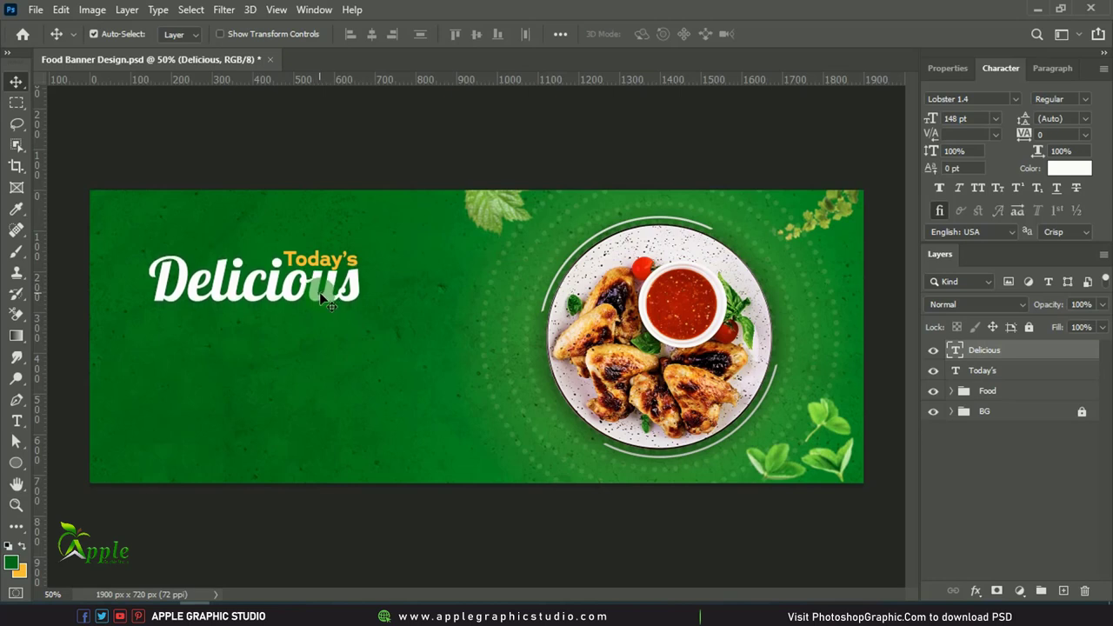
{"action": "key", "text": "Up"}
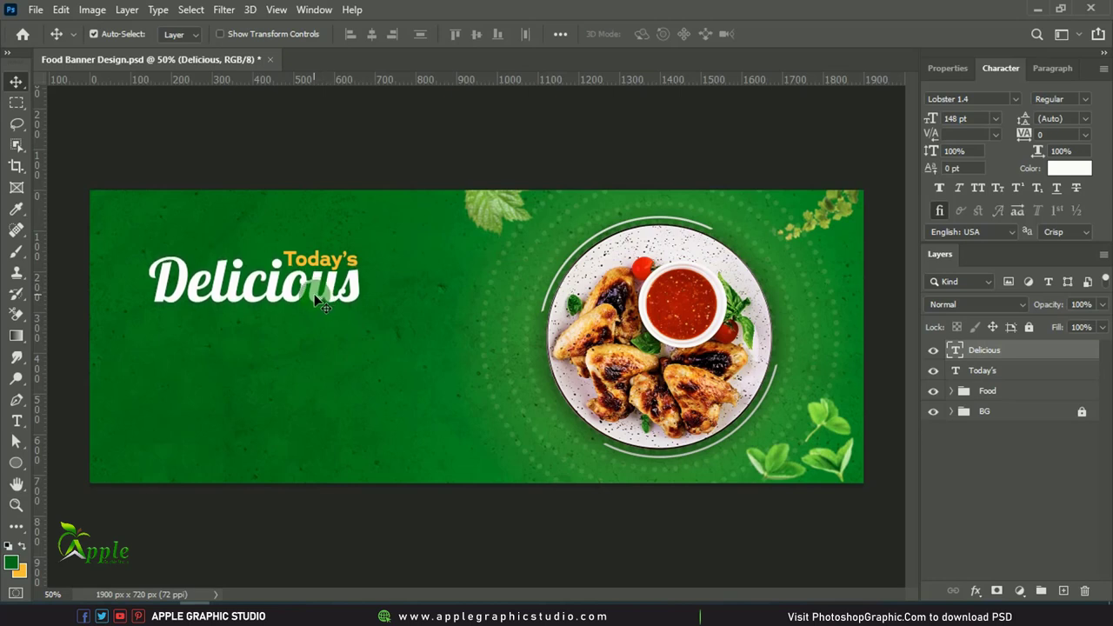
{"action": "key", "text": "alt+["}
{"action": "key", "text": "ctrl+]"}
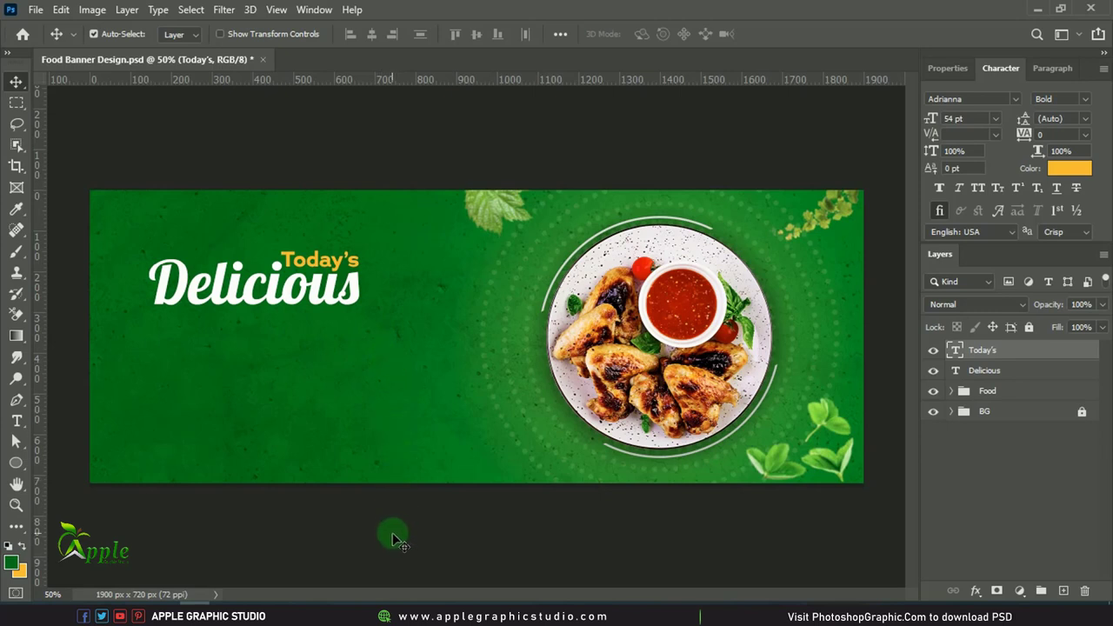
{"action": "left_click", "coordinate": [389, 540]}
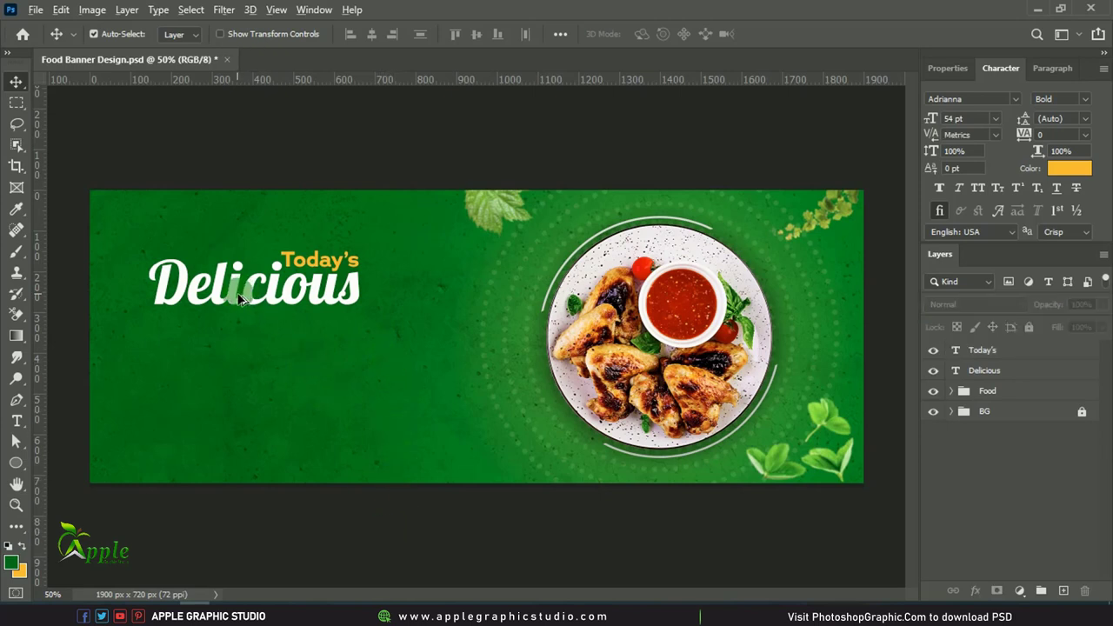
{"action": "left_click_drag", "start_coordinate": [241, 298], "coordinate": [241, 347]}
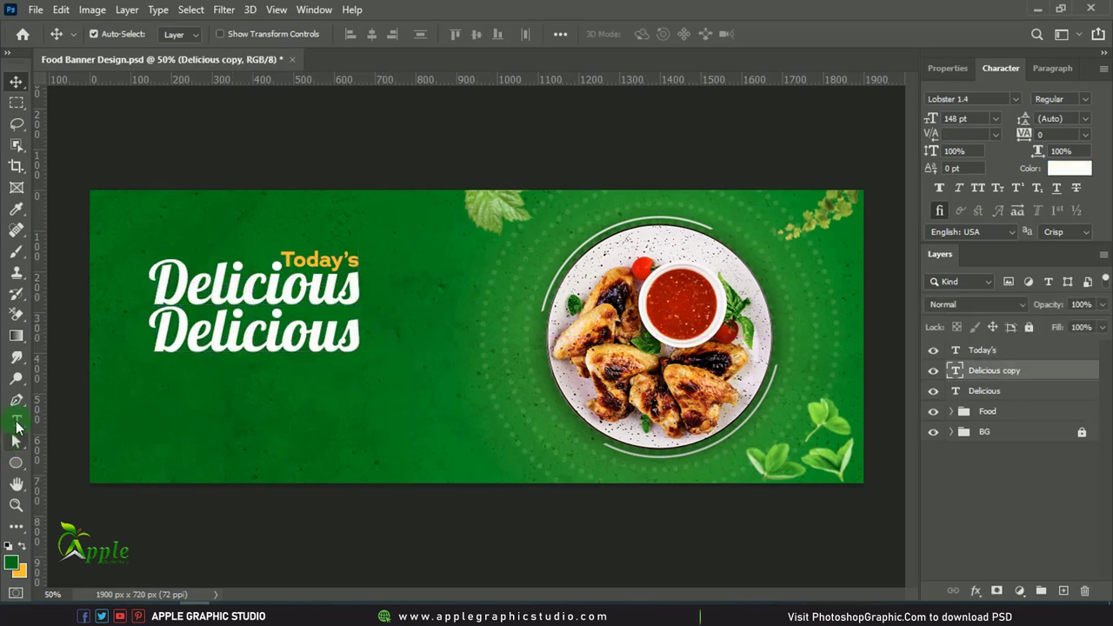
Shrink the Delicious copy to 83 pt, retype it as 'Food Menu', and move it under Delicious.
{"action": "left_click", "coordinate": [17, 422]}
{"action": "left_click", "coordinate": [964, 117]}
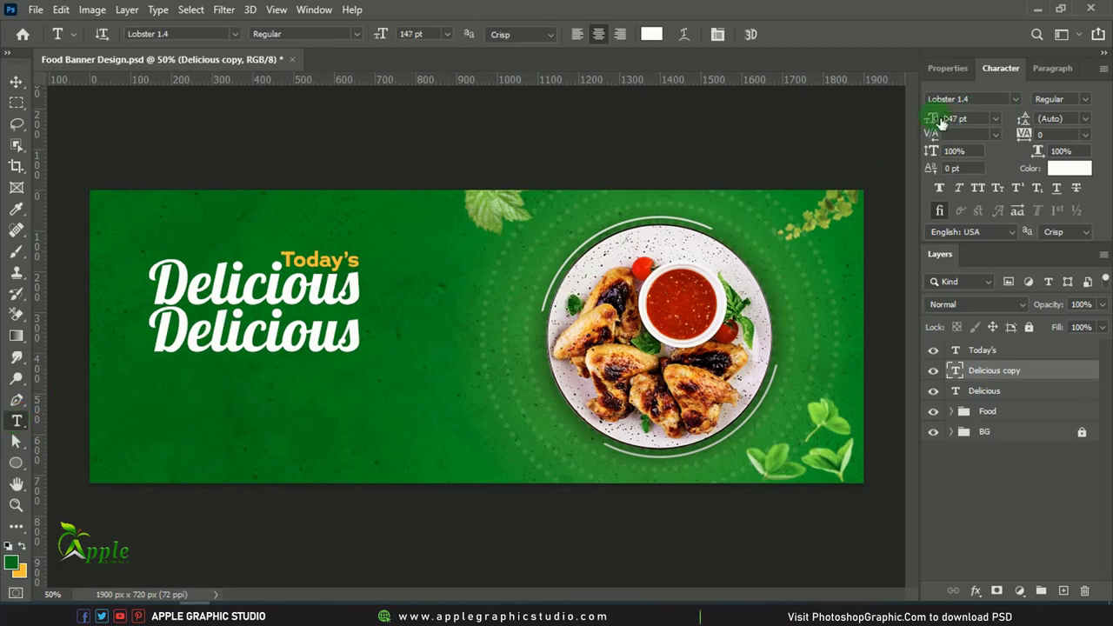
{"action": "left_click_drag", "start_coordinate": [940, 122], "coordinate": [888, 127]}
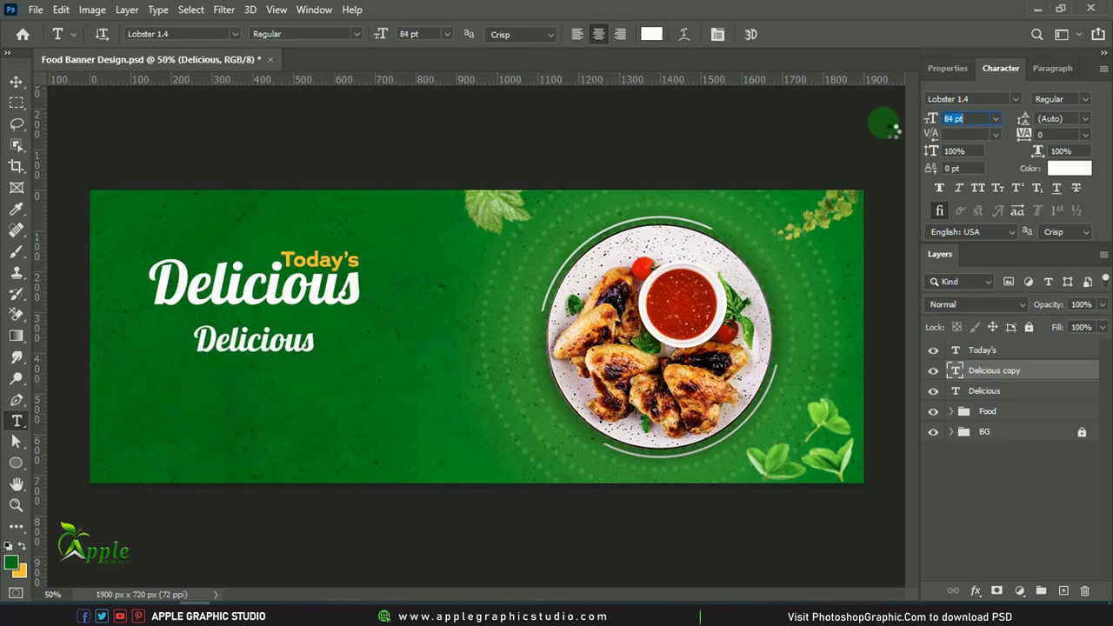
{"action": "left_click_drag", "start_coordinate": [893, 129], "coordinate": [888, 129]}
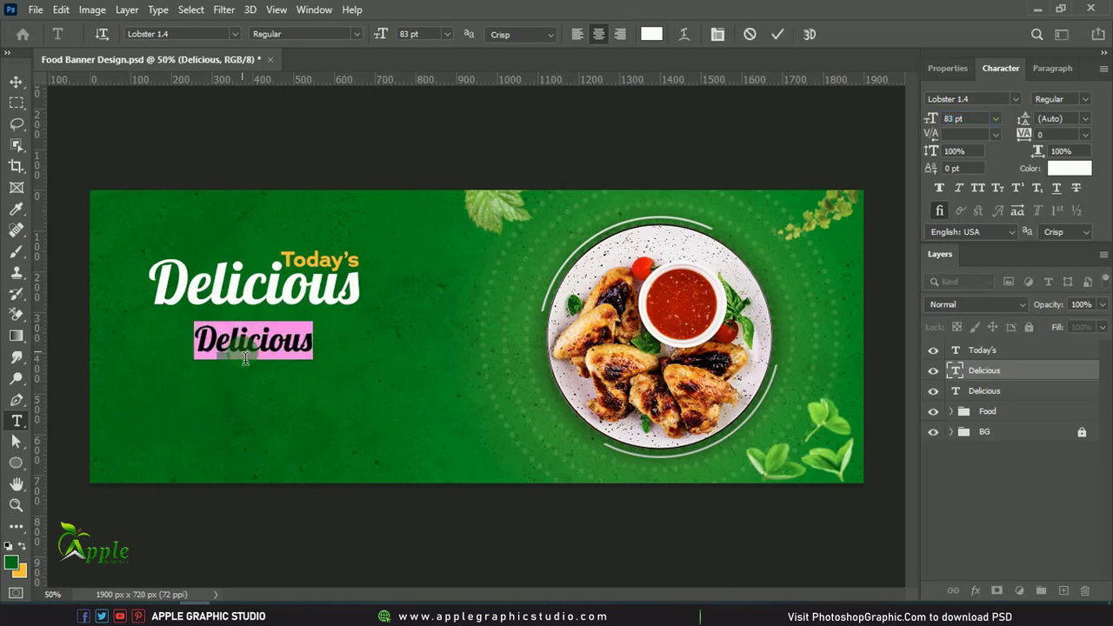
{"action": "type", "text": "Food Menu"}
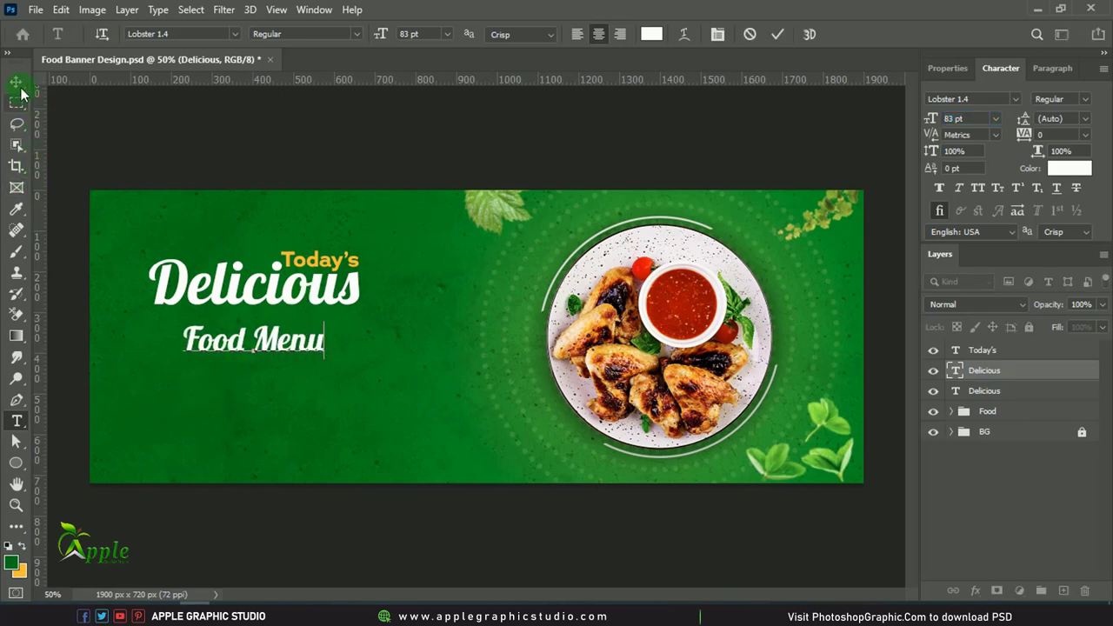
{"action": "left_click", "coordinate": [17, 84]}
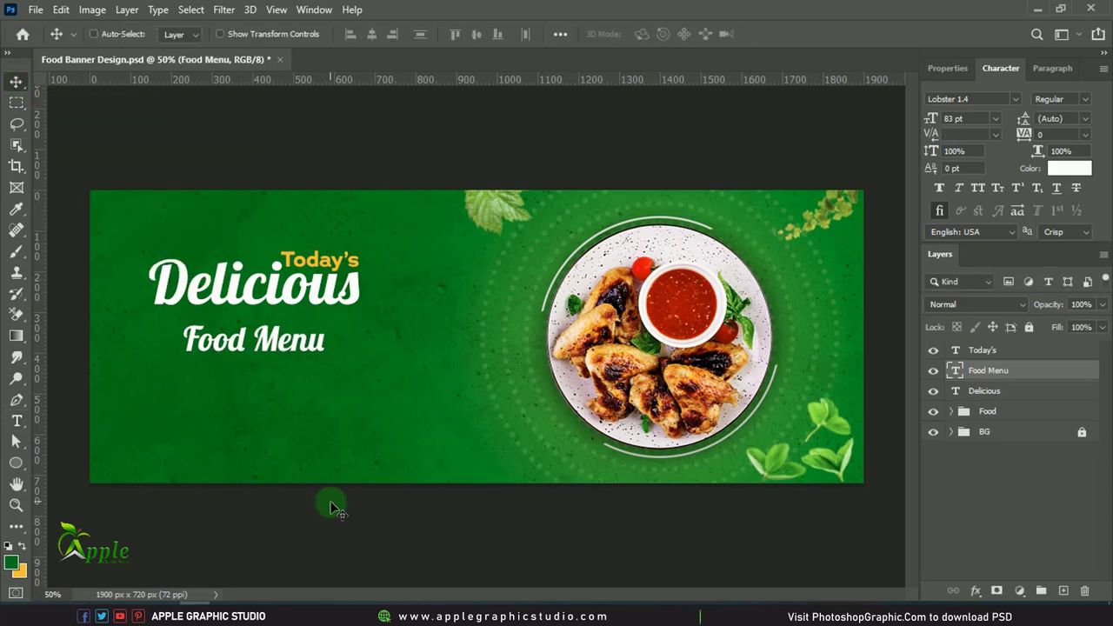
{"action": "left_click_drag", "start_coordinate": [265, 348], "coordinate": [241, 348]}
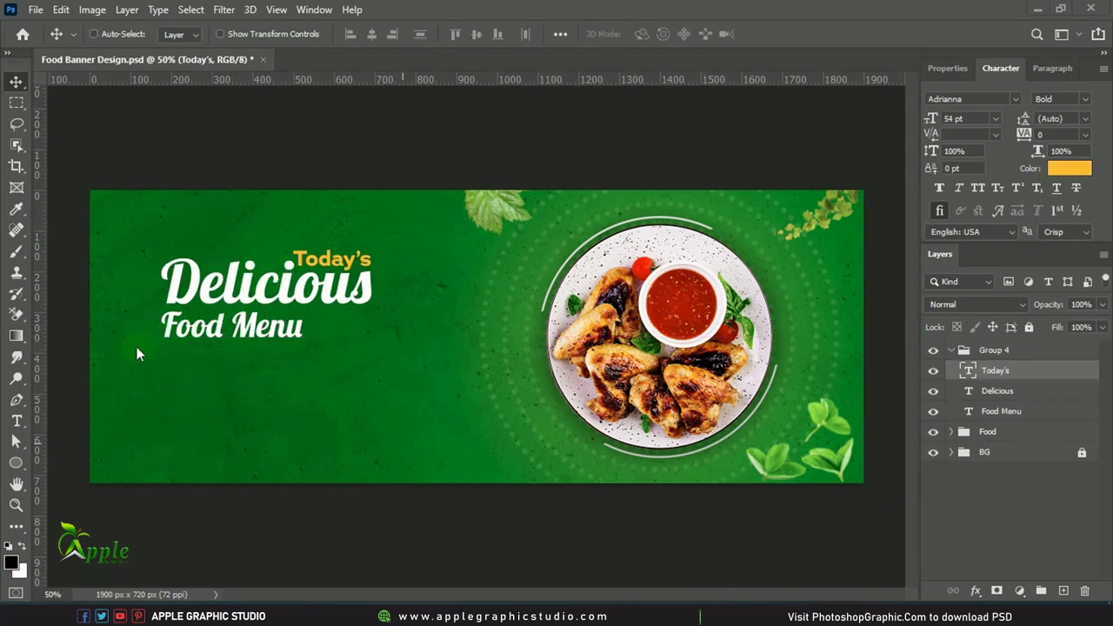
Draw a short line below Food Menu with the Line tool.
{"action": "key", "text": "ctrl"}
{"action": "left_click", "coordinate": [15, 462]}
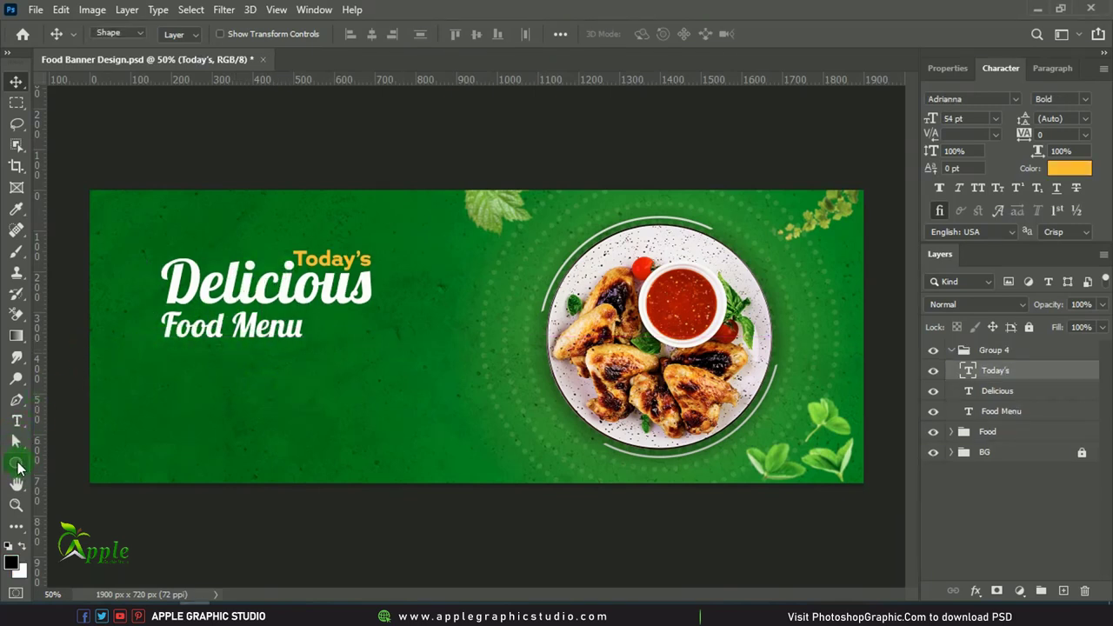
{"action": "left_click", "coordinate": [87, 497]}
{"action": "key", "text": "shift+u"}
{"action": "key", "text": "shift+u"}
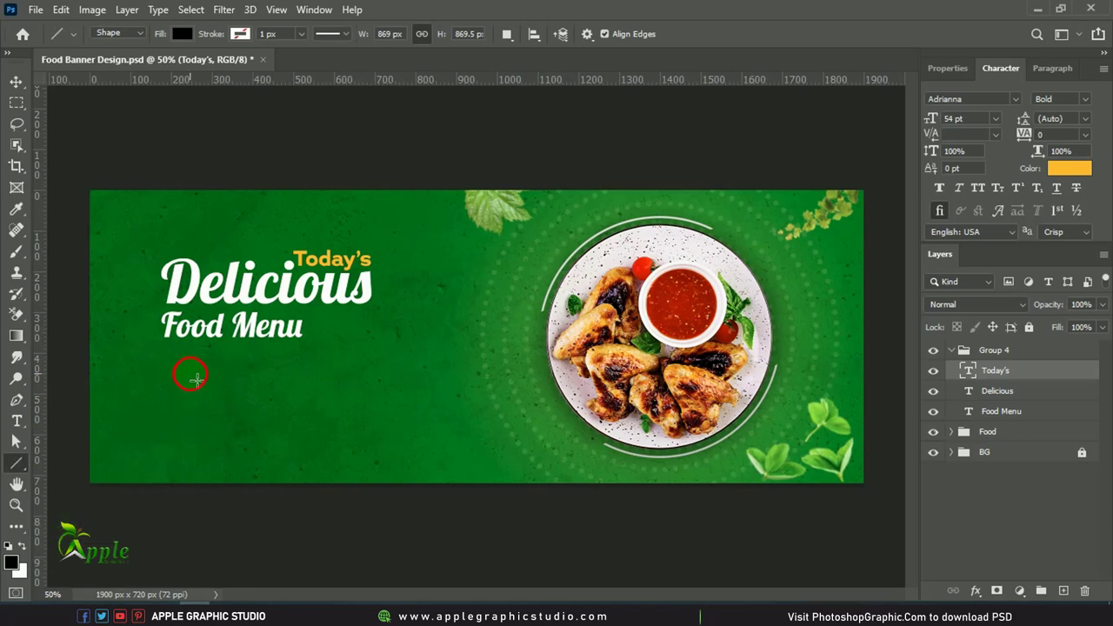
{"action": "left_click_drag", "start_coordinate": [189, 373], "coordinate": [241, 394]}
Give the line no fill and a 6 px orange stroke.
{"action": "left_click", "coordinate": [180, 36]}
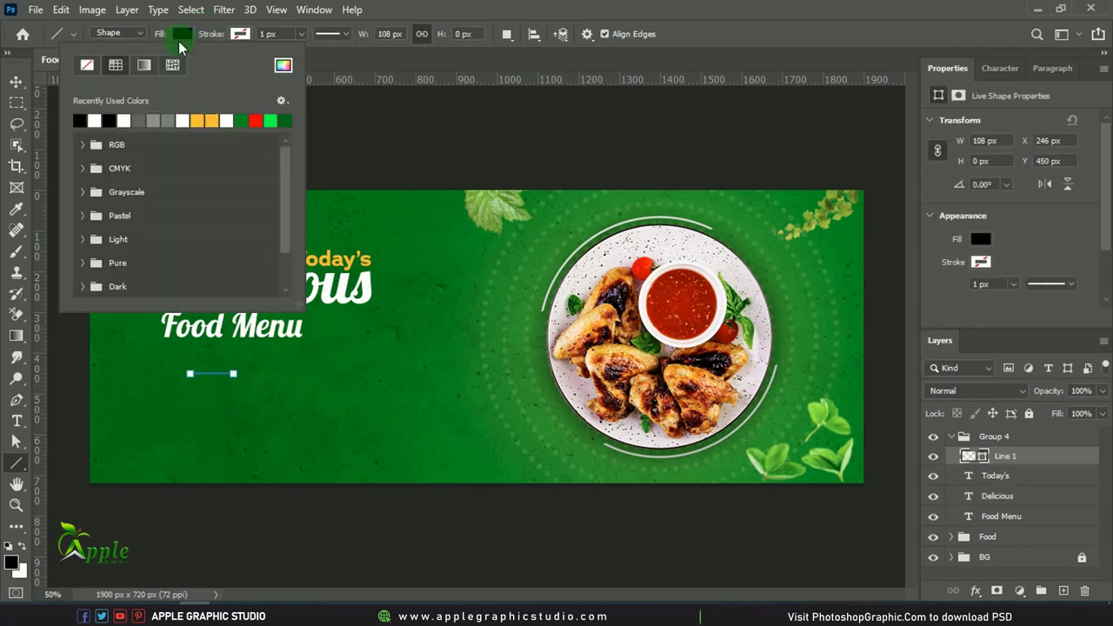
{"action": "left_click", "coordinate": [80, 69]}
{"action": "left_click", "coordinate": [240, 33]}
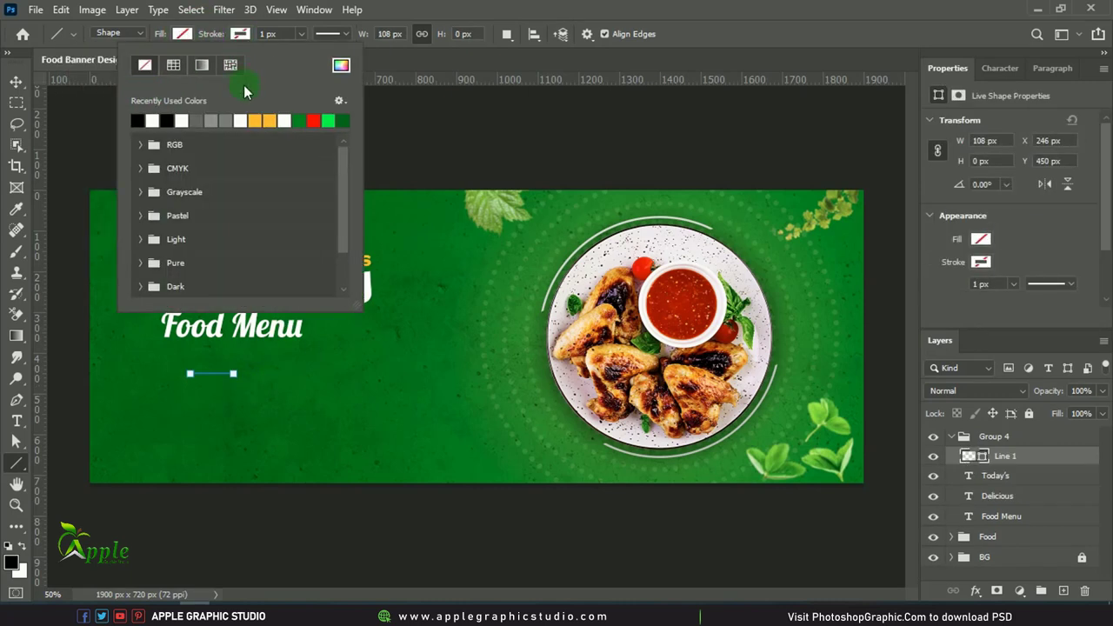
{"action": "left_click", "coordinate": [265, 121]}
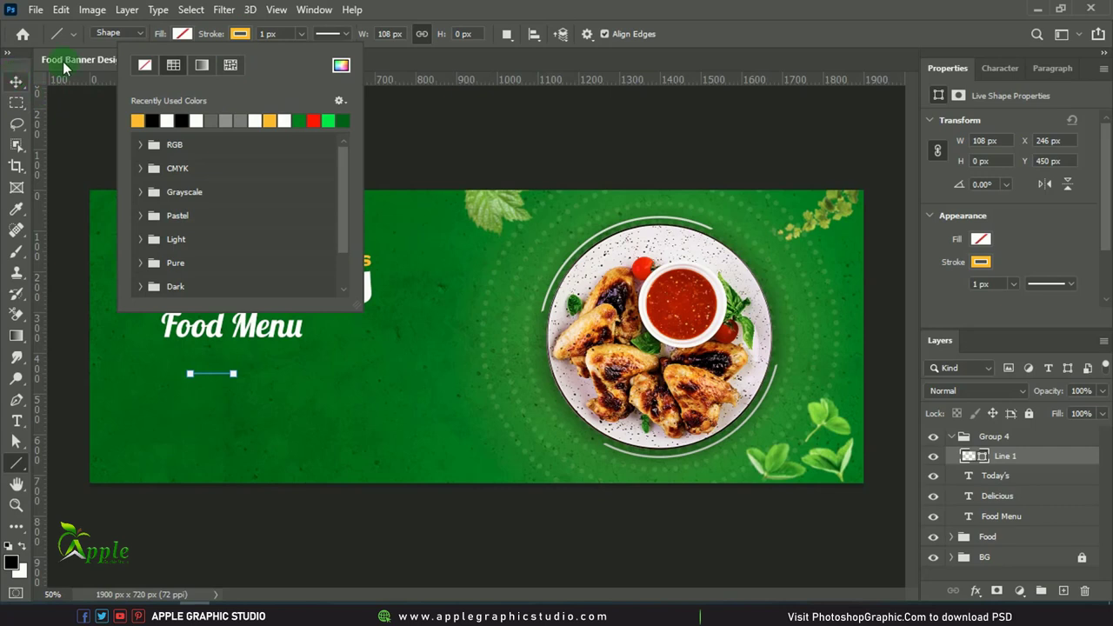
{"action": "left_click", "coordinate": [303, 35]}
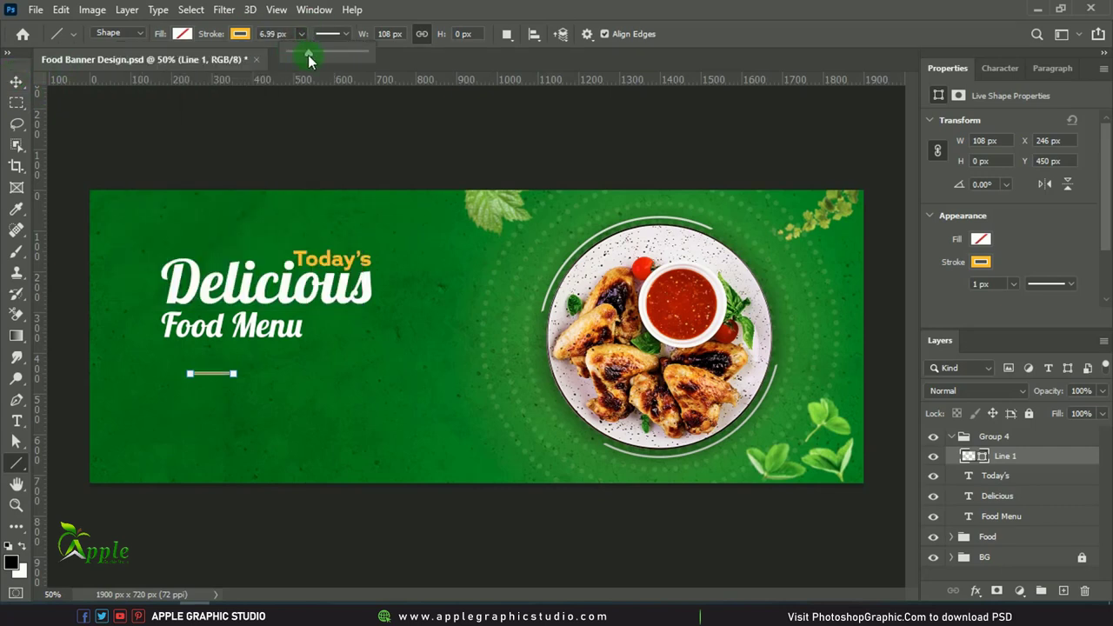
{"action": "left_click", "coordinate": [270, 35]}
{"action": "left_click", "coordinate": [283, 37]}
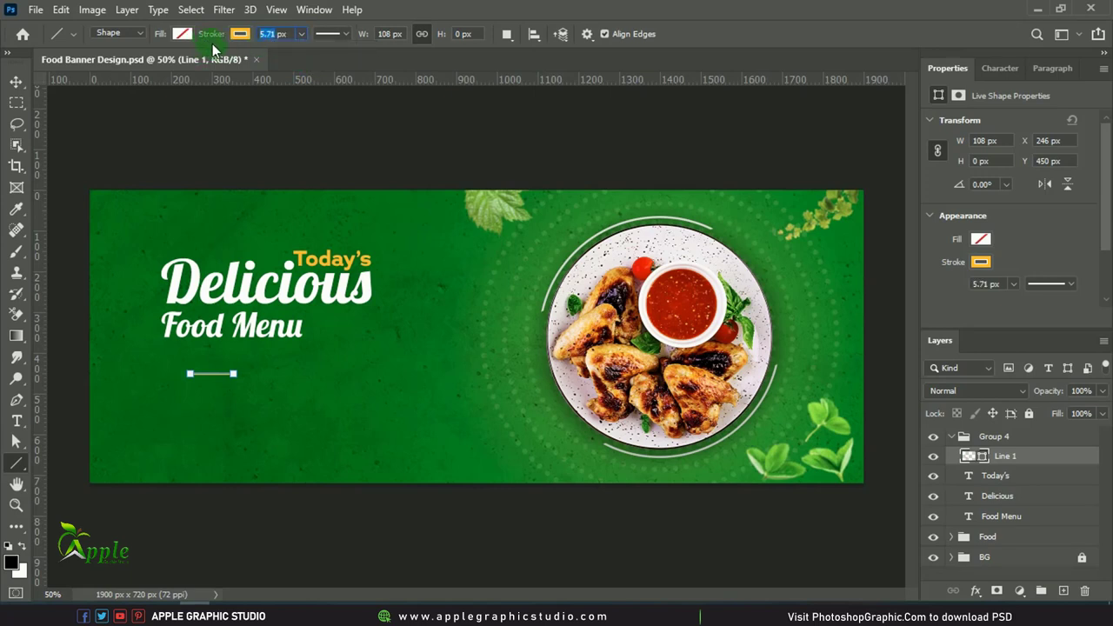
{"action": "left_click", "coordinate": [15, 80]}
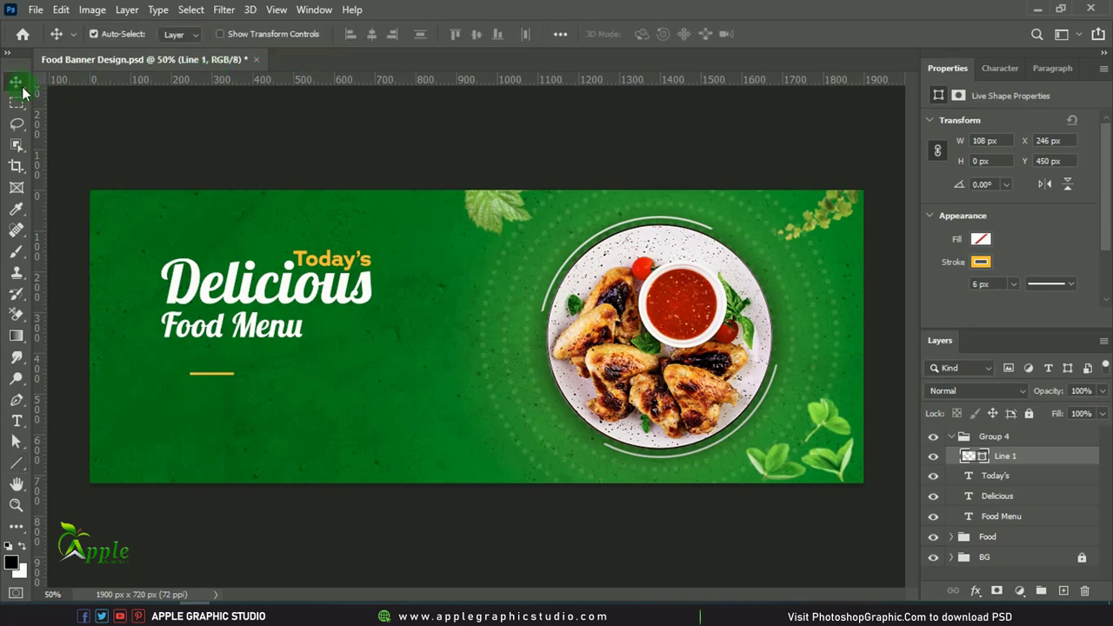
Move the line right of Food Menu and thicken its stroke to 7 px.
{"action": "left_click_drag", "start_coordinate": [200, 380], "coordinate": [346, 326]}
{"action": "left_click", "coordinate": [15, 463]}
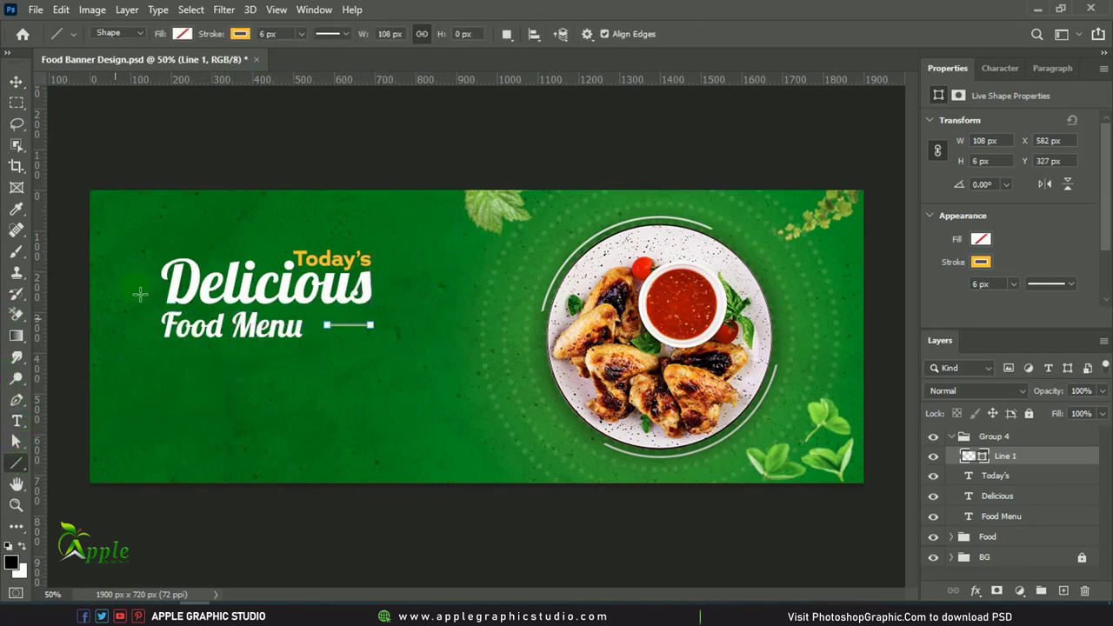
{"action": "left_click", "coordinate": [271, 39]}
{"action": "type", "text": "7"}
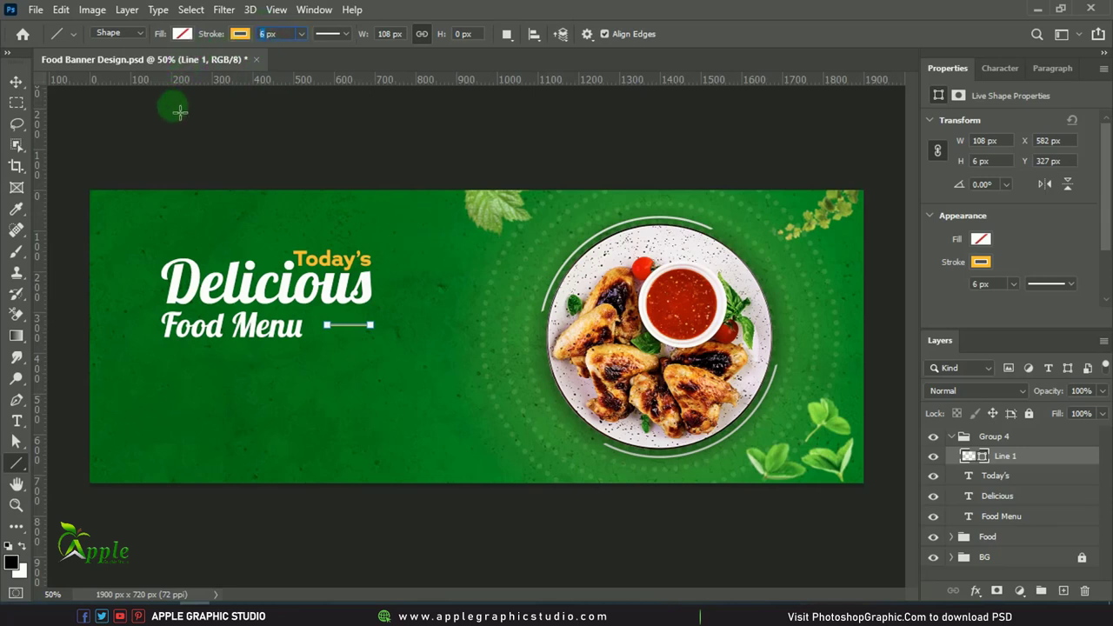
{"action": "left_click", "coordinate": [16, 82]}
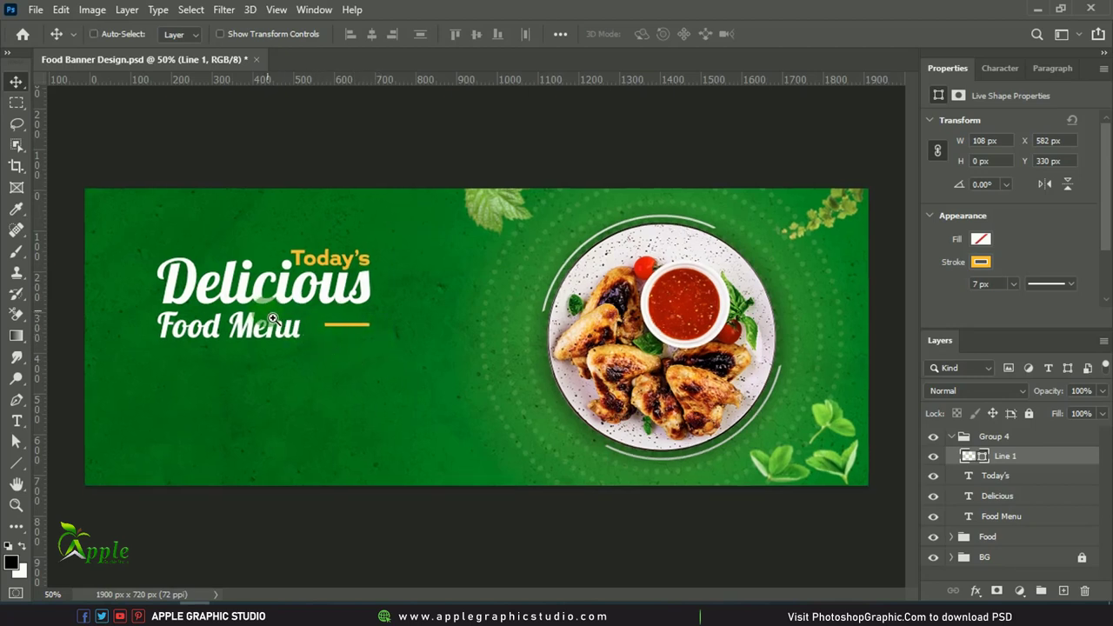
Duplicate the yellow line just below the first and select both line layers.
{"action": "scroll", "coordinate": [324, 344], "scroll_direction": "up", "scroll_amount": 1}
{"action": "mouse_move", "coordinate": [372, 330]}
{"action": "left_mouse_down"}
{"action": "mouse_move", "coordinate": [359, 339]}
{"action": "mouse_move", "coordinate": [382, 345]}
{"action": "left_mouse_up"}
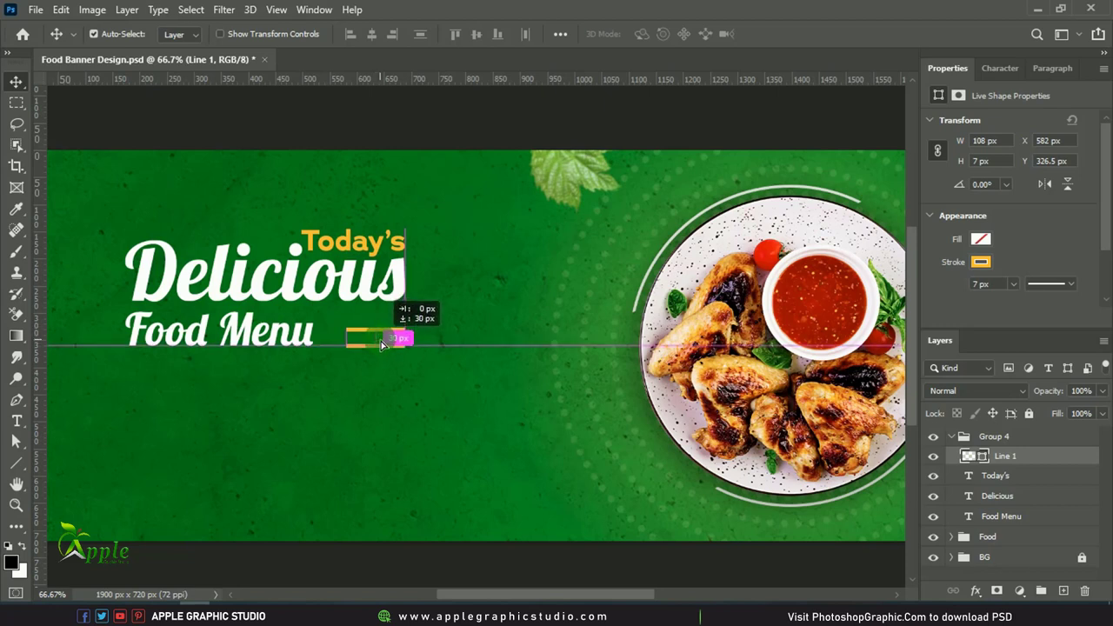
{"action": "left_click_drag", "start_coordinate": [382, 344], "coordinate": [381, 345]}
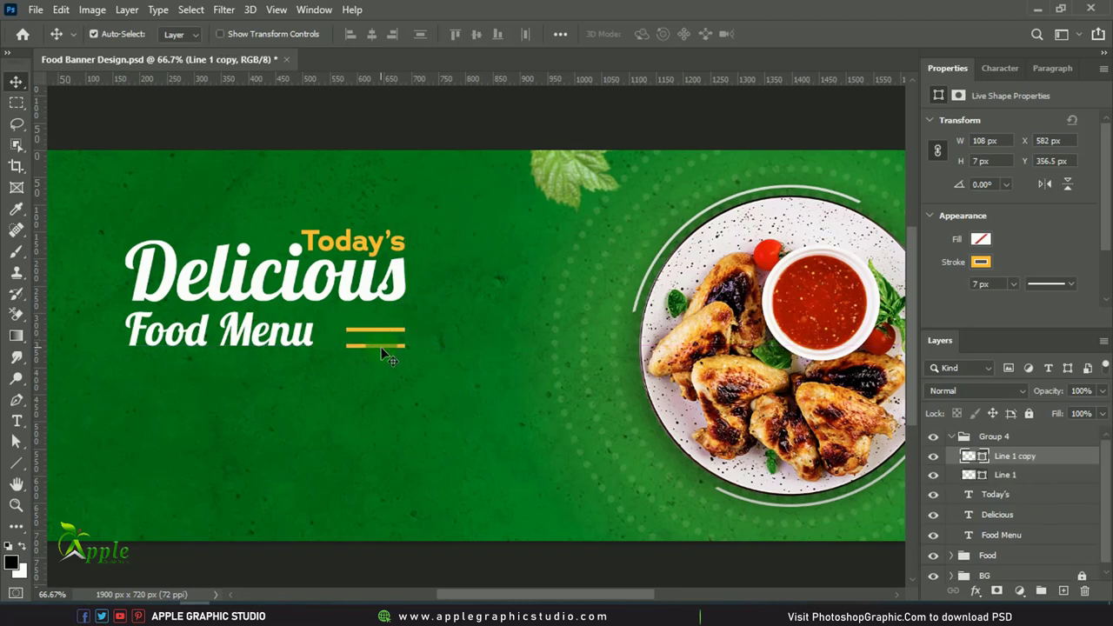
{"action": "key", "text": "Up"}
{"action": "key", "text": "Up"}
{"action": "key", "text": "Up"}
{"action": "key", "text": "Up"}
{"action": "key", "text": "Up"}
{"action": "key", "text": "Up"}
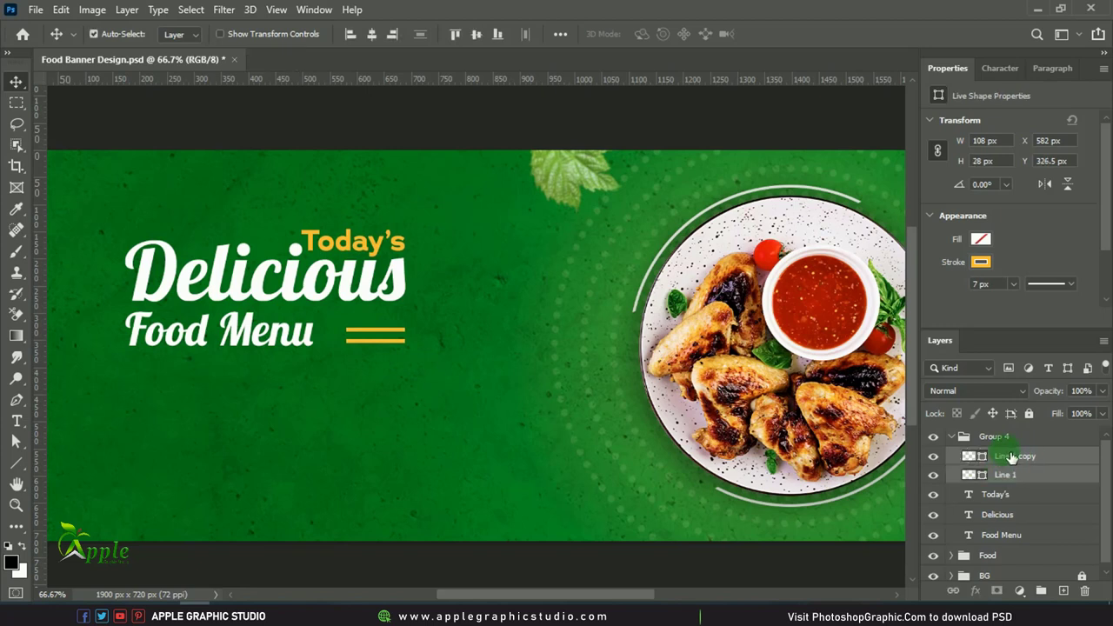
{"action": "left_click", "coordinate": [1005, 475], "text": "ctrl"}
{"action": "left_click_drag", "start_coordinate": [1005, 475], "coordinate": [1009, 438]}
Nudge both lines into place and add a vertical guide at Delicious's right edge.
{"action": "key", "text": "Left"}
{"action": "key", "text": "Left"}
{"action": "key", "text": "Left"}
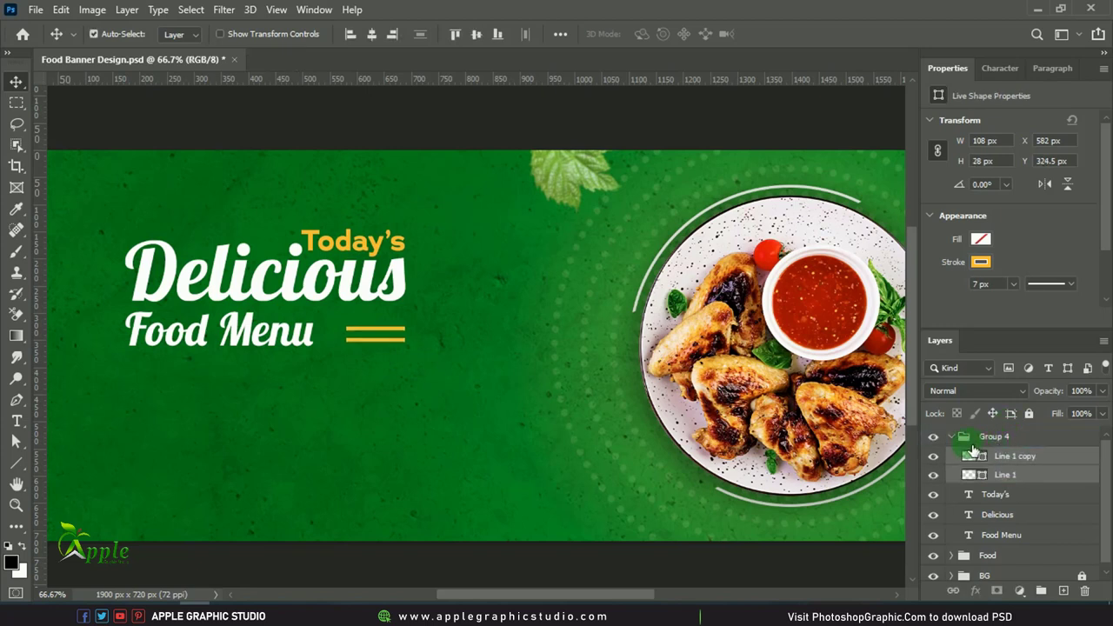
{"action": "key", "text": "Up"}
{"action": "key", "text": "Up"}
{"action": "key", "text": "Up"}
{"action": "key", "text": "Left"}
{"action": "key", "text": "Left"}
{"action": "key", "text": "Down"}
{"action": "key", "text": "Down"}
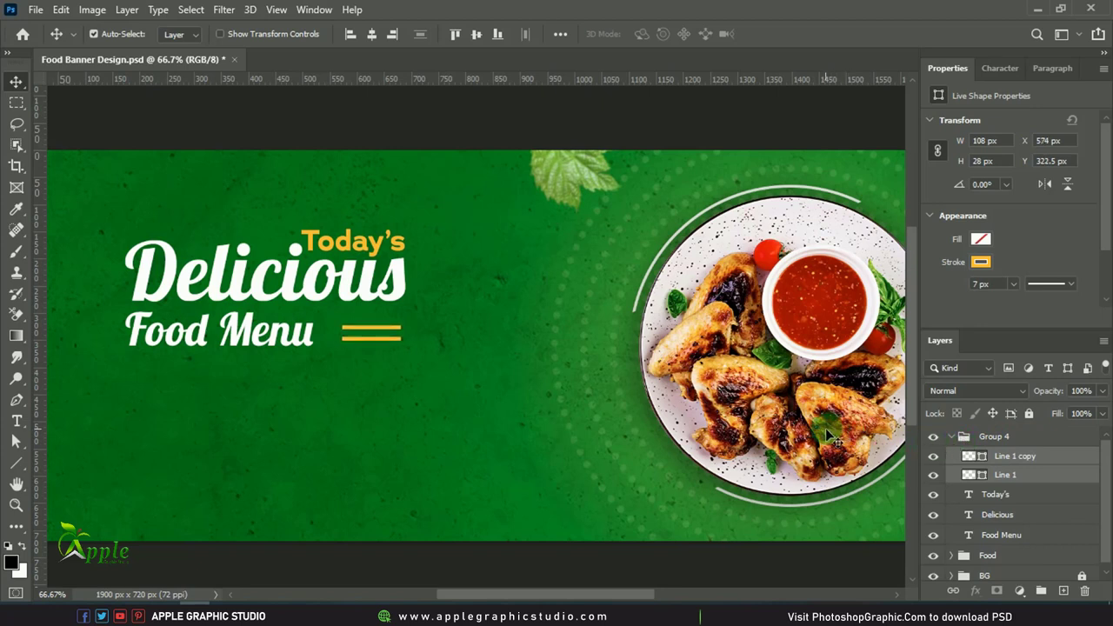
{"action": "key", "text": "Down"}
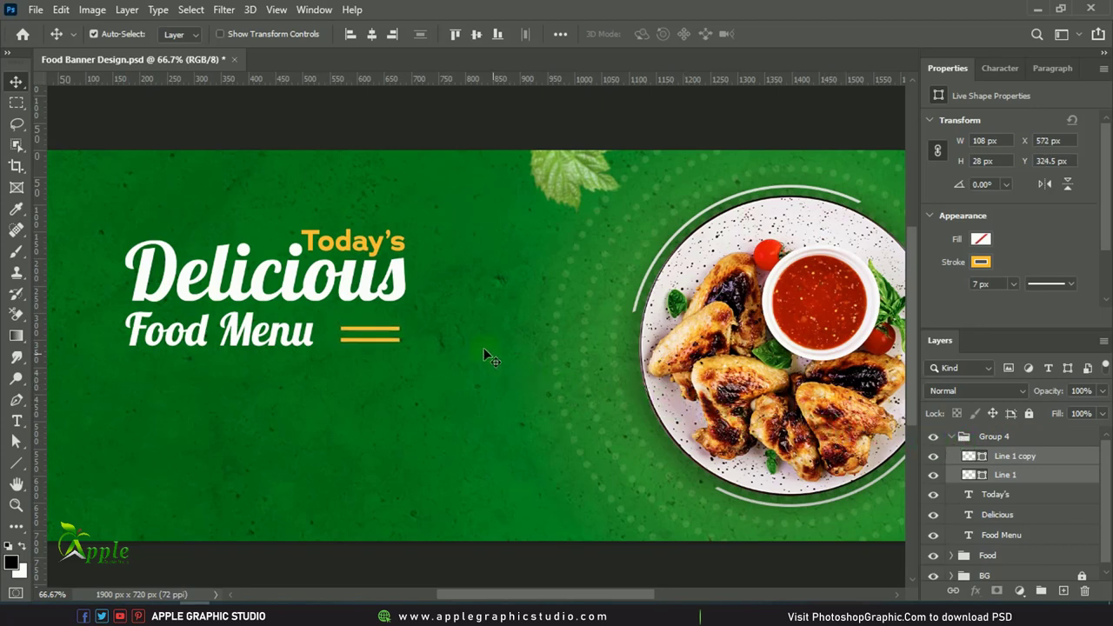
{"action": "mouse_move", "coordinate": [37, 352]}
{"action": "left_mouse_down"}
{"action": "mouse_move", "coordinate": [413, 379]}
{"action": "mouse_move", "coordinate": [414, 390]}
{"action": "left_mouse_up"}
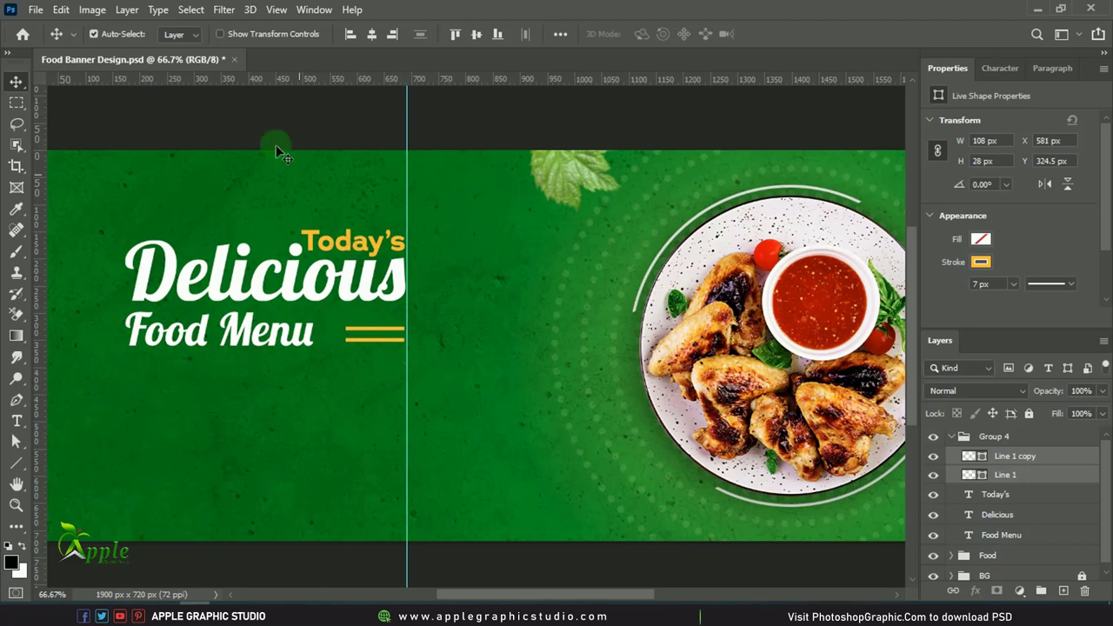
Widen both yellow lines to the guide, then remove the guide.
{"action": "left_click", "coordinate": [61, 10]}
{"action": "left_click", "coordinate": [174, 364]}
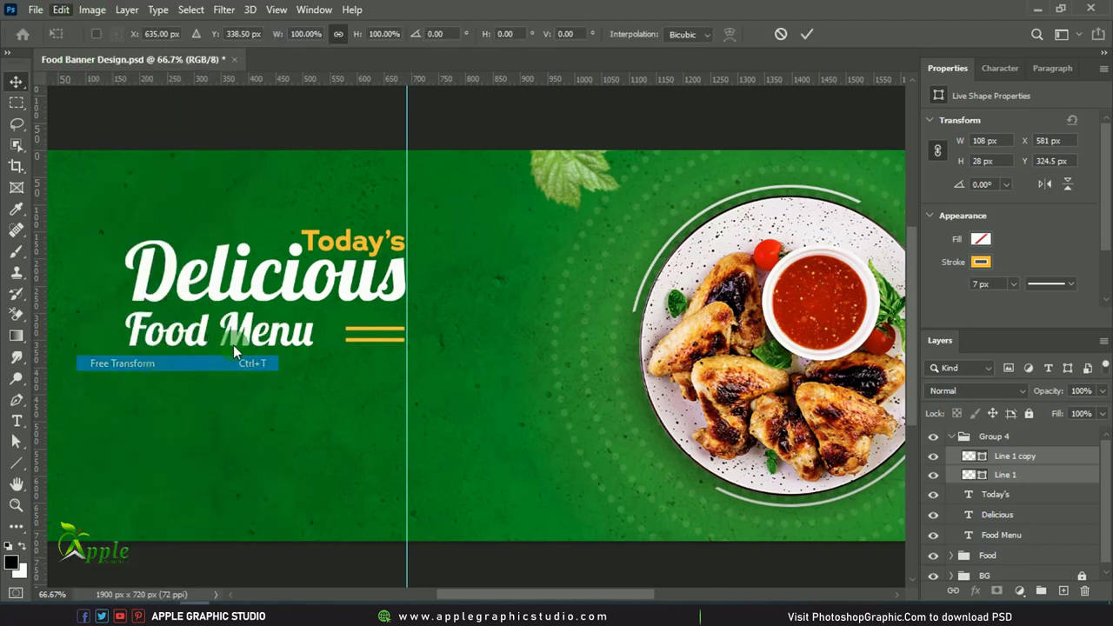
{"action": "left_click_drag", "start_coordinate": [351, 341], "coordinate": [331, 339]}
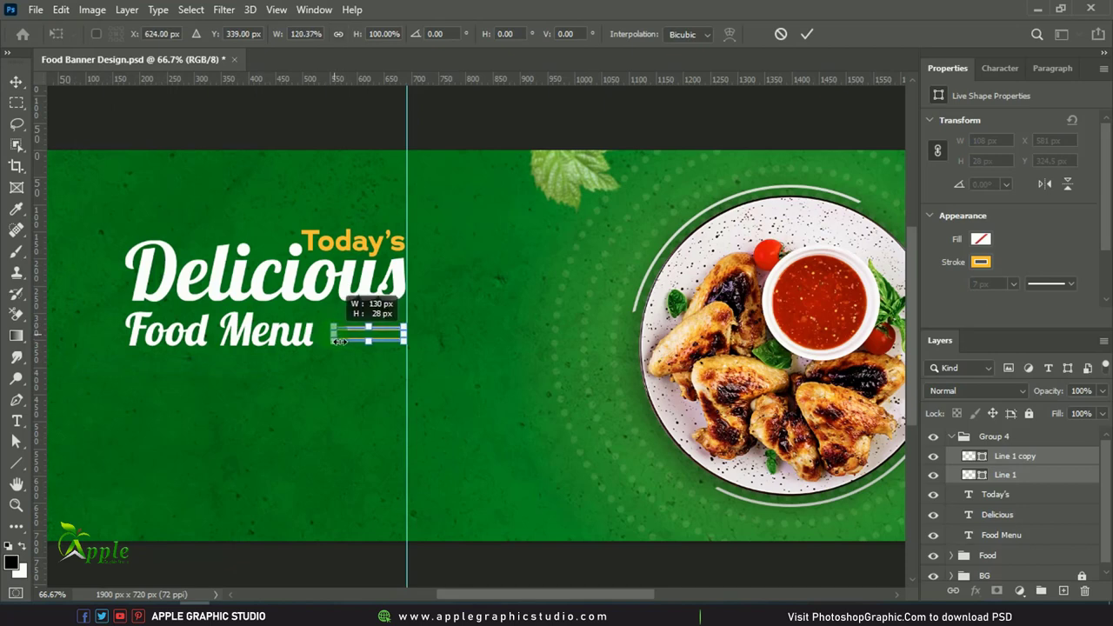
{"action": "left_click", "coordinate": [805, 36]}
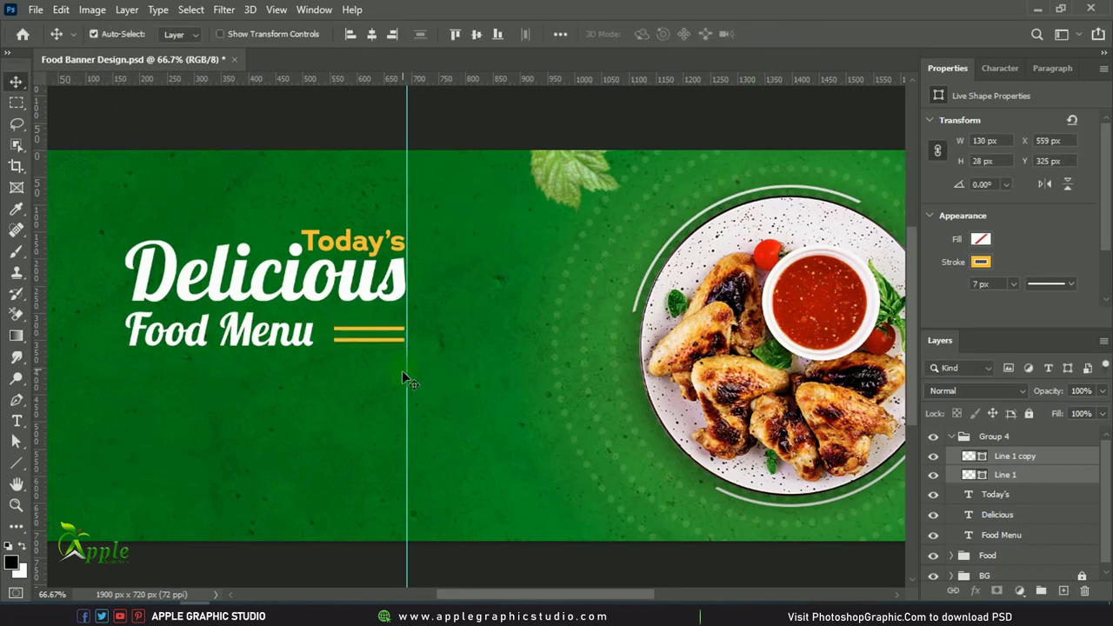
{"action": "left_click_drag", "start_coordinate": [407, 374], "coordinate": [17, 314]}
{"action": "key", "text": "ctrl+minus"}
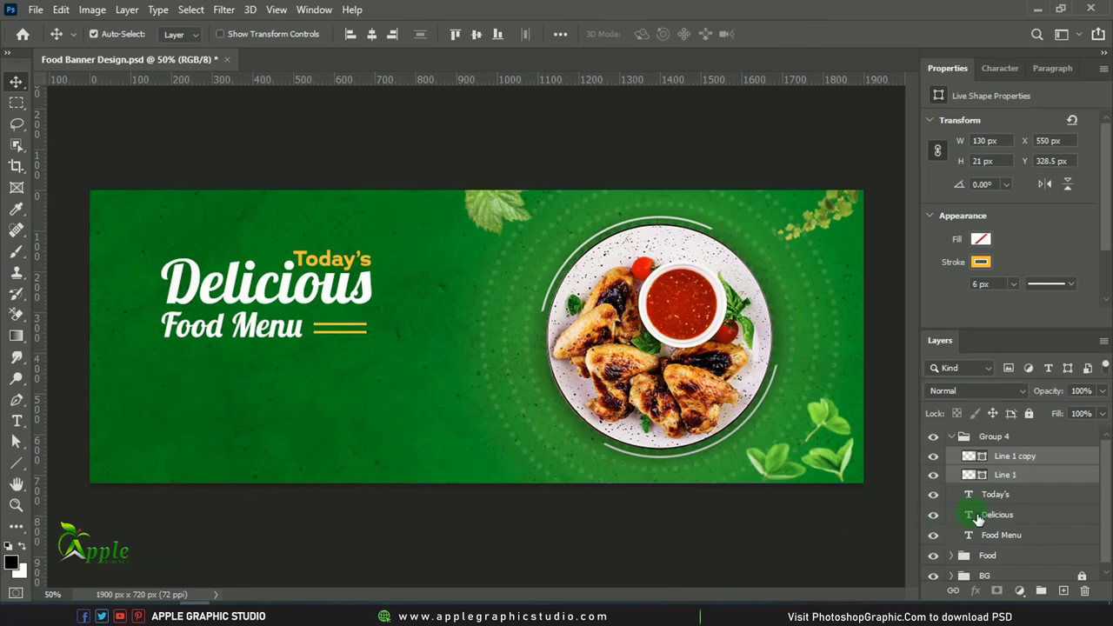
Duplicate Line 1 and move the copy under the word Food.
{"action": "left_click", "coordinate": [1031, 471]}
{"action": "mouse_move", "coordinate": [1025, 457]}
{"action": "left_mouse_down"}
{"action": "mouse_move", "coordinate": [1074, 600]}
{"action": "mouse_move", "coordinate": [1064, 592]}
{"action": "left_mouse_up"}
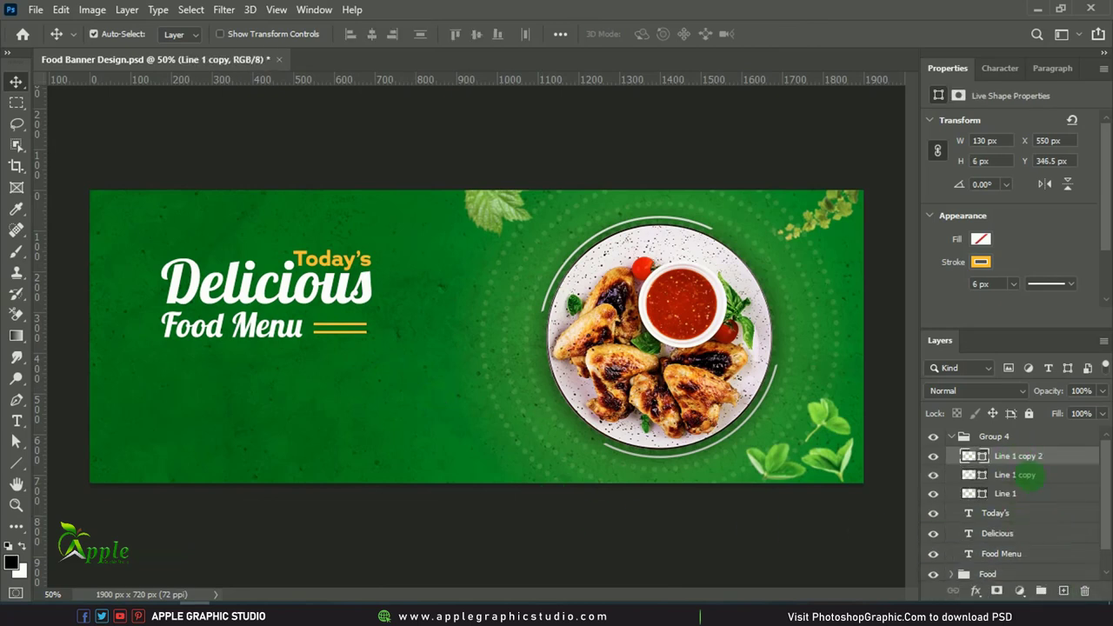
{"action": "left_click", "coordinate": [61, 9]}
{"action": "left_click", "coordinate": [139, 363]}
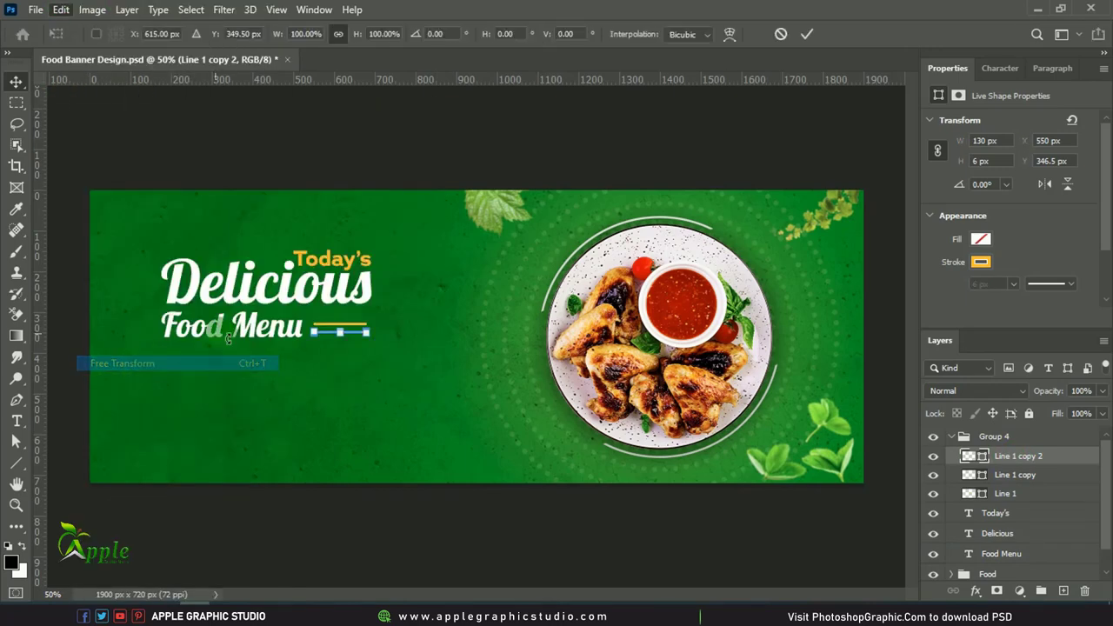
{"action": "left_click", "coordinate": [203, 359]}
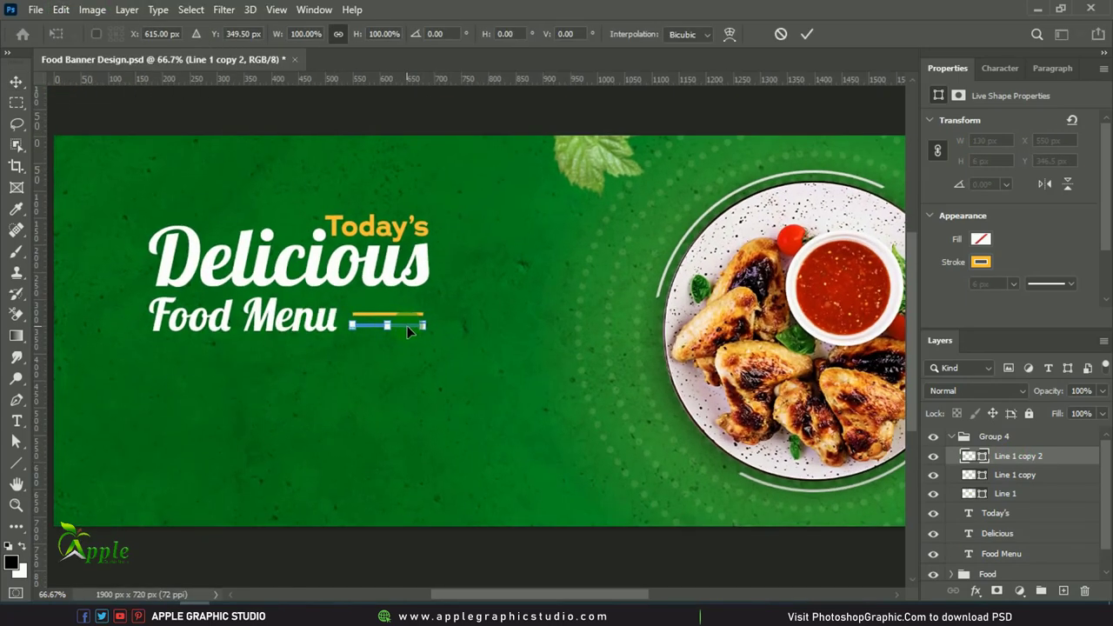
{"action": "mouse_move", "coordinate": [407, 325]}
{"action": "left_mouse_down"}
{"action": "mouse_move", "coordinate": [196, 341]}
{"action": "mouse_move", "coordinate": [209, 344]}
{"action": "left_mouse_up"}
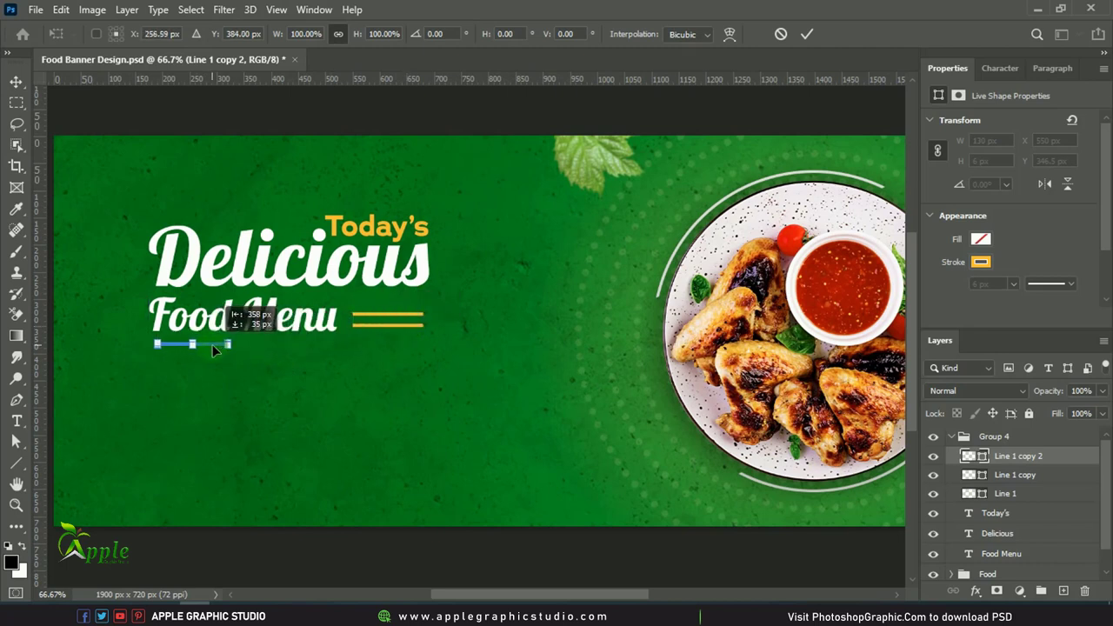
{"action": "left_click_drag", "start_coordinate": [212, 344], "coordinate": [222, 346]}
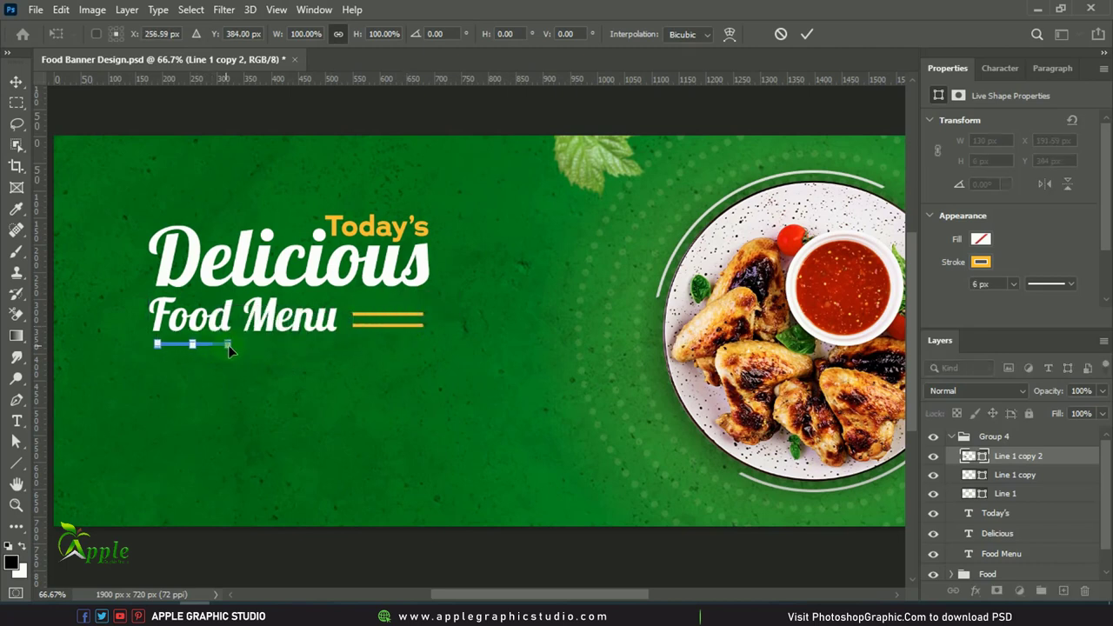
Shorten the new line to about half width and align it under Food.
{"action": "left_click", "coordinate": [165, 368]}
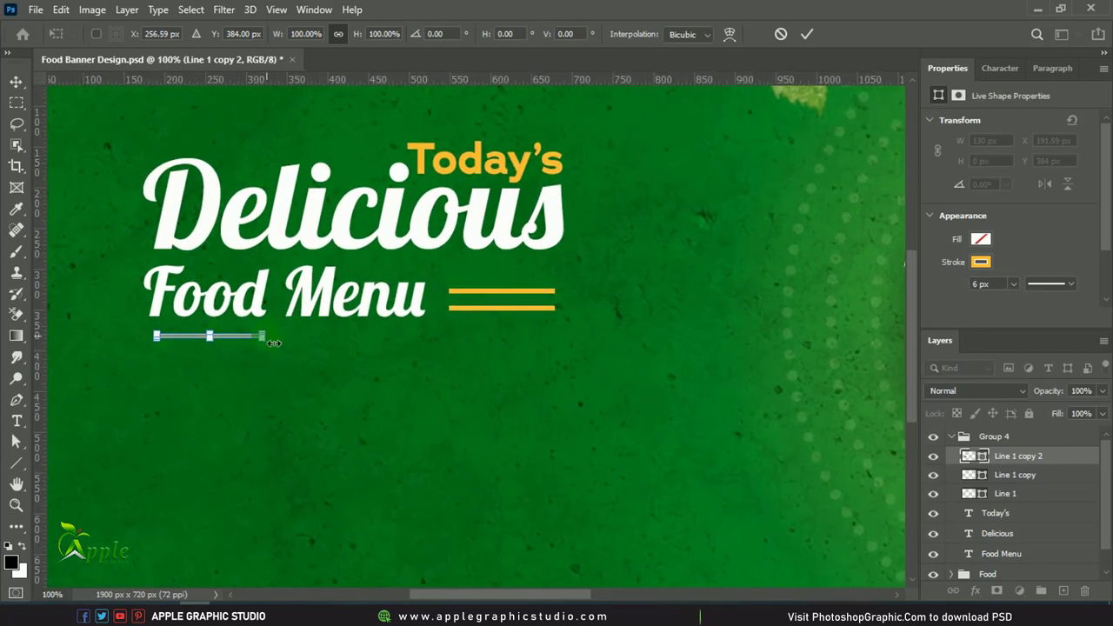
{"action": "mouse_move", "coordinate": [274, 342]}
{"action": "left_mouse_down"}
{"action": "mouse_move", "coordinate": [385, 318]}
{"action": "mouse_move", "coordinate": [359, 319]}
{"action": "left_mouse_up"}
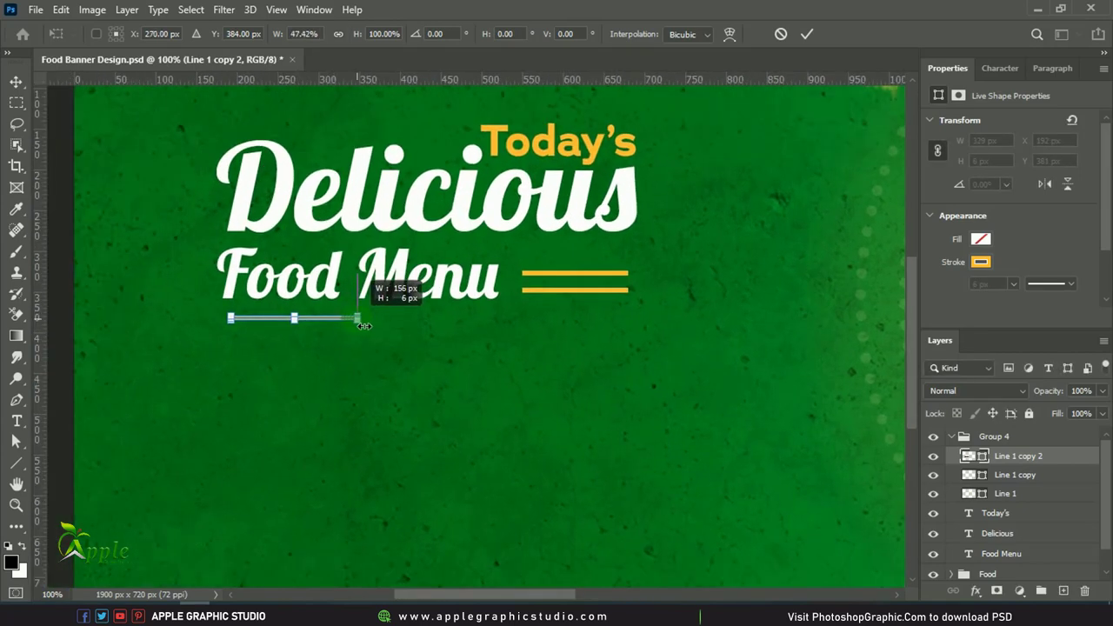
{"action": "left_click", "coordinate": [804, 35]}
{"action": "key", "text": "ctrl+minus"}
{"action": "key", "text": "ctrl+minus"}
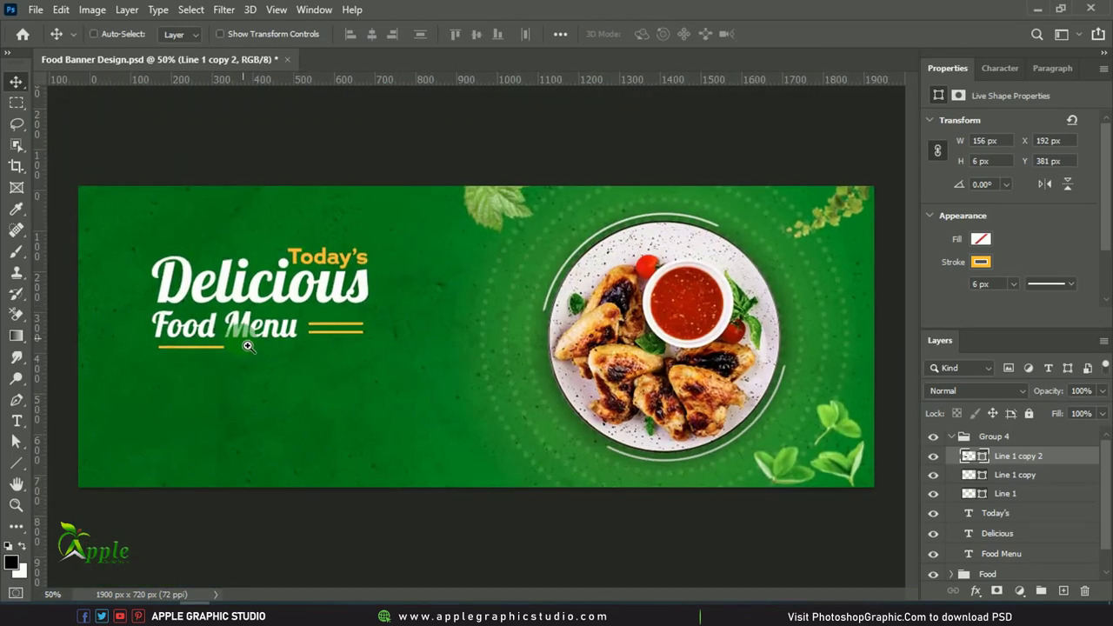
{"action": "left_click", "coordinate": [217, 343], "text": "ctrl"}
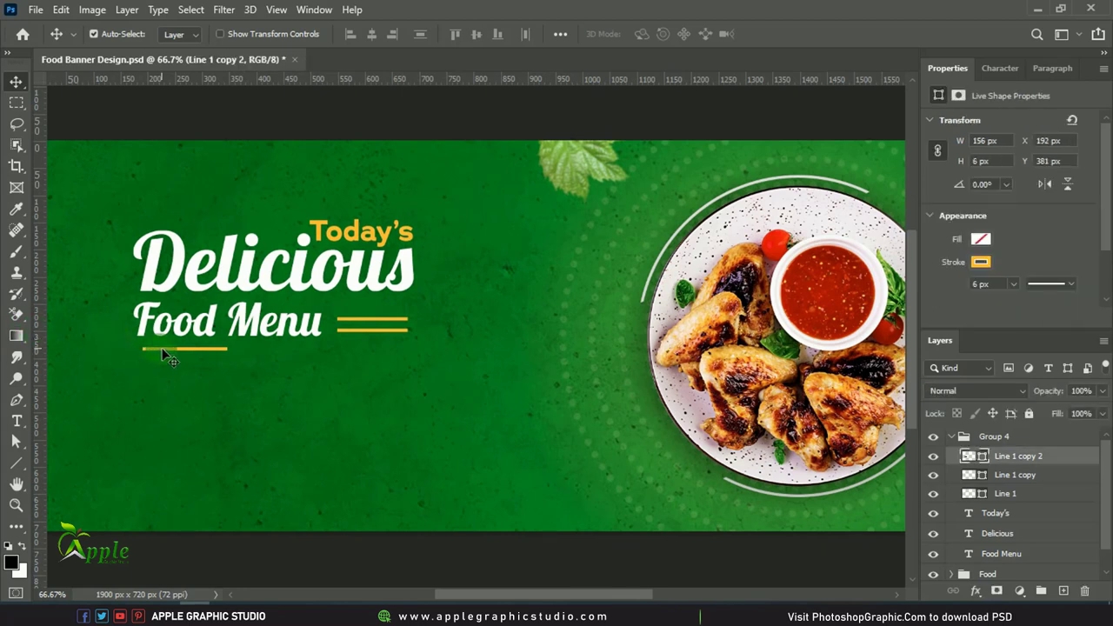
{"action": "left_click_drag", "start_coordinate": [167, 349], "coordinate": [158, 349]}
{"action": "key", "text": "ctrl+minus"}
{"action": "left_click", "coordinate": [429, 124]}
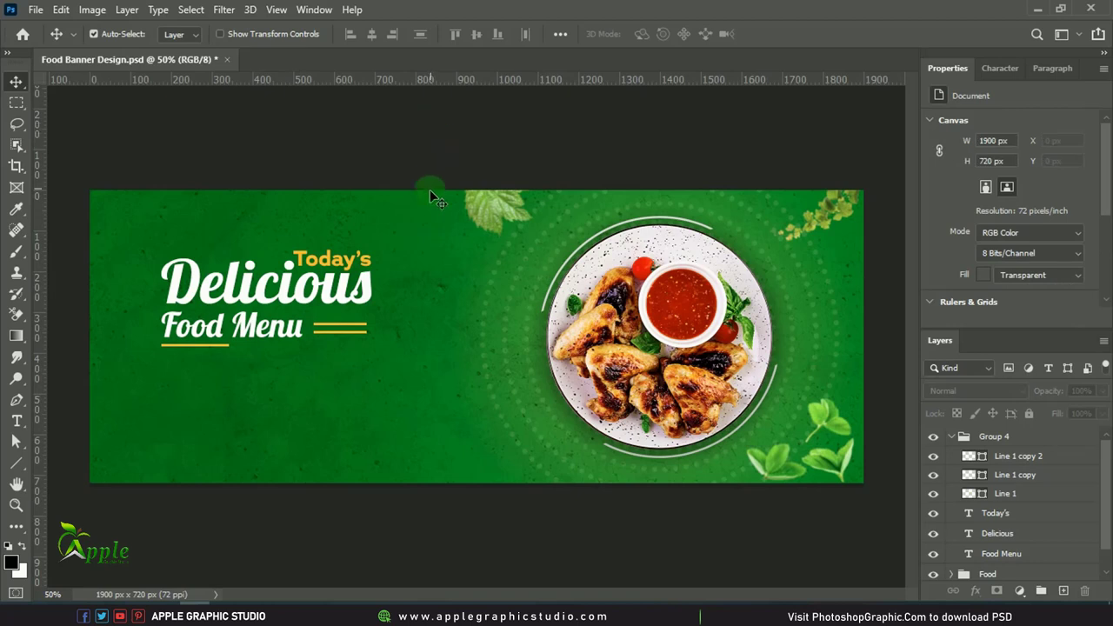
Alt-drag a copy of a yellow line up beside 'Today's' and move its layer above Group 4.
{"action": "key", "text": "ctrl"}
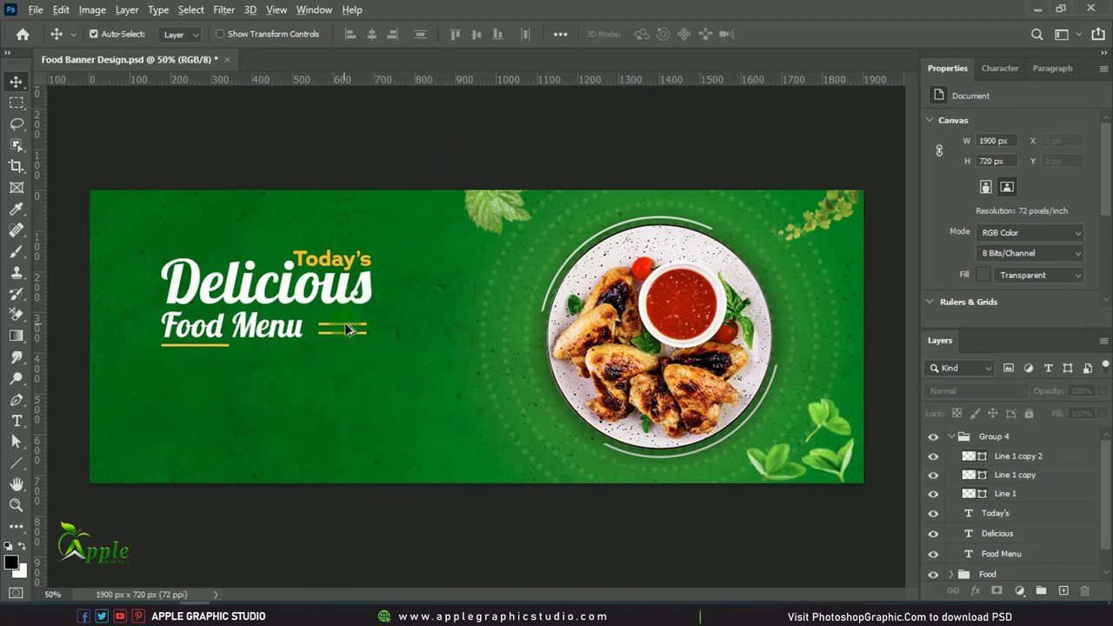
{"action": "left_click_drag", "start_coordinate": [346, 329], "coordinate": [409, 251]}
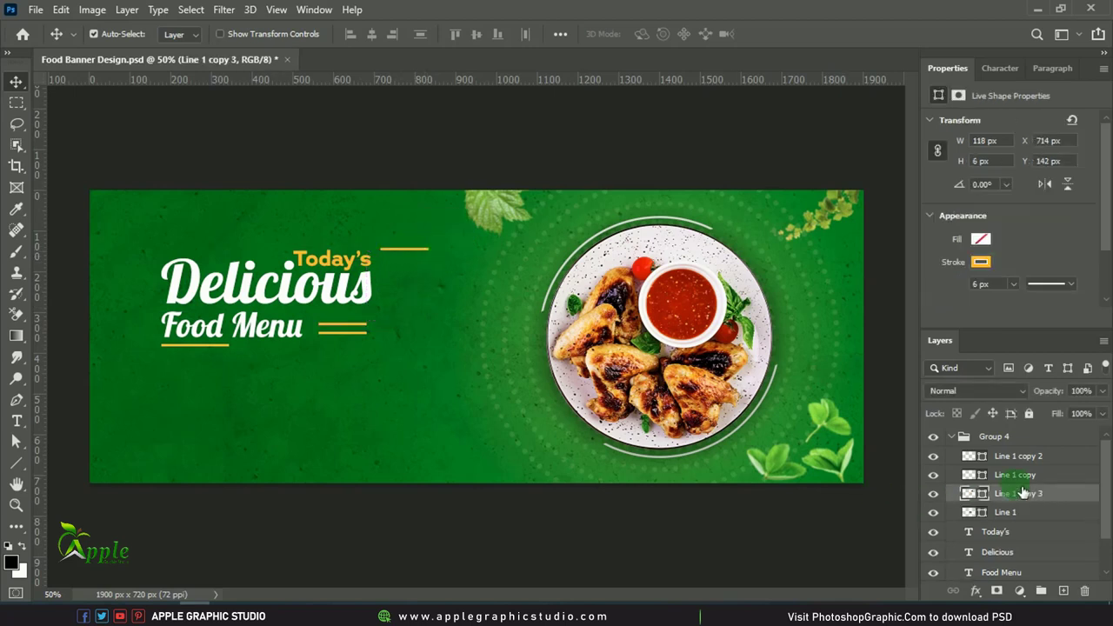
{"action": "left_click_drag", "start_coordinate": [1024, 493], "coordinate": [1015, 435]}
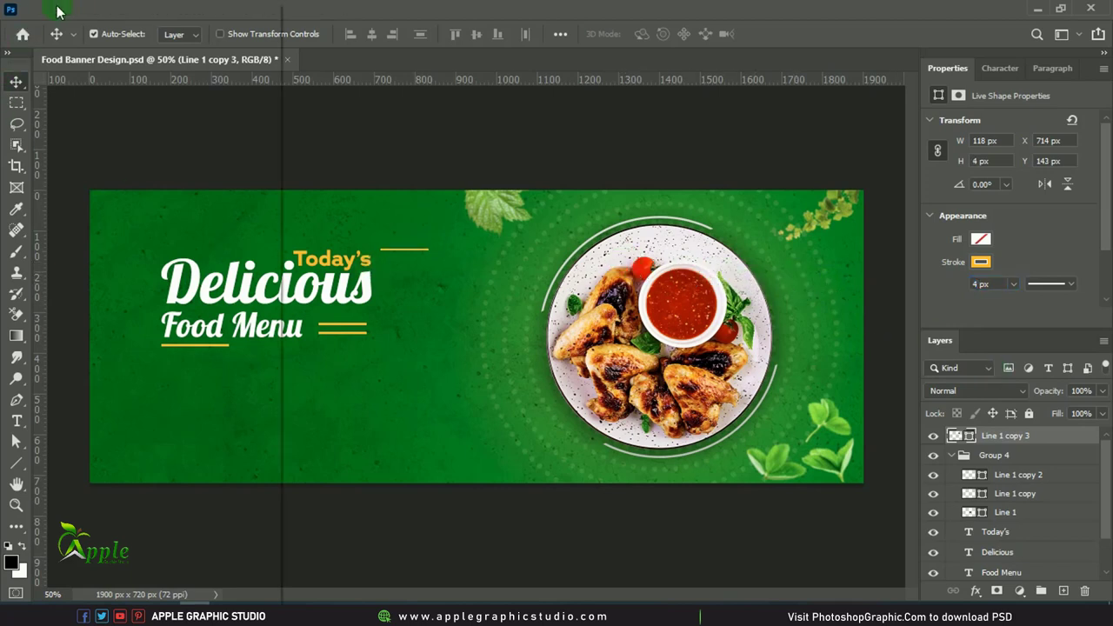
Shorten the copied line into a short dash tilted about 16°, then duplicate its layer.
{"action": "left_click", "coordinate": [59, 11]}
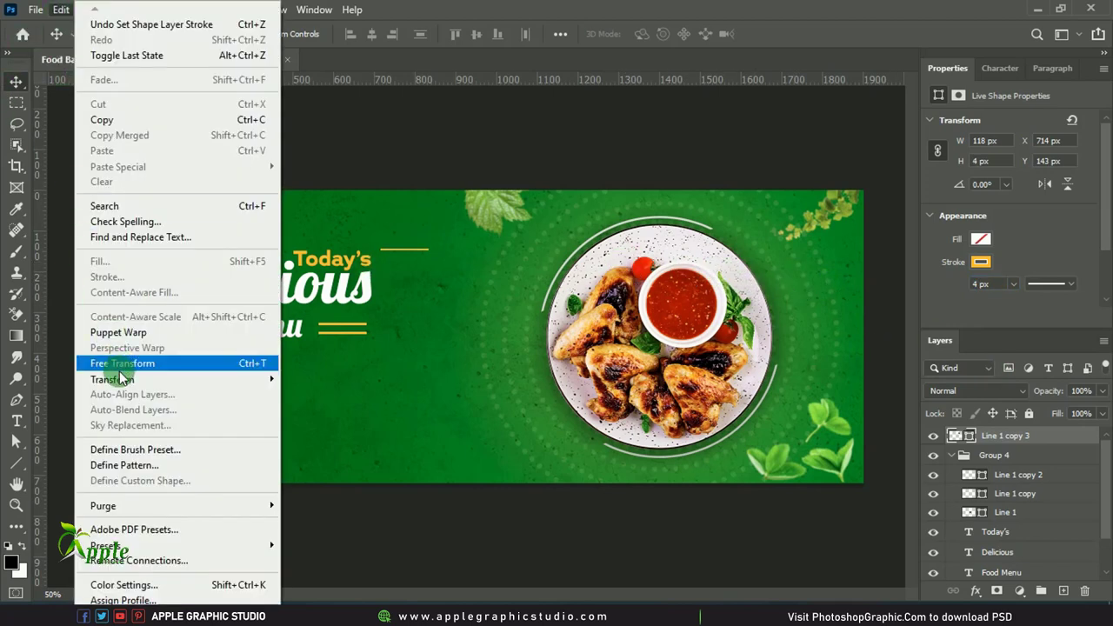
{"action": "left_click", "coordinate": [126, 362]}
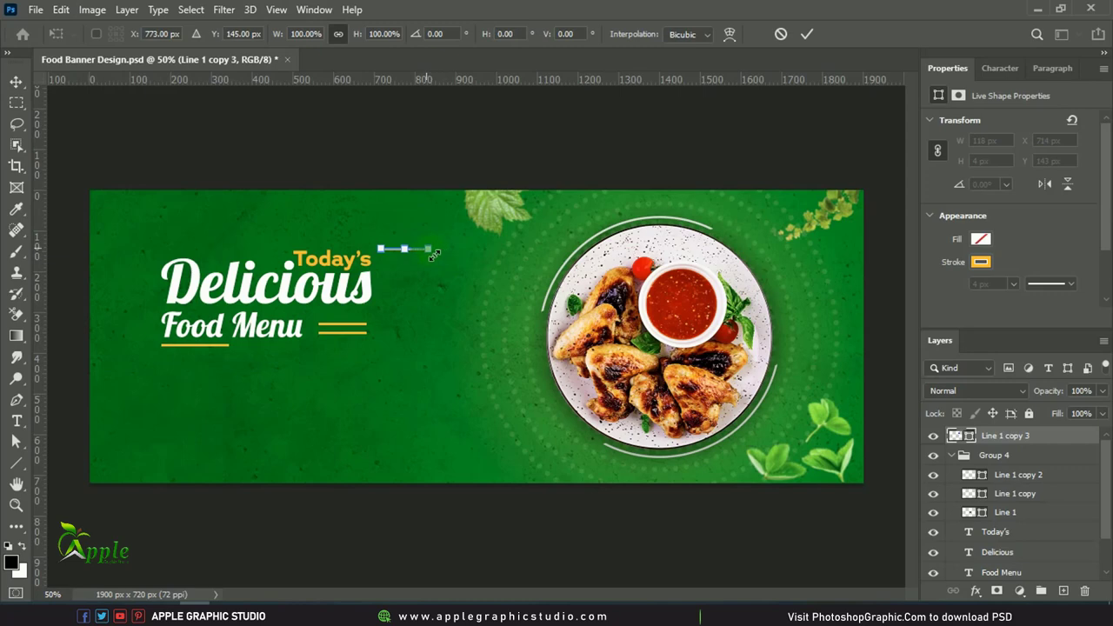
{"action": "key", "text": "ctrl+plus"}
{"action": "key", "text": "ctrl+plus"}
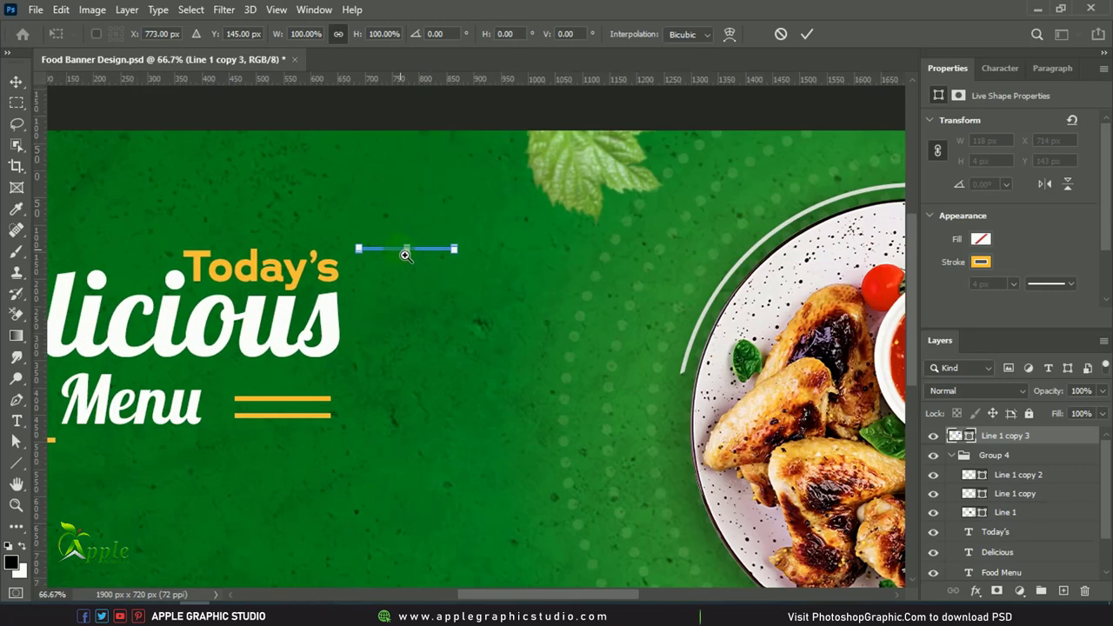
{"action": "key", "text": "ctrl+plus"}
{"action": "left_click_drag", "start_coordinate": [525, 258], "coordinate": [420, 255]}
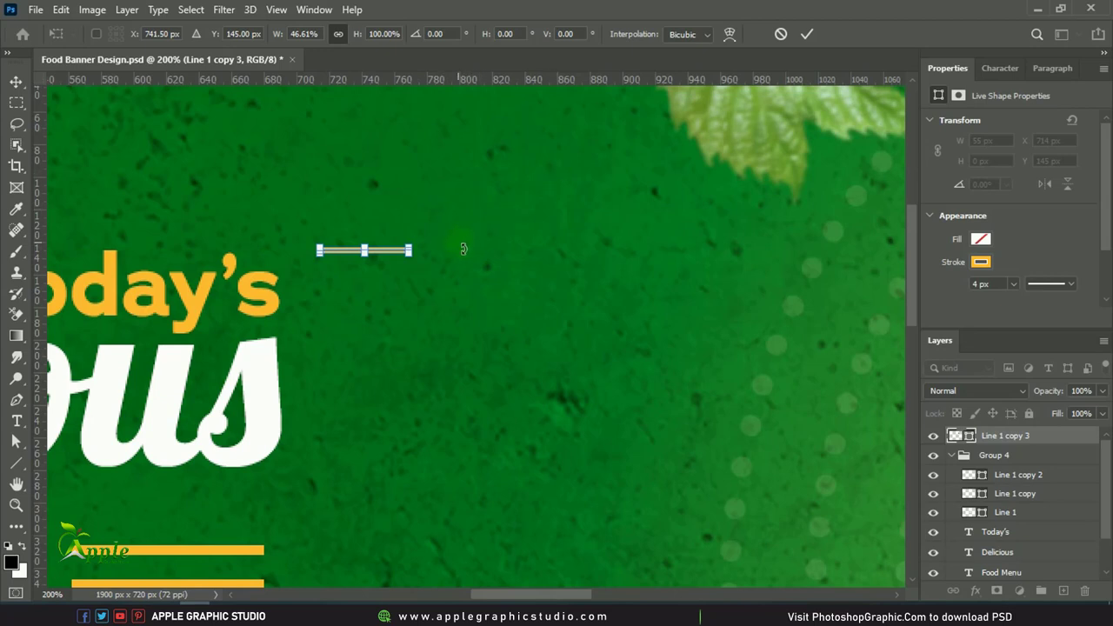
{"action": "left_click_drag", "start_coordinate": [464, 249], "coordinate": [460, 227]}
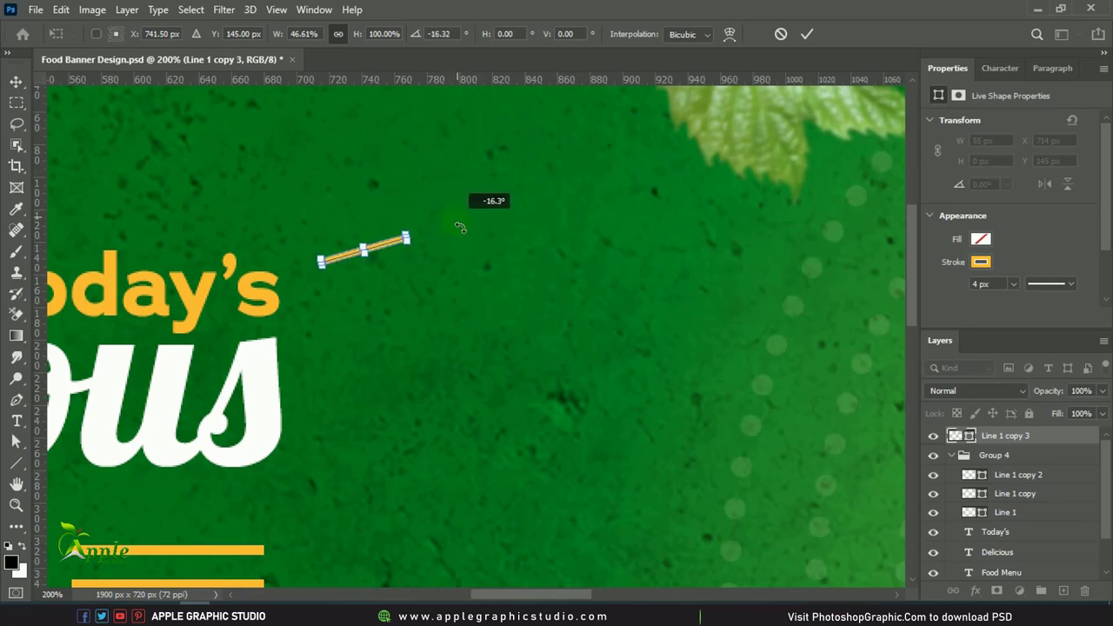
{"action": "left_click", "coordinate": [807, 34]}
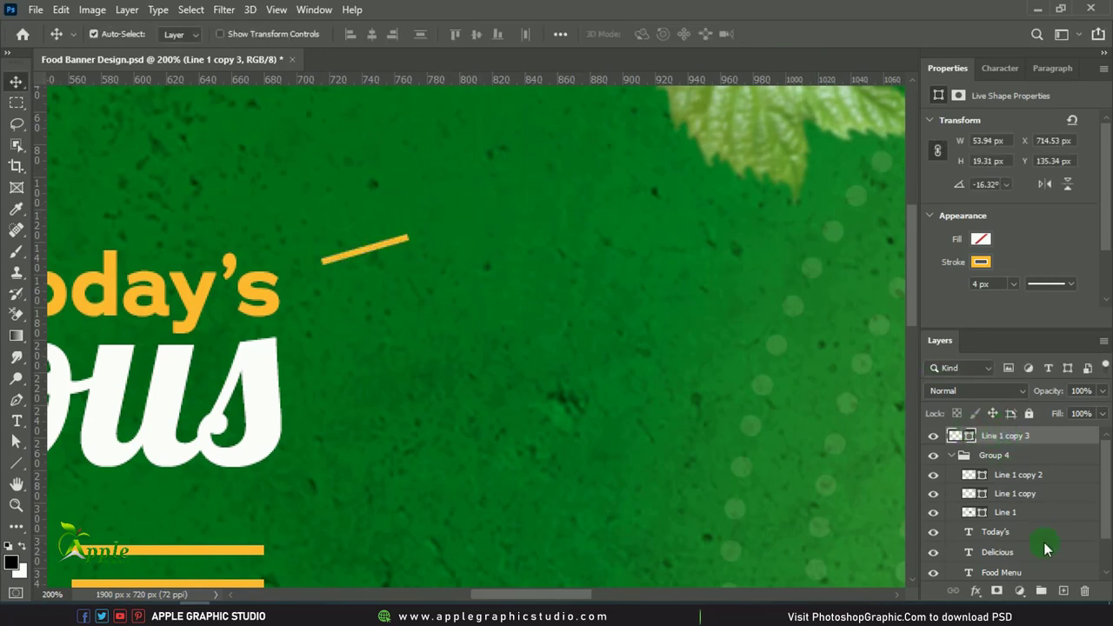
{"action": "left_click_drag", "start_coordinate": [1032, 435], "coordinate": [1075, 597]}
{"action": "left_click", "coordinate": [61, 9]}
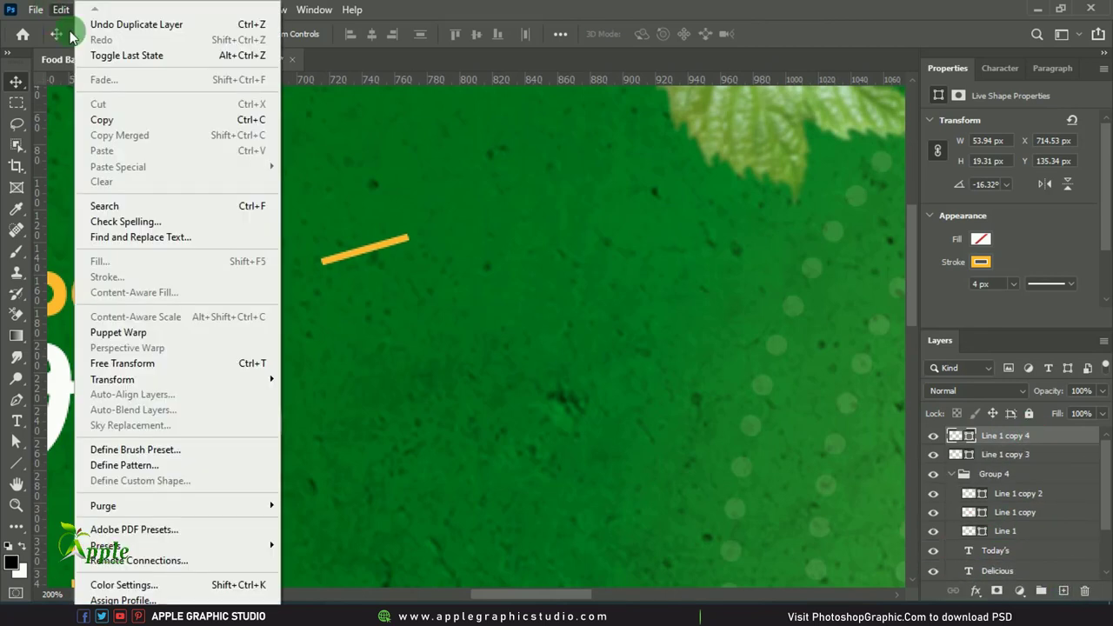
Rotate the dash copy more steeply and place it just above the first dash.
{"action": "left_click", "coordinate": [167, 365]}
{"action": "left_click_drag", "start_coordinate": [449, 200], "coordinate": [418, 167]}
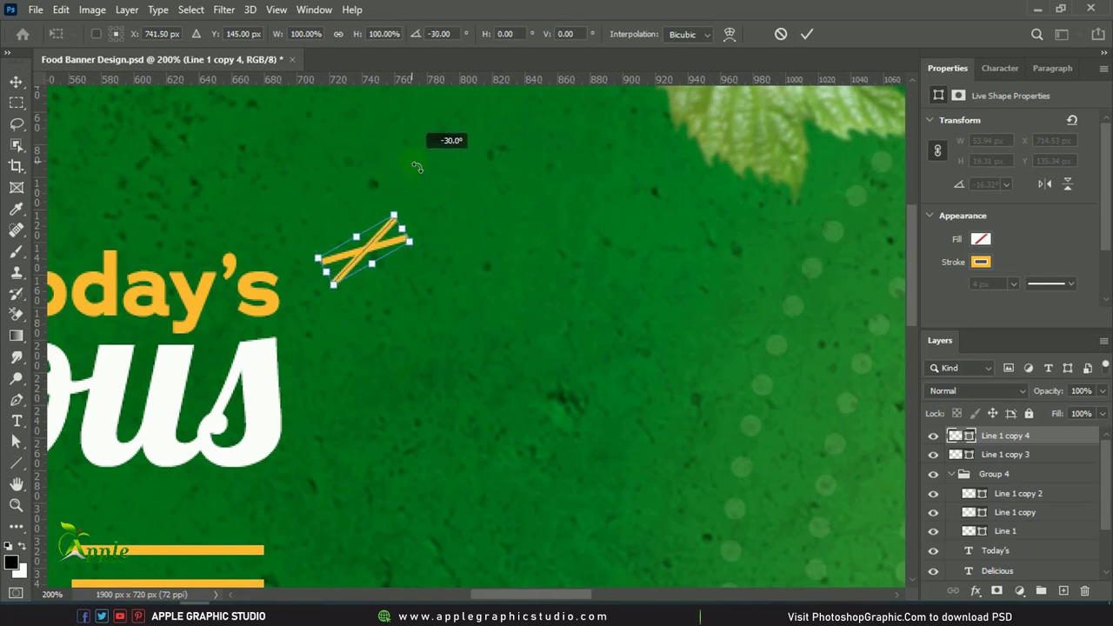
{"action": "mouse_move", "coordinate": [365, 236]}
{"action": "left_mouse_down"}
{"action": "mouse_move", "coordinate": [340, 211]}
{"action": "mouse_move", "coordinate": [346, 228]}
{"action": "left_mouse_up"}
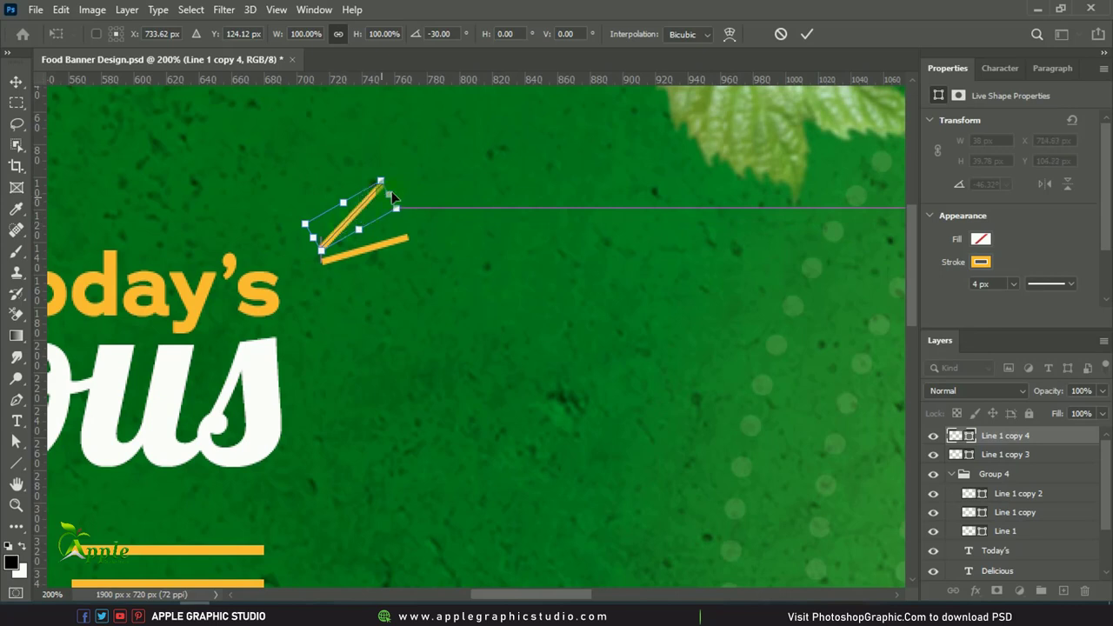
{"action": "left_click_drag", "start_coordinate": [409, 187], "coordinate": [448, 149]}
{"action": "left_click_drag", "start_coordinate": [361, 200], "coordinate": [346, 227]}
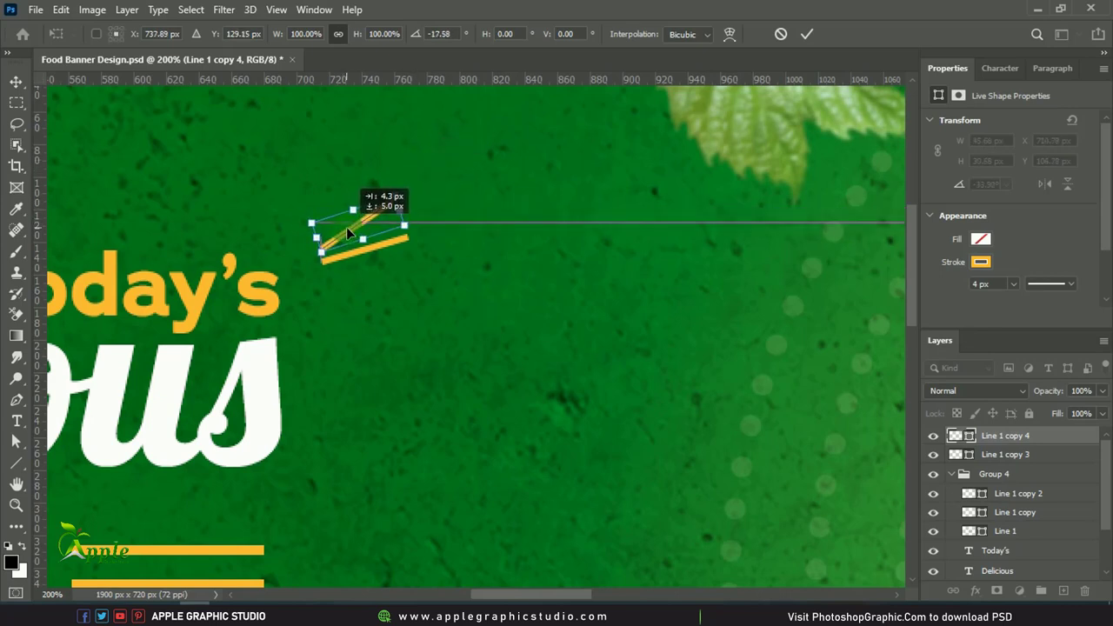
{"action": "left_click_drag", "start_coordinate": [416, 193], "coordinate": [428, 197]}
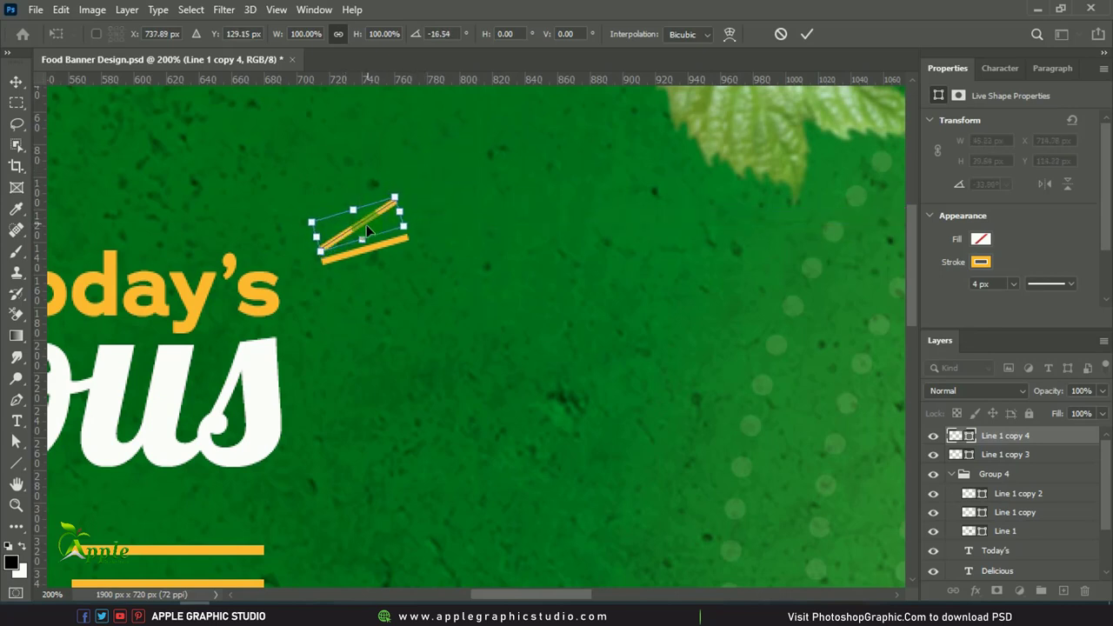
{"action": "left_click_drag", "start_coordinate": [359, 234], "coordinate": [359, 234]}
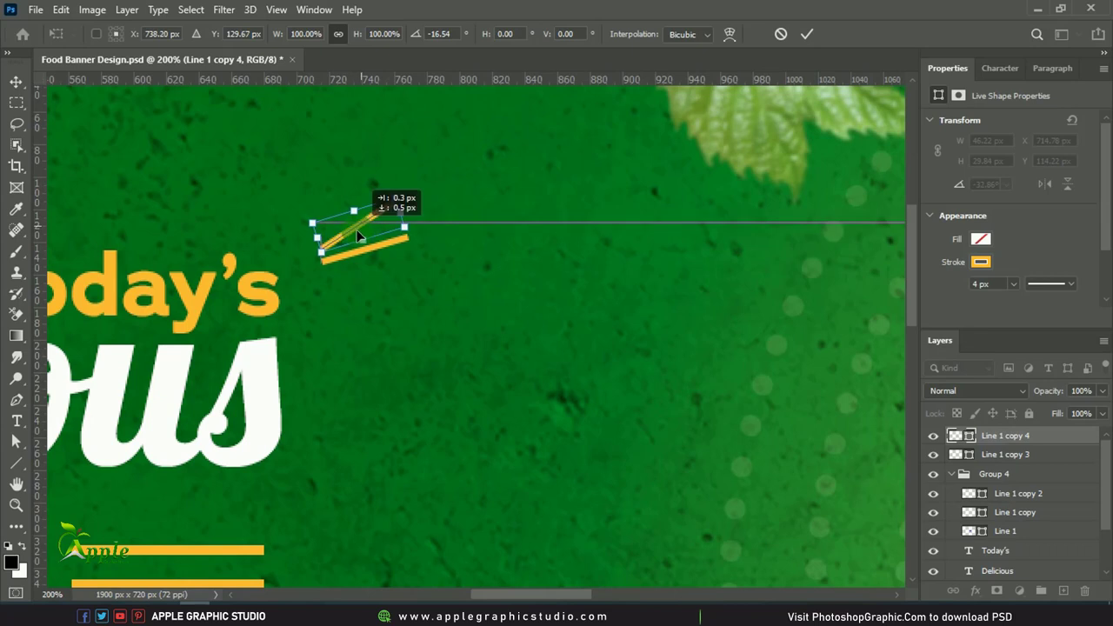
{"action": "left_click", "coordinate": [807, 33]}
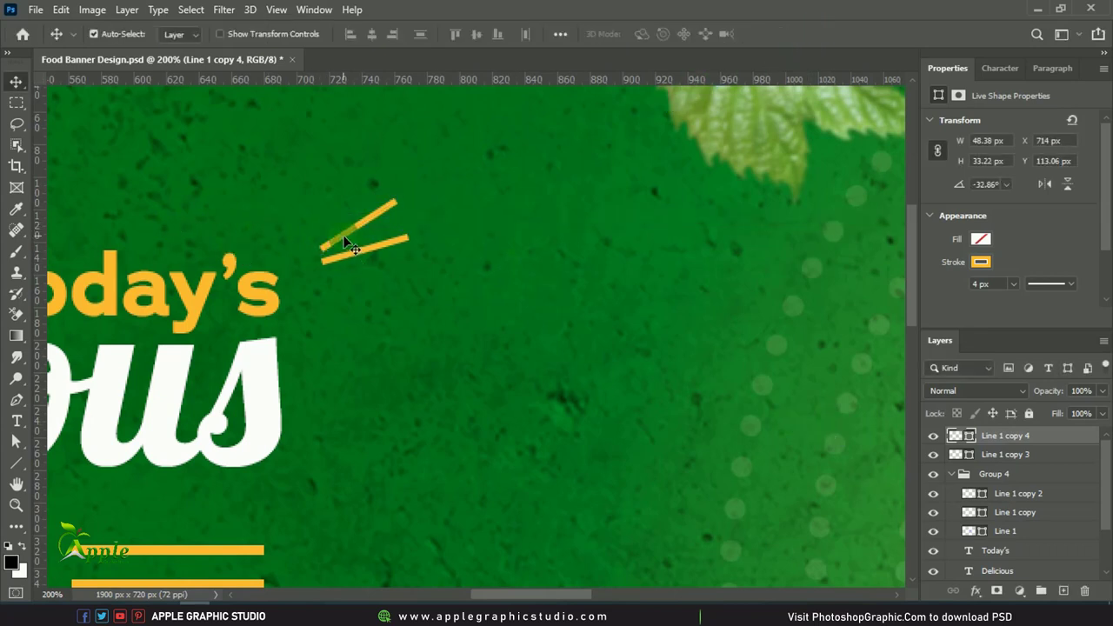
Nudge the upper dash slightly left, then select and duplicate the lower dash layer (Line 1 copy 3).
{"action": "key", "text": "Left"}
{"action": "key", "text": "Left"}
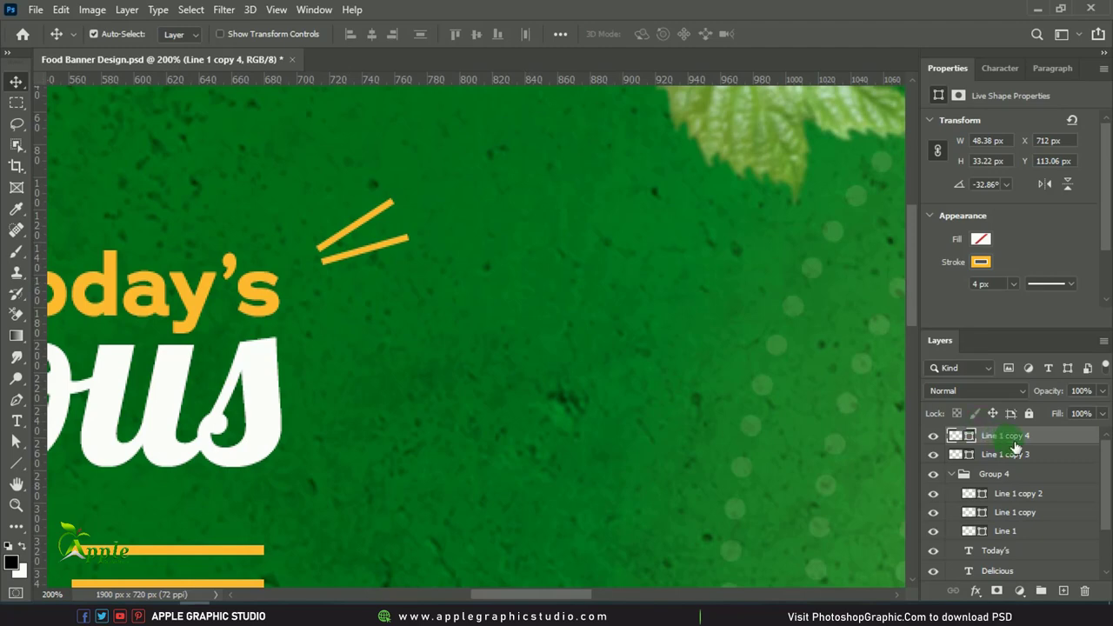
{"action": "left_click", "coordinate": [991, 454]}
{"action": "left_click", "coordinate": [914, 452]}
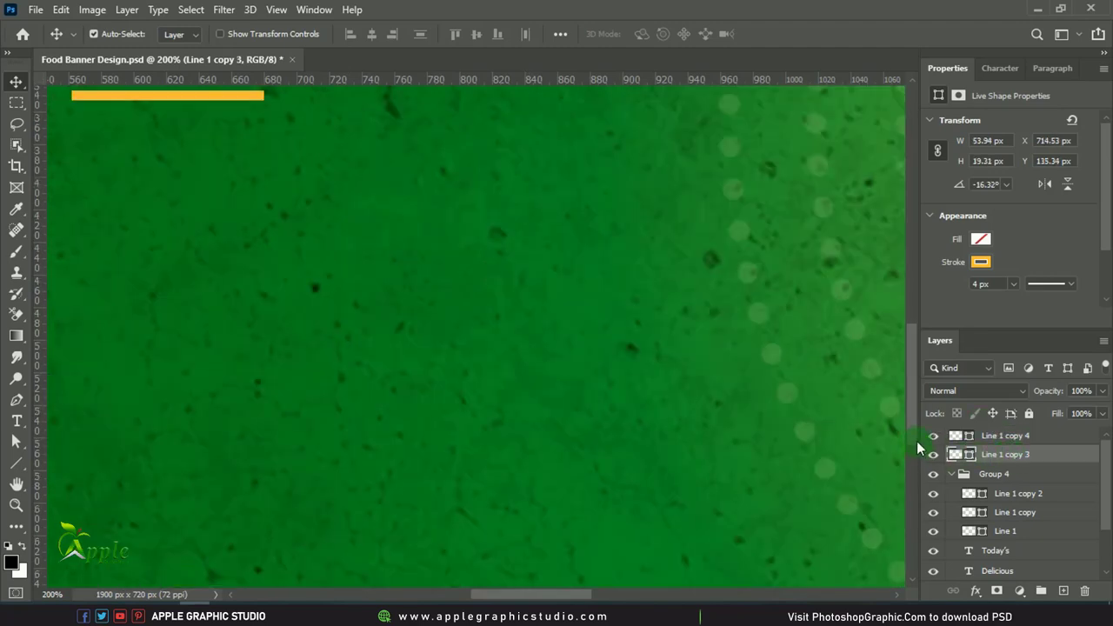
{"action": "mouse_move", "coordinate": [917, 441]}
{"action": "left_mouse_down"}
{"action": "mouse_move", "coordinate": [909, 256]}
{"action": "mouse_move", "coordinate": [926, 301]}
{"action": "left_mouse_up"}
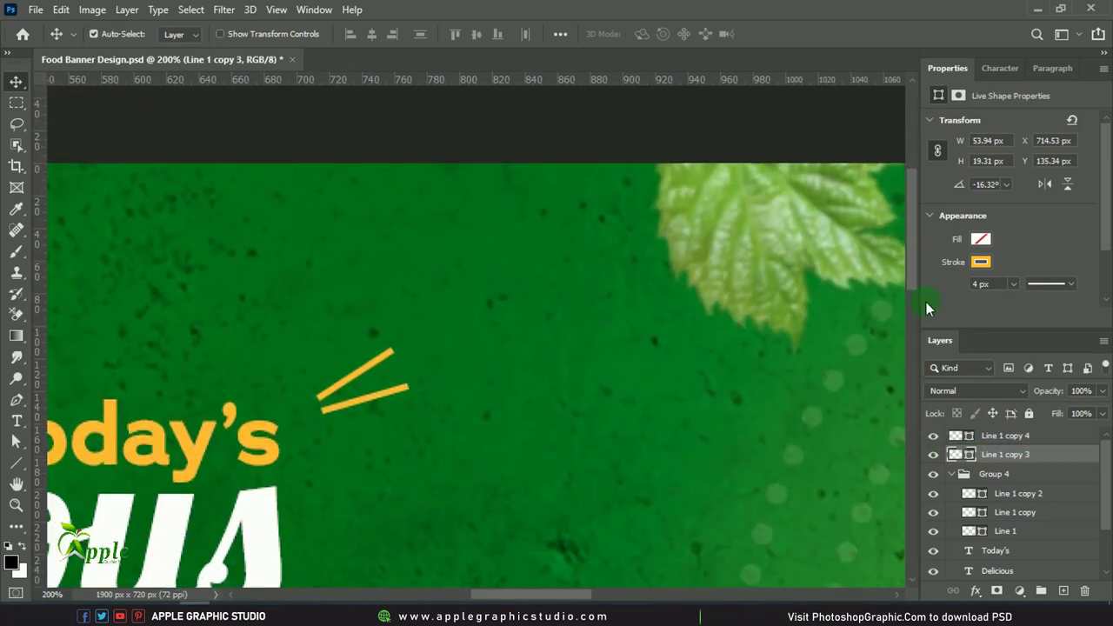
{"action": "left_click_drag", "start_coordinate": [999, 454], "coordinate": [1071, 600]}
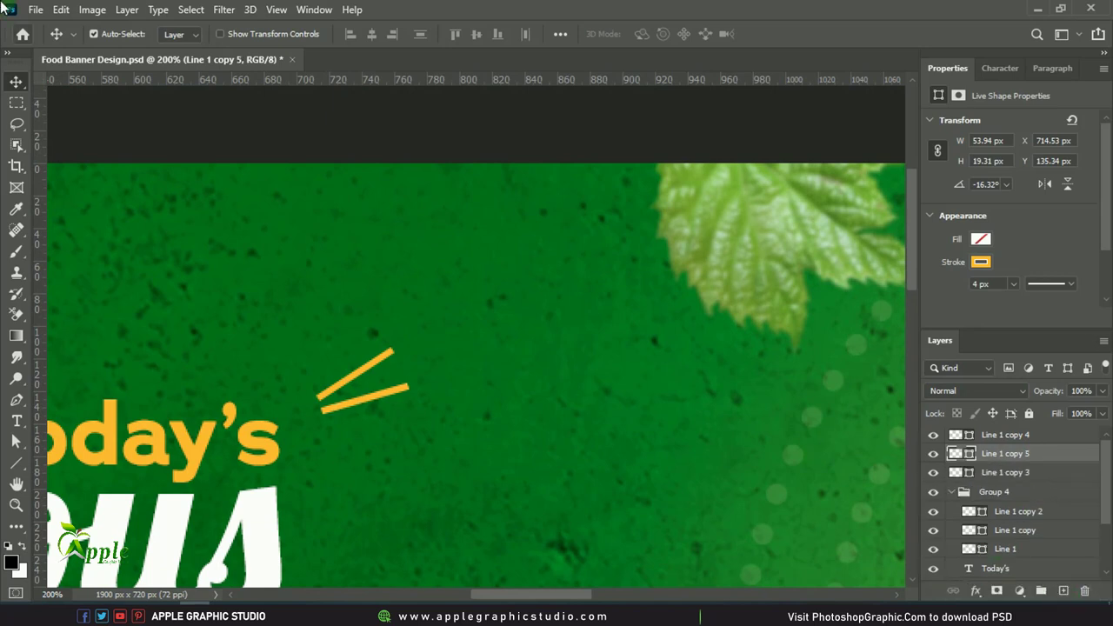
Rotate the copied dash about 21° and move it below the other two dashes.
{"action": "left_click", "coordinate": [60, 9]}
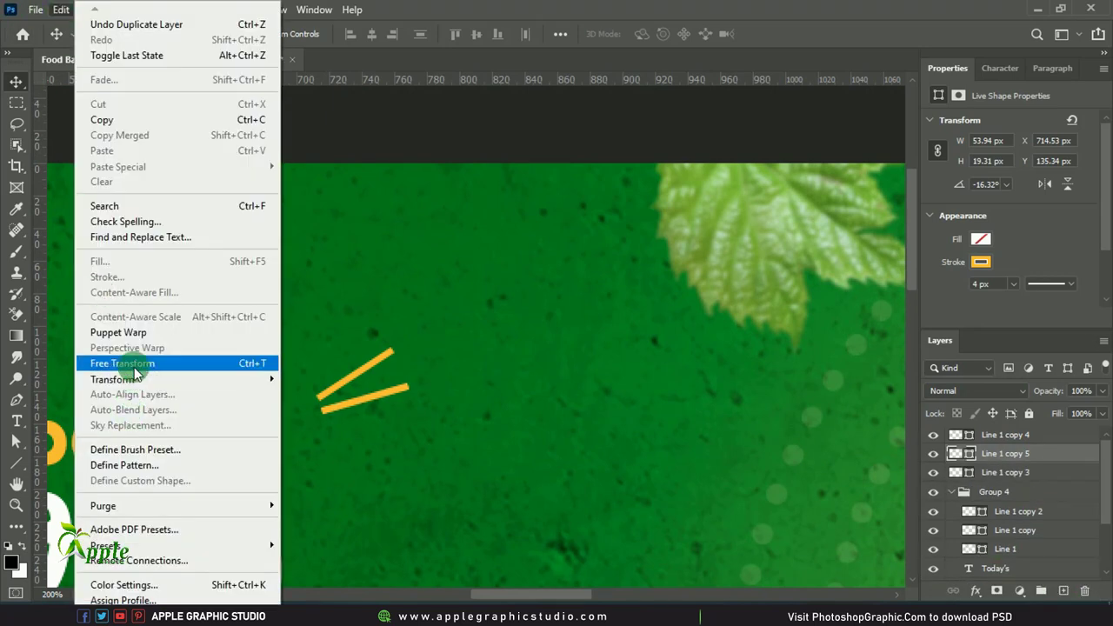
{"action": "left_click", "coordinate": [134, 364]}
{"action": "left_click_drag", "start_coordinate": [440, 410], "coordinate": [441, 439]}
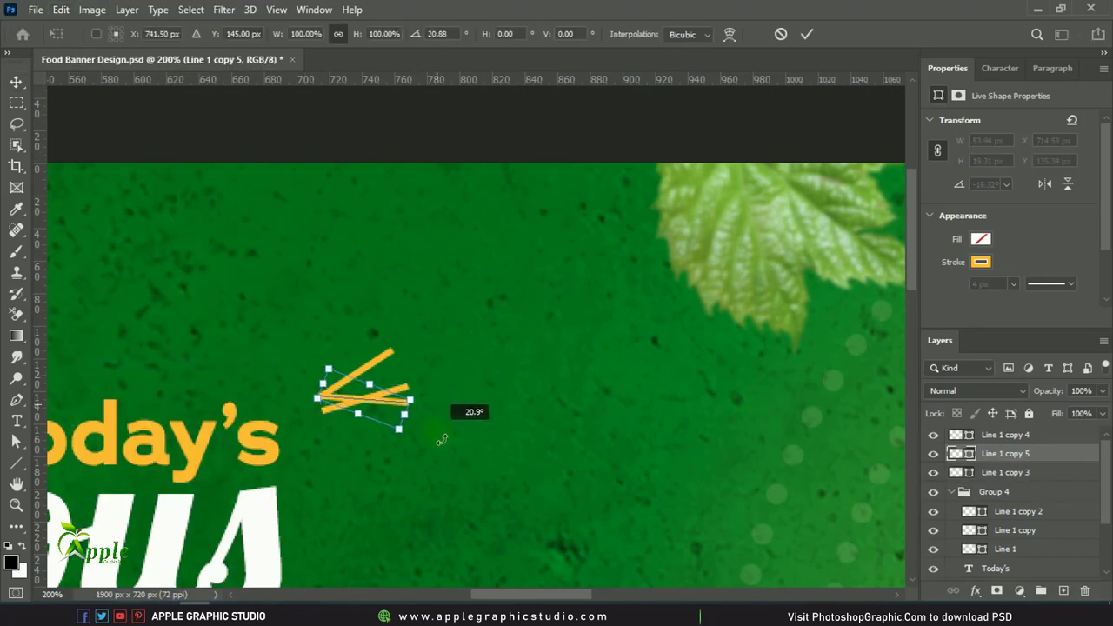
{"action": "left_click_drag", "start_coordinate": [374, 398], "coordinate": [381, 430]}
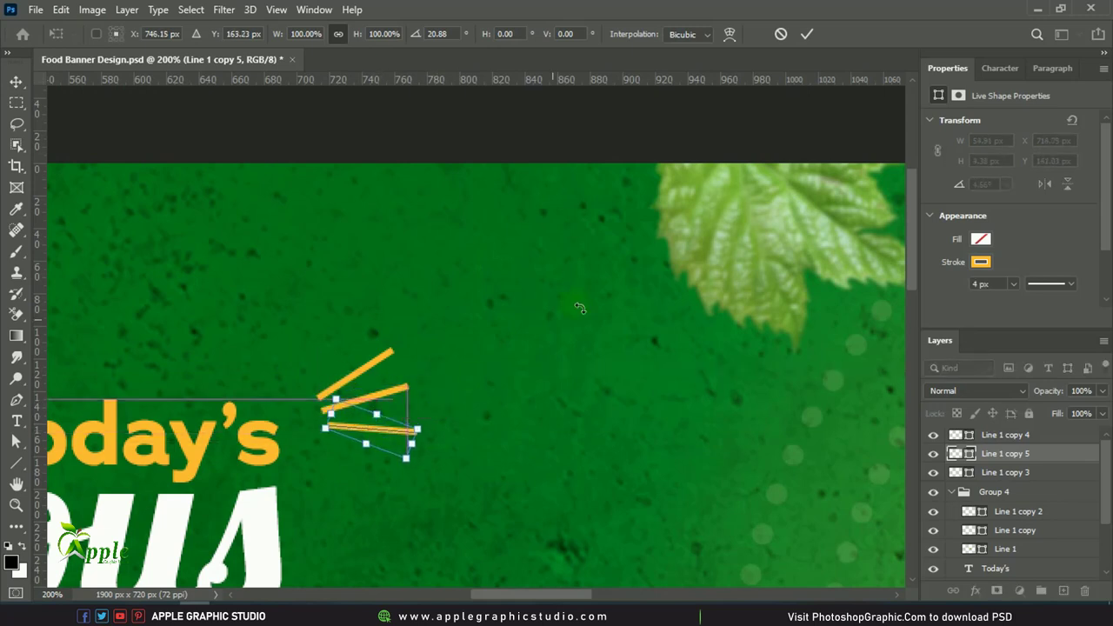
{"action": "left_click", "coordinate": [810, 35]}
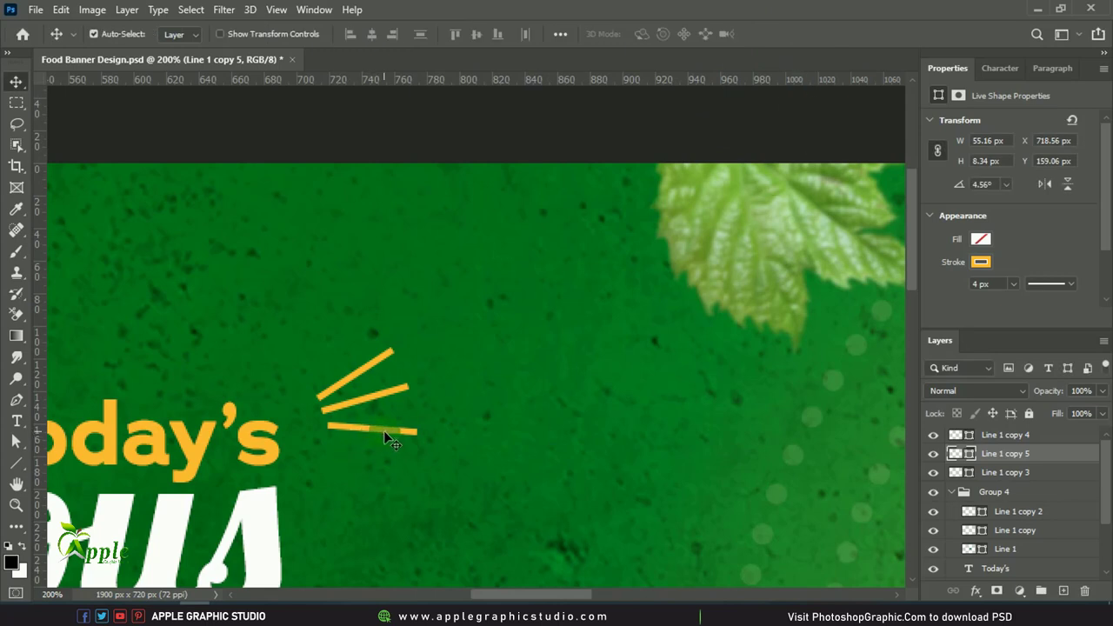
Re-rotate the third dash to lie nearly flat and nudge it up two steps.
{"action": "key", "text": "ctrl+t"}
{"action": "left_click_drag", "start_coordinate": [437, 418], "coordinate": [447, 408]}
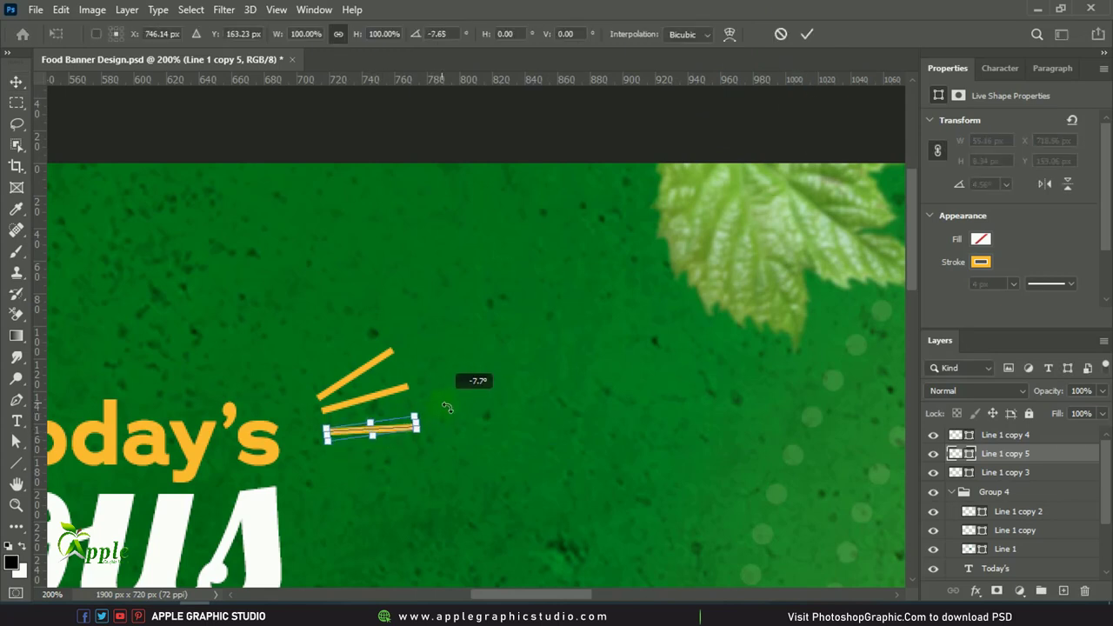
{"action": "key", "text": "Up"}
{"action": "key", "text": "Up"}
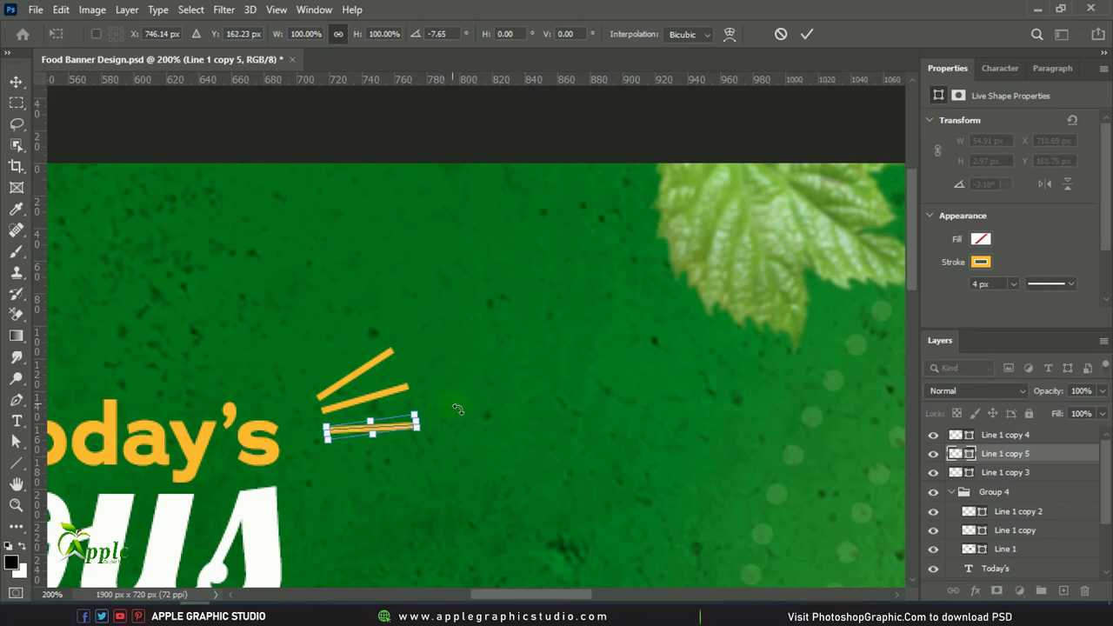
{"action": "key", "text": "Up"}
{"action": "key", "text": "Up"}
{"action": "left_click", "coordinate": [815, 38]}
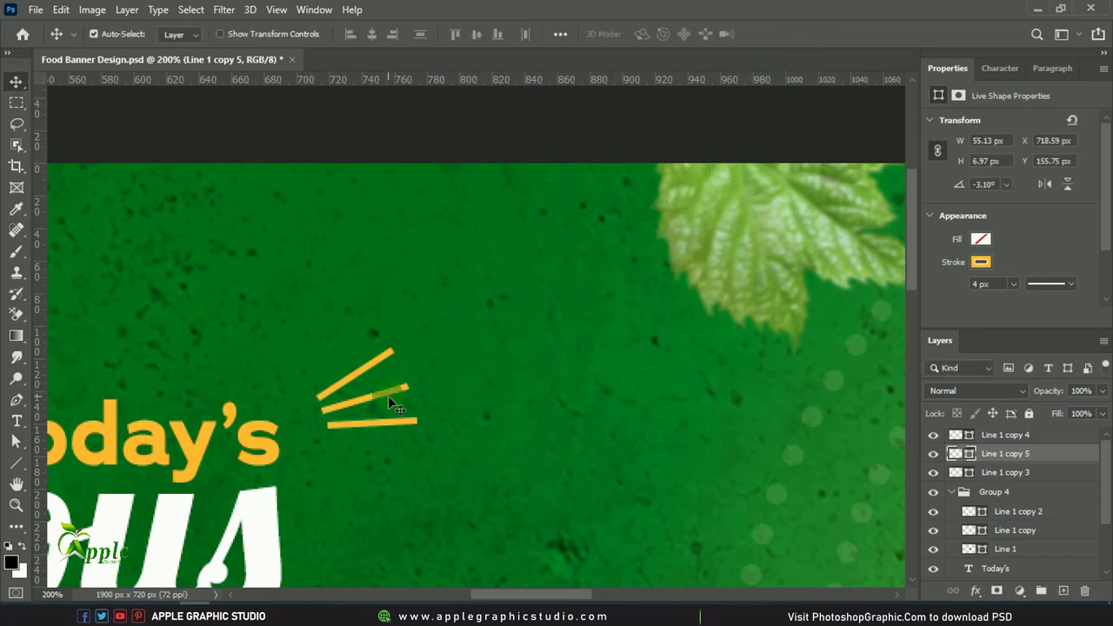
Lengthen and adjust the middle sparkle dash, then zoom out.
{"action": "left_click", "coordinate": [383, 425]}
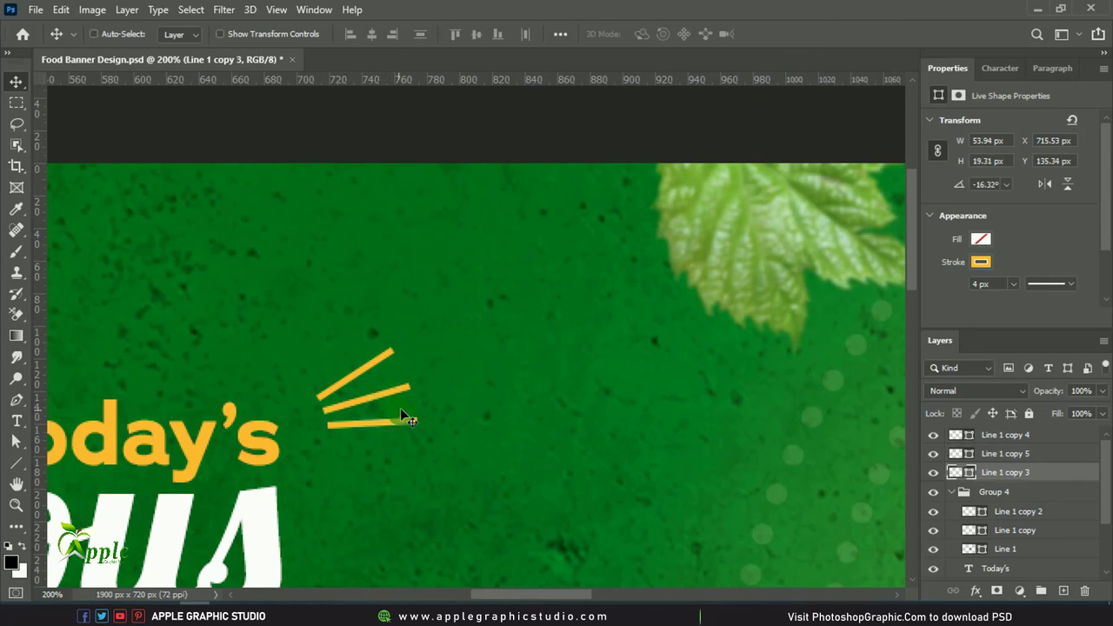
{"action": "key", "text": "ctrl+alt+t"}
{"action": "left_click_drag", "start_coordinate": [426, 383], "coordinate": [445, 378]}
{"action": "scroll", "coordinate": [481, 345], "scroll_direction": "down", "scroll_amount": 2}
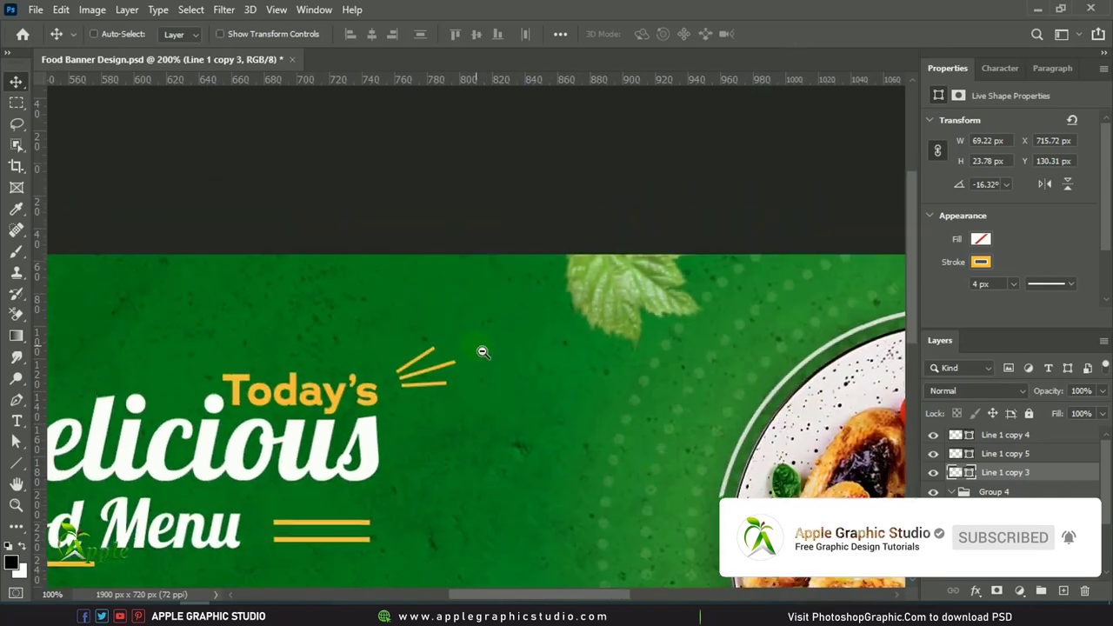
{"action": "scroll", "coordinate": [480, 345], "scroll_direction": "down", "scroll_amount": 2}
Group the three dash layers, tilt the group upward and raise it slightly above 'Today's'.
{"action": "left_click", "coordinate": [1026, 442], "text": "shift"}
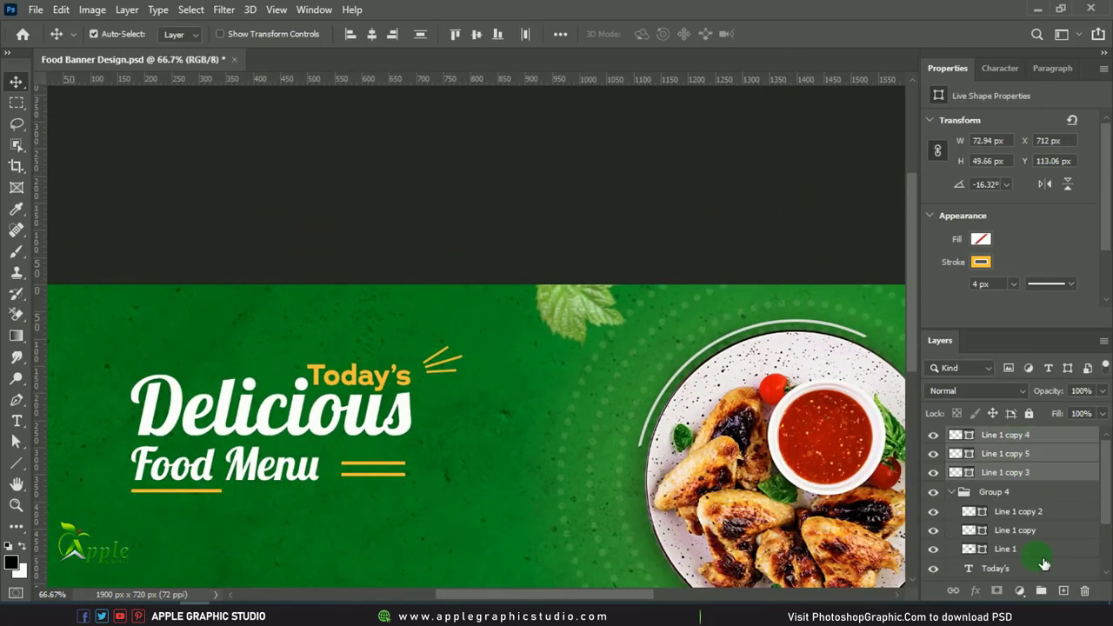
{"action": "key", "text": "ctrl+g"}
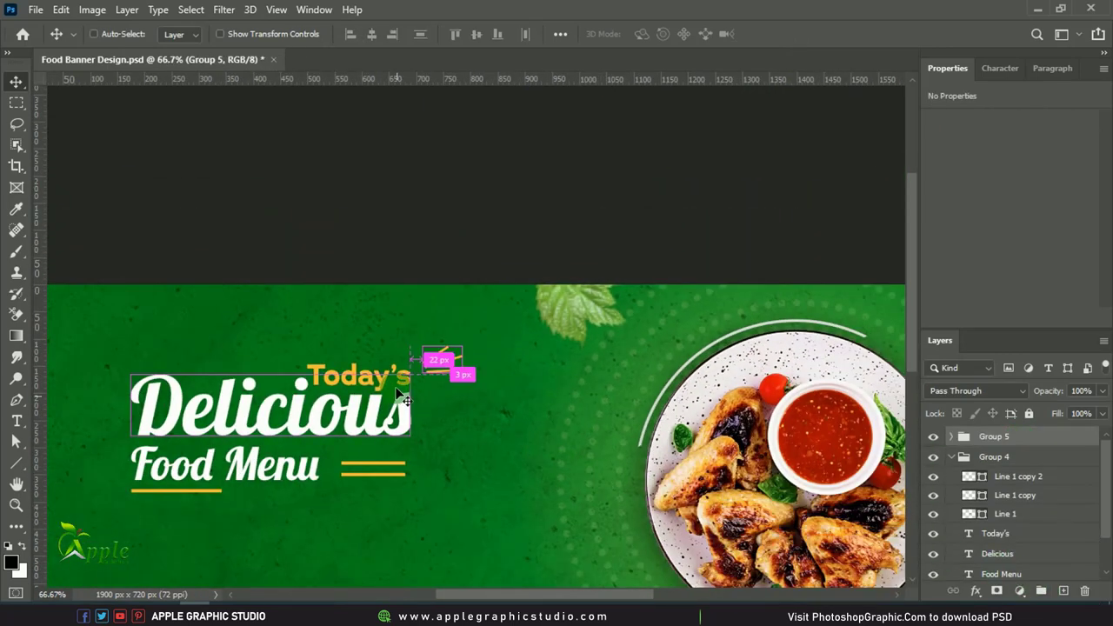
{"action": "key", "text": "ctrl+t"}
{"action": "mouse_move", "coordinate": [502, 353]}
{"action": "left_mouse_down"}
{"action": "mouse_move", "coordinate": [500, 343]}
{"action": "mouse_move", "coordinate": [504, 357]}
{"action": "mouse_move", "coordinate": [432, 359]}
{"action": "mouse_move", "coordinate": [488, 352]}
{"action": "left_mouse_up"}
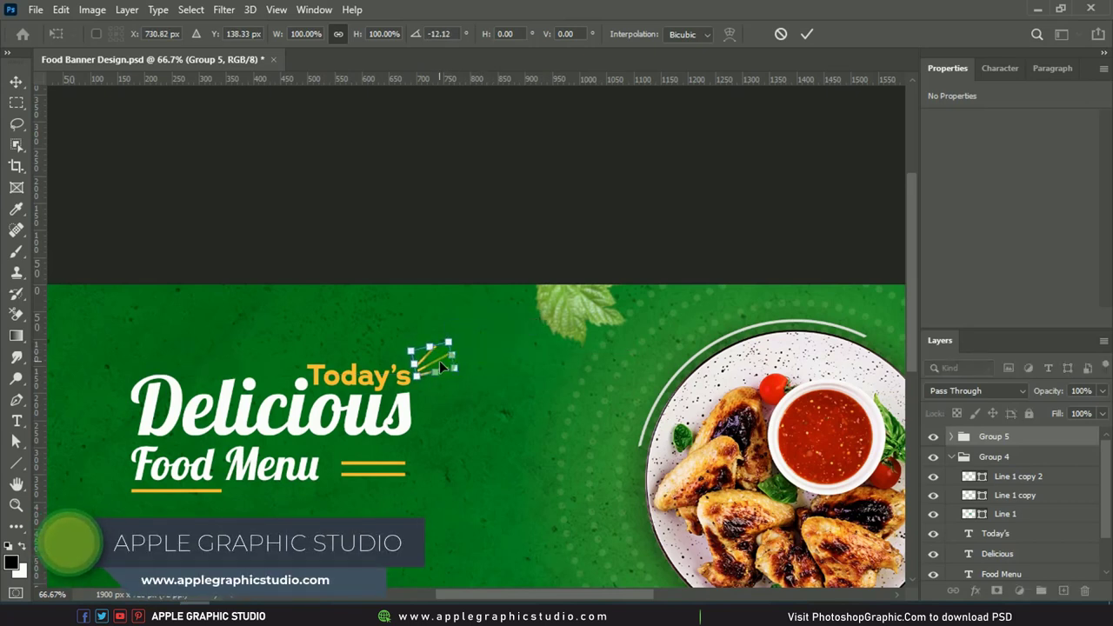
{"action": "left_click_drag", "start_coordinate": [435, 358], "coordinate": [436, 354]}
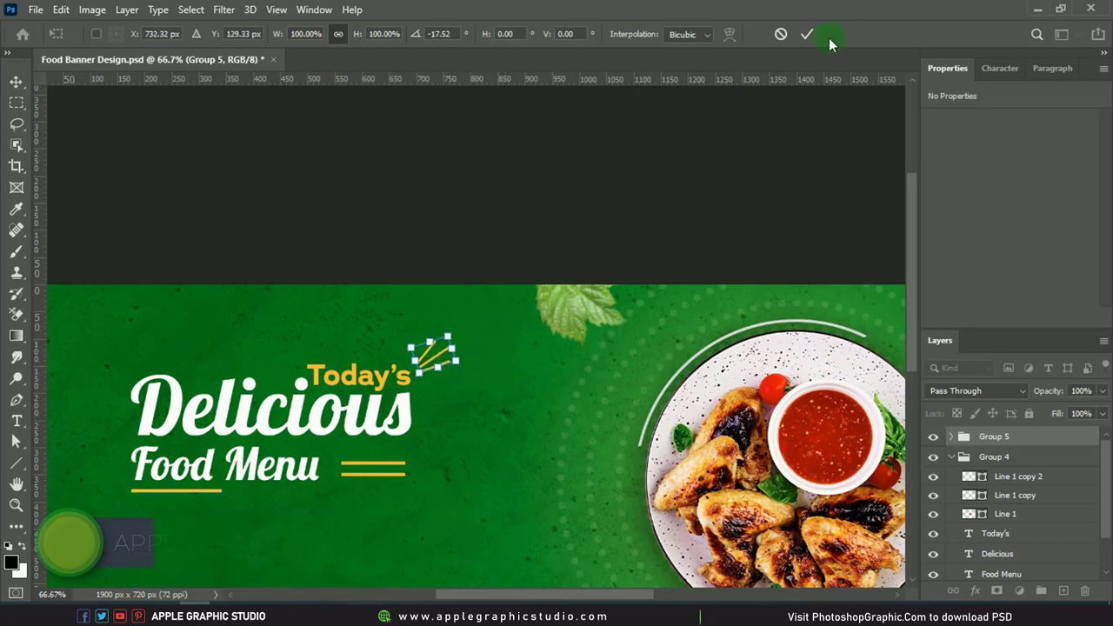
{"action": "left_click", "coordinate": [807, 35]}
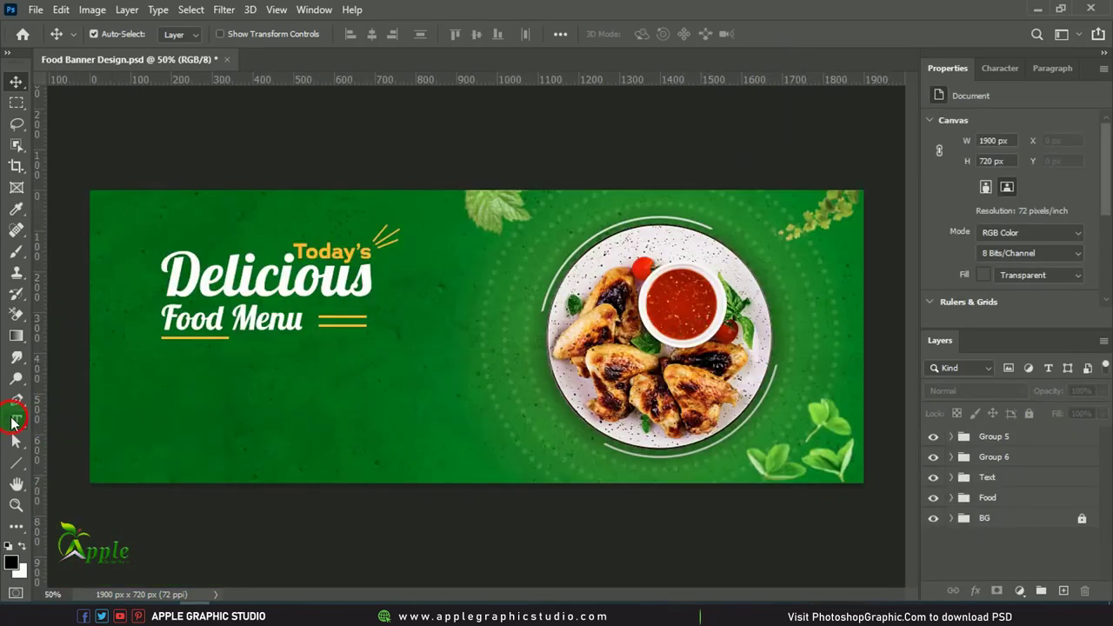
Add a paragraph text box below 'Food Menu' in 15 pt, left-aligned Open Sans.
{"action": "left_click", "coordinate": [15, 422]}
{"action": "left_click_drag", "start_coordinate": [172, 366], "coordinate": [373, 413]}
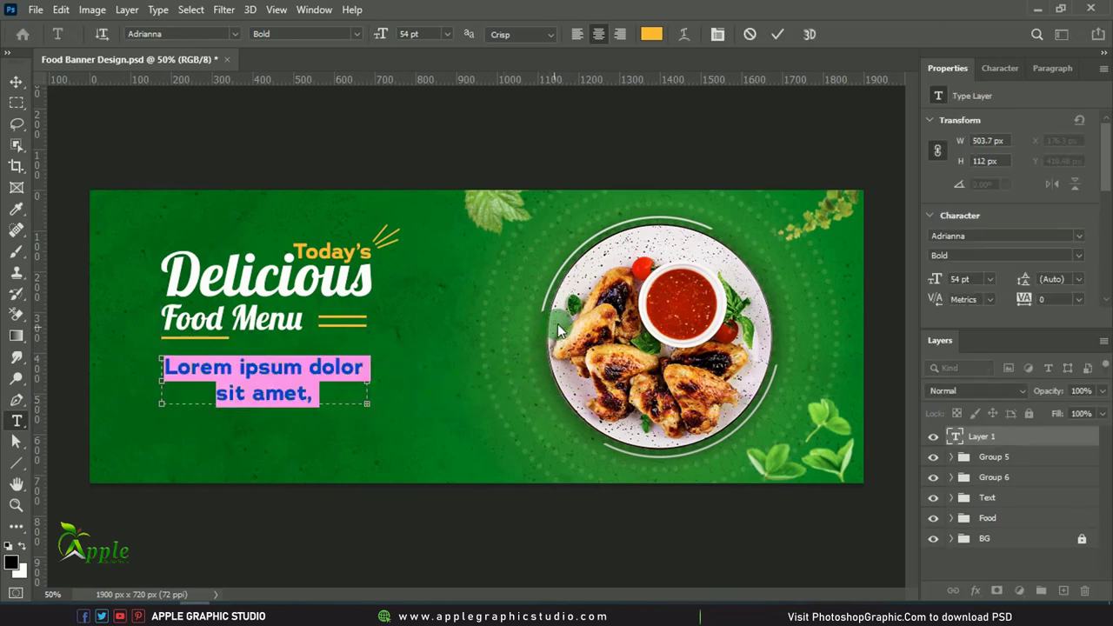
{"action": "left_click", "coordinate": [1000, 69]}
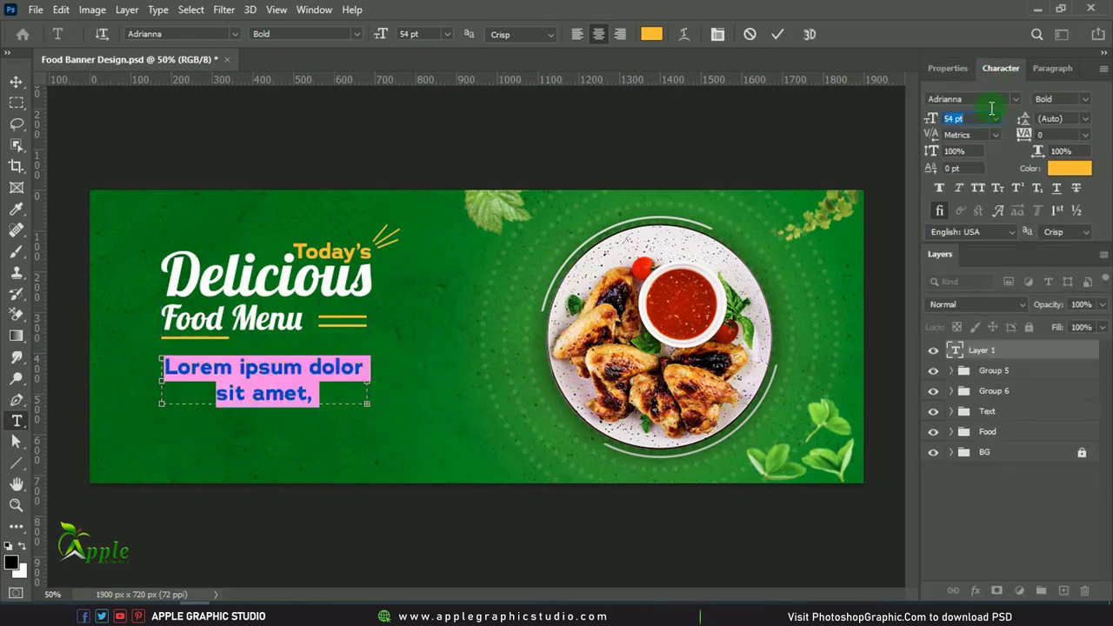
{"action": "type", "text": "15"}
{"action": "key", "text": "Return"}
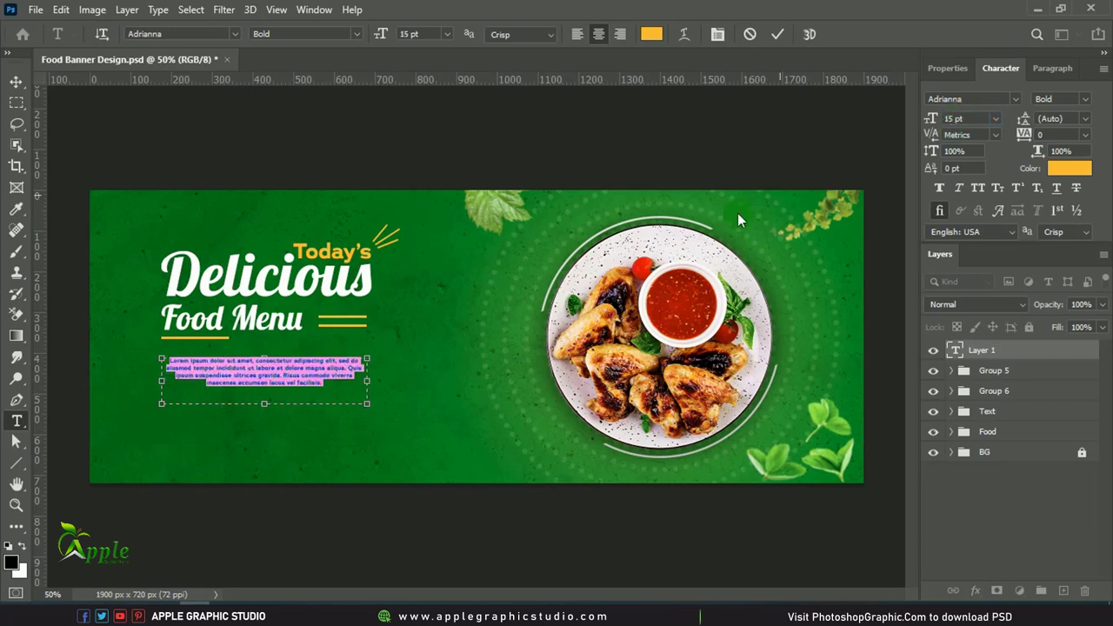
{"action": "left_click", "coordinate": [578, 35]}
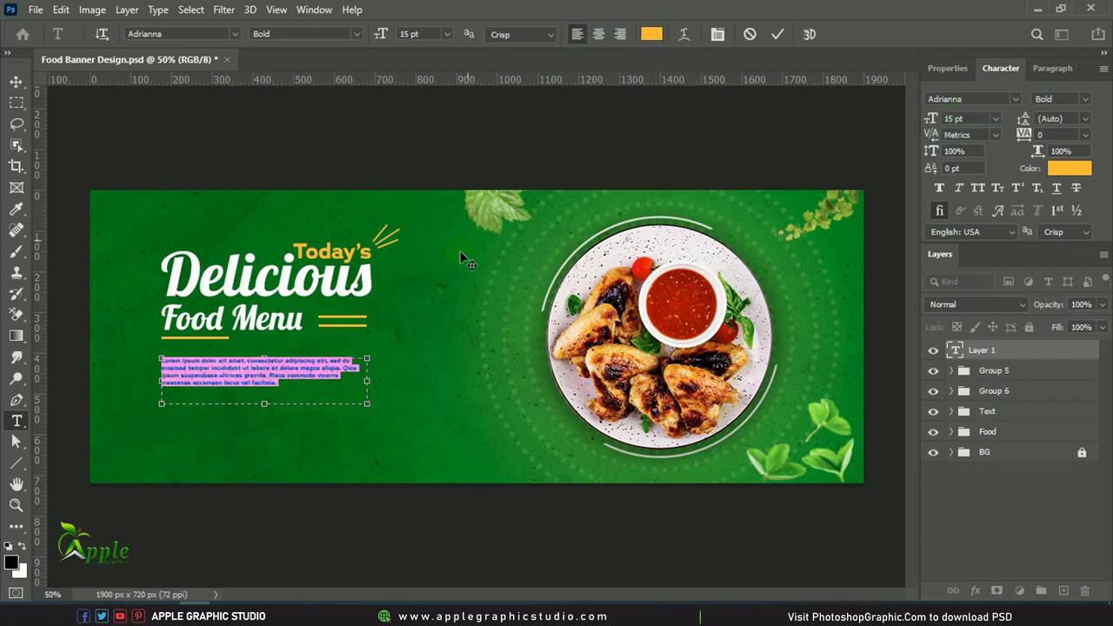
{"action": "key", "text": "ctrl+plus"}
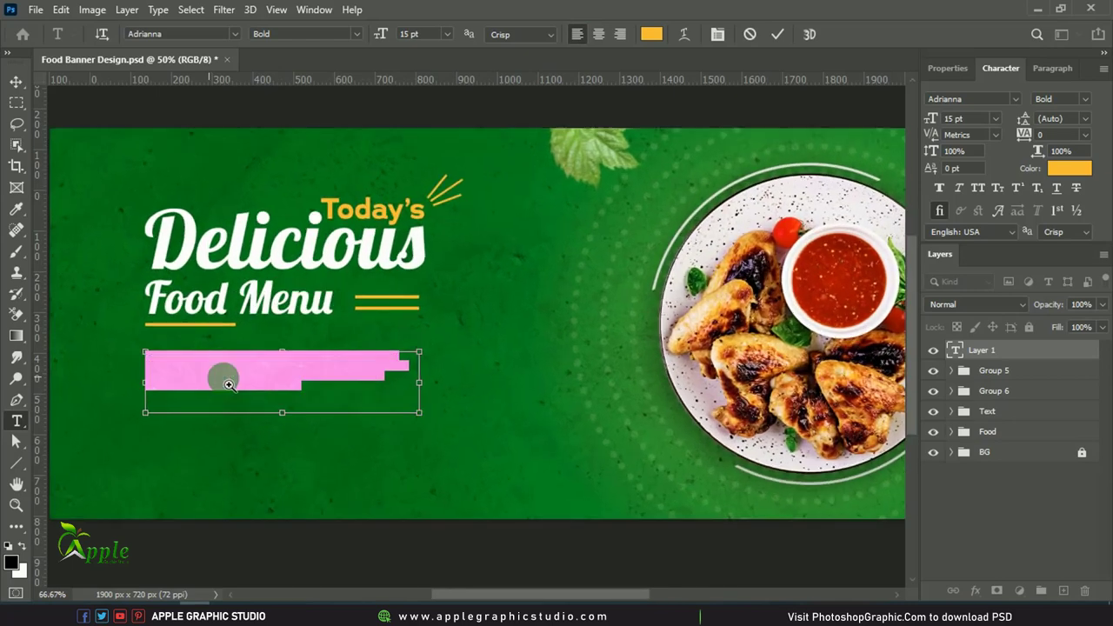
{"action": "left_click", "coordinate": [1019, 98]}
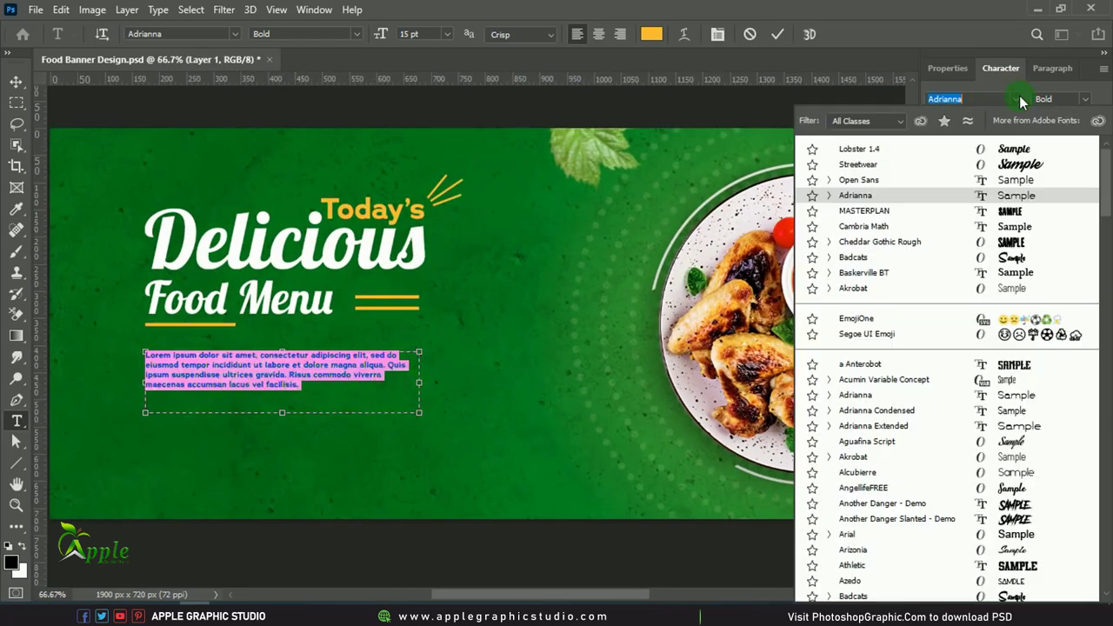
{"action": "left_click", "coordinate": [870, 181]}
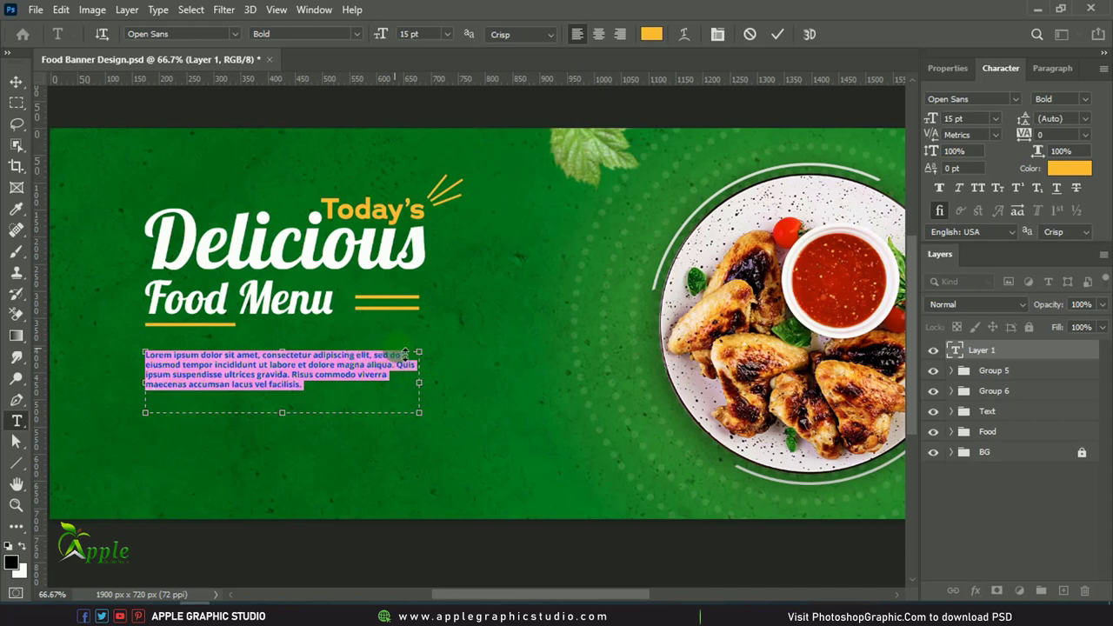
Delete the paragraph's last line so it ends at 'Risus commodo viverra.'.
{"action": "left_click", "coordinate": [404, 362]}
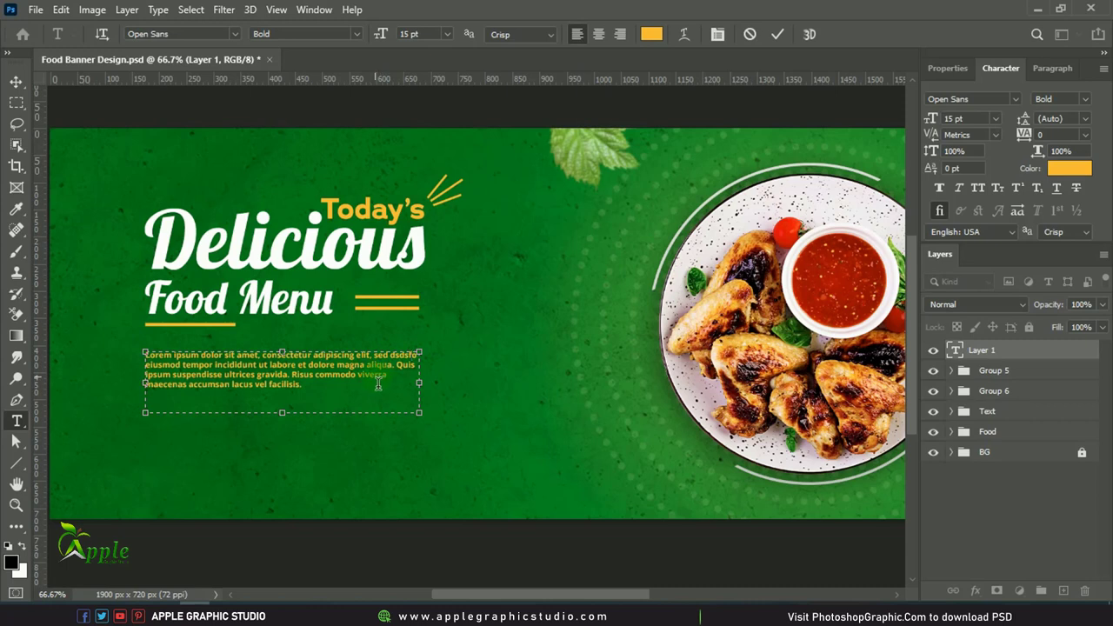
{"action": "left_click_drag", "start_coordinate": [304, 384], "coordinate": [93, 401]}
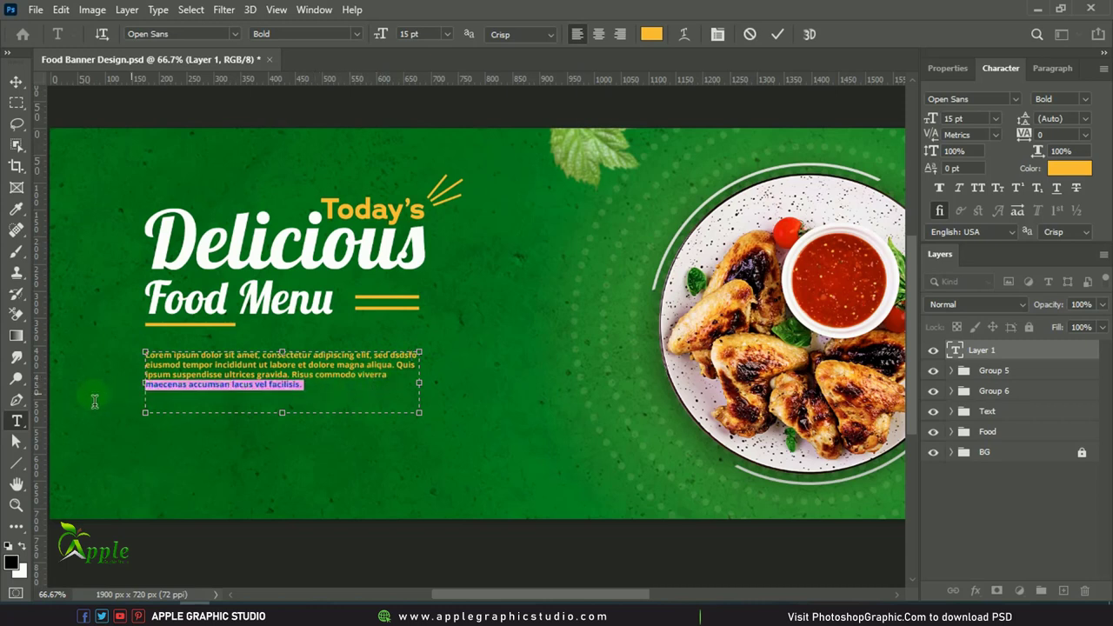
{"action": "key", "text": "BackSpace"}
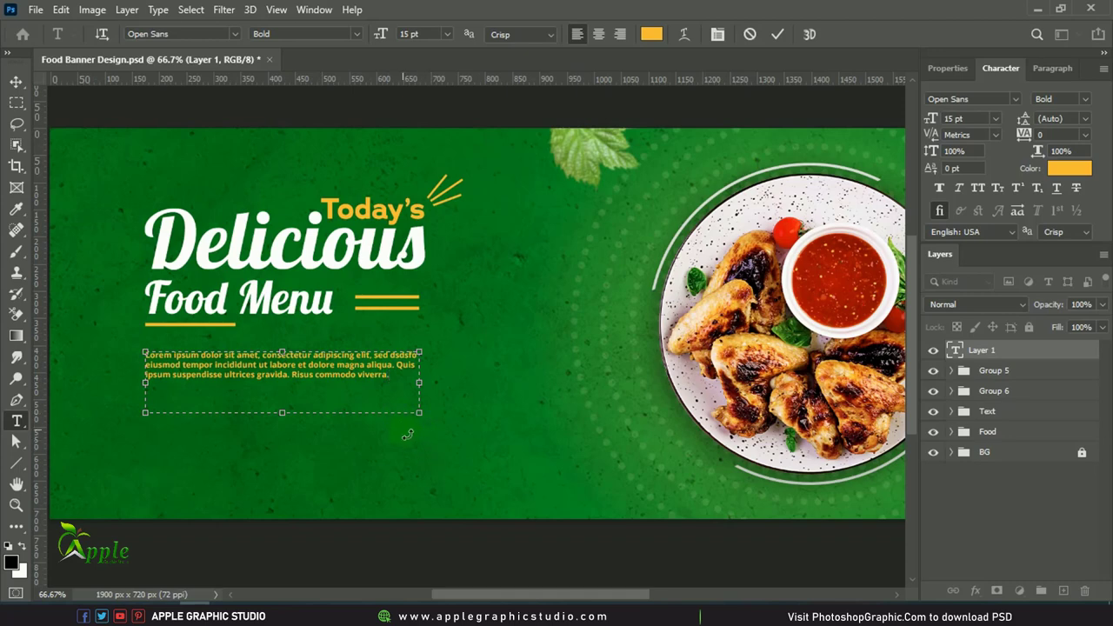
{"action": "left_click", "coordinate": [16, 81]}
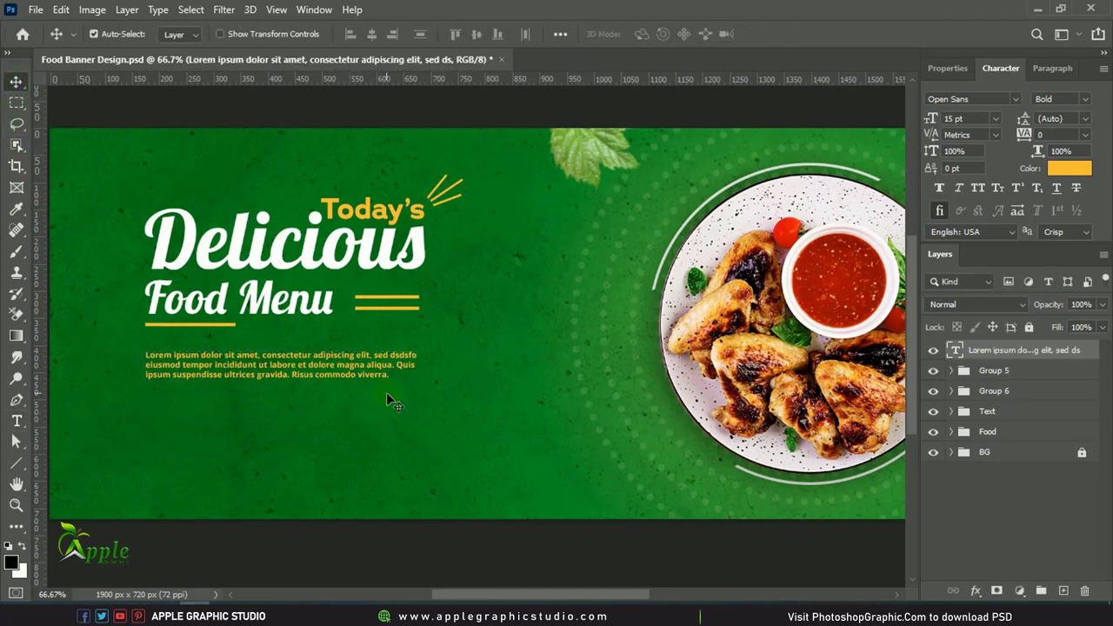
Change the paragraph colour to light grey #dfdfdf and nudge it slightly right.
{"action": "left_click", "coordinate": [1069, 168]}
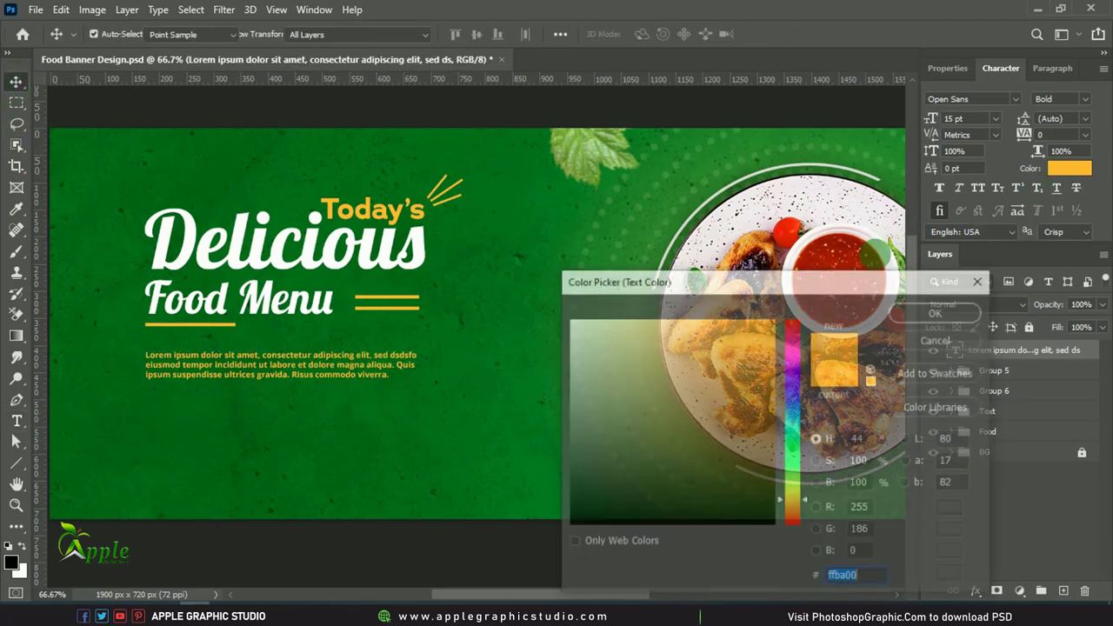
{"action": "left_click", "coordinate": [568, 367]}
{"action": "left_click_drag", "start_coordinate": [568, 367], "coordinate": [568, 344]}
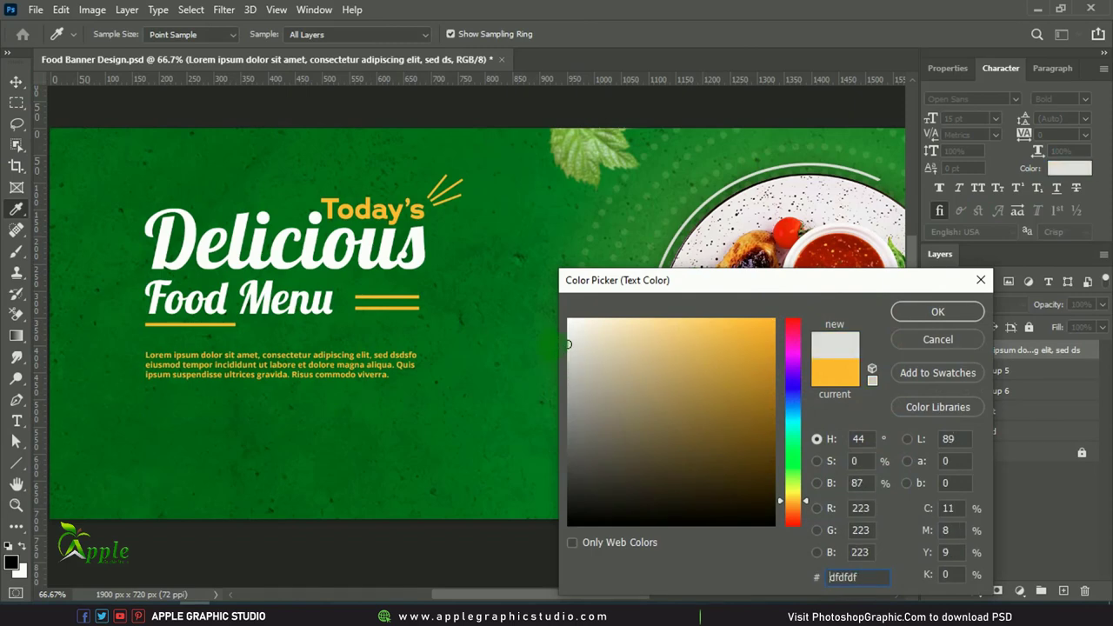
{"action": "left_click", "coordinate": [931, 311]}
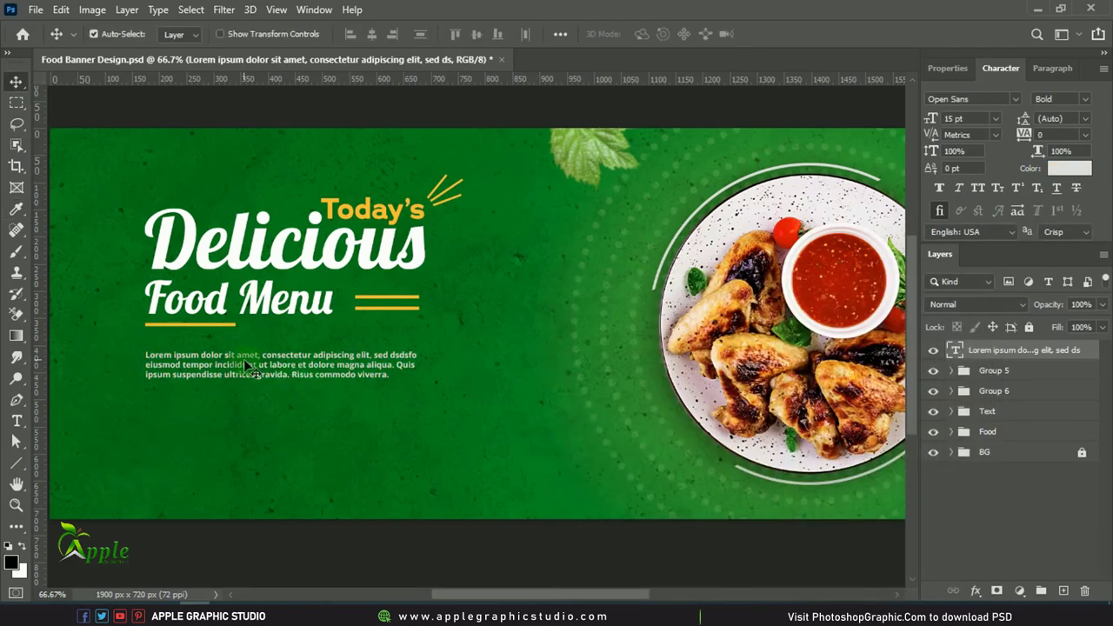
{"action": "left_click_drag", "start_coordinate": [245, 363], "coordinate": [243, 371]}
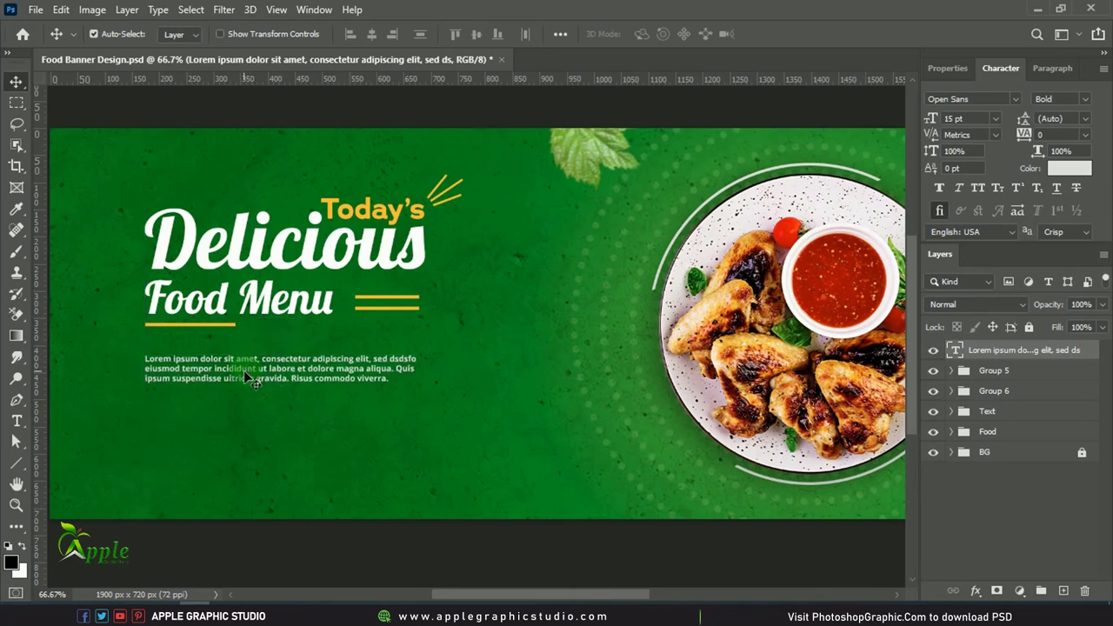
{"action": "left_click", "coordinate": [300, 556]}
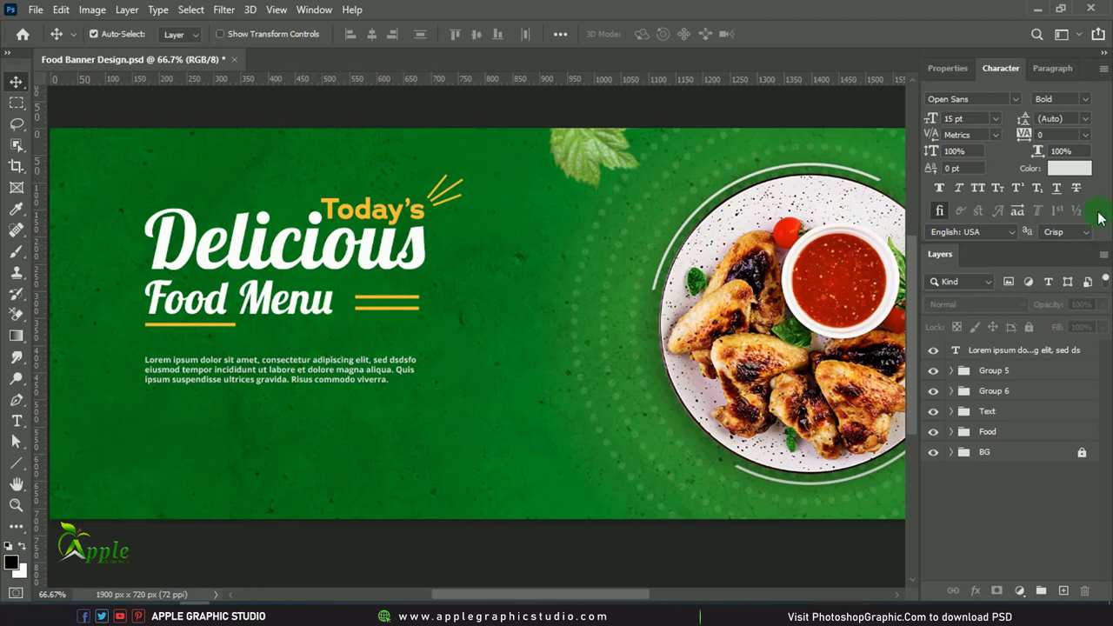
Duplicate the 'Today's' text beside the plate and draw a rounded rectangle below the paragraph.
{"action": "left_click_drag", "start_coordinate": [358, 216], "coordinate": [240, 430], "text": "alt"}
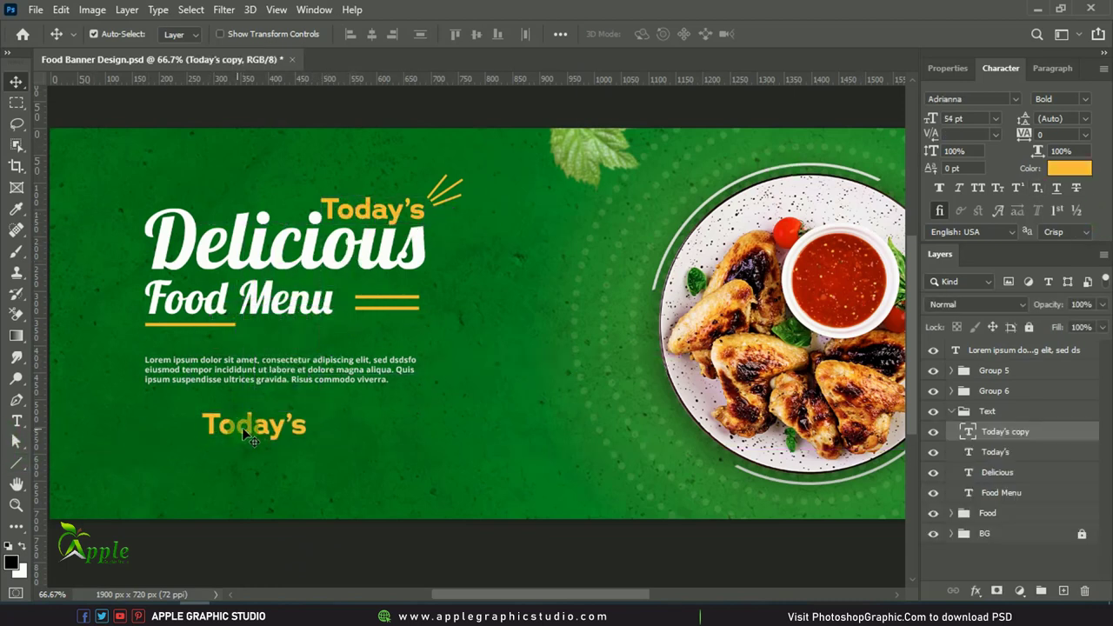
{"action": "left_click_drag", "start_coordinate": [242, 427], "coordinate": [280, 418]}
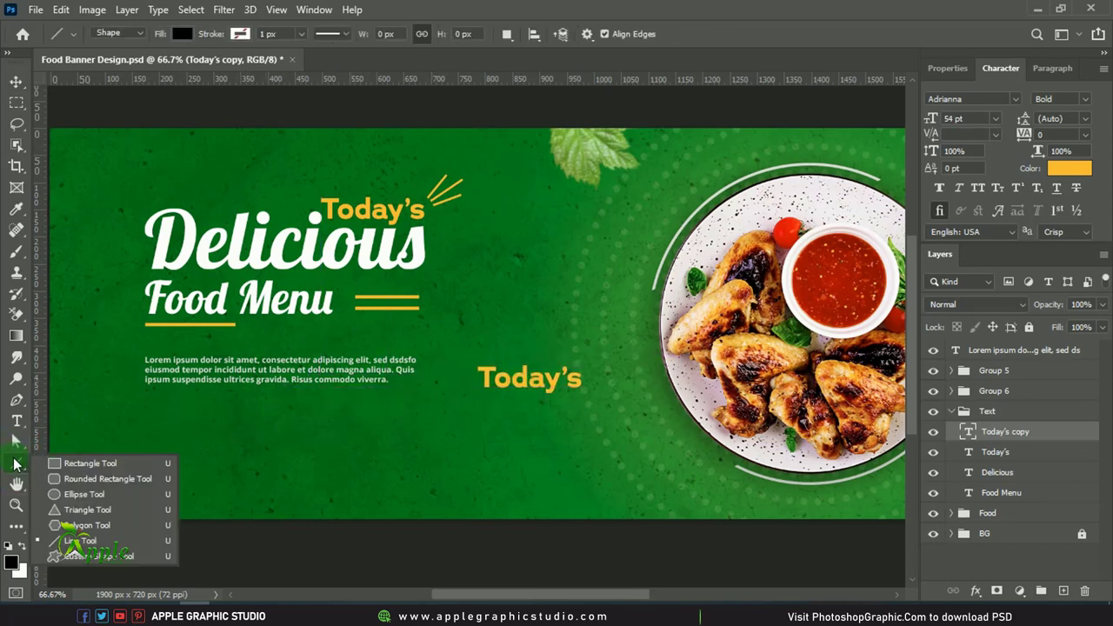
{"action": "left_click", "coordinate": [16, 463]}
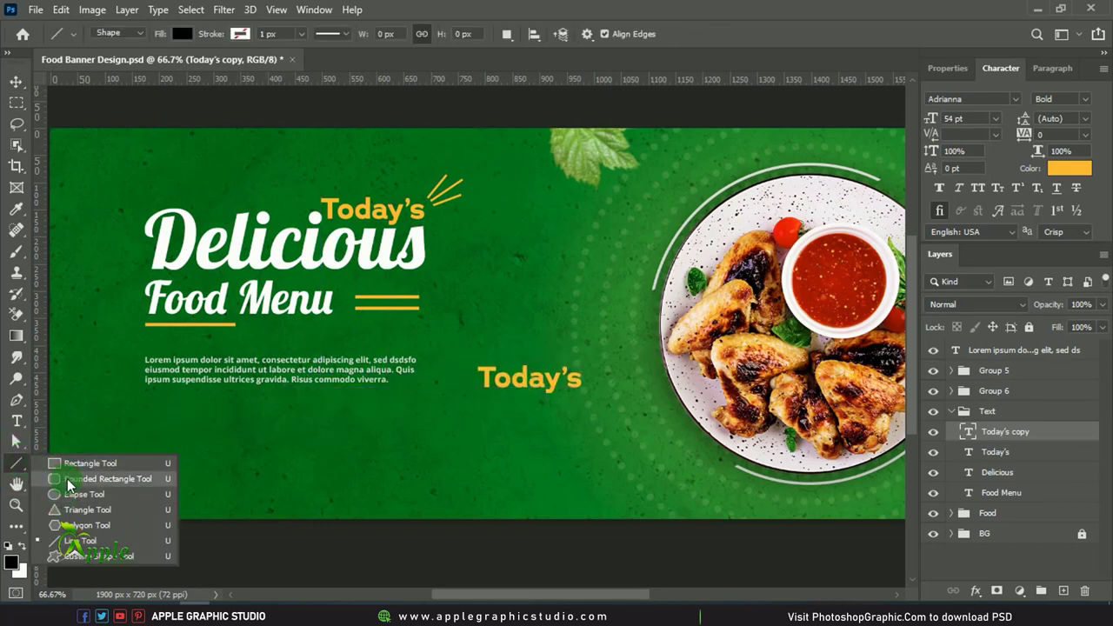
{"action": "left_click", "coordinate": [69, 479]}
{"action": "left_click_drag", "start_coordinate": [149, 396], "coordinate": [240, 429]}
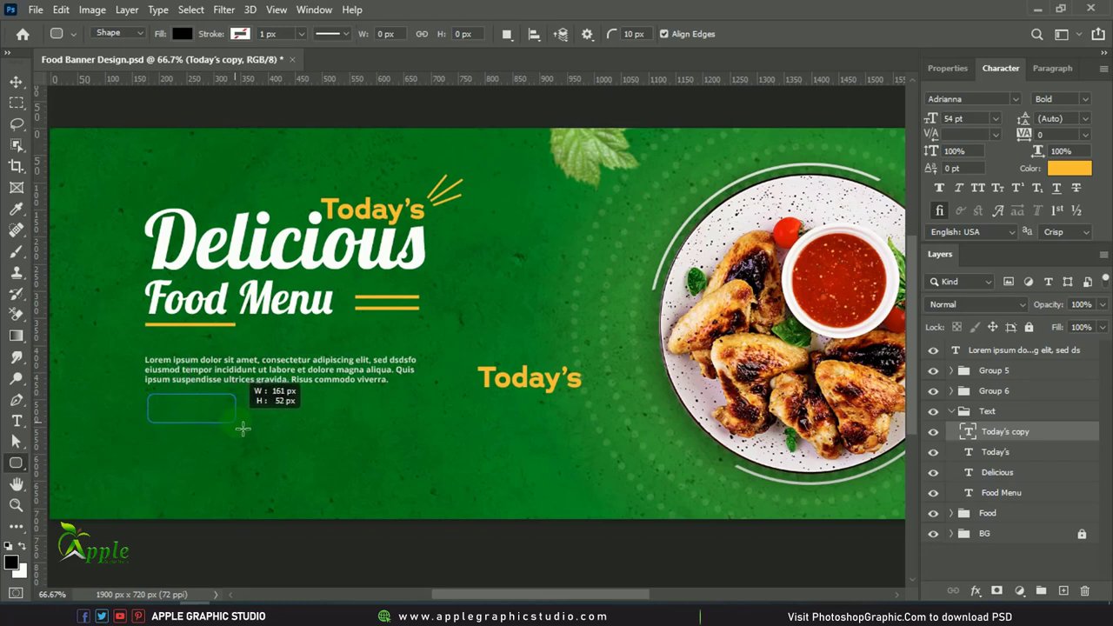
{"action": "left_click_drag", "start_coordinate": [240, 430], "coordinate": [249, 430]}
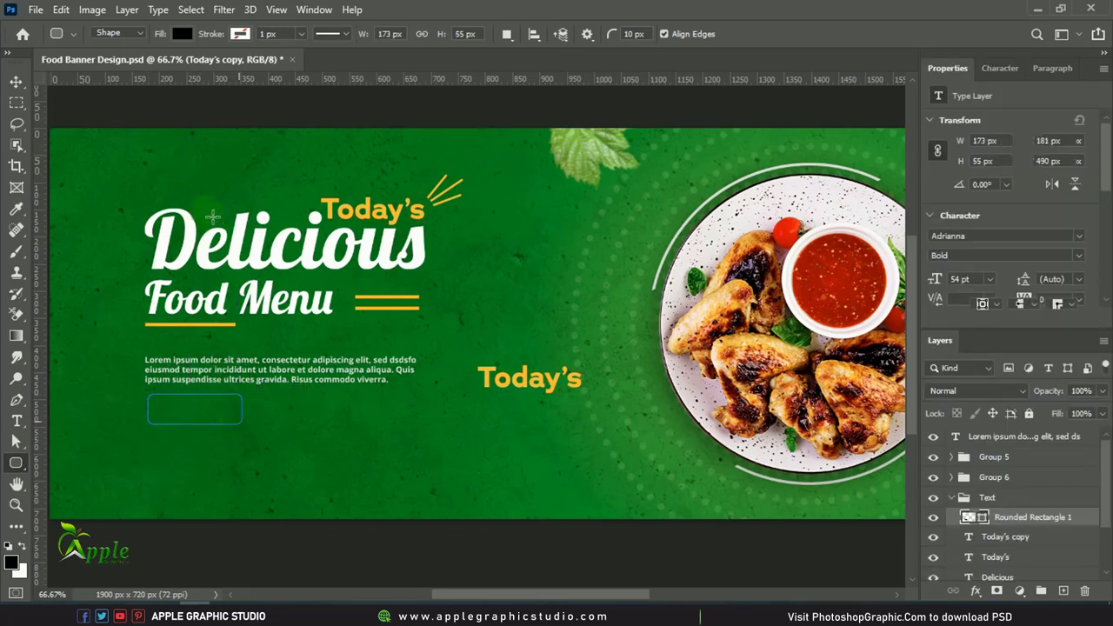
Fill the rounded rectangle with orange-yellow and move it slightly lower.
{"action": "left_click", "coordinate": [15, 81]}
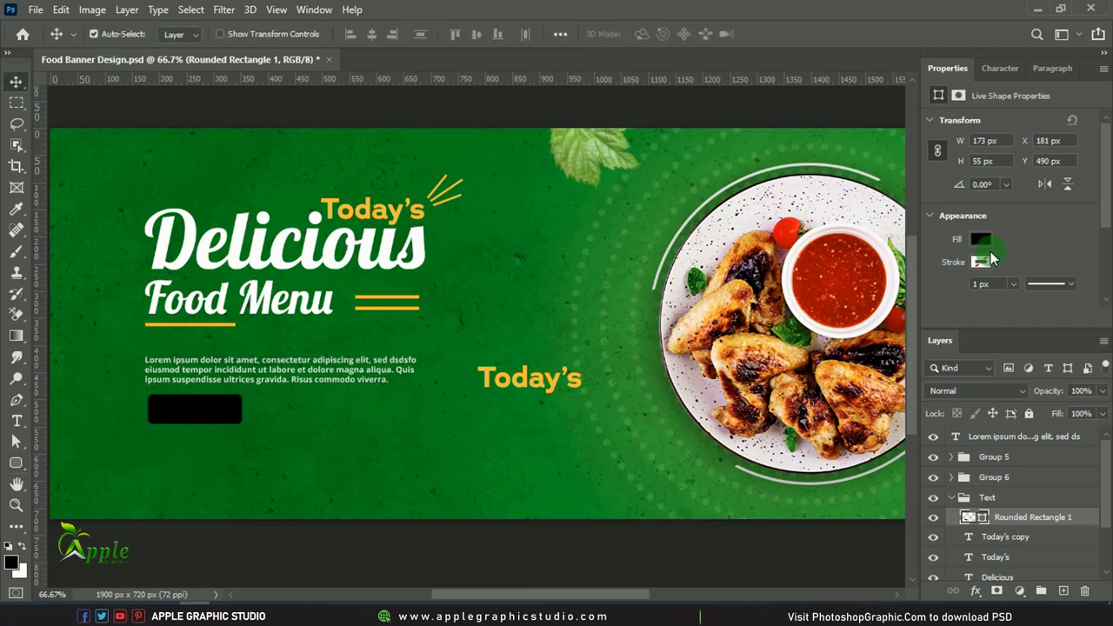
{"action": "left_click", "coordinate": [991, 252]}
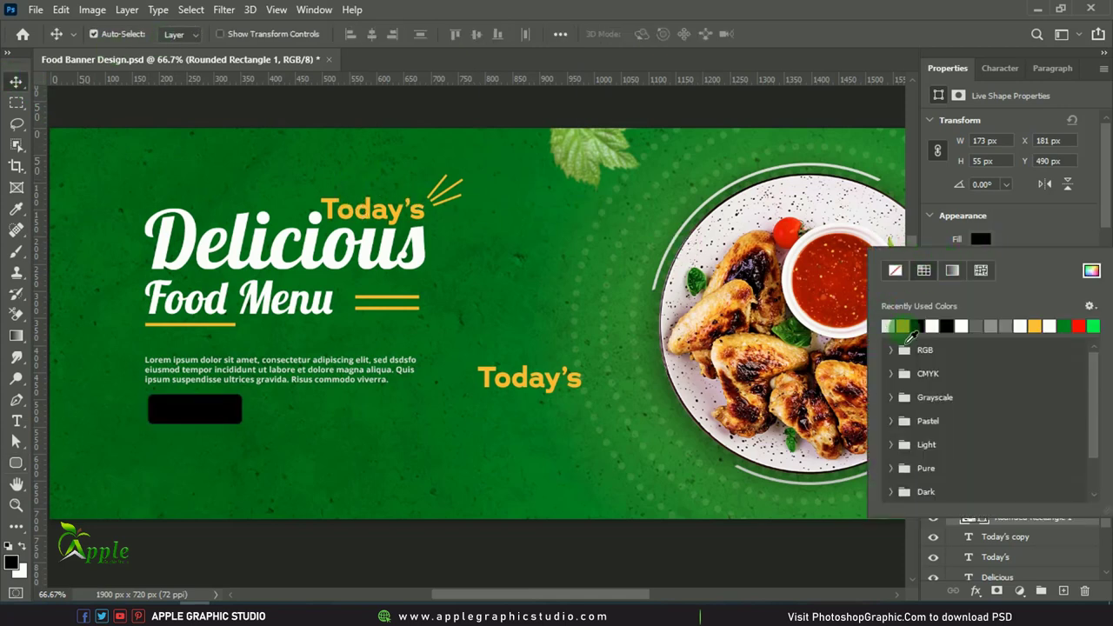
{"action": "left_click", "coordinate": [903, 327]}
{"action": "left_click", "coordinate": [15, 89]}
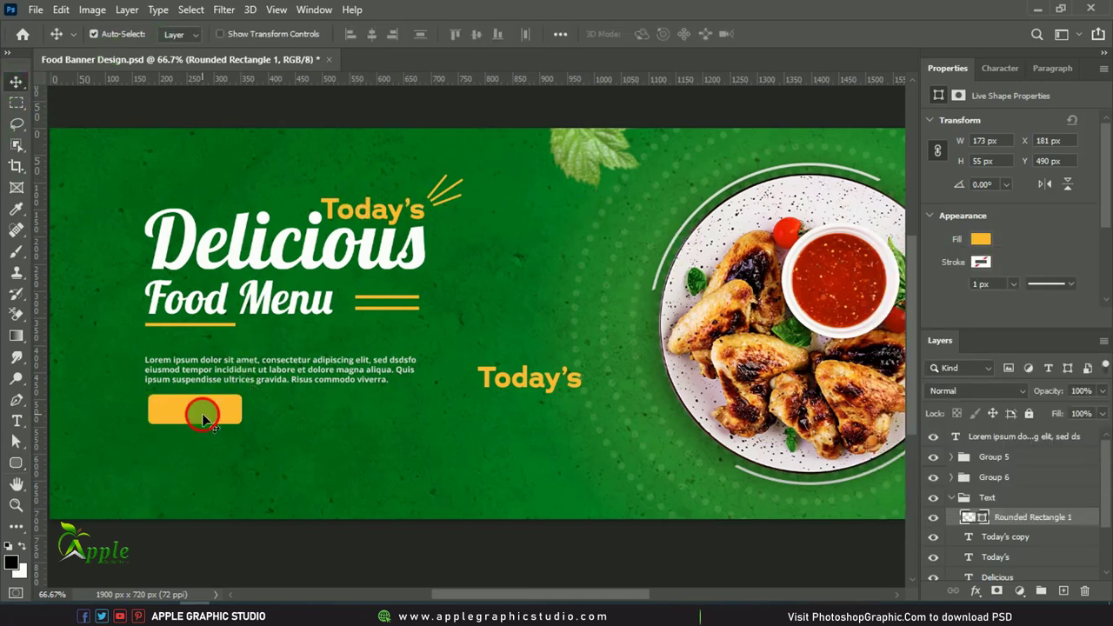
{"action": "left_click_drag", "start_coordinate": [202, 413], "coordinate": [199, 431]}
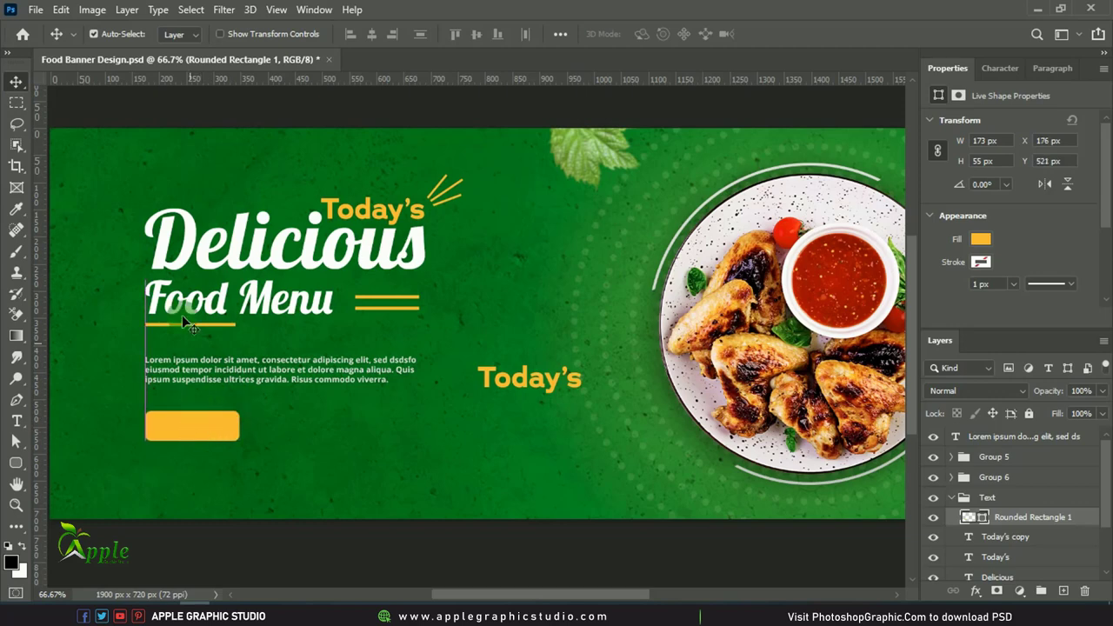
Resize the yellow button to about 188×49 px, align it under the paragraph, and place the 'Today's' copy onto it.
{"action": "left_click", "coordinate": [61, 10]}
{"action": "left_click", "coordinate": [122, 364]}
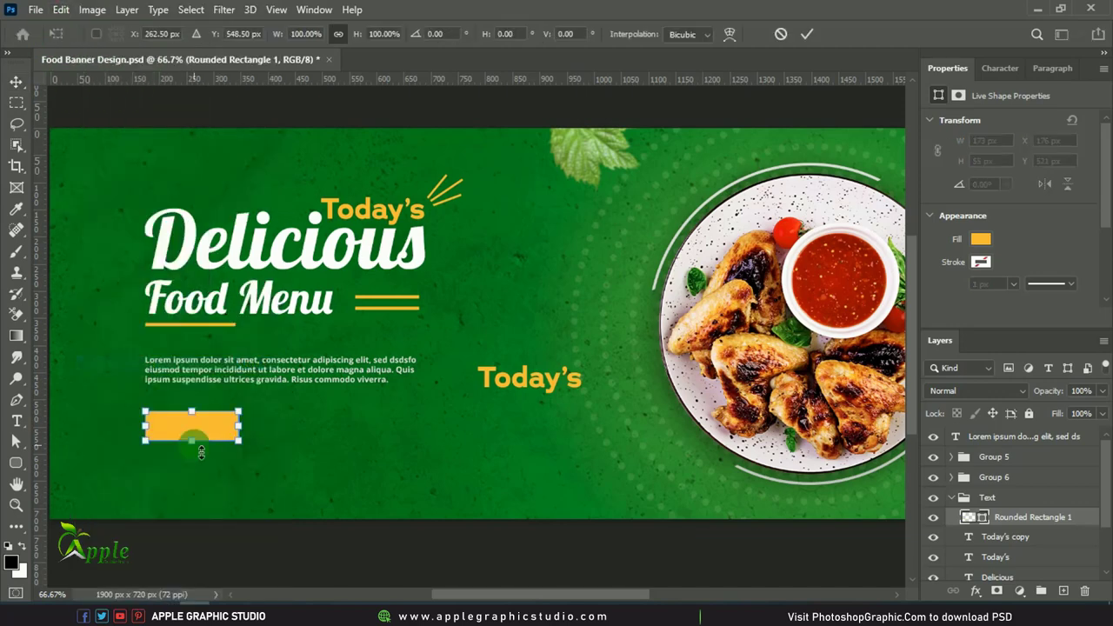
{"action": "left_click_drag", "start_coordinate": [200, 451], "coordinate": [253, 433]}
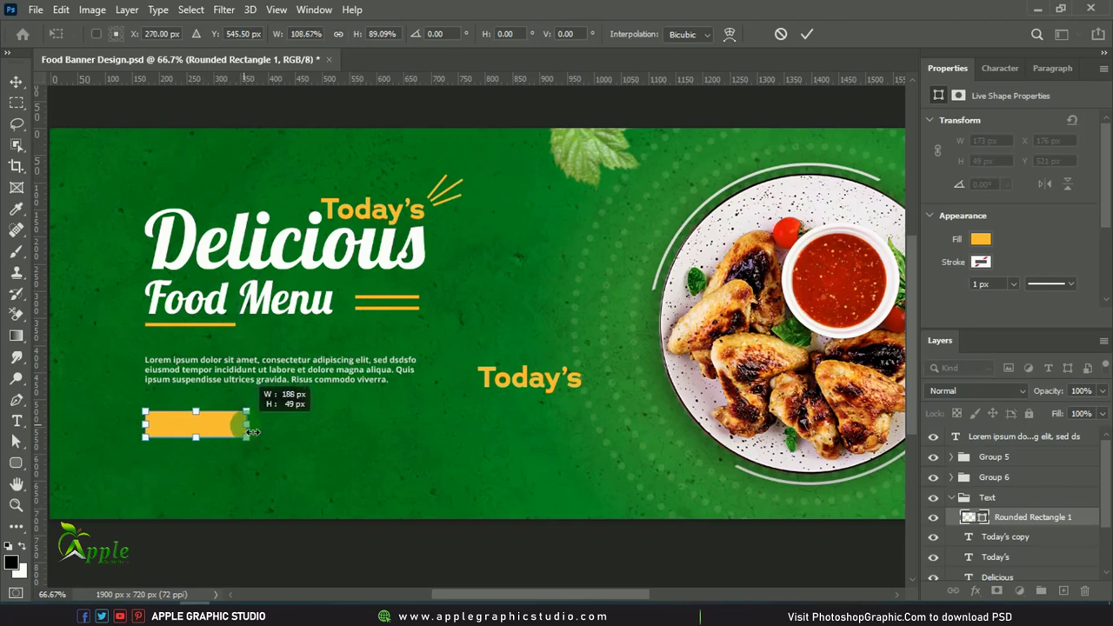
{"action": "left_click", "coordinate": [16, 81]}
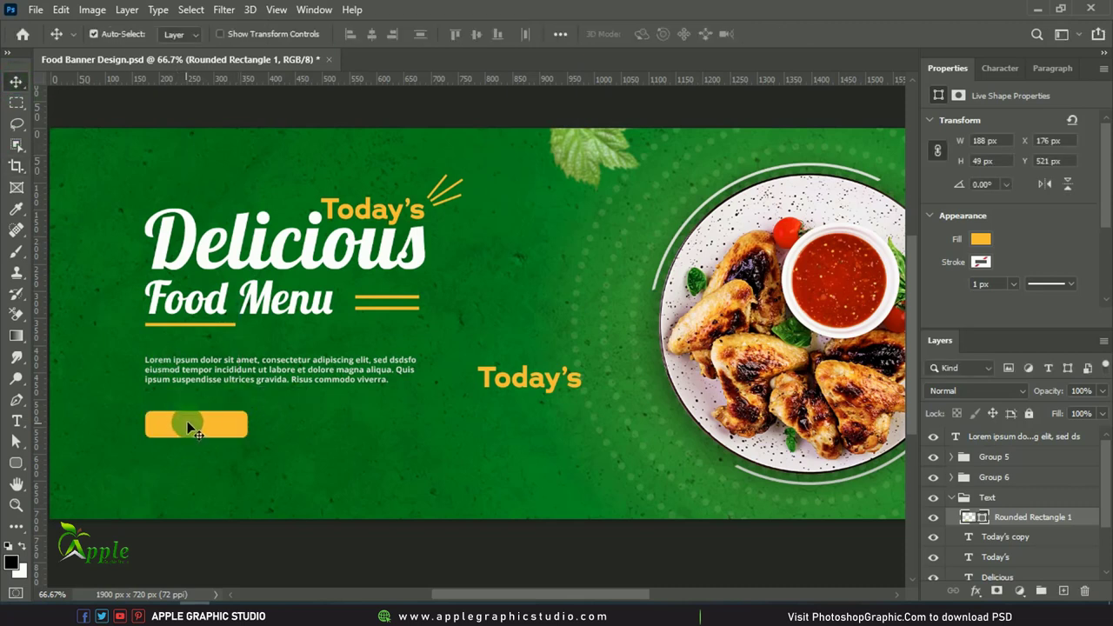
{"action": "left_click_drag", "start_coordinate": [187, 421], "coordinate": [193, 423]}
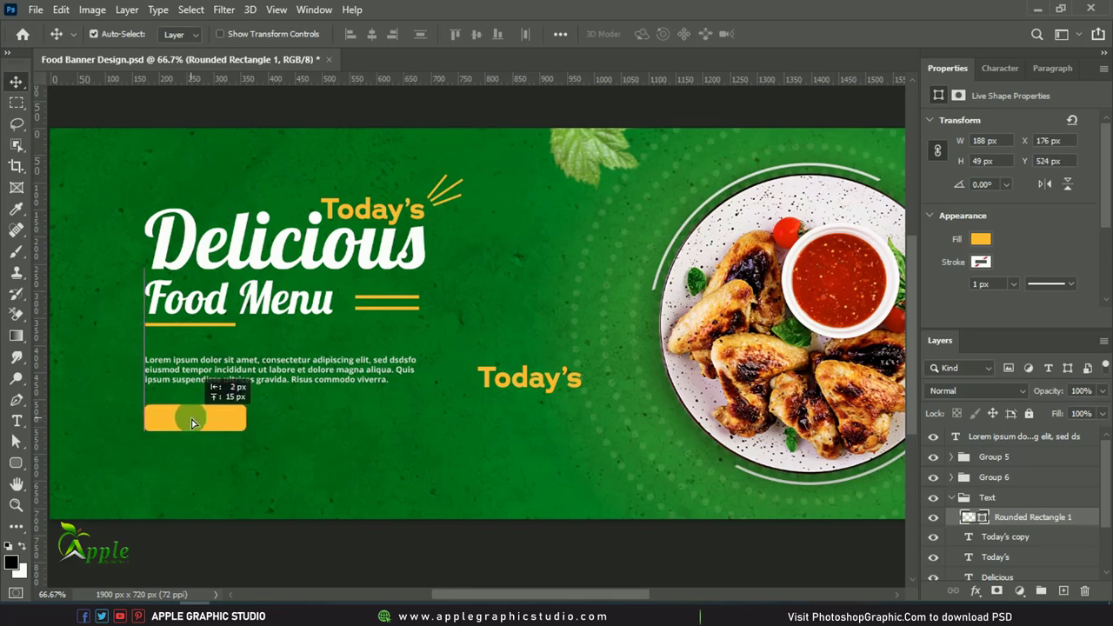
{"action": "left_click", "coordinate": [207, 478]}
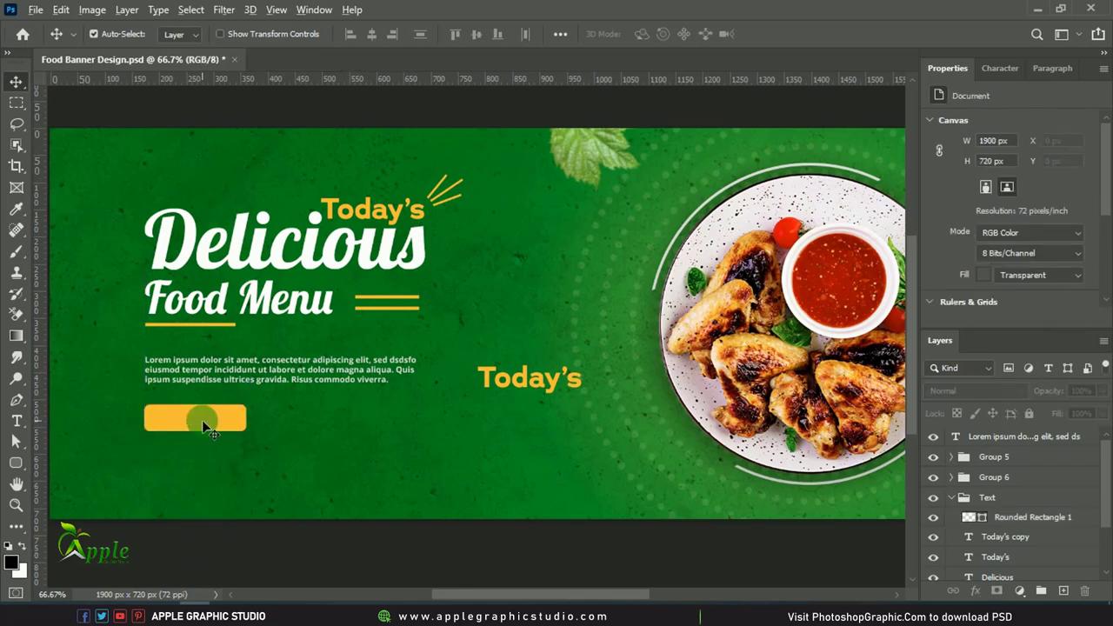
{"action": "left_click_drag", "start_coordinate": [554, 388], "coordinate": [258, 413]}
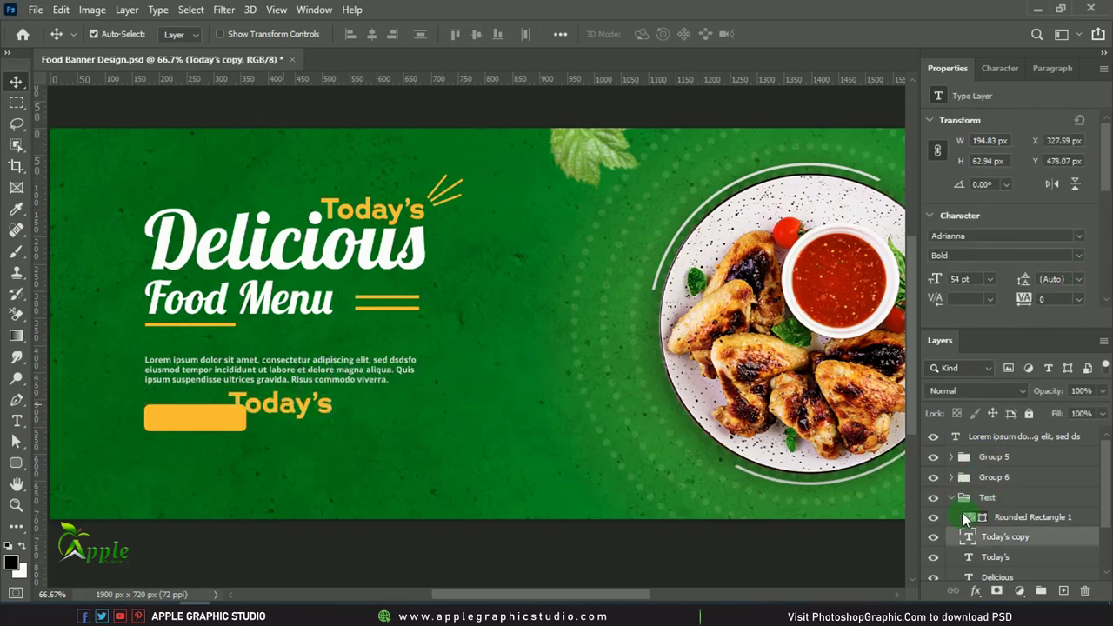
Recolour the 'Today's' copy with the sampled dark green background and reposition it on the button.
{"action": "left_click", "coordinate": [1000, 68]}
{"action": "left_click", "coordinate": [1061, 169]}
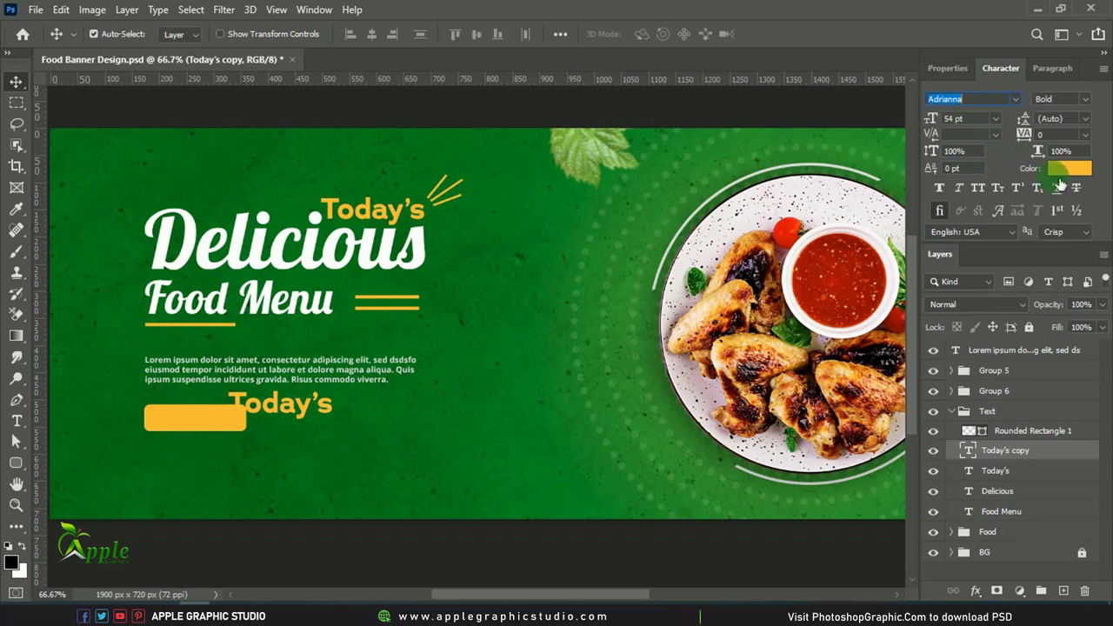
{"action": "left_click", "coordinate": [326, 407]}
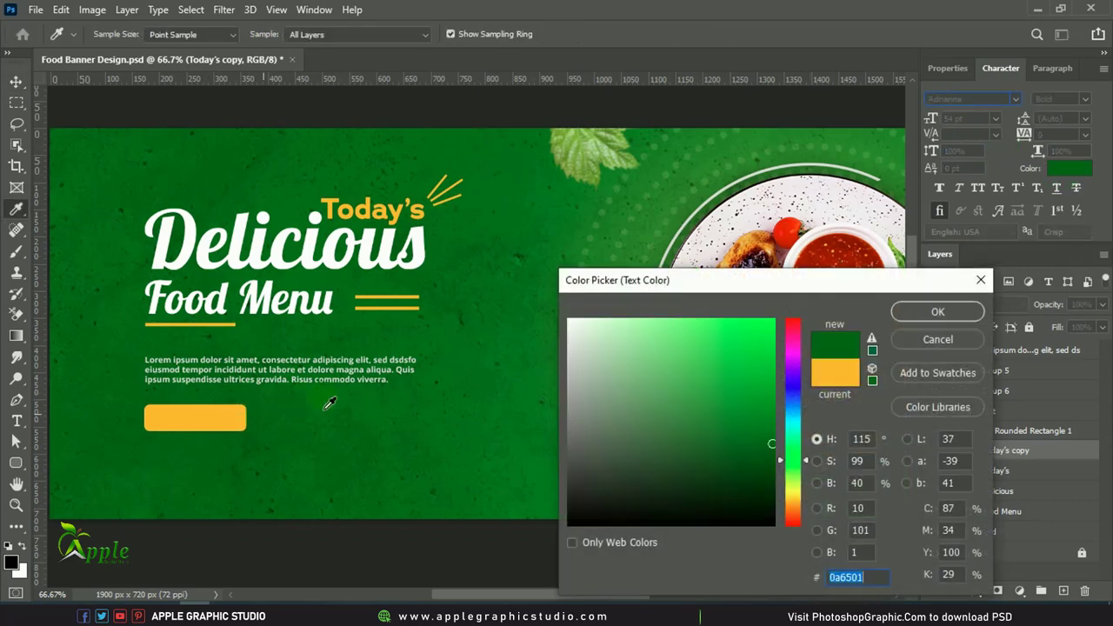
{"action": "left_click", "coordinate": [935, 311]}
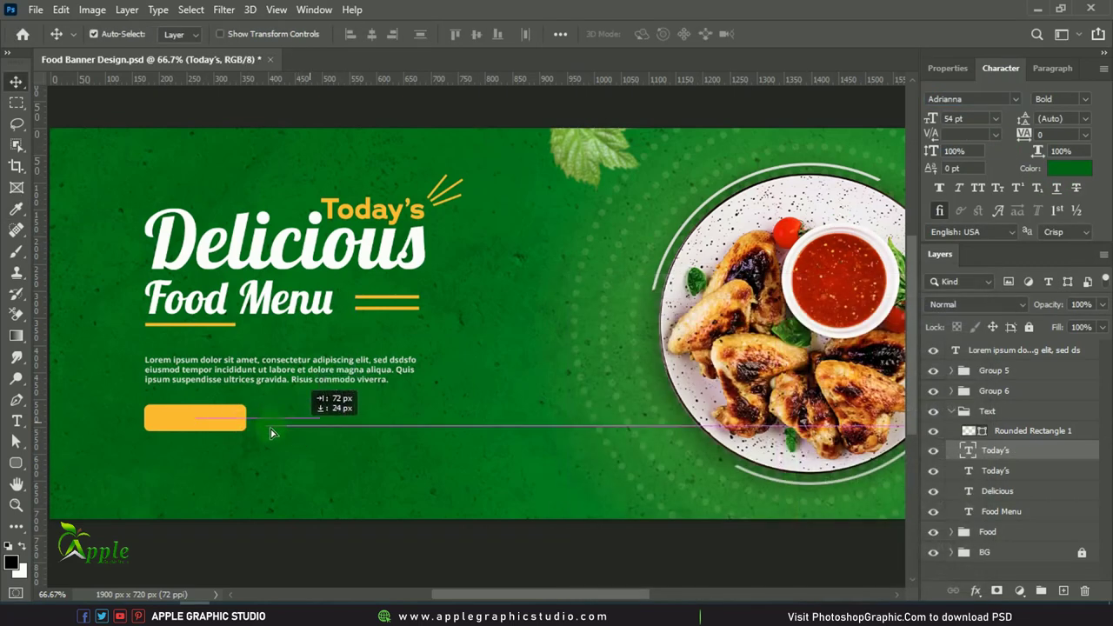
{"action": "left_click_drag", "start_coordinate": [271, 433], "coordinate": [178, 421]}
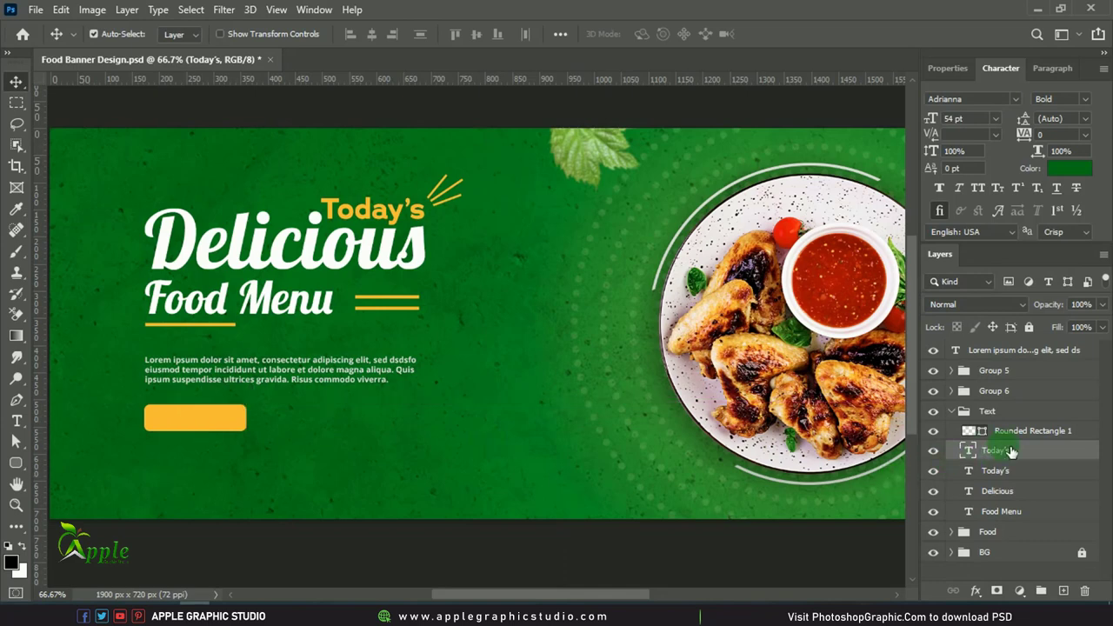
Move the 'Today's' layer above Rounded Rectangle 1 and scale it to about 78%.
{"action": "left_click_drag", "start_coordinate": [1012, 450], "coordinate": [1000, 425]}
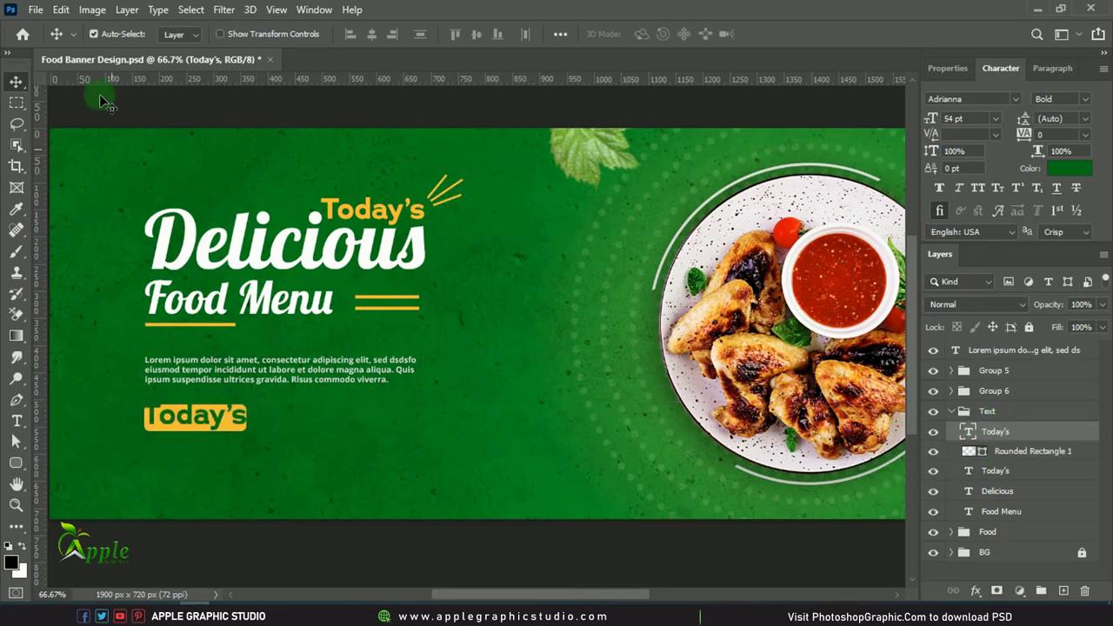
{"action": "left_click", "coordinate": [61, 9]}
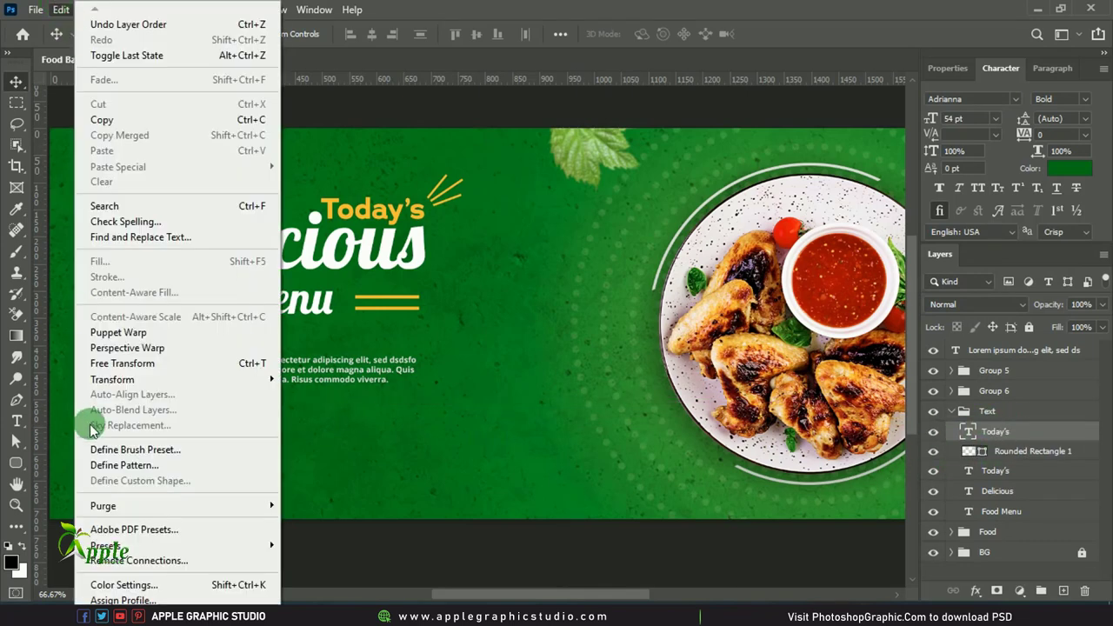
{"action": "left_click", "coordinate": [148, 364]}
{"action": "left_click_drag", "start_coordinate": [248, 428], "coordinate": [192, 420]}
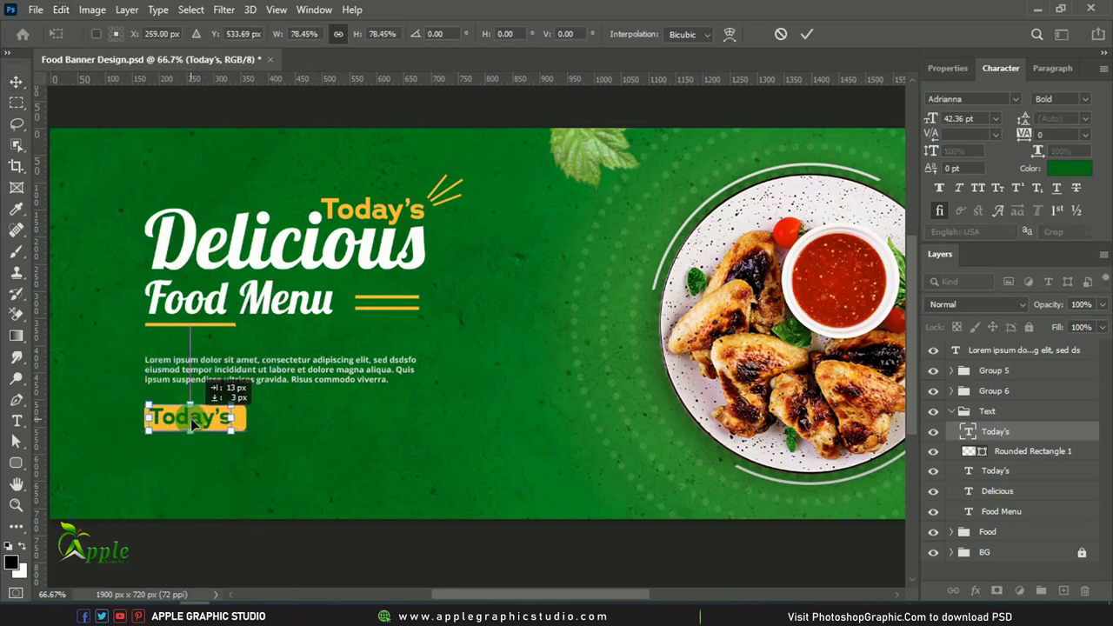
{"action": "left_click", "coordinate": [15, 81]}
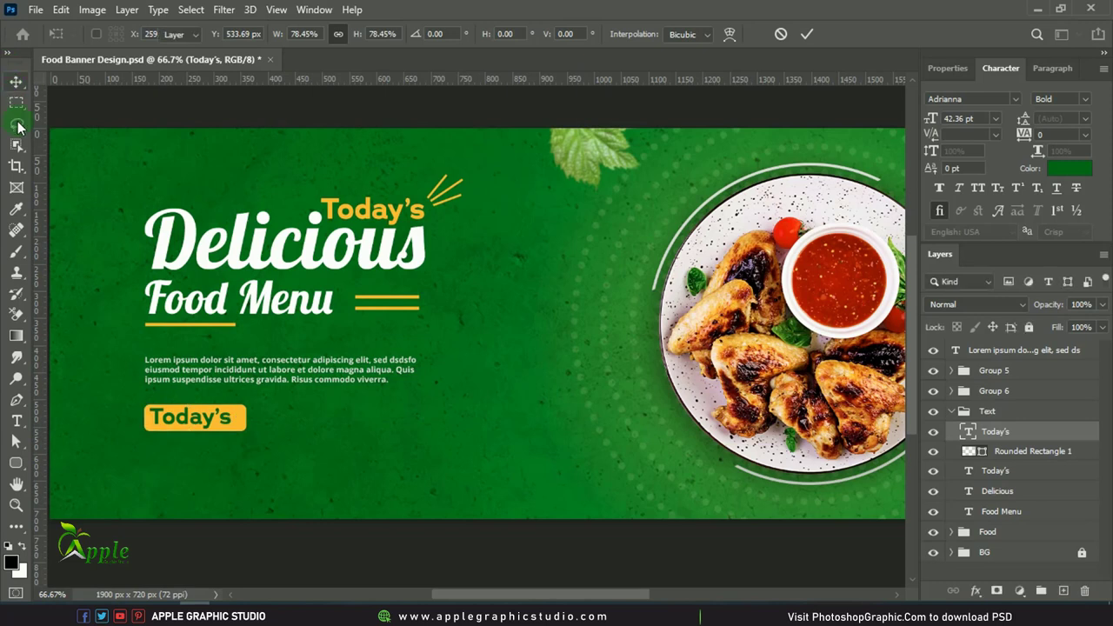
Replace the button text with 'ORDER NOW' at 30 pt and centre it on the button.
{"action": "left_click", "coordinate": [16, 420]}
{"action": "double_click", "coordinate": [177, 422]}
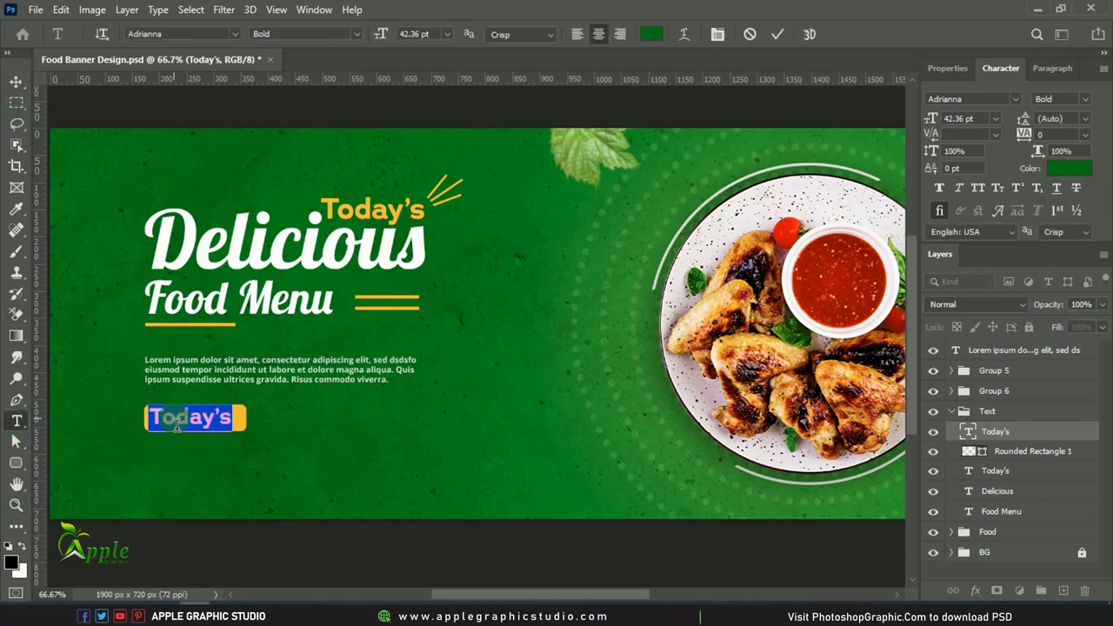
{"action": "type", "text": "ORDER NOW"}
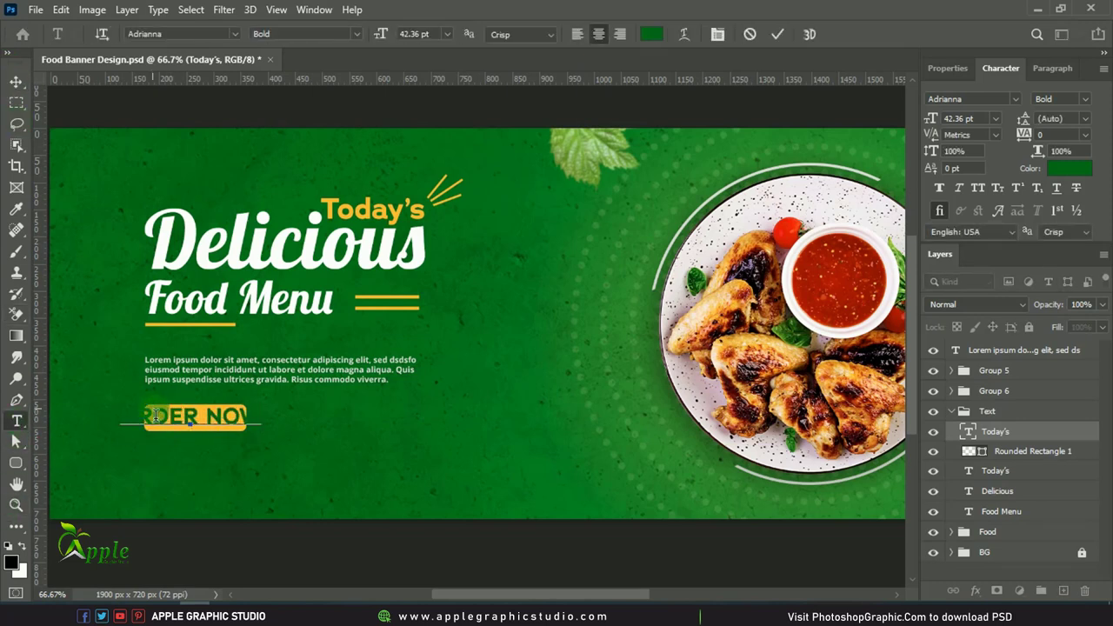
{"action": "left_click", "coordinate": [16, 81]}
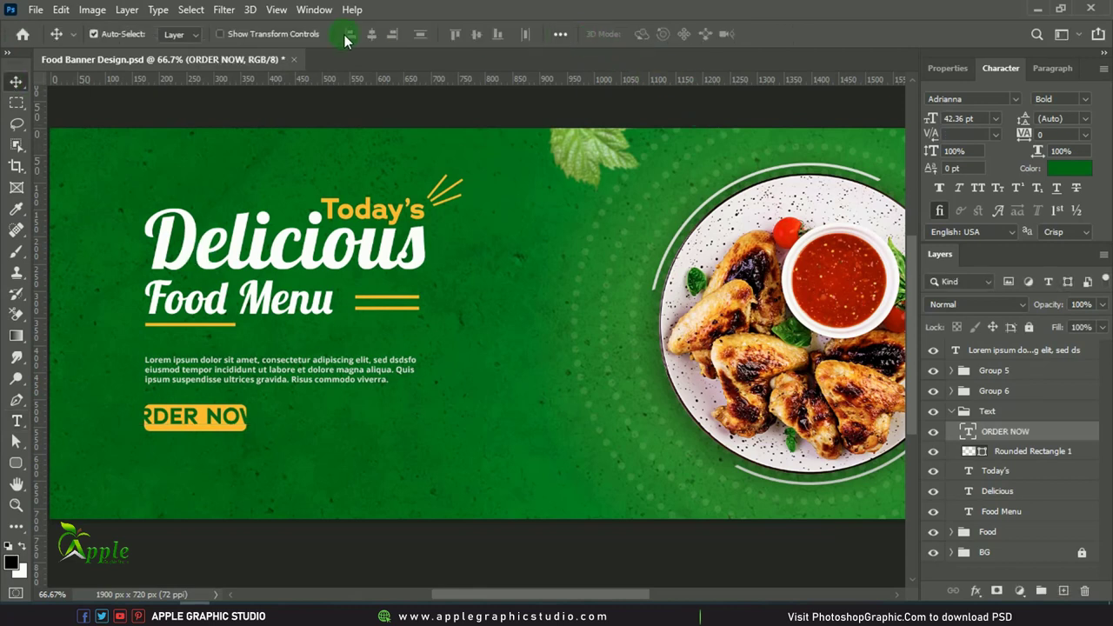
{"action": "type", "text": "30"}
{"action": "key", "text": "Return"}
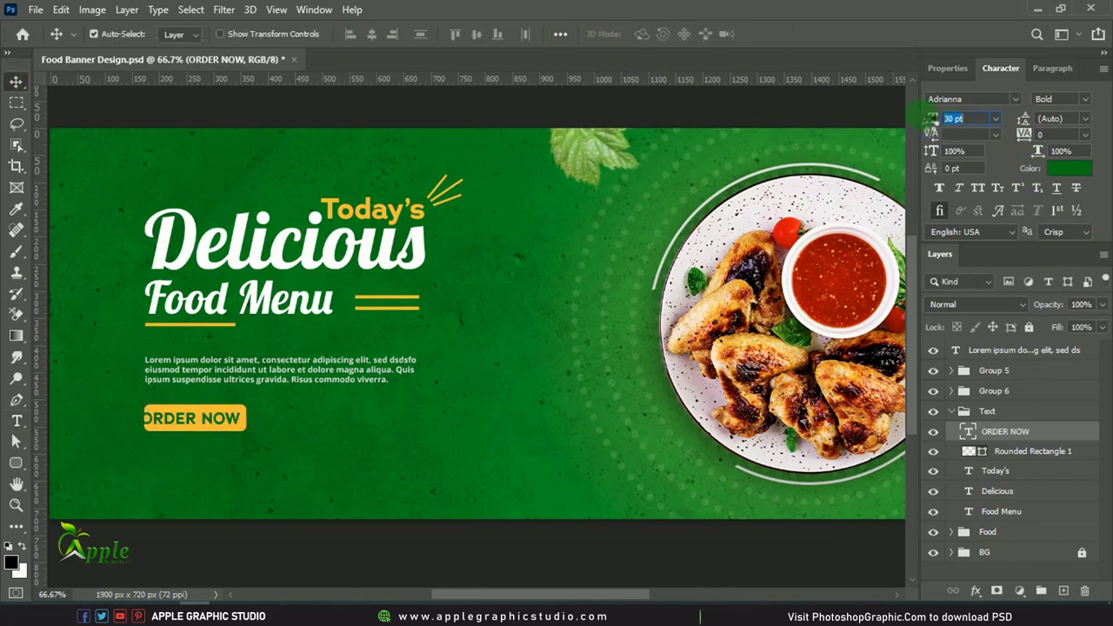
{"action": "left_click", "coordinate": [973, 115]}
{"action": "left_click_drag", "start_coordinate": [215, 418], "coordinate": [224, 423]}
Duplicate the yellow rounded rectangle and place the copy beneath the original.
{"action": "left_click", "coordinate": [1043, 452]}
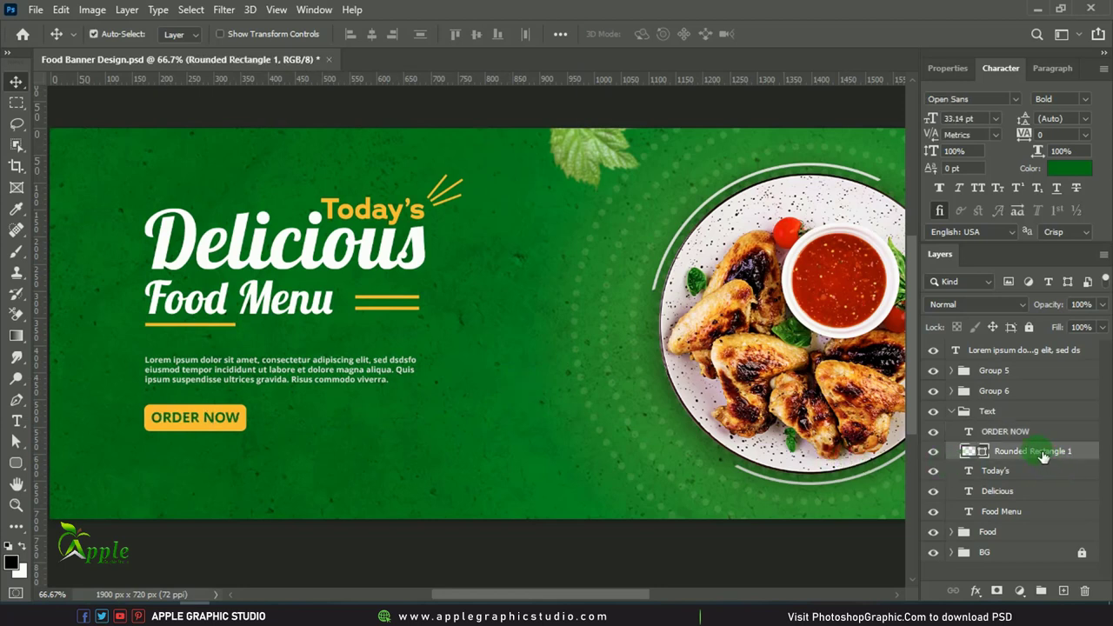
{"action": "left_click_drag", "start_coordinate": [1044, 452], "coordinate": [1063, 591]}
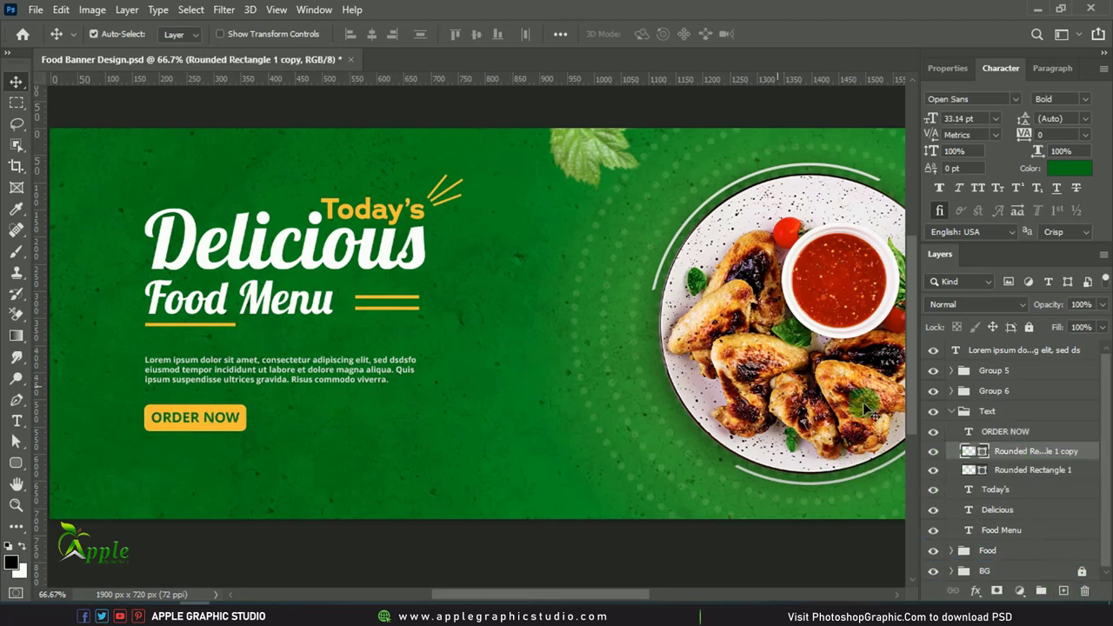
{"action": "left_click_drag", "start_coordinate": [1025, 462], "coordinate": [995, 472]}
Fill the rectangle copy with a darker orange and offset it slightly as a shadow edge.
{"action": "double_click", "coordinate": [992, 471]}
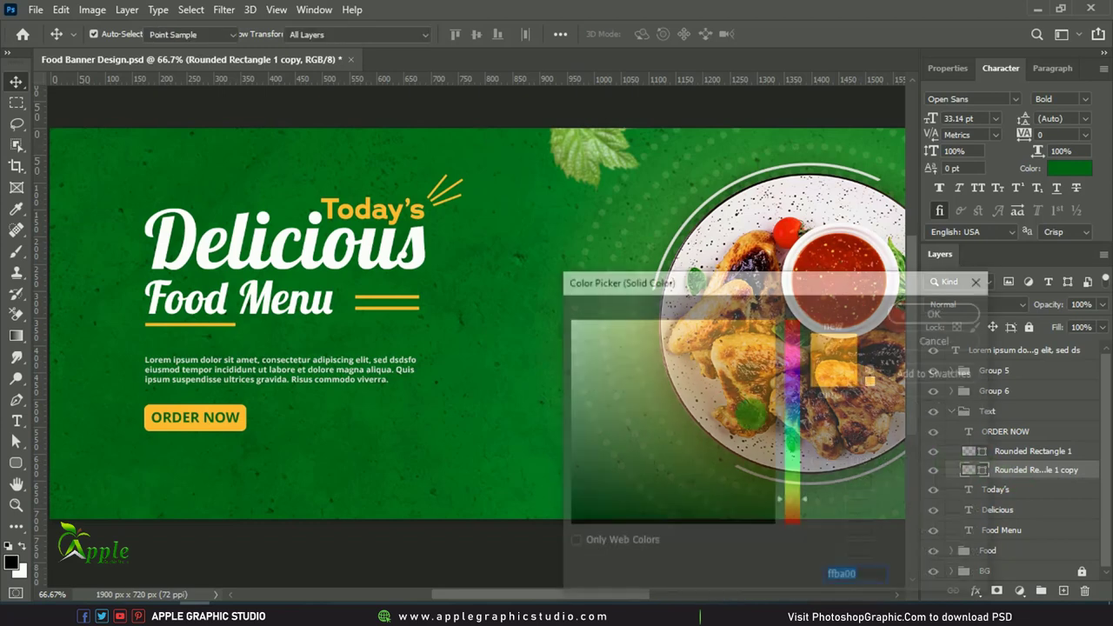
{"action": "left_click", "coordinate": [769, 368]}
{"action": "left_click_drag", "start_coordinate": [776, 384], "coordinate": [769, 399]}
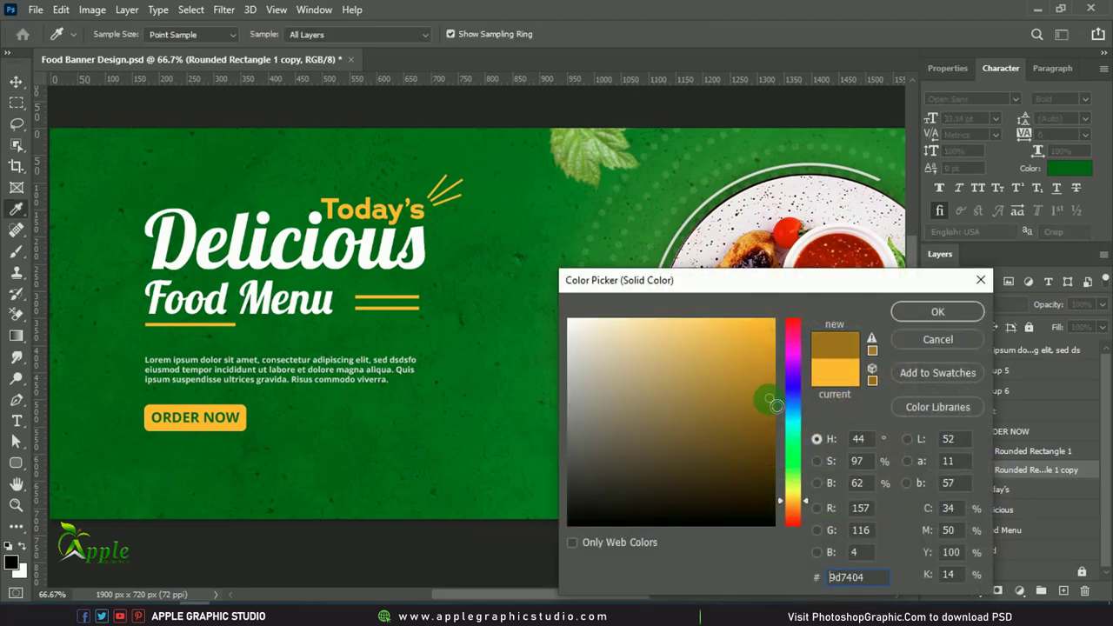
{"action": "left_click", "coordinate": [916, 314]}
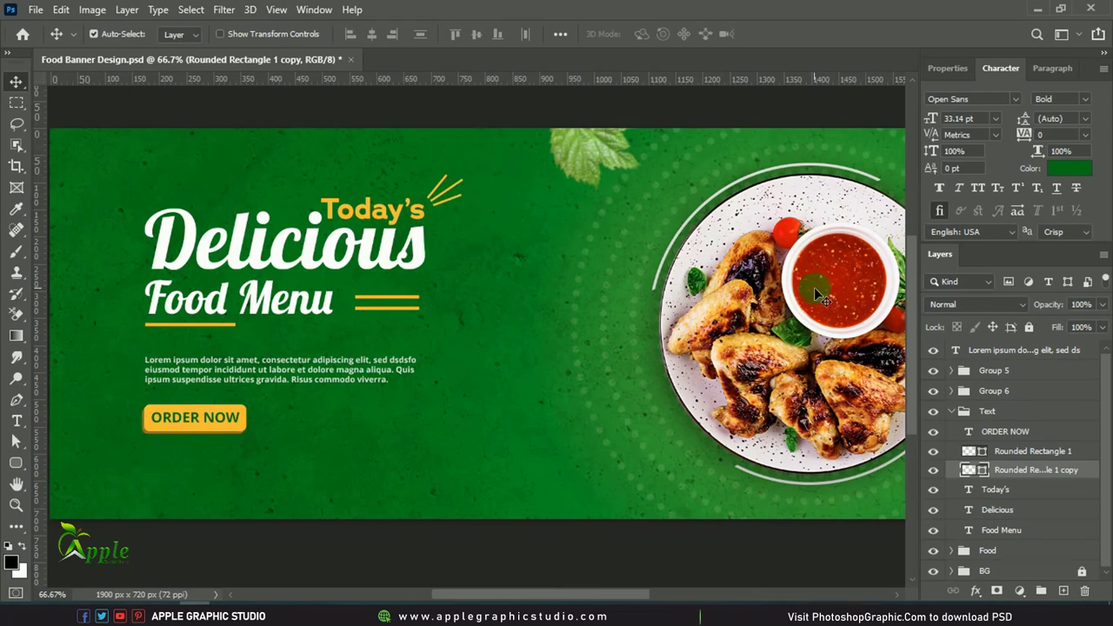
{"action": "key", "text": "Left"}
{"action": "key", "text": "Up"}
{"action": "left_click", "coordinate": [407, 553]}
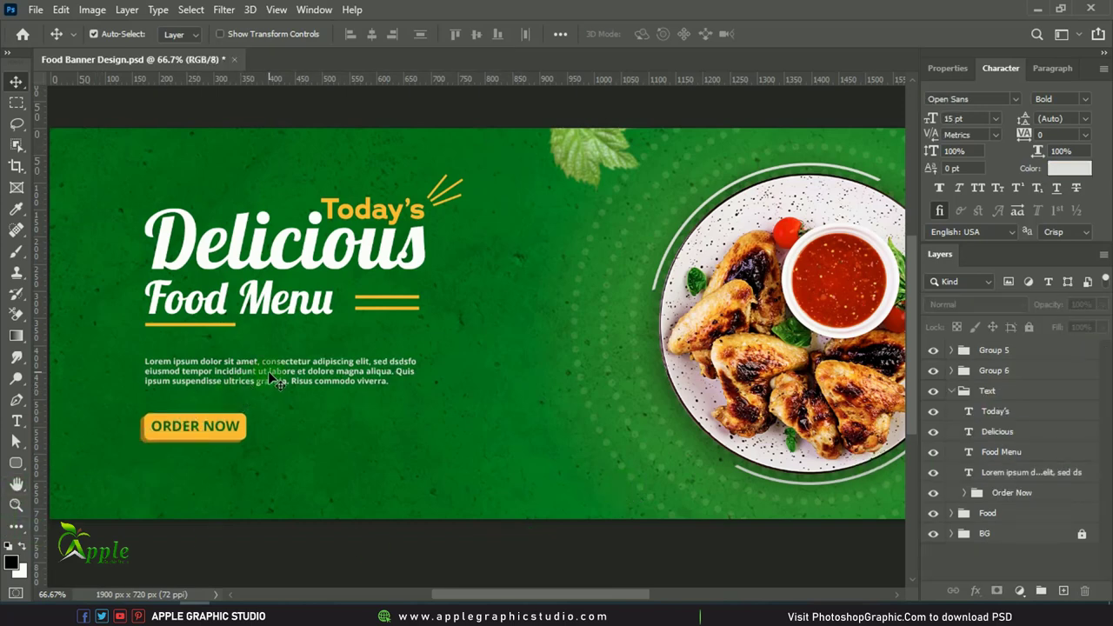
{"action": "left_click_drag", "start_coordinate": [270, 375], "coordinate": [269, 484]}
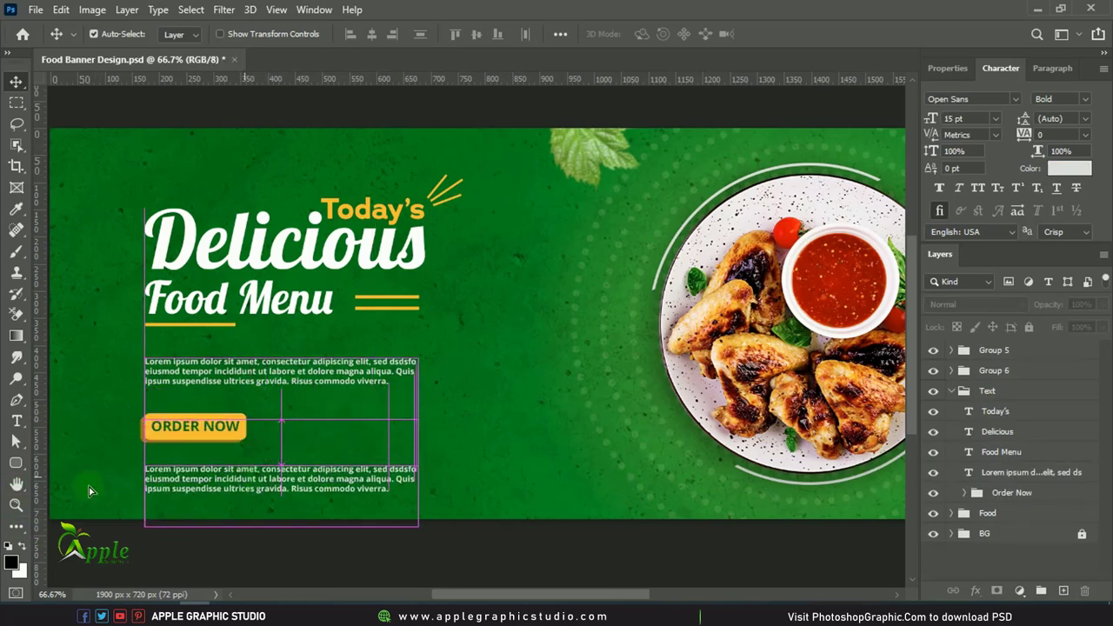
{"action": "left_click", "coordinate": [17, 420]}
{"action": "left_click", "coordinate": [322, 484]}
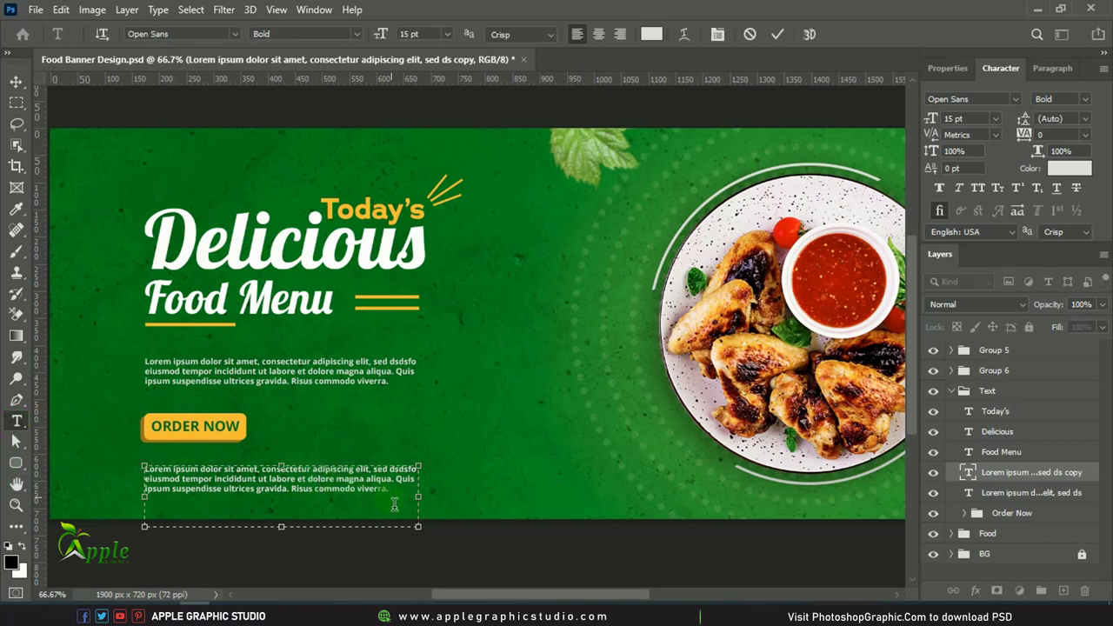
{"action": "key", "text": "ctrl+a"}
{"action": "scroll", "coordinate": [311, 403], "scroll_direction": "left", "scroll_amount": 4}
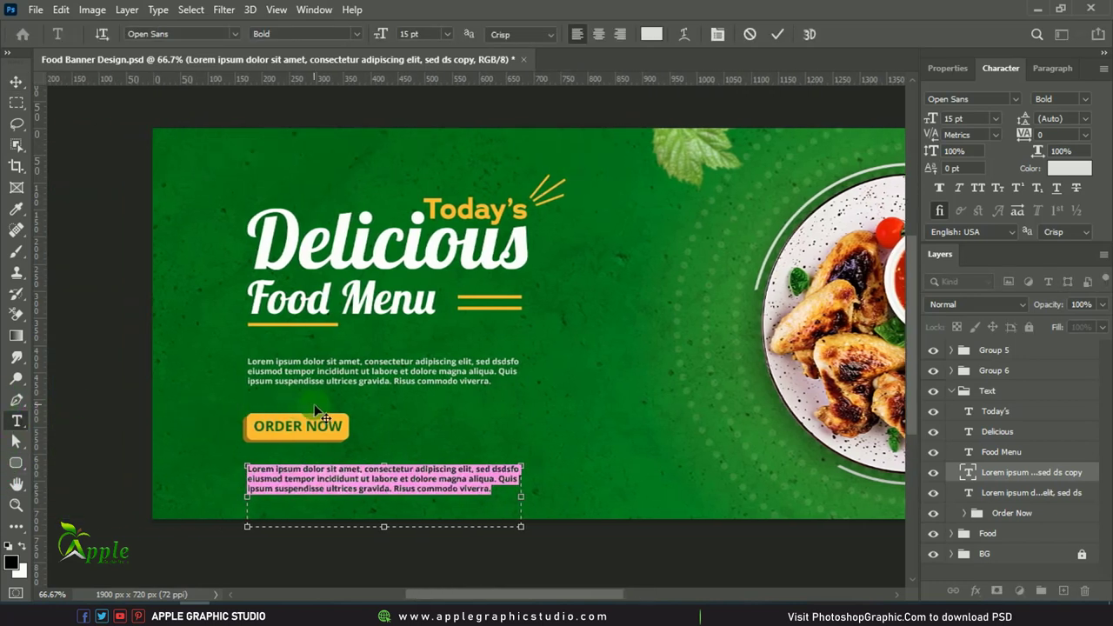
{"action": "type", "text": "www.applegraphicst"}
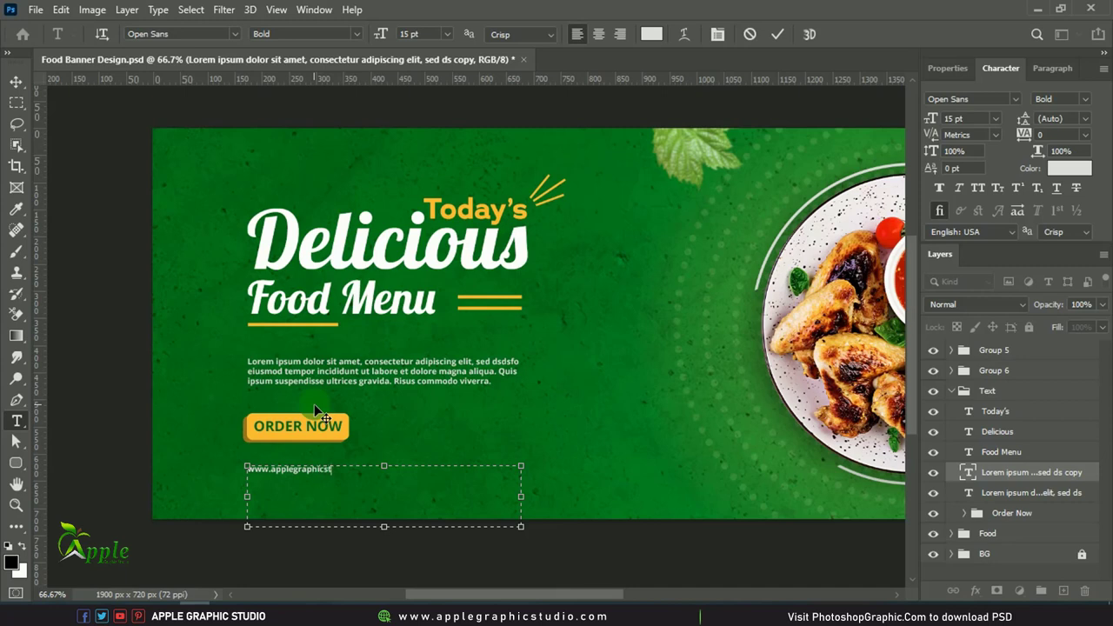
{"action": "type", "text": "udio.com"}
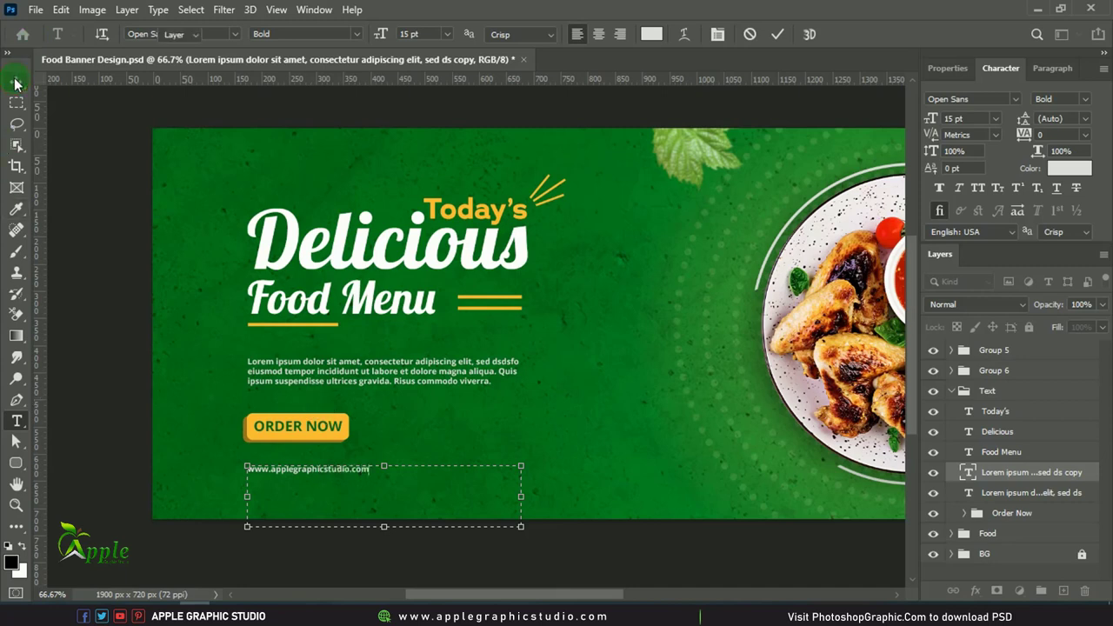
{"action": "left_click", "coordinate": [16, 83]}
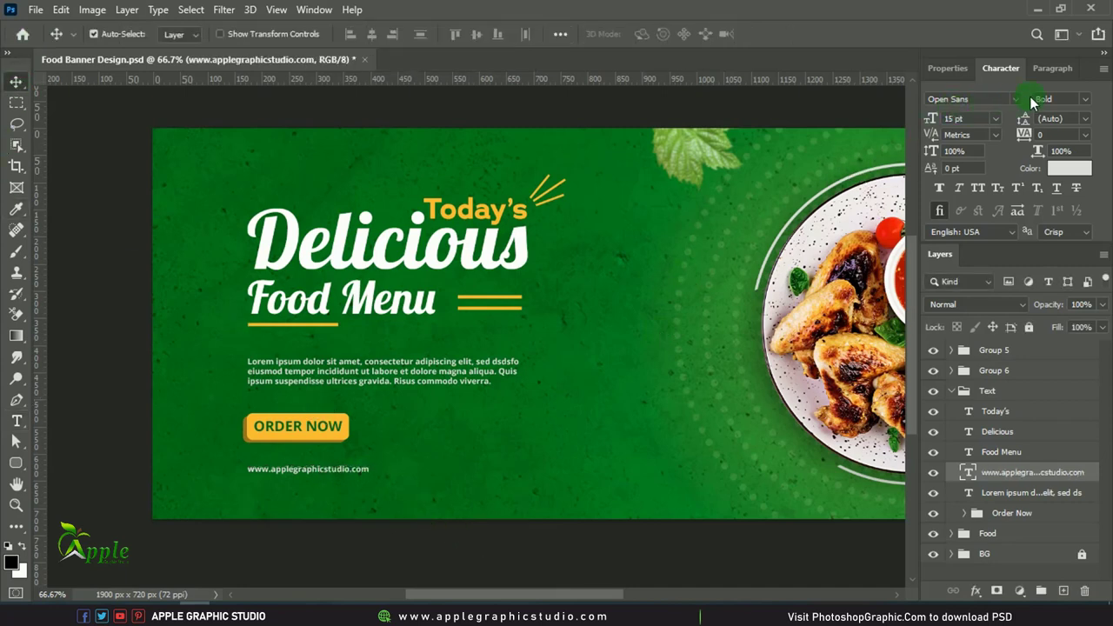
Style the URL as Regular weight, larger, tracking 60, white, and align it under the button.
{"action": "left_click", "coordinate": [1086, 99]}
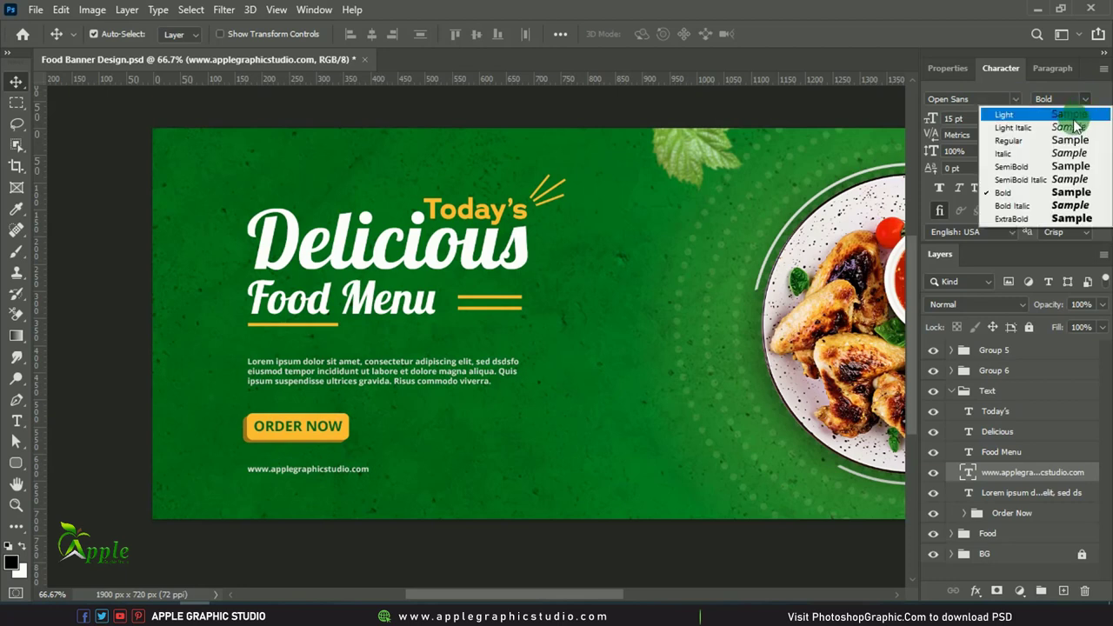
{"action": "left_click", "coordinate": [1013, 140]}
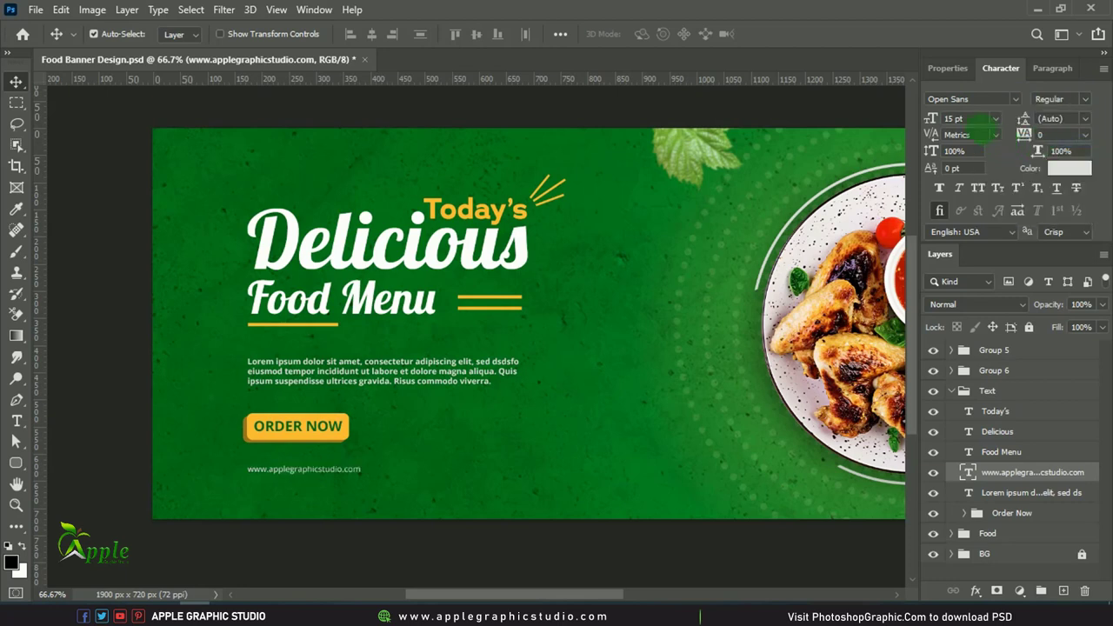
{"action": "left_click_drag", "start_coordinate": [935, 123], "coordinate": [931, 124]}
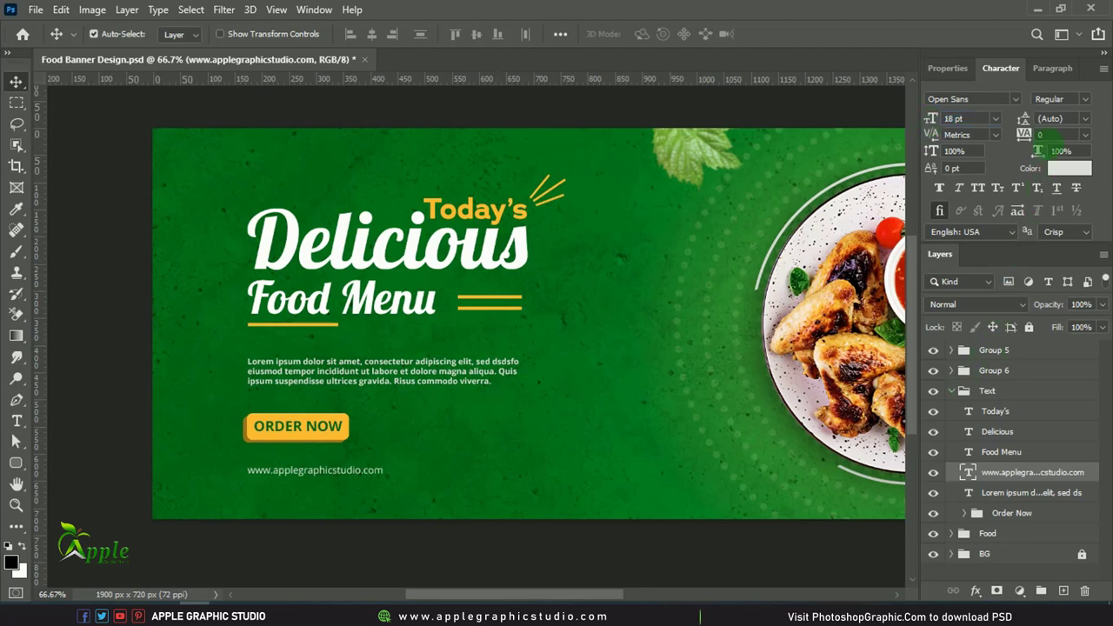
{"action": "mouse_move", "coordinate": [1027, 134]}
{"action": "left_mouse_down"}
{"action": "mouse_move", "coordinate": [1032, 149]}
{"action": "mouse_move", "coordinate": [1032, 137]}
{"action": "left_mouse_up"}
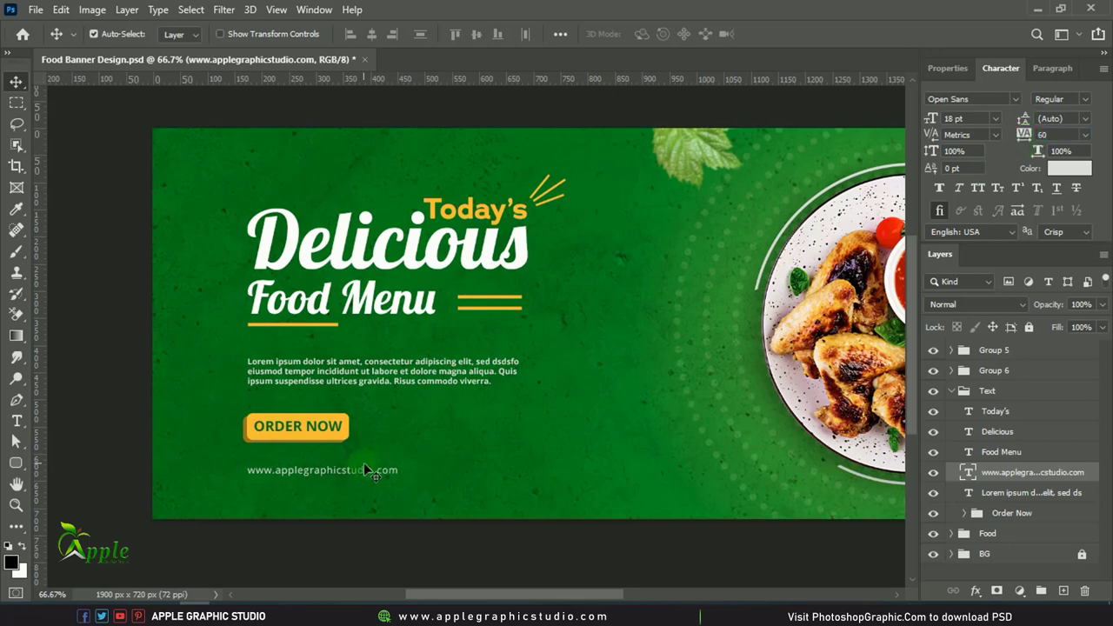
{"action": "left_click_drag", "start_coordinate": [363, 470], "coordinate": [373, 473]}
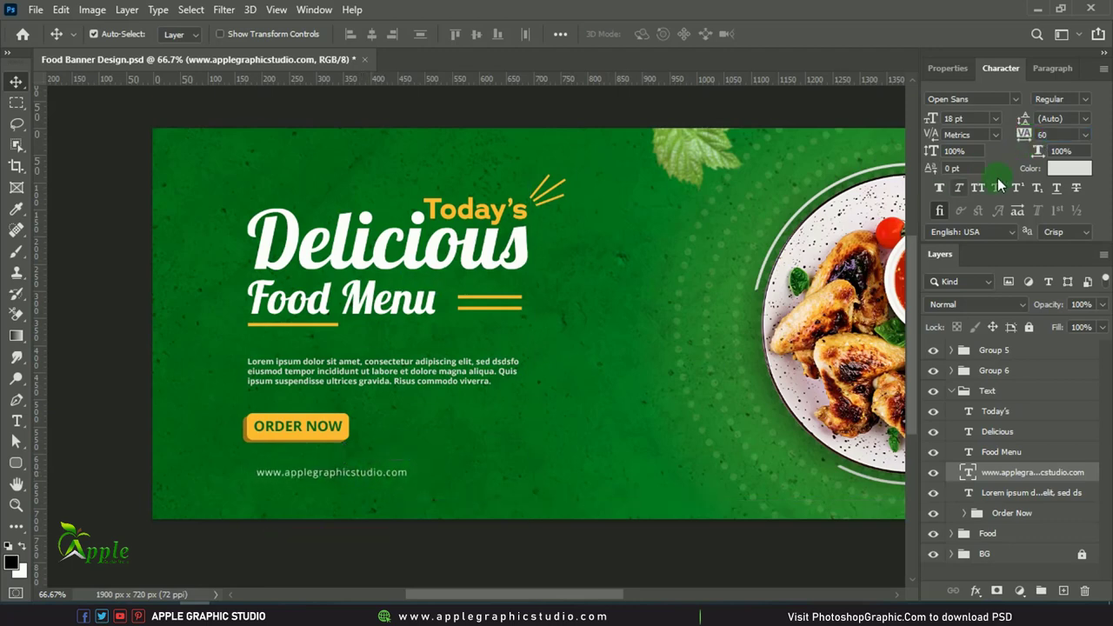
{"action": "left_click", "coordinate": [1070, 167]}
{"action": "left_click_drag", "start_coordinate": [571, 366], "coordinate": [569, 320]}
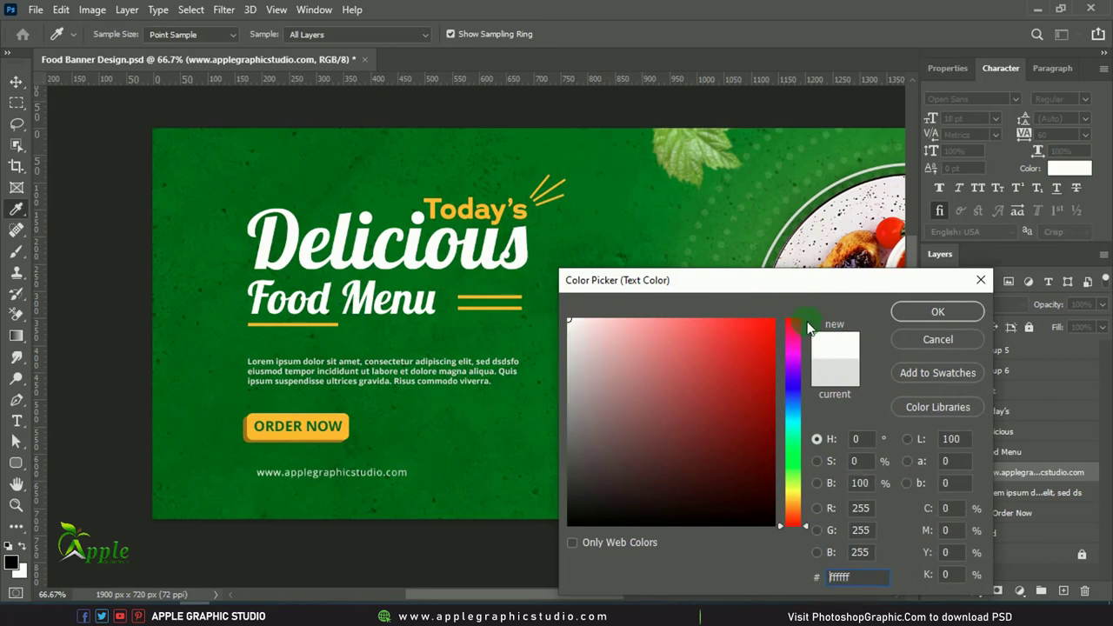
{"action": "left_click", "coordinate": [928, 316]}
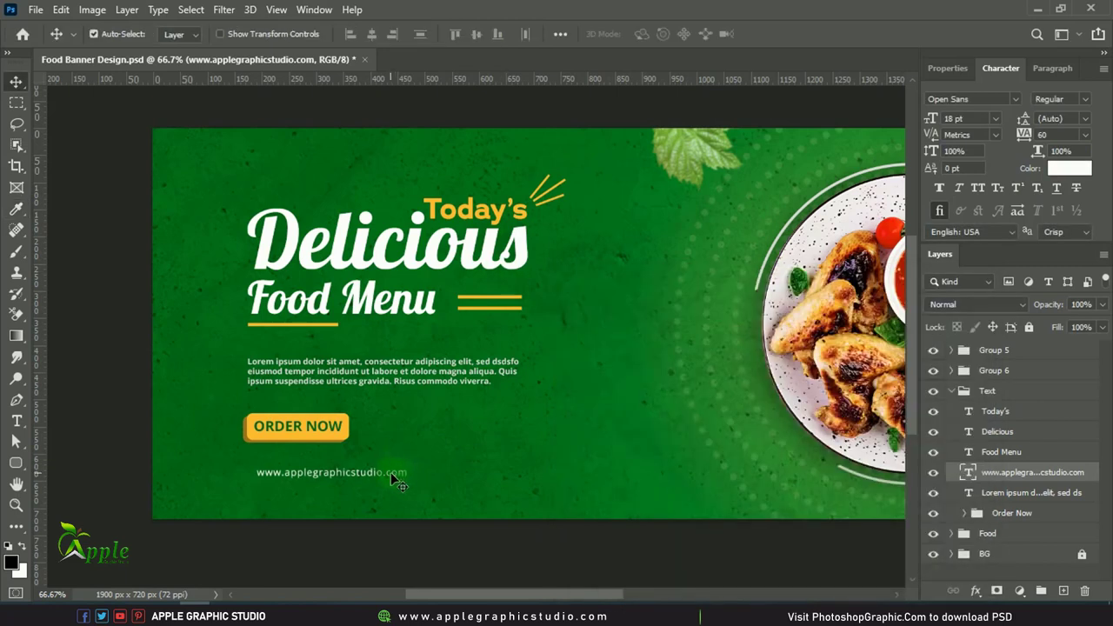
{"action": "left_click_drag", "start_coordinate": [391, 474], "coordinate": [396, 478]}
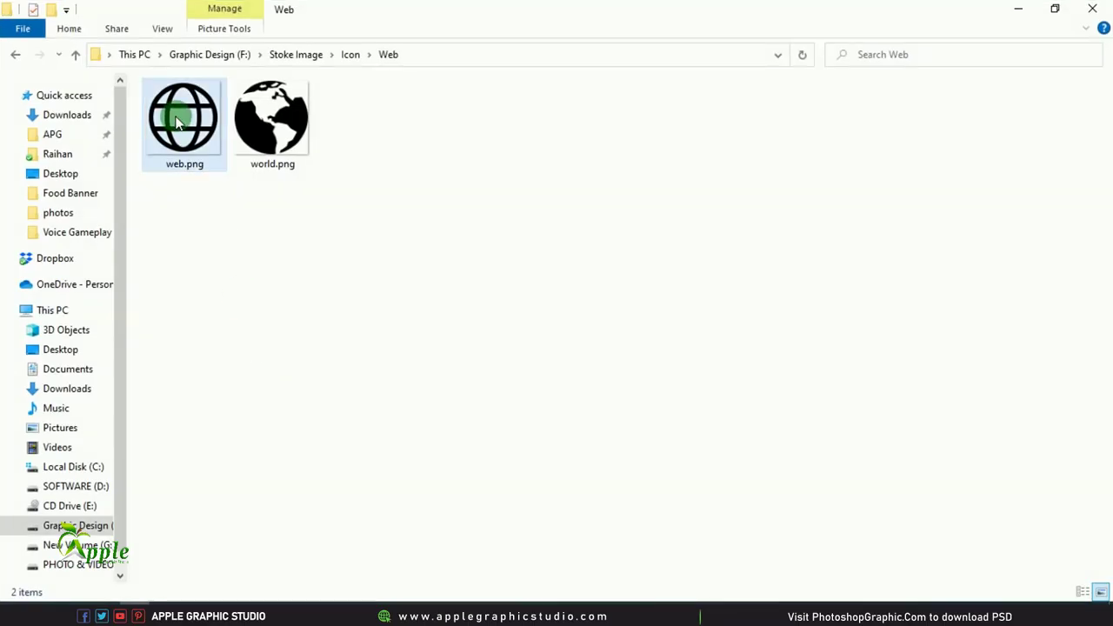
Place the web.png globe, scale it to about 12%, and position it left of the URL.
{"action": "mouse_move", "coordinate": [182, 122]}
{"action": "left_mouse_down"}
{"action": "mouse_move", "coordinate": [181, 600]}
{"action": "mouse_move", "coordinate": [467, 323]}
{"action": "left_mouse_up"}
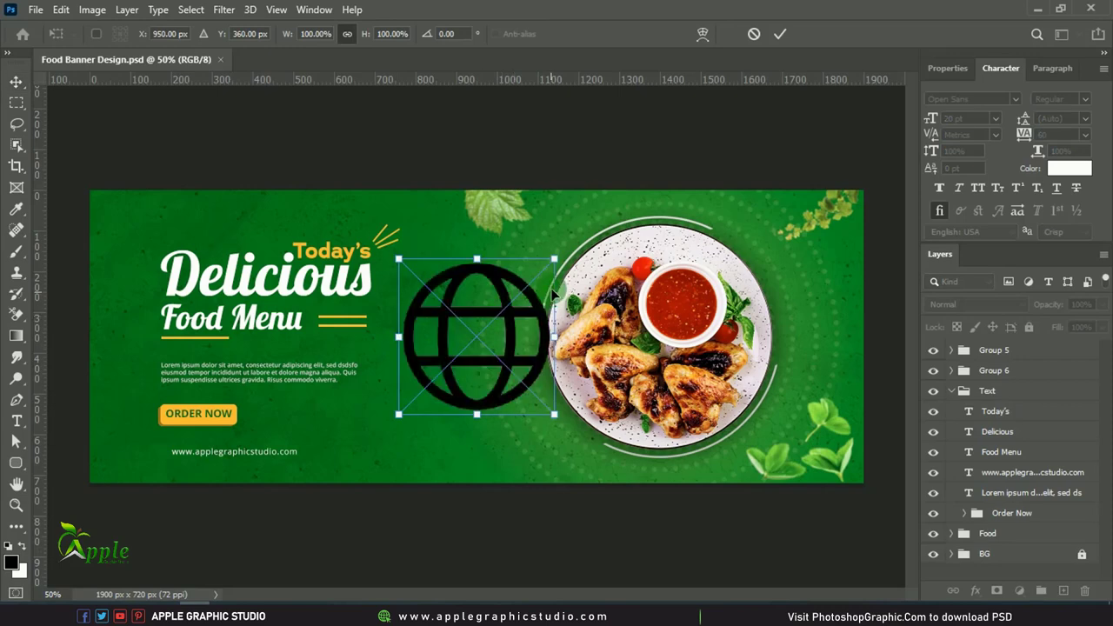
{"action": "left_click_drag", "start_coordinate": [554, 259], "coordinate": [420, 393]}
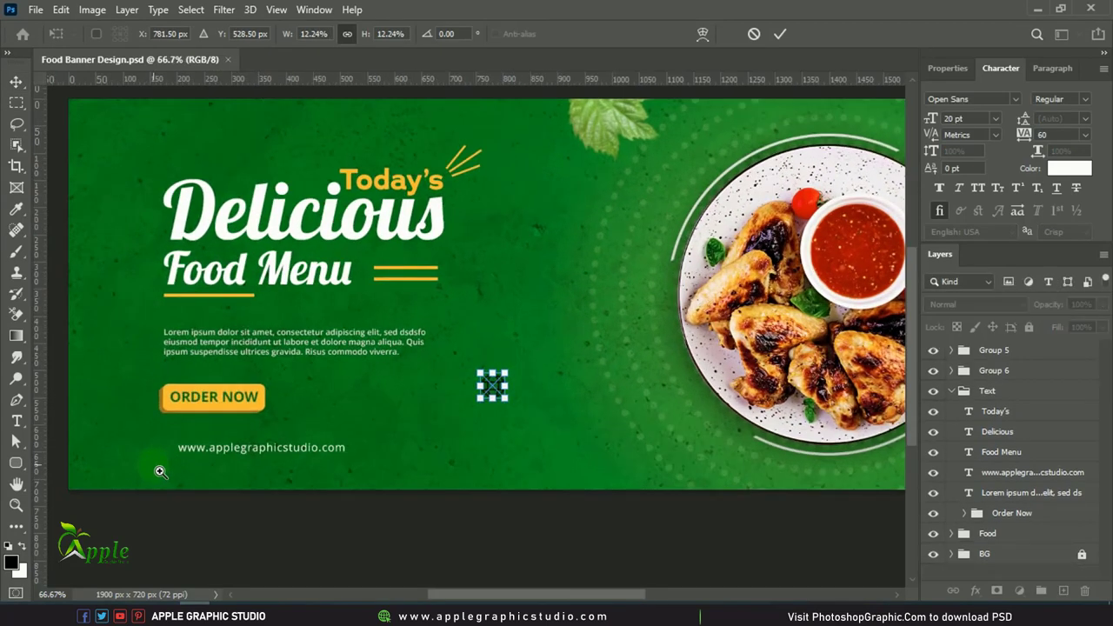
{"action": "left_click", "coordinate": [160, 471]}
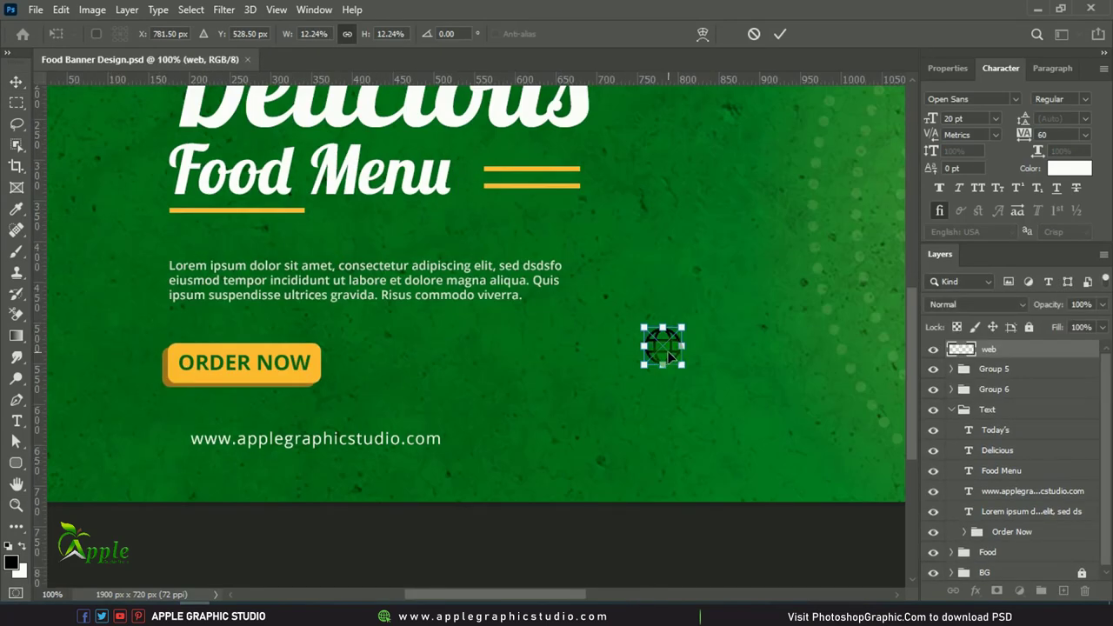
{"action": "mouse_move", "coordinate": [667, 350]}
{"action": "left_mouse_down"}
{"action": "mouse_move", "coordinate": [174, 470]}
{"action": "mouse_move", "coordinate": [172, 445]}
{"action": "left_mouse_up"}
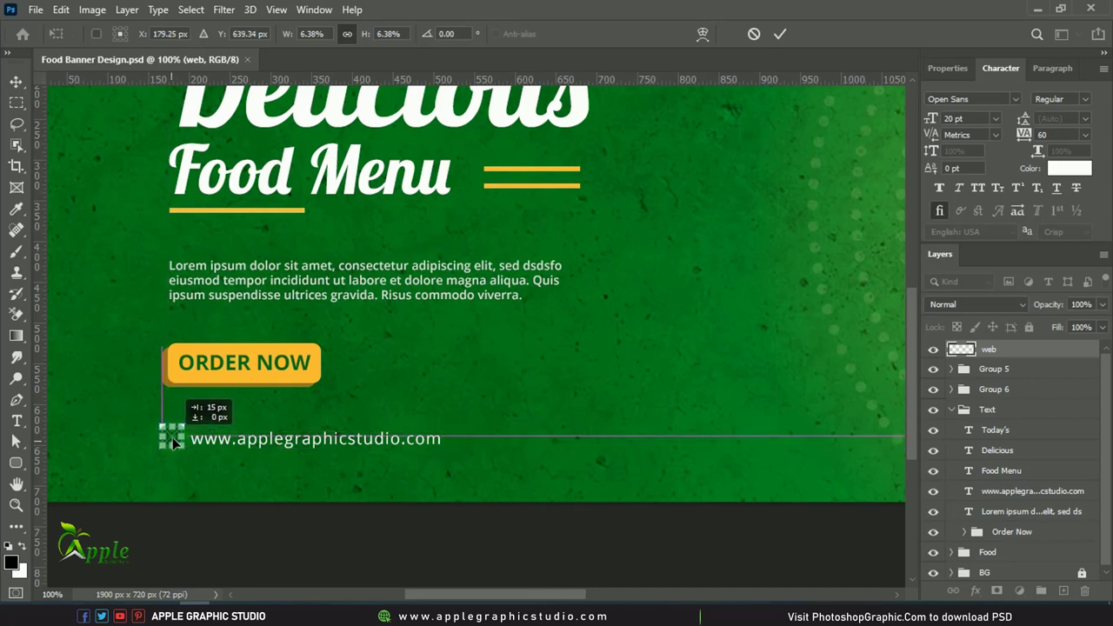
{"action": "left_click_drag", "start_coordinate": [171, 445], "coordinate": [172, 443]}
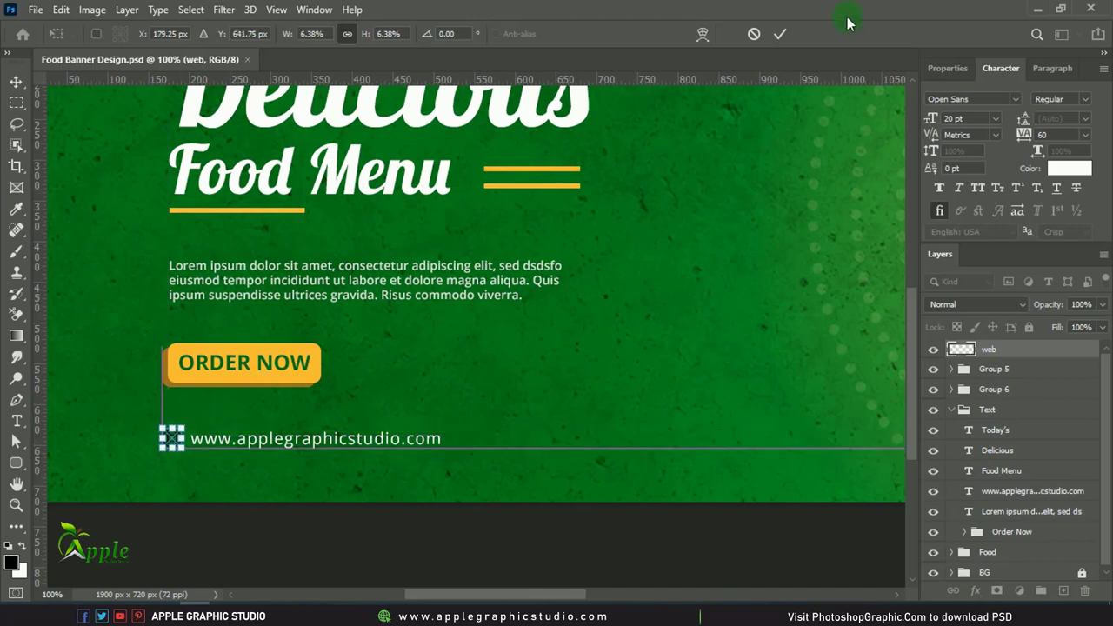
{"action": "left_click", "coordinate": [777, 34]}
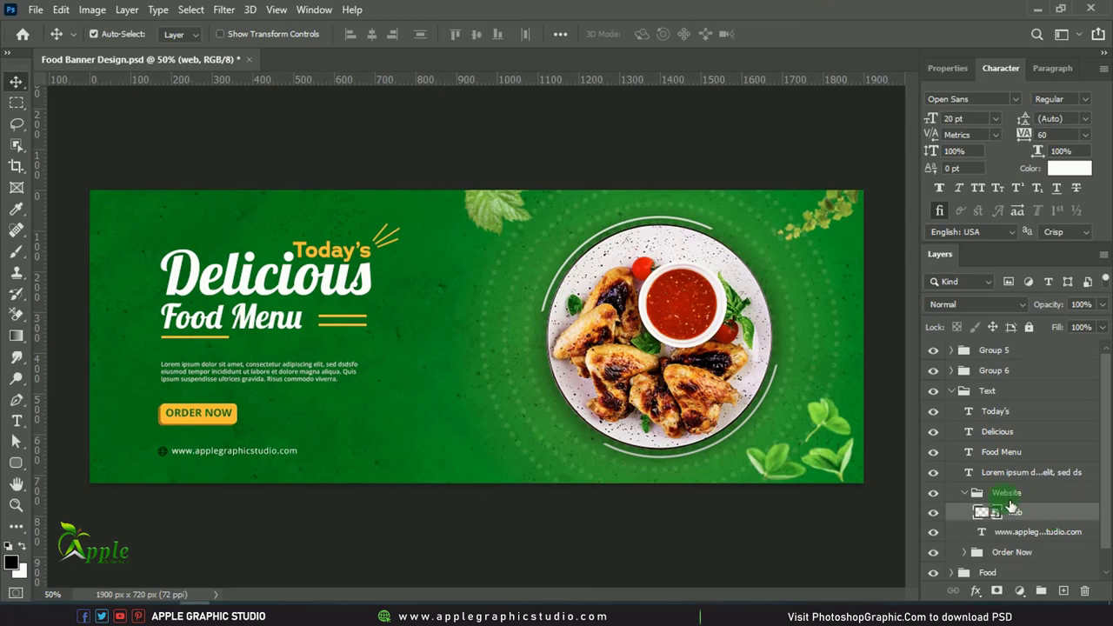
Give the globe a white Color Overlay layer style.
{"action": "double_click", "coordinate": [1009, 507]}
{"action": "left_click_drag", "start_coordinate": [385, 93], "coordinate": [758, 171]}
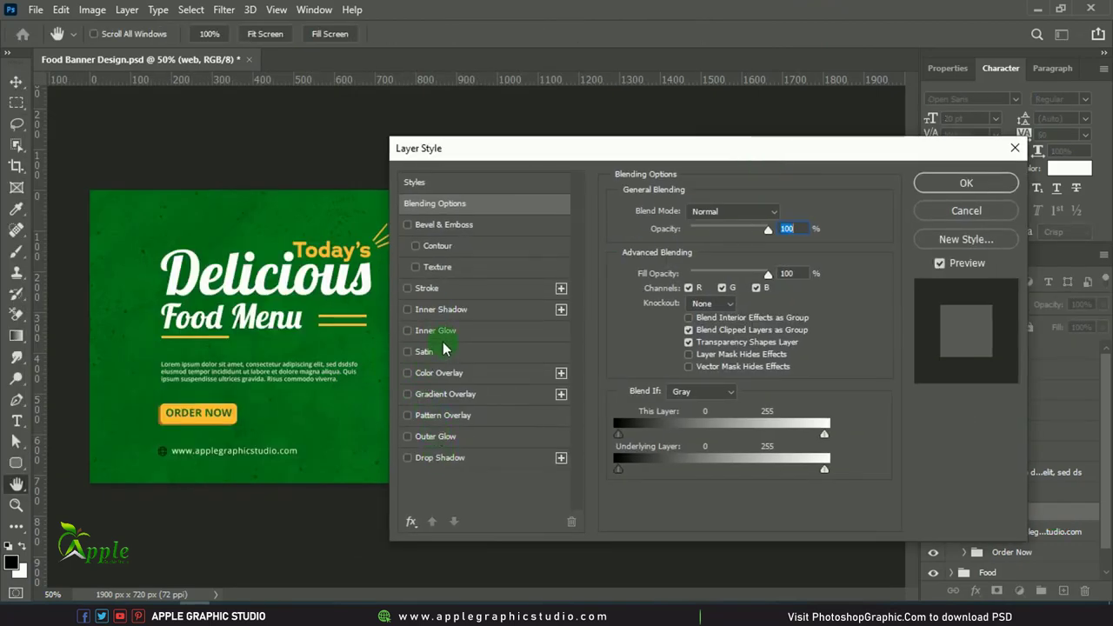
{"action": "left_click", "coordinate": [441, 383]}
{"action": "left_click", "coordinate": [785, 214]}
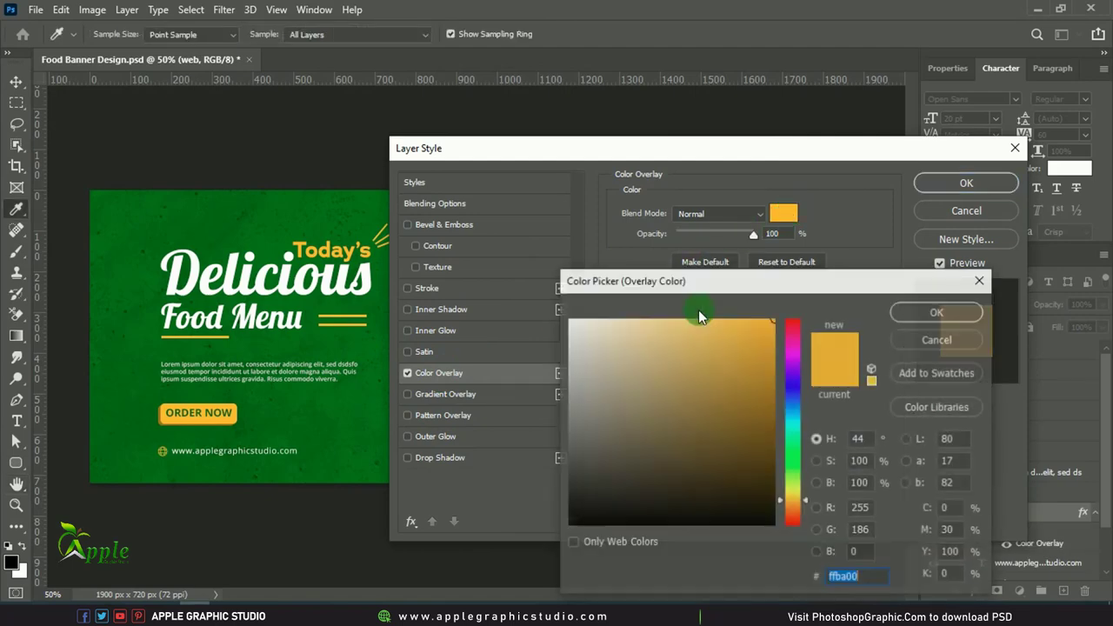
{"action": "left_click_drag", "start_coordinate": [701, 320], "coordinate": [461, 242]}
{"action": "left_click", "coordinate": [935, 312]}
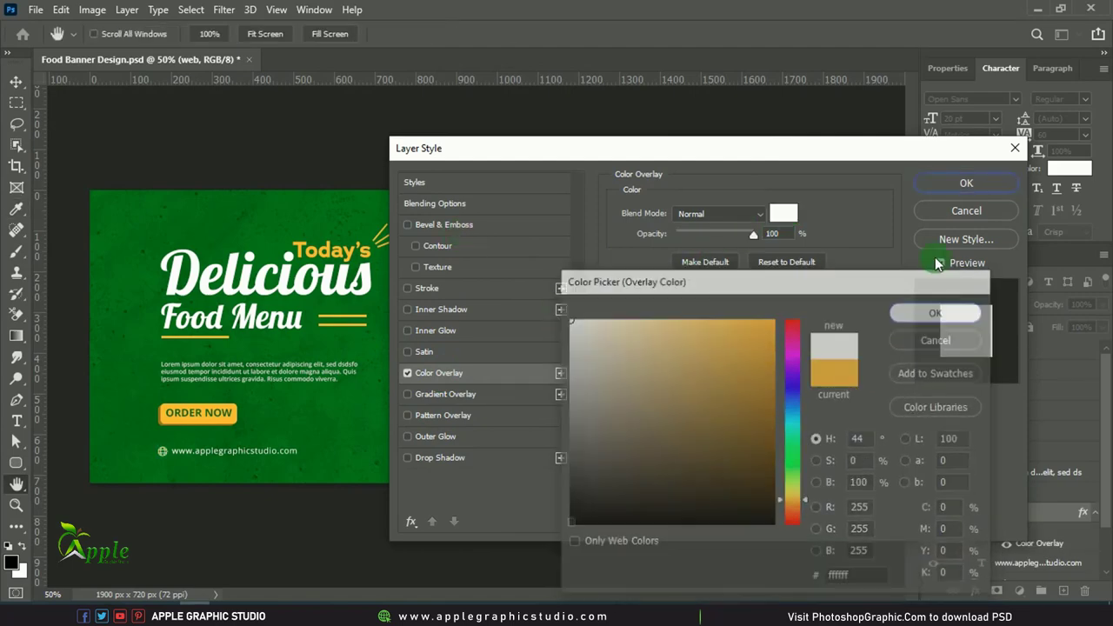
{"action": "left_click", "coordinate": [944, 183]}
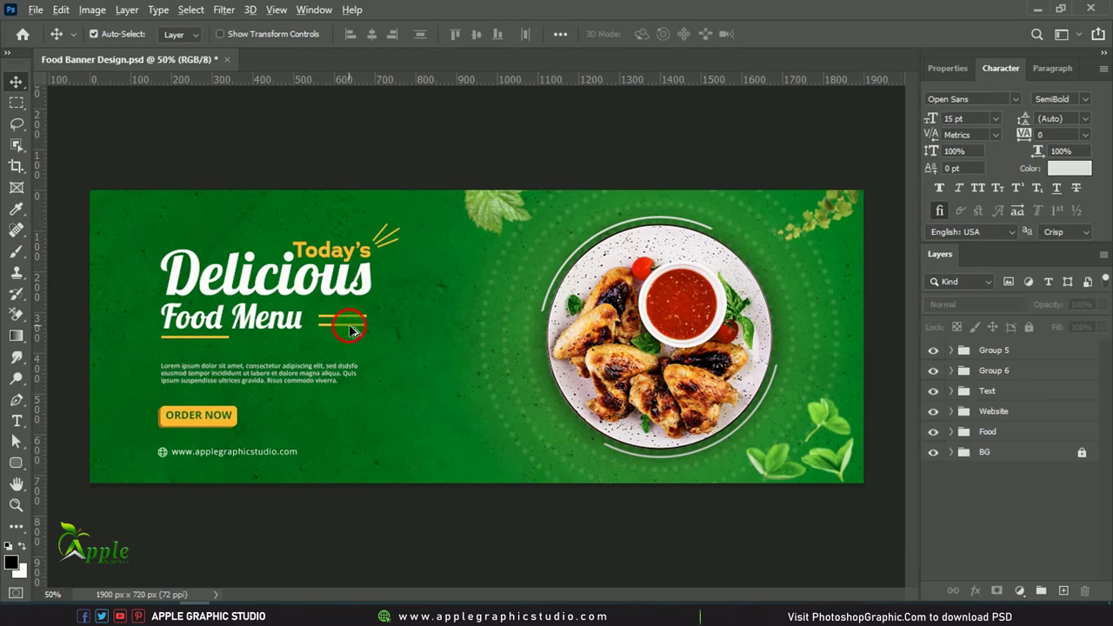
Duplicate the short yellow line into empty space and shorten it to about a third.
{"action": "left_click_drag", "start_coordinate": [351, 330], "coordinate": [446, 390]}
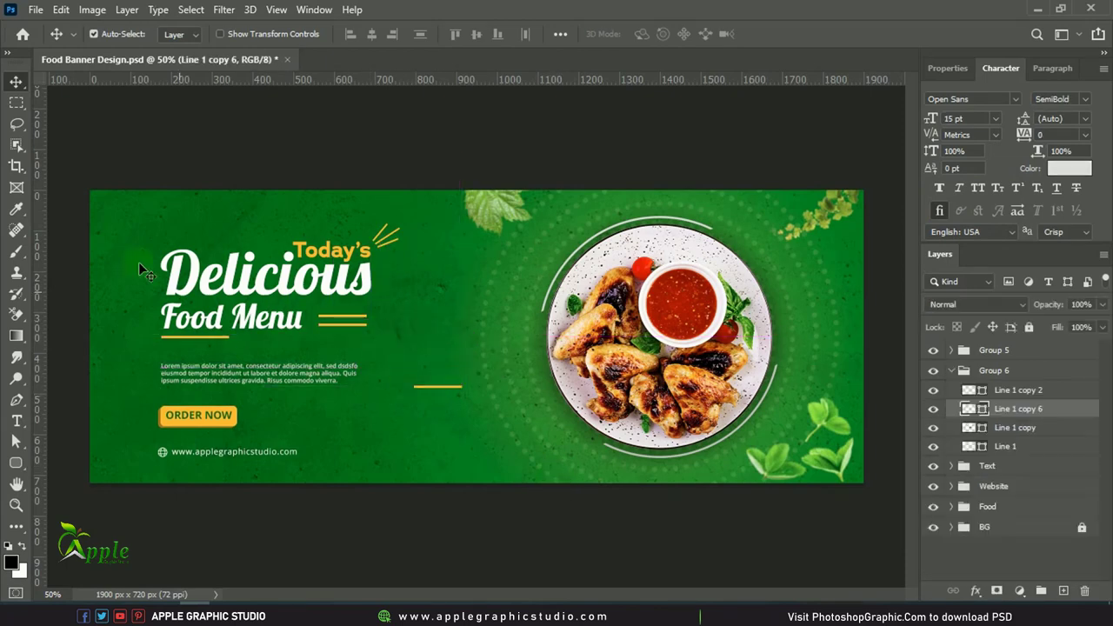
{"action": "left_click", "coordinate": [61, 9]}
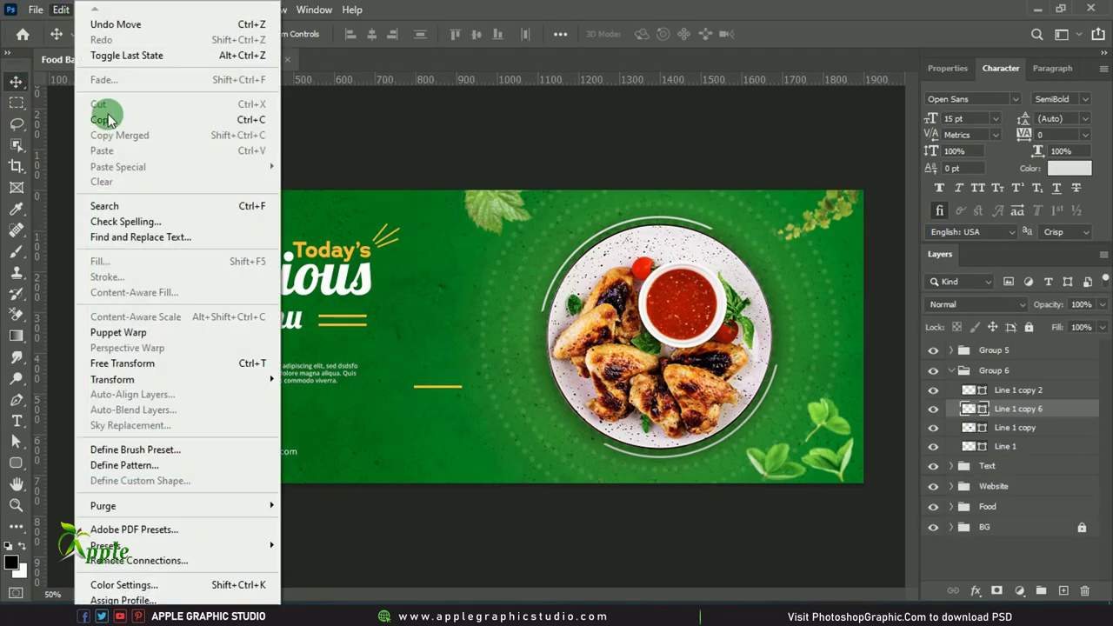
{"action": "left_click", "coordinate": [173, 368]}
{"action": "scroll", "coordinate": [452, 387], "scroll_direction": "up", "scroll_amount": 1}
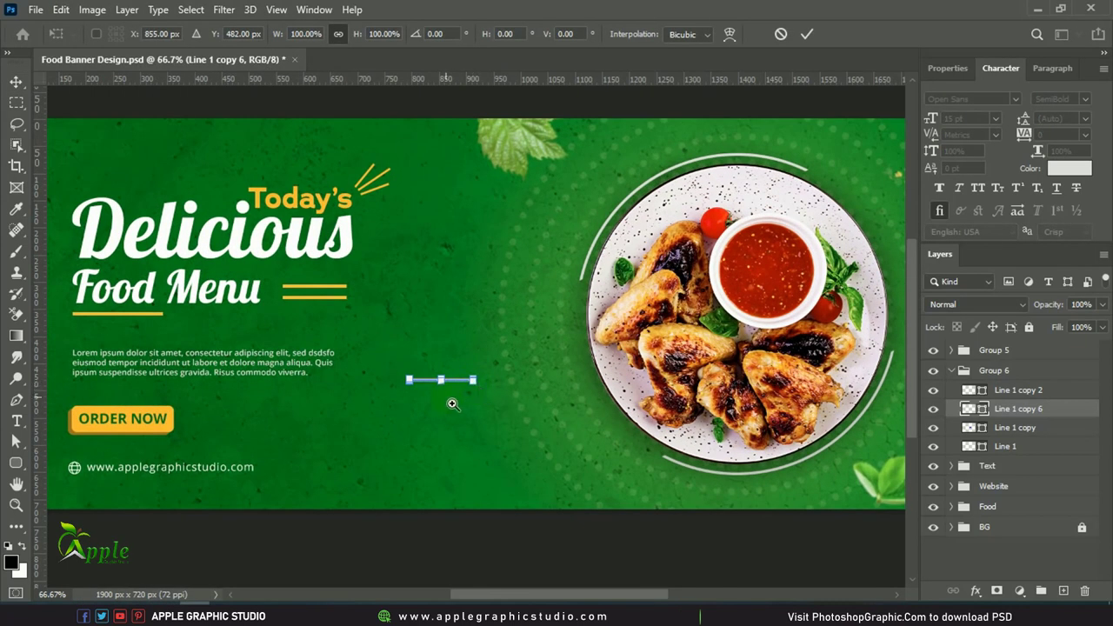
{"action": "scroll", "coordinate": [452, 403], "scroll_direction": "up", "scroll_amount": 1}
{"action": "left_click_drag", "start_coordinate": [494, 379], "coordinate": [428, 379]}
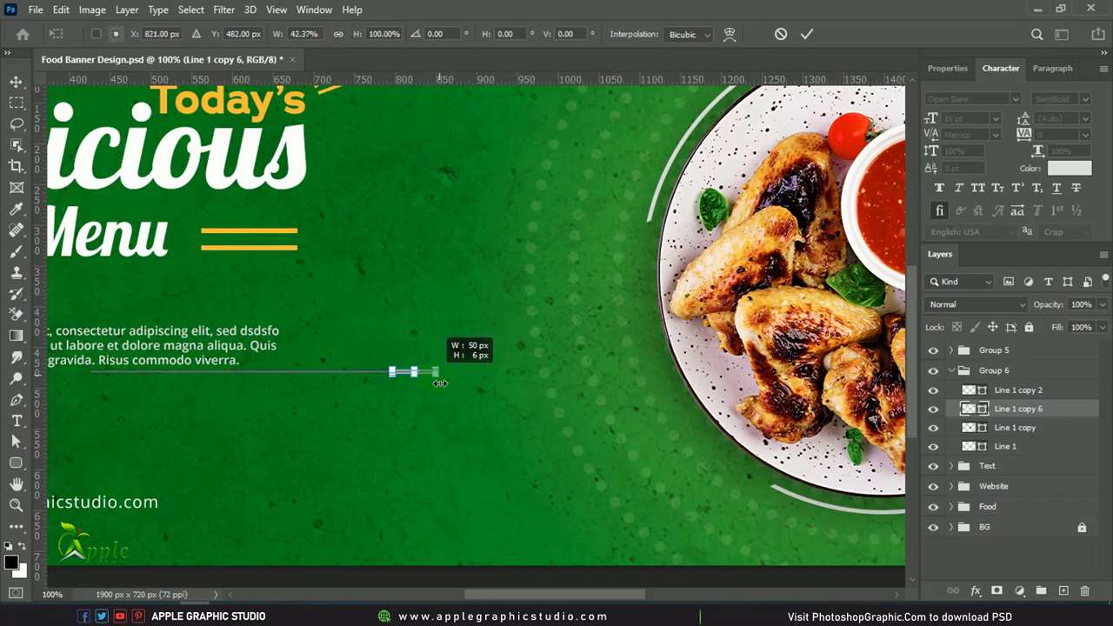
{"action": "left_click", "coordinate": [807, 34]}
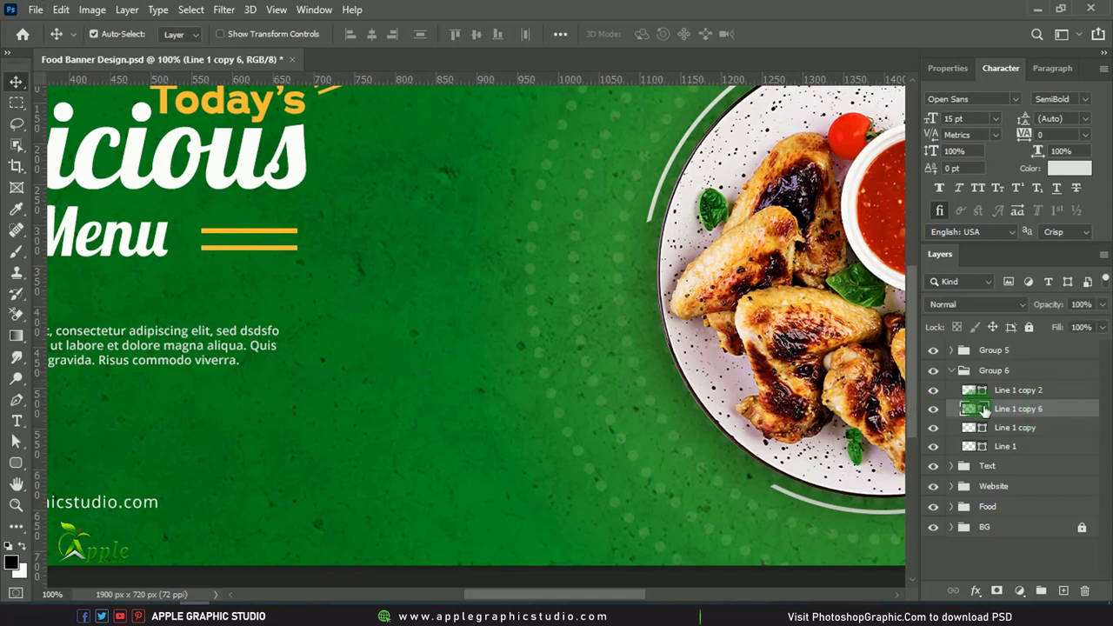
Copy the short line, rotate it 90° to form a plus sign, and select both halves.
{"action": "mouse_move", "coordinate": [1000, 409]}
{"action": "left_mouse_down"}
{"action": "mouse_move", "coordinate": [1022, 350]}
{"action": "mouse_move", "coordinate": [1063, 591]}
{"action": "left_mouse_up"}
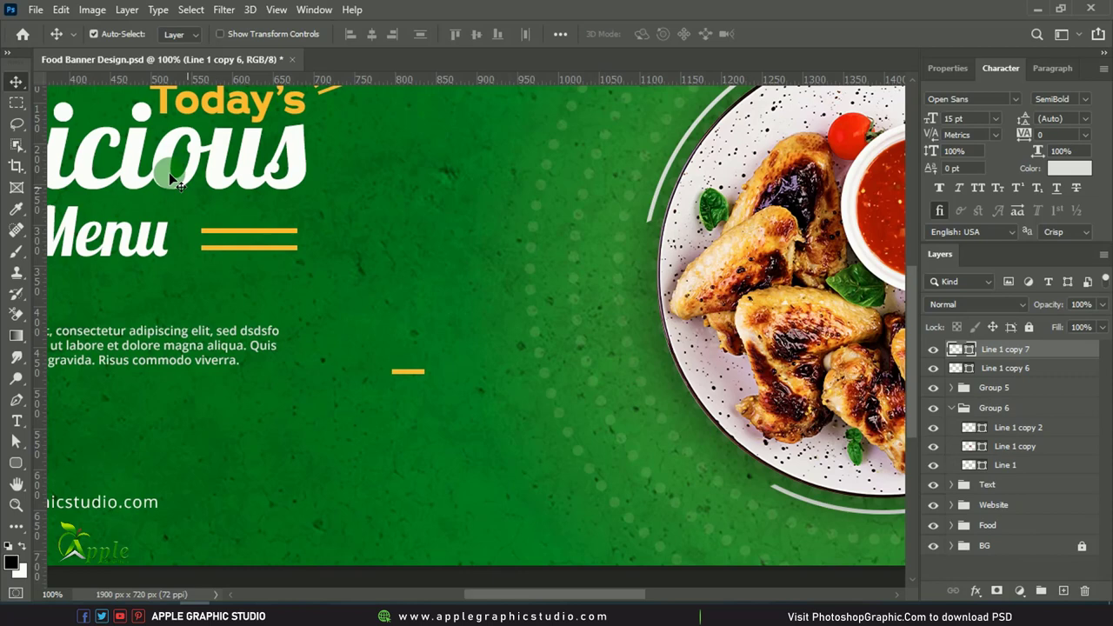
{"action": "left_click", "coordinate": [61, 9]}
{"action": "left_click", "coordinate": [174, 360]}
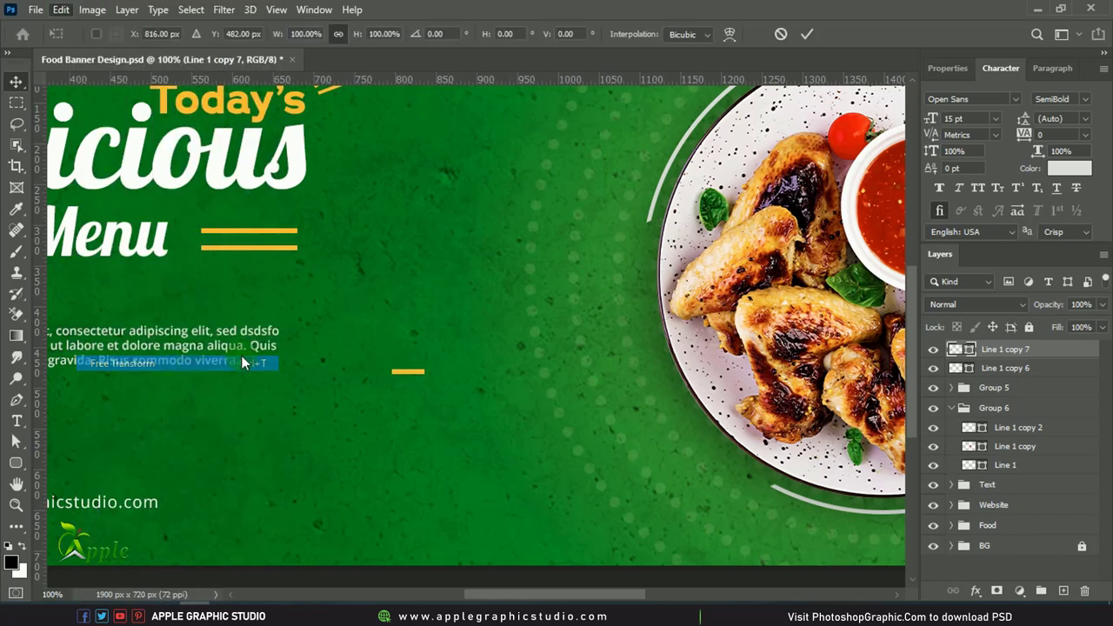
{"action": "right_click", "coordinate": [422, 379]}
{"action": "left_click", "coordinate": [468, 323]}
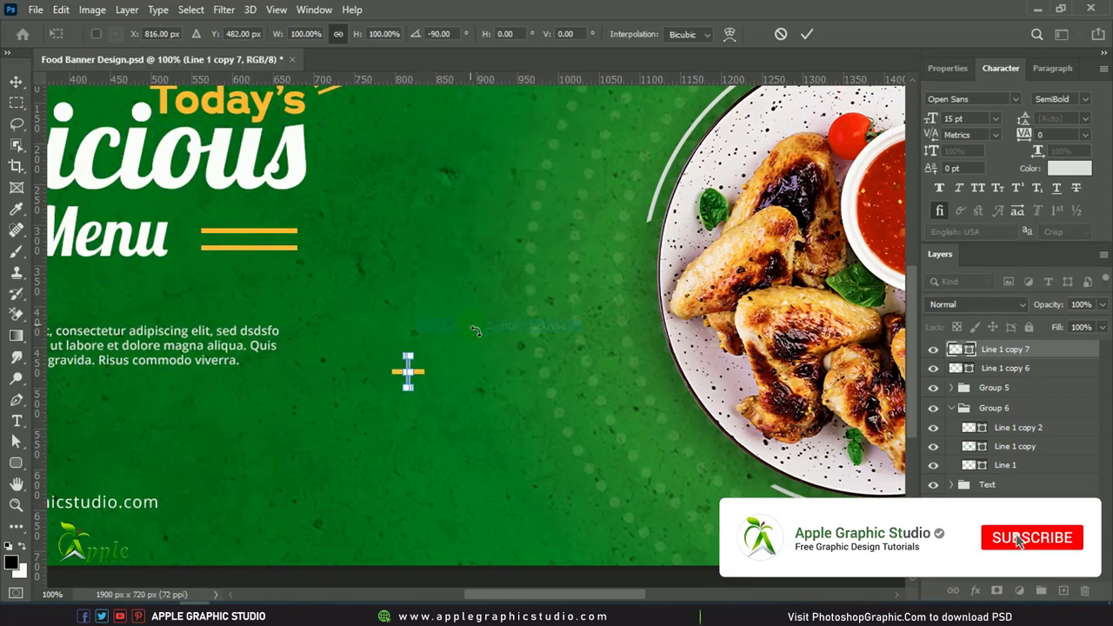
{"action": "left_click", "coordinate": [805, 34]}
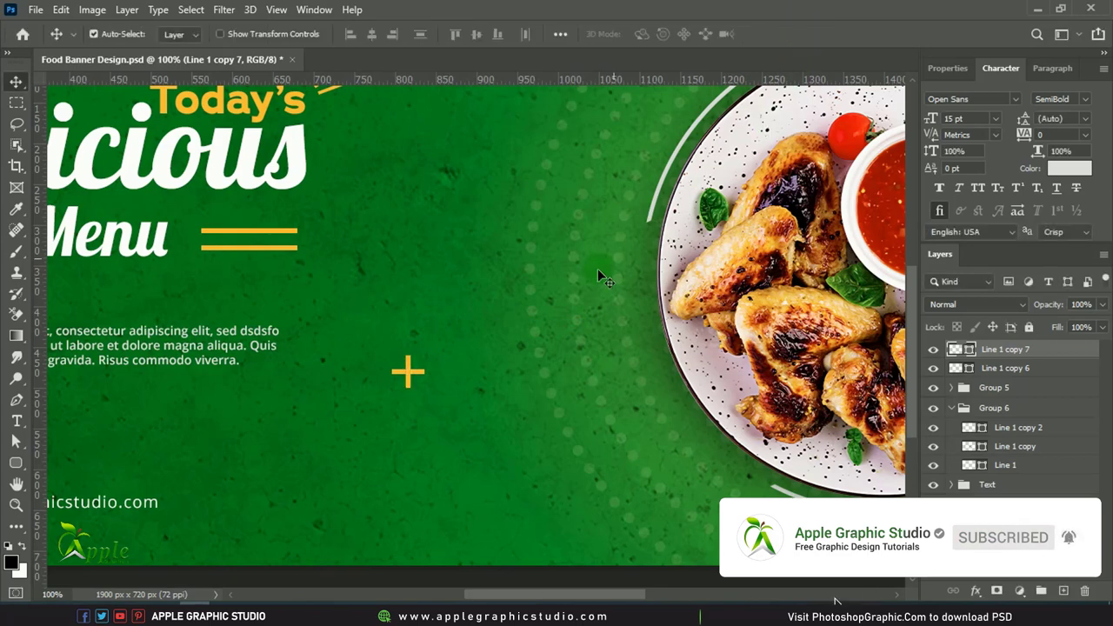
{"action": "key", "text": "ctrl"}
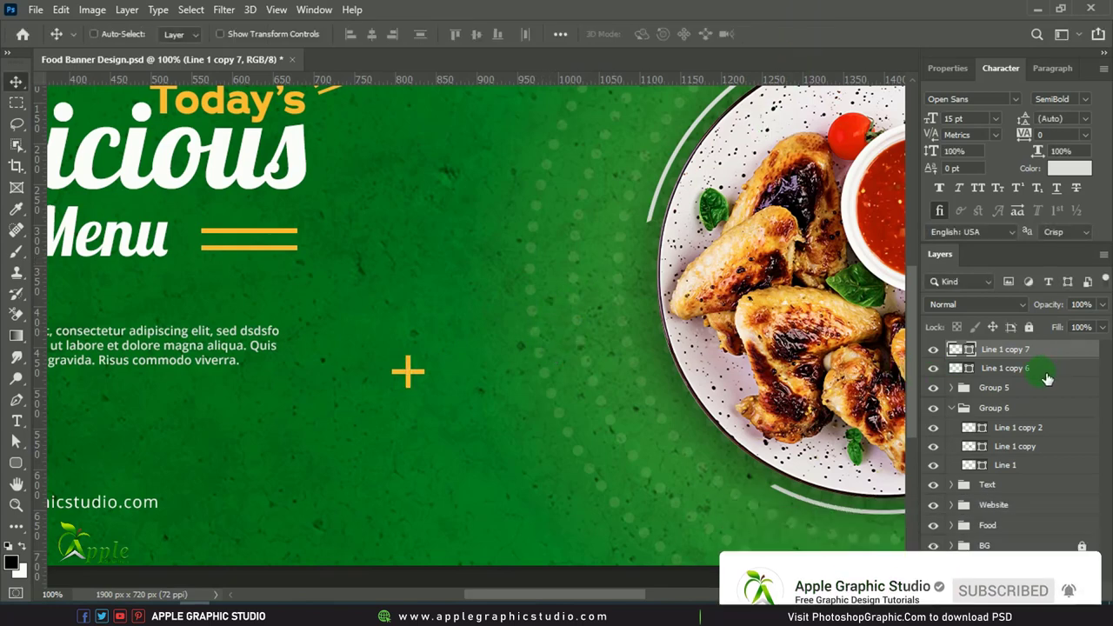
{"action": "left_click", "coordinate": [1043, 368], "text": "ctrl"}
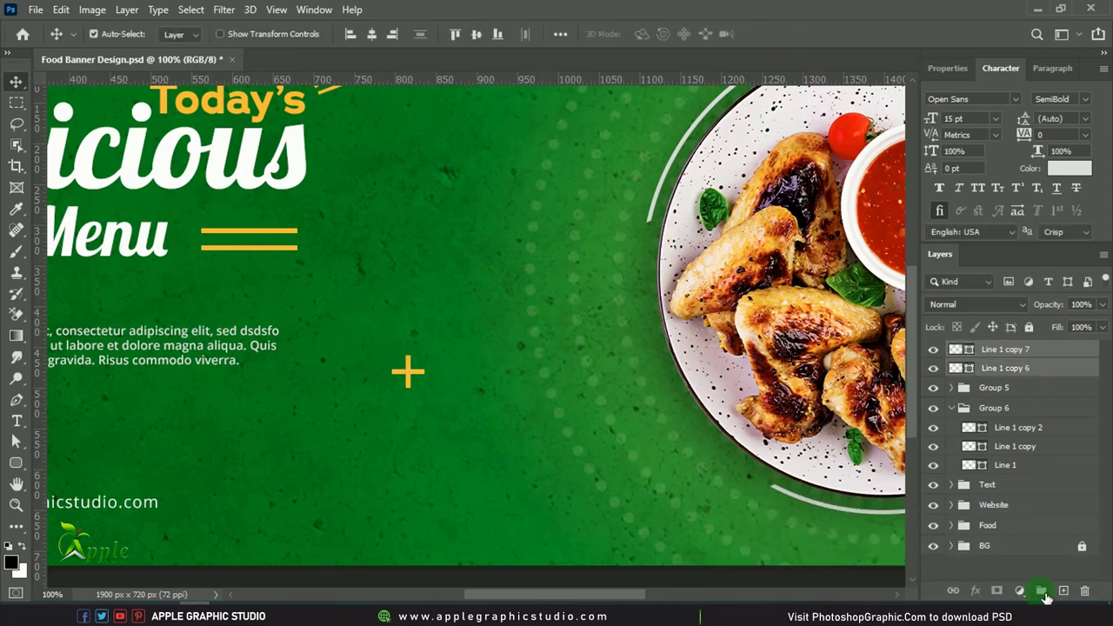
Select both plus-sign lines and convert them into a single smart object.
{"action": "scroll", "coordinate": [531, 311], "scroll_direction": "down", "scroll_amount": 3}
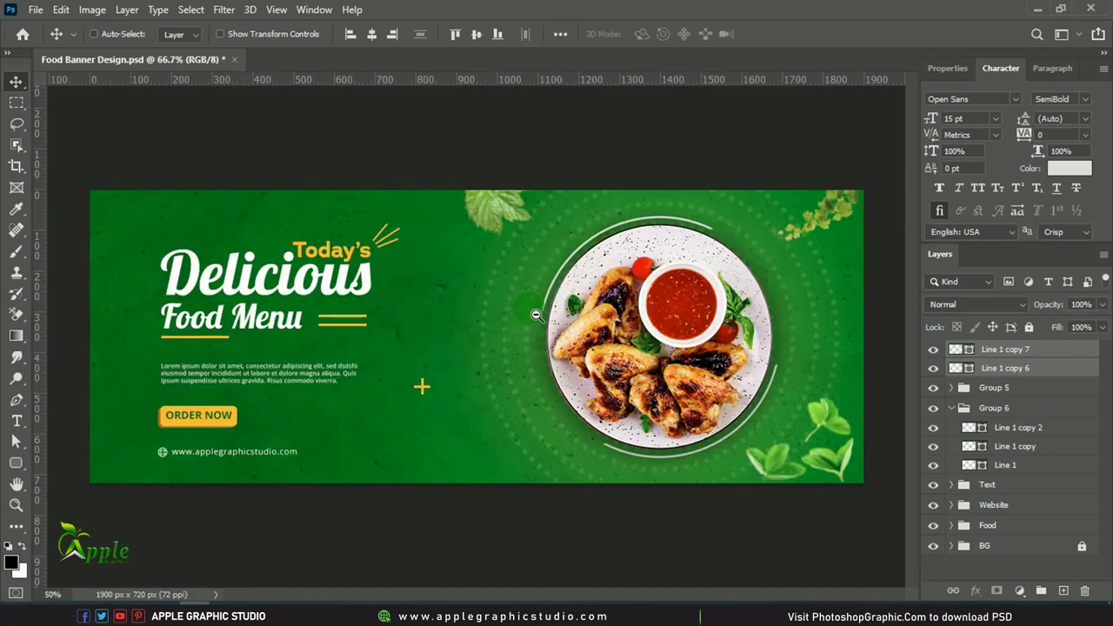
{"action": "scroll", "coordinate": [507, 320], "scroll_direction": "up", "scroll_amount": 1}
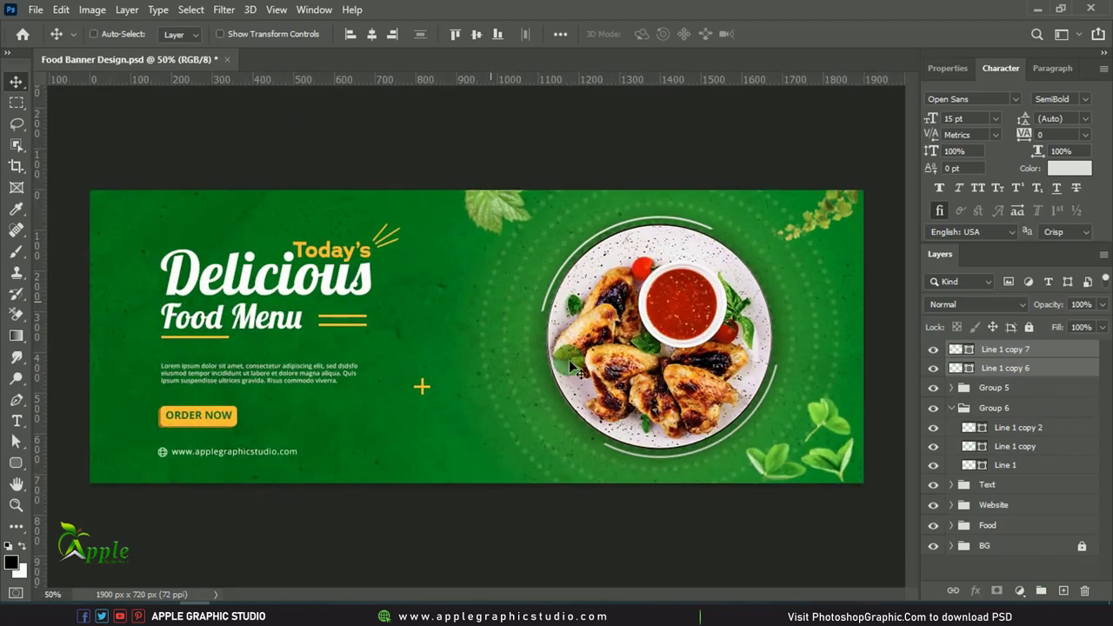
{"action": "scroll", "coordinate": [256, 220], "scroll_direction": "up", "scroll_amount": 1}
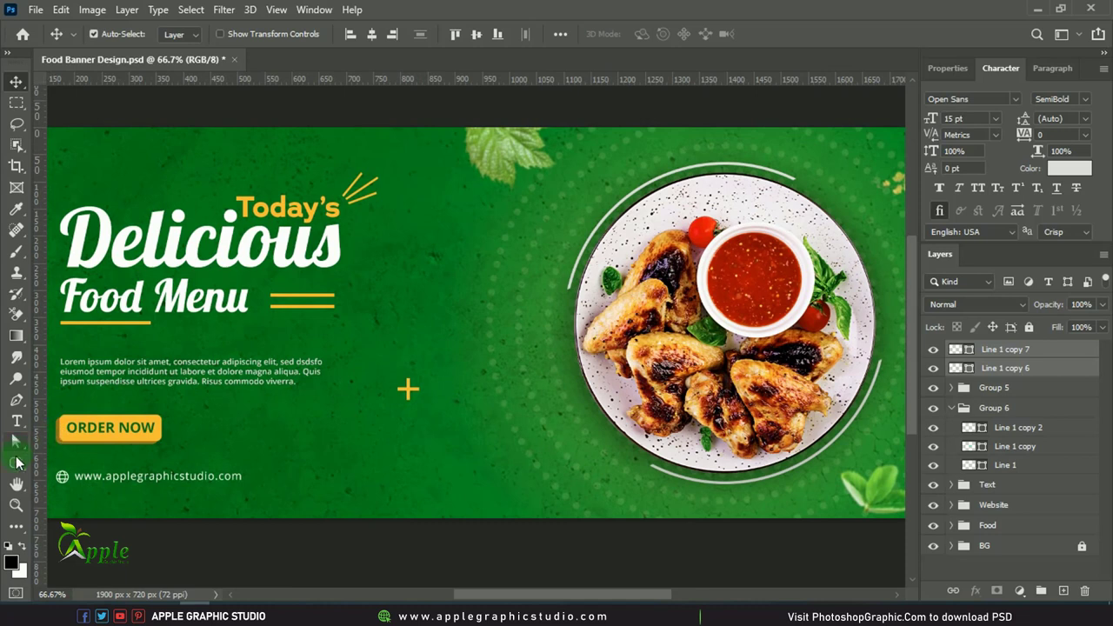
{"action": "left_click", "coordinate": [16, 463]}
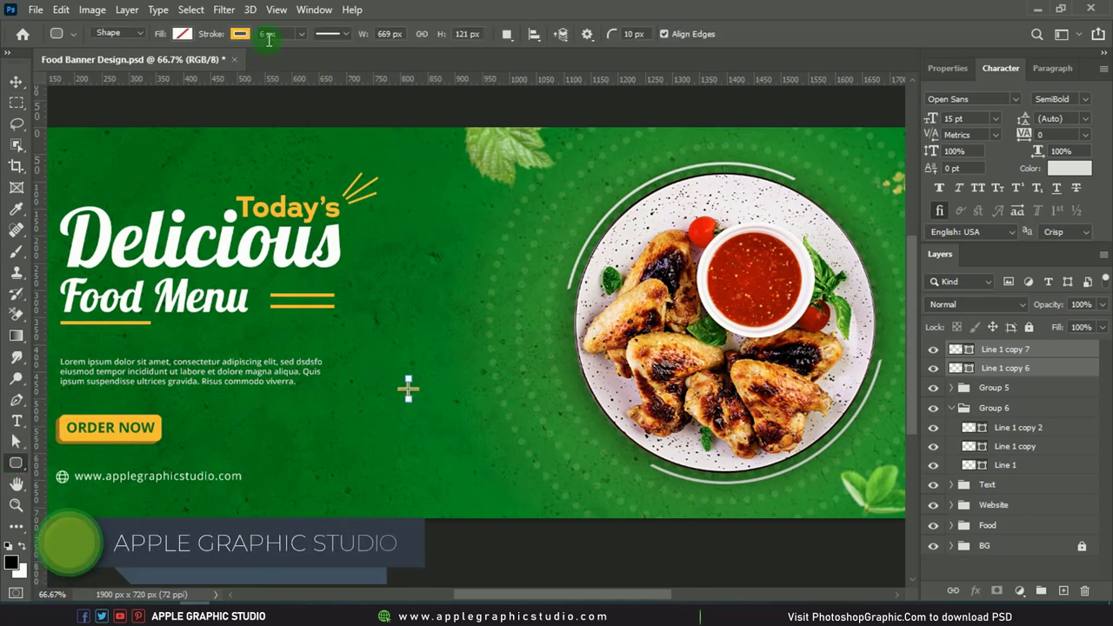
{"action": "type", "text": "4"}
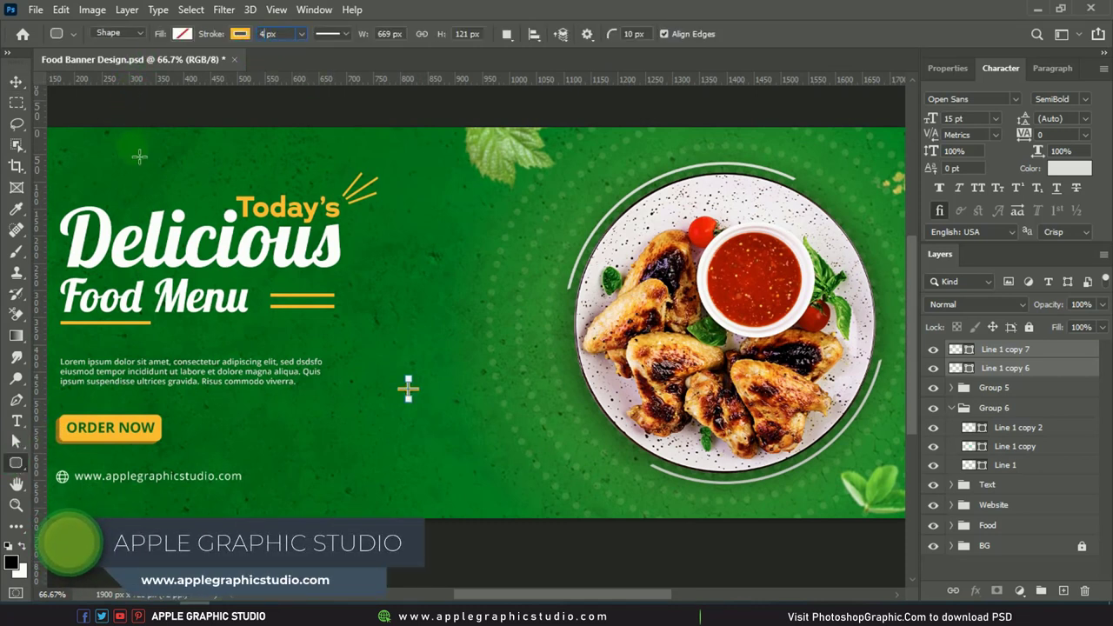
{"action": "left_click", "coordinate": [16, 81]}
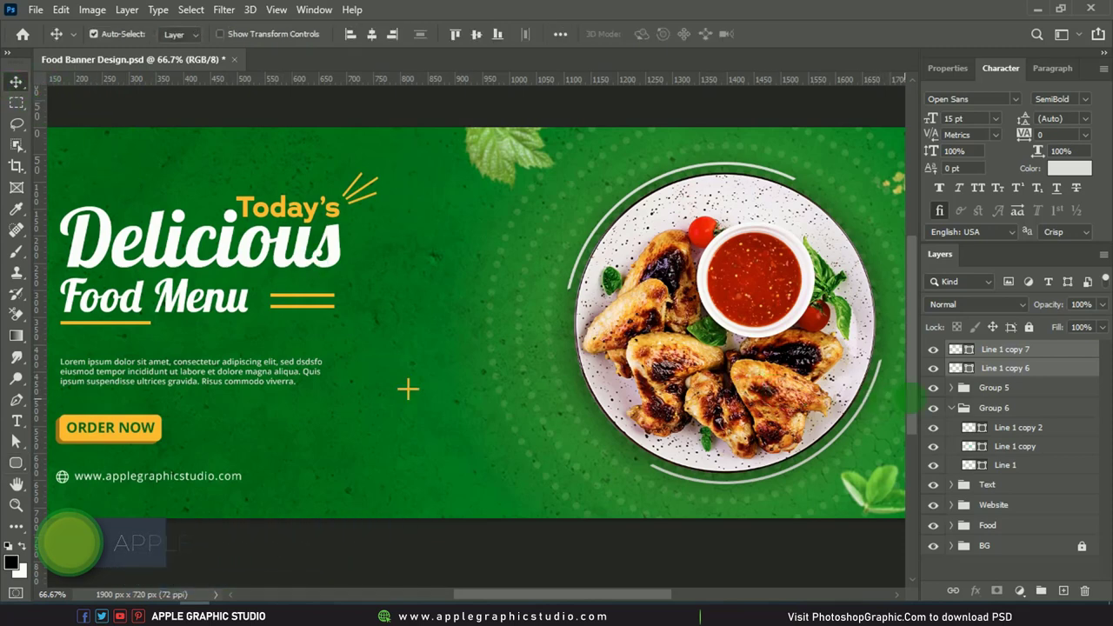
{"action": "left_click", "coordinate": [1033, 368], "text": "ctrl"}
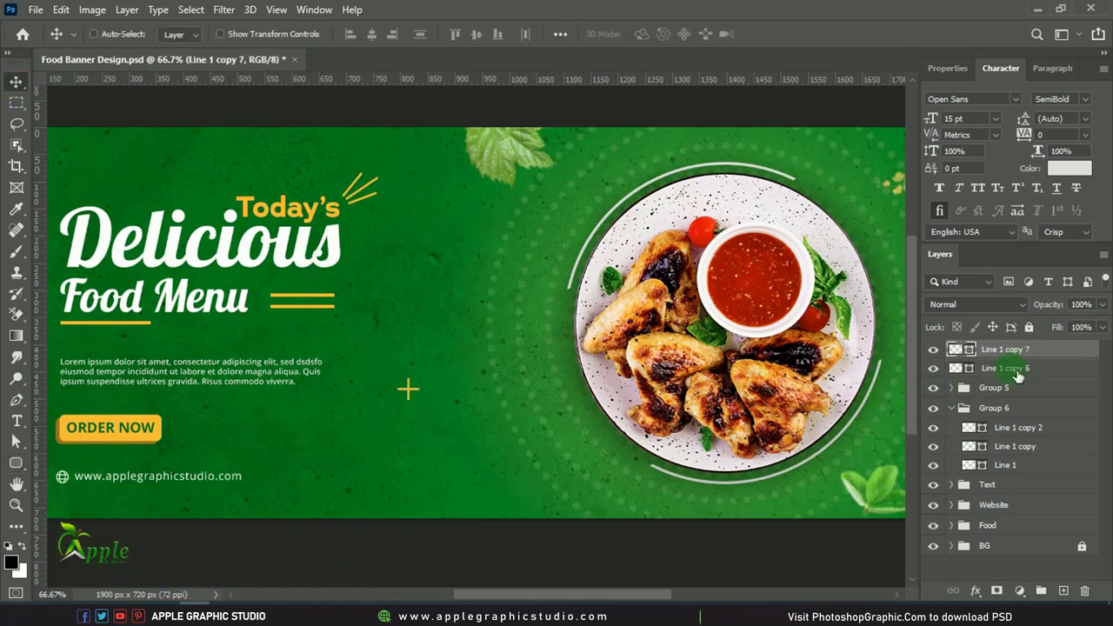
{"action": "left_click", "coordinate": [1014, 367], "text": "ctrl"}
{"action": "right_click", "coordinate": [1022, 349]}
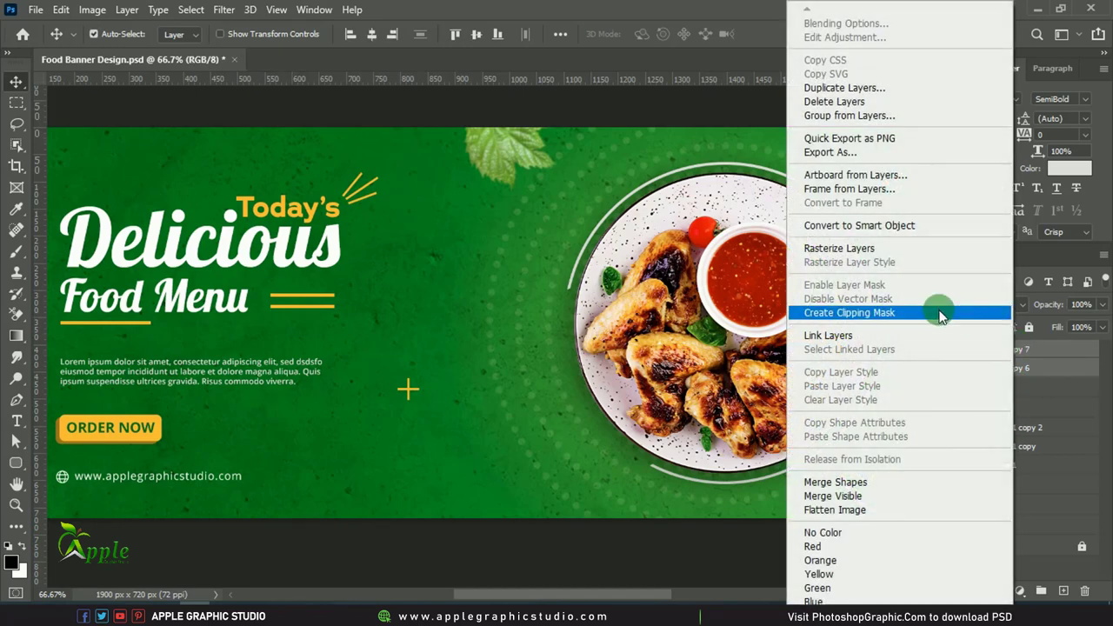
{"action": "left_click", "coordinate": [910, 221]}
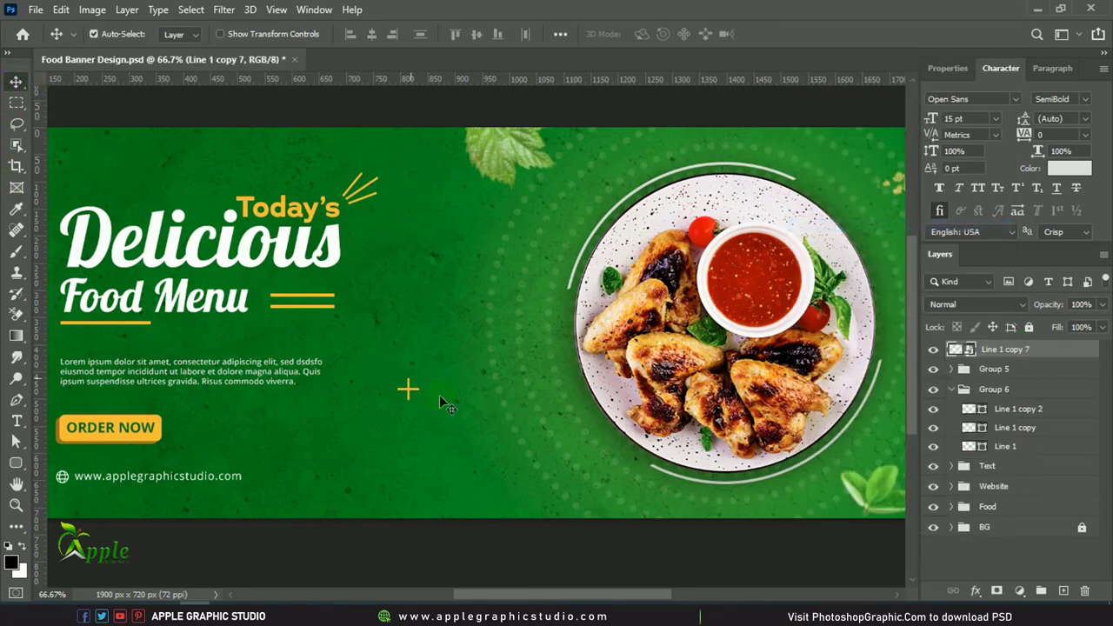
Scale the plus-sign smart object down to about 33 px (81%) and zoom out to 50%.
{"action": "left_click", "coordinate": [54, 9]}
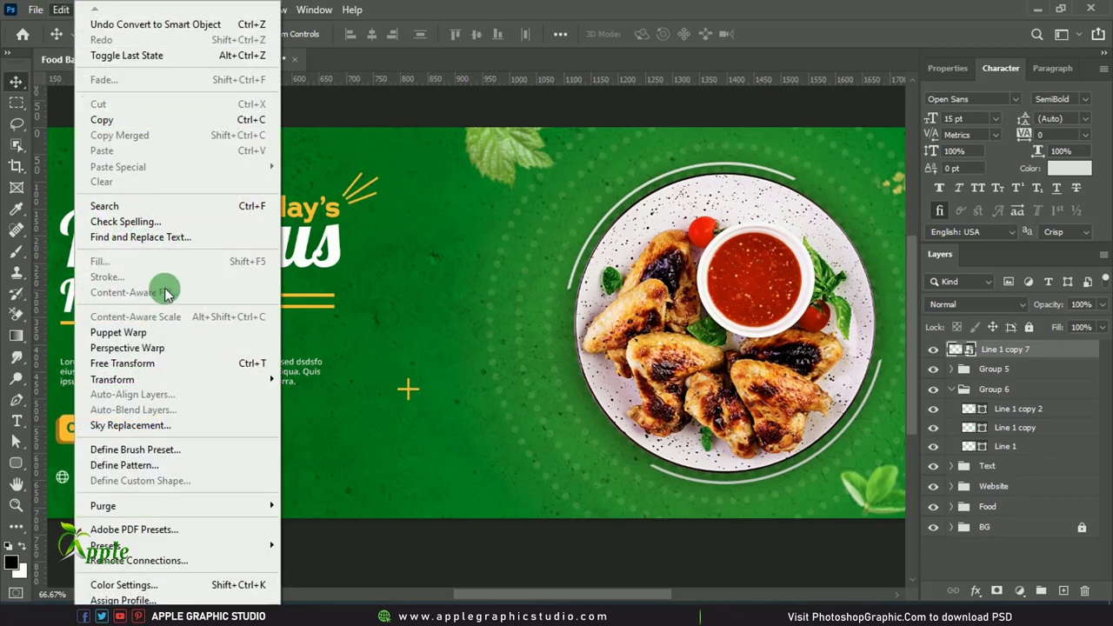
{"action": "left_click", "coordinate": [174, 362]}
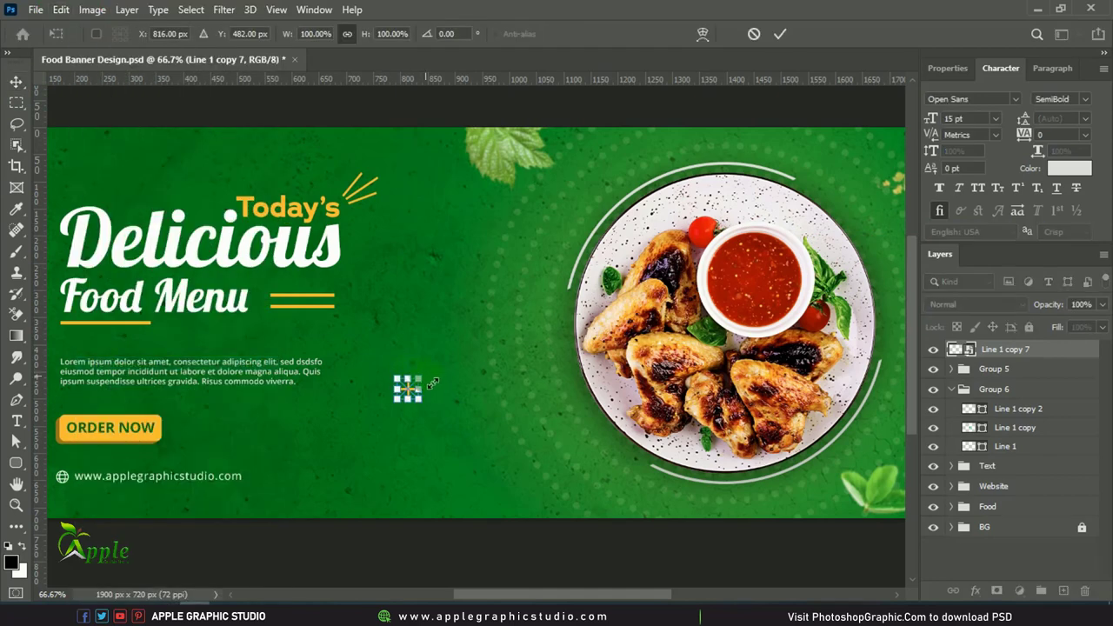
{"action": "left_click_drag", "start_coordinate": [431, 383], "coordinate": [427, 385]}
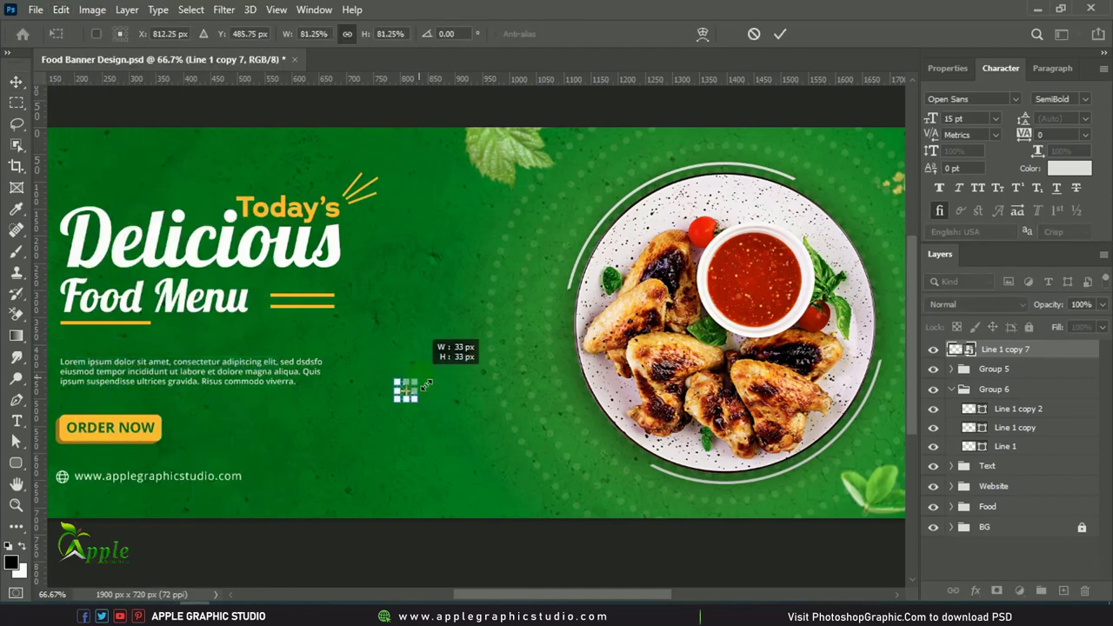
{"action": "left_click", "coordinate": [780, 34]}
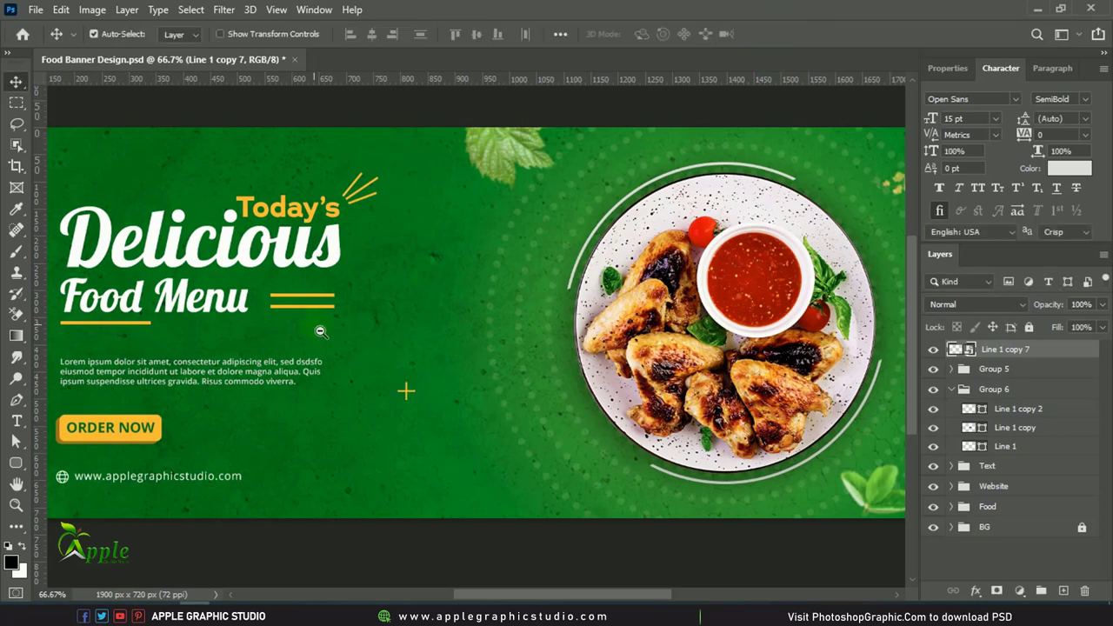
{"action": "left_click", "coordinate": [321, 331], "text": "alt"}
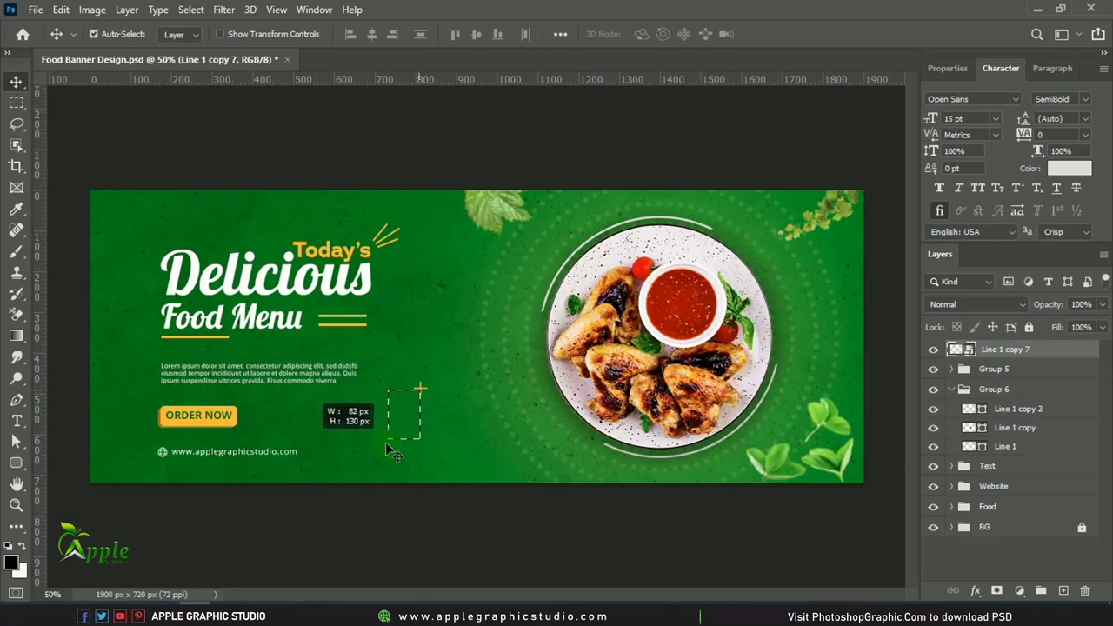
Place a yellow plus sign at the top-left and add a white Color Overlay copy beside the body text.
{"action": "left_click", "coordinate": [417, 530]}
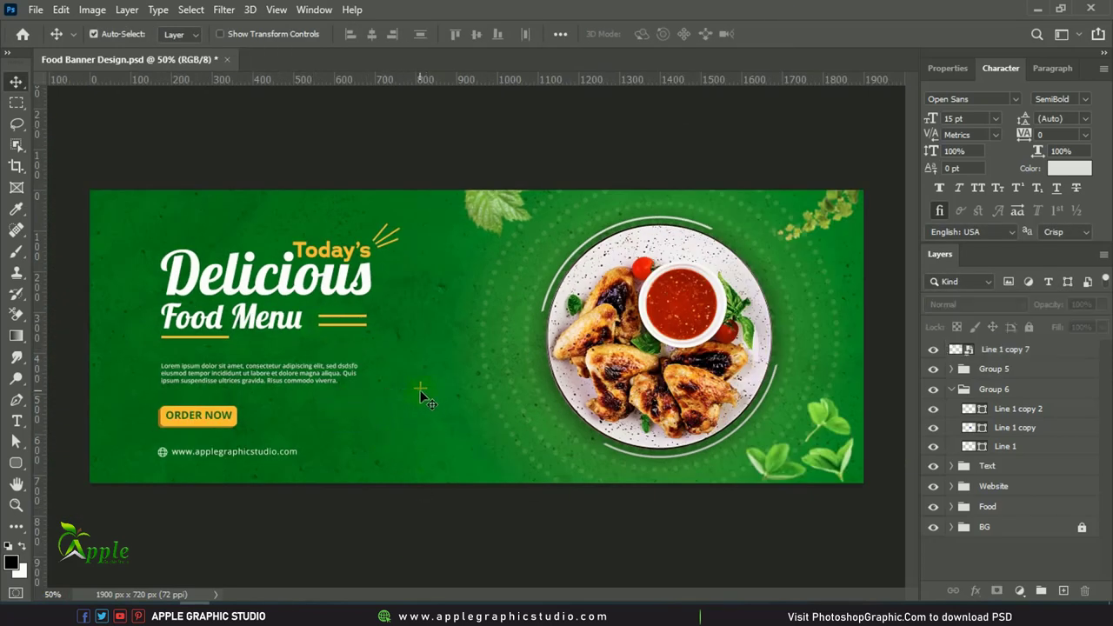
{"action": "mouse_move", "coordinate": [420, 396]}
{"action": "left_mouse_down"}
{"action": "mouse_move", "coordinate": [130, 243]}
{"action": "mouse_move", "coordinate": [345, 460]}
{"action": "mouse_move", "coordinate": [332, 439]}
{"action": "left_mouse_up"}
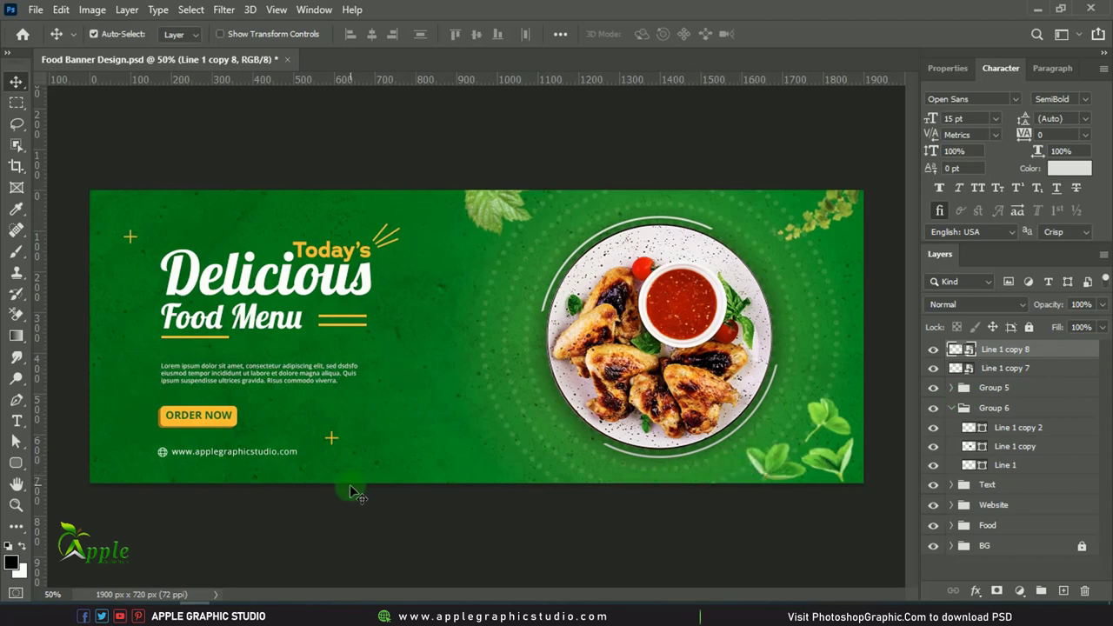
{"action": "mouse_move", "coordinate": [335, 444]}
{"action": "left_mouse_down"}
{"action": "mouse_move", "coordinate": [434, 287]}
{"action": "mouse_move", "coordinate": [388, 336]}
{"action": "mouse_move", "coordinate": [392, 348]}
{"action": "left_mouse_up"}
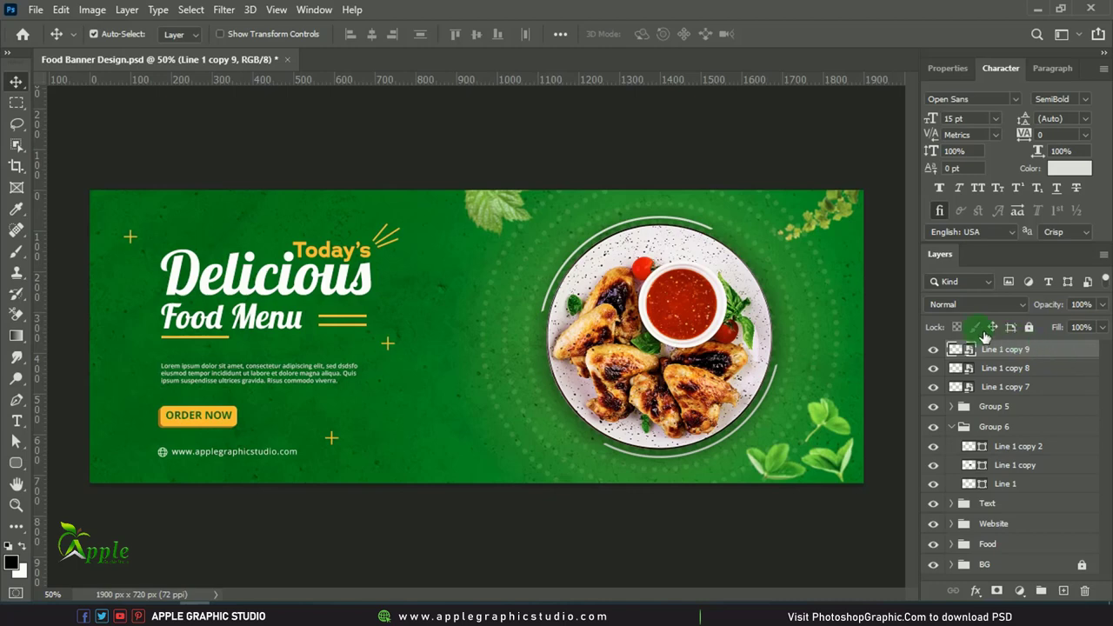
{"action": "double_click", "coordinate": [974, 344]}
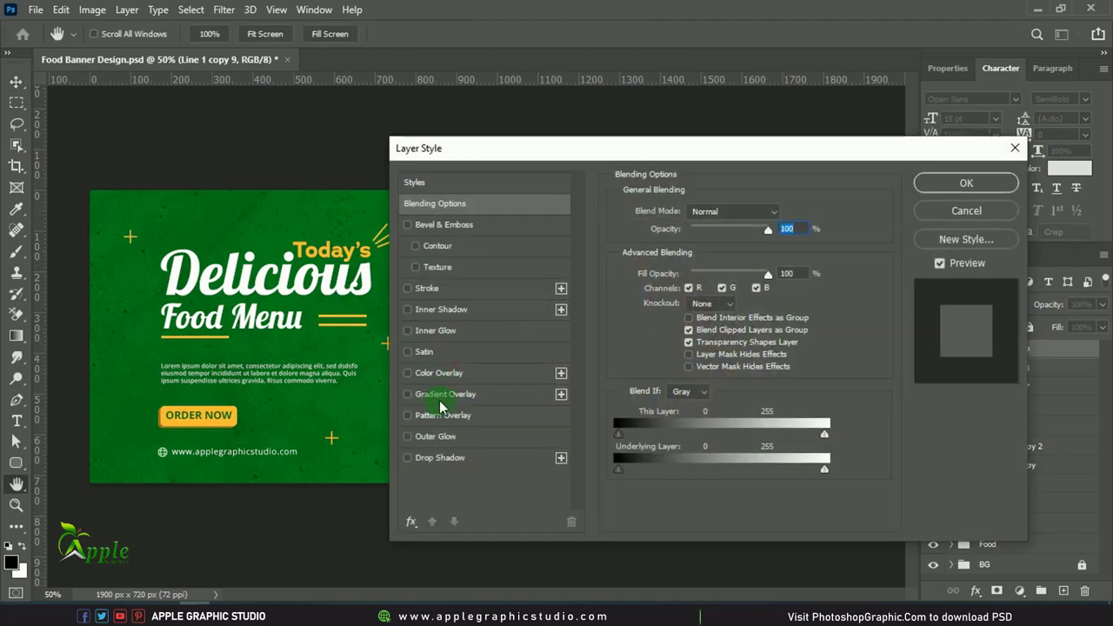
{"action": "left_click", "coordinate": [444, 374]}
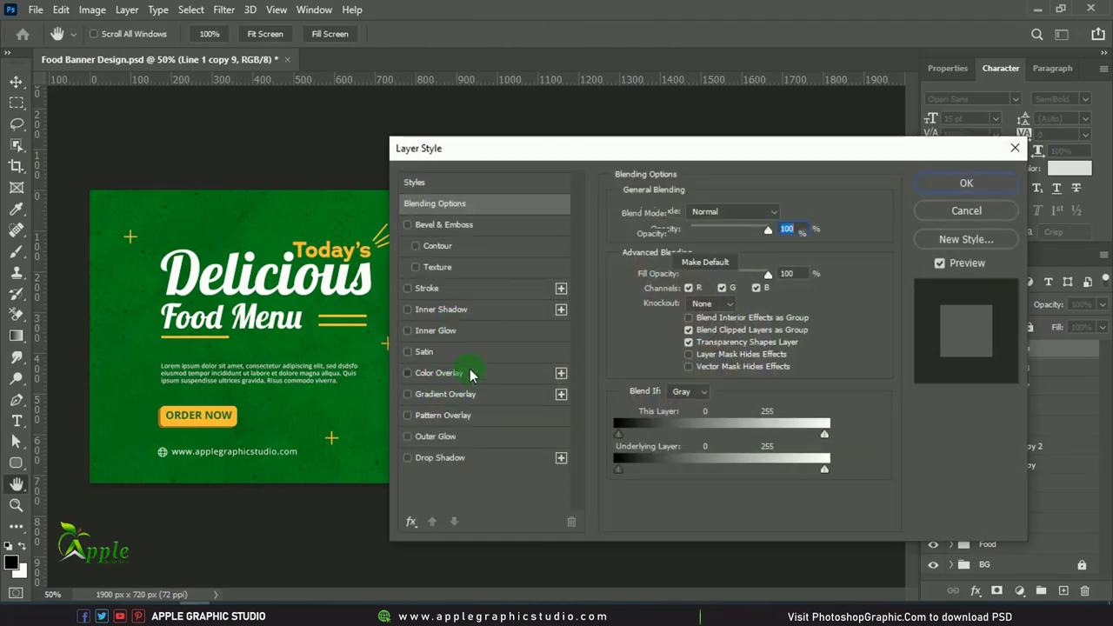
{"action": "left_click", "coordinate": [946, 185]}
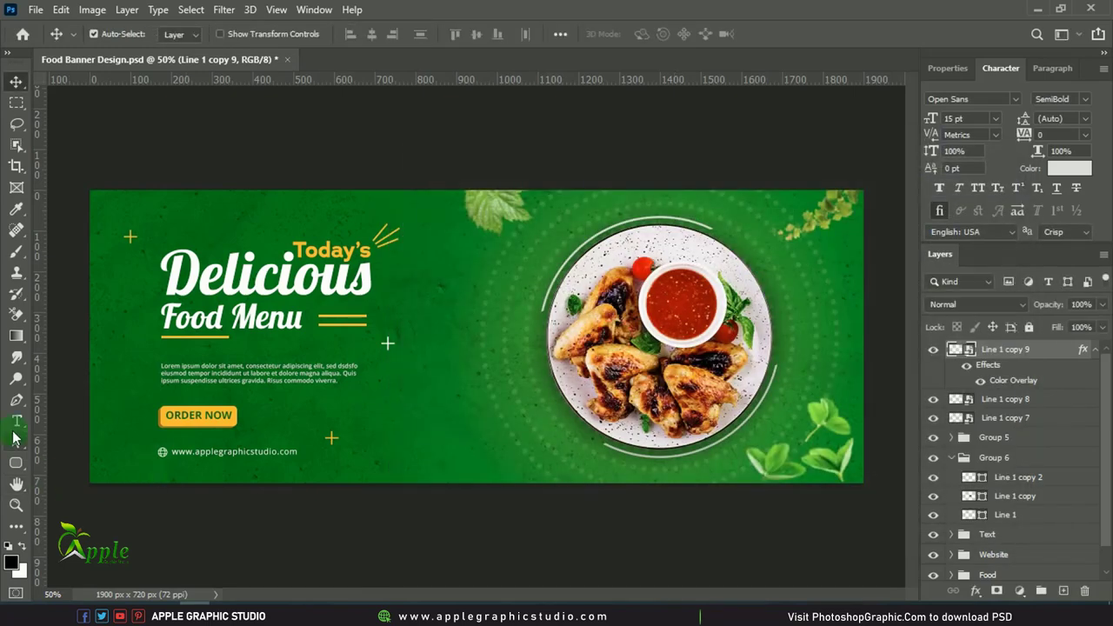
Draw an ellipse circle with no fill and a white 3 px stroke.
{"action": "left_click", "coordinate": [18, 463]}
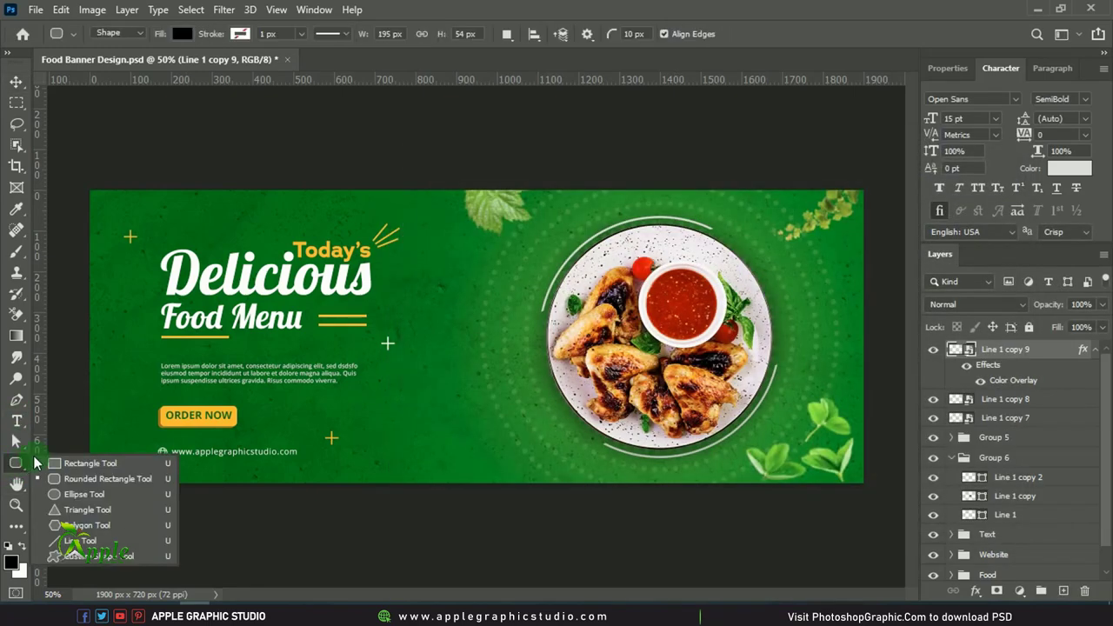
{"action": "left_click", "coordinate": [83, 494]}
{"action": "left_click_drag", "start_coordinate": [416, 380], "coordinate": [443, 401]}
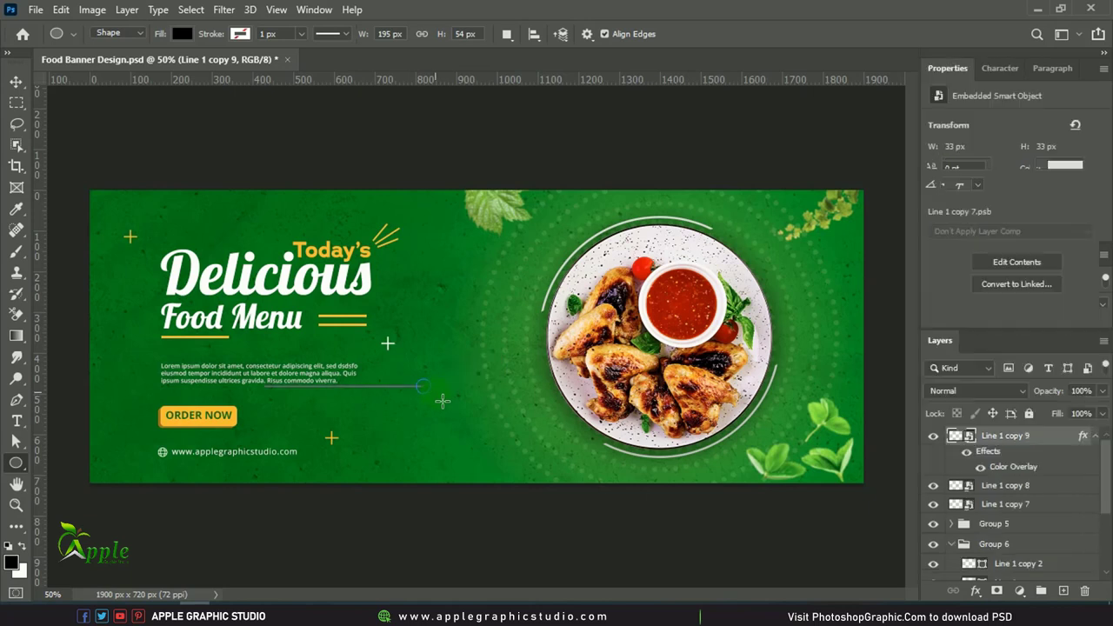
{"action": "left_click", "coordinate": [186, 34]}
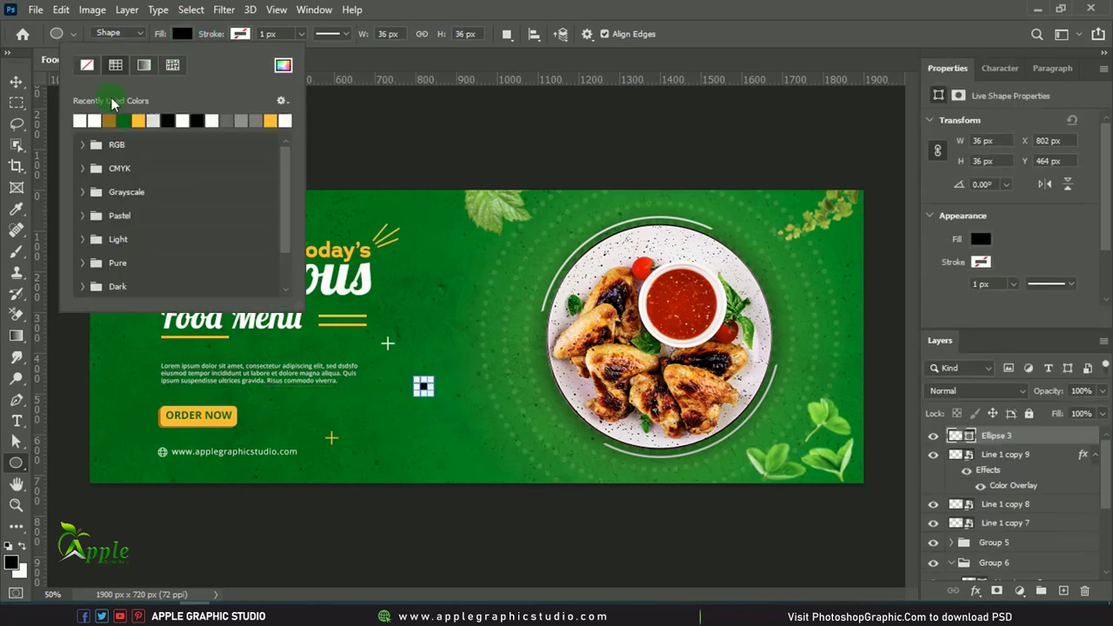
{"action": "left_click", "coordinate": [81, 65]}
{"action": "left_click", "coordinate": [240, 34]}
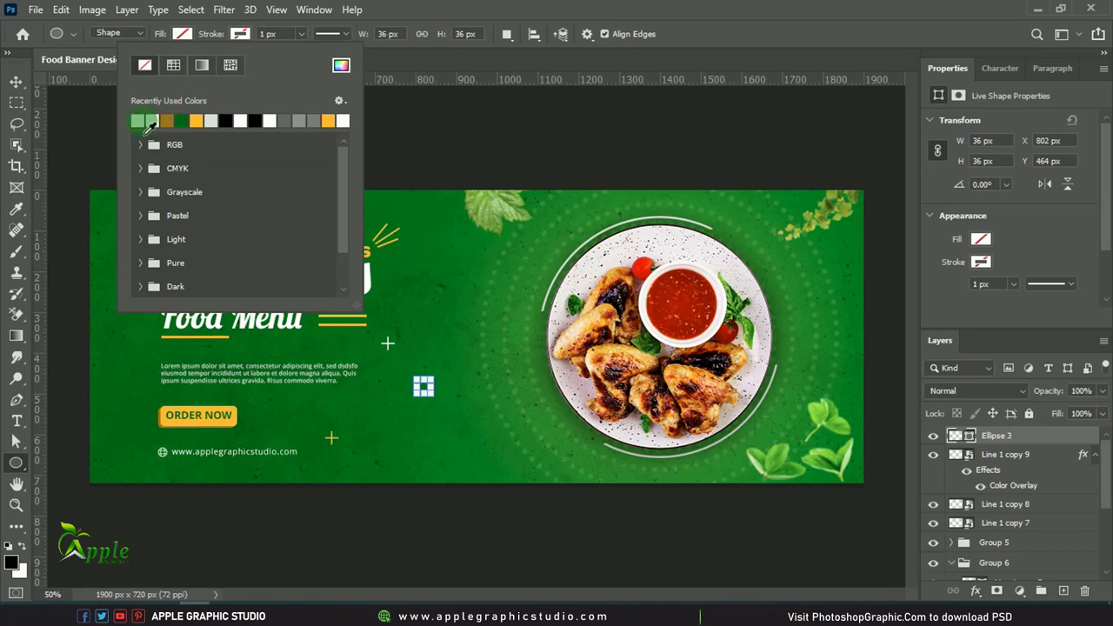
{"action": "left_click", "coordinate": [137, 120]}
{"action": "left_click", "coordinate": [15, 81]}
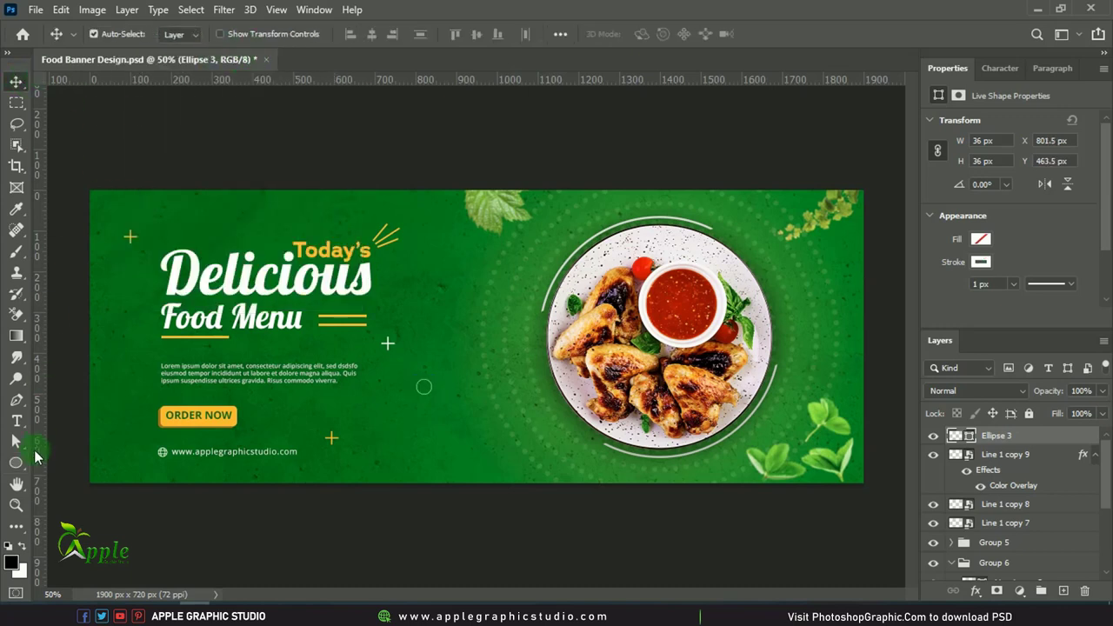
{"action": "left_click", "coordinate": [15, 466]}
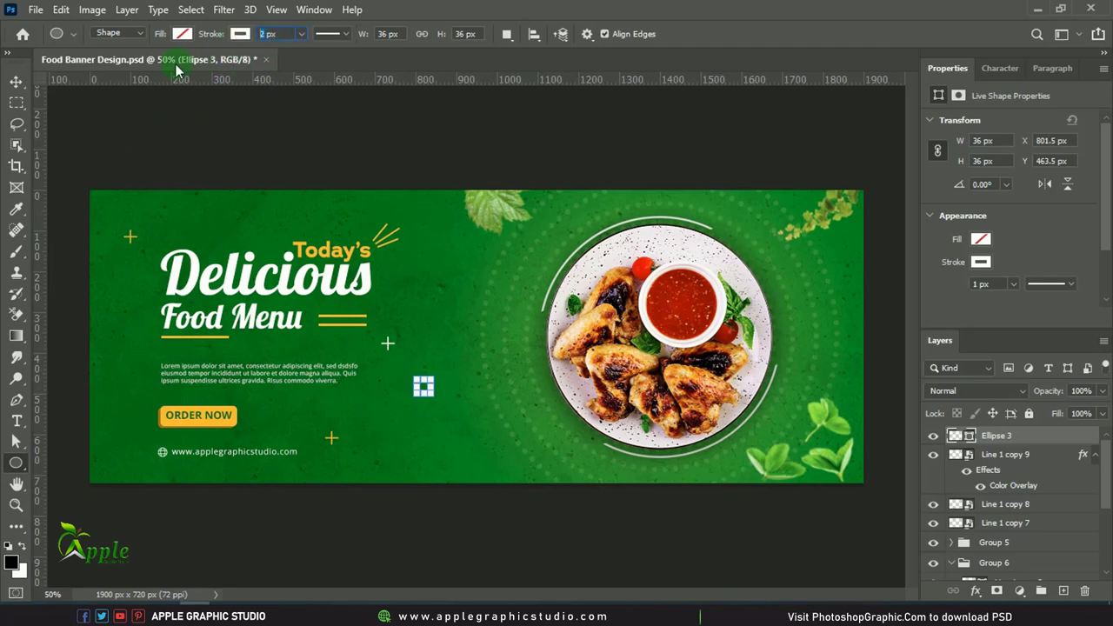
{"action": "left_click", "coordinate": [16, 81]}
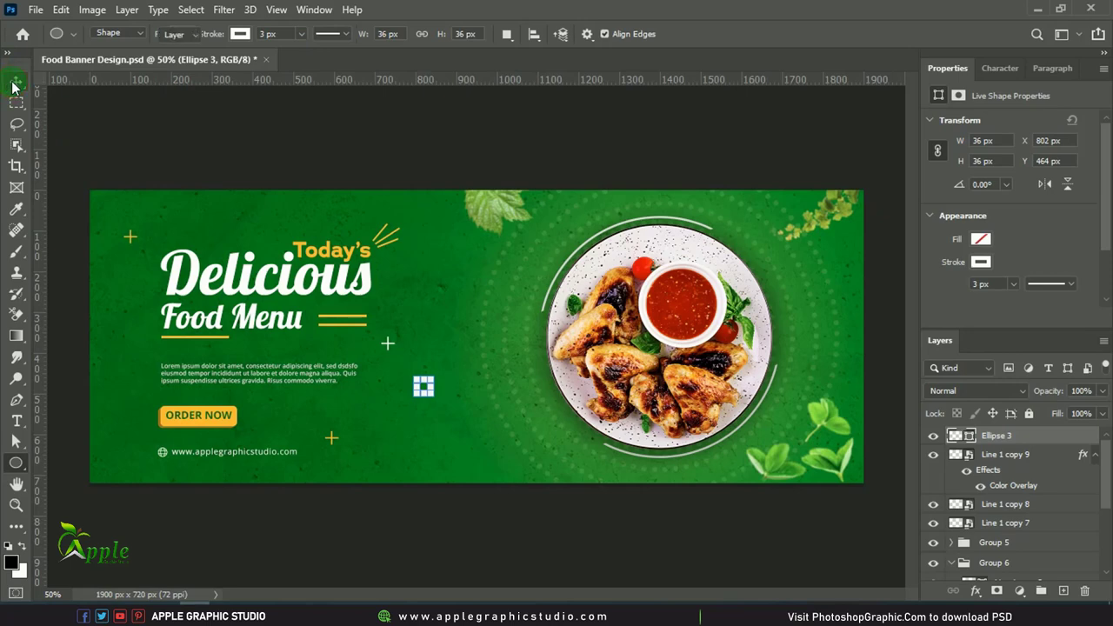
Shrink the circle to about 22 px with Free Transform Path and move it beside ORDER NOW.
{"action": "left_click", "coordinate": [61, 10]}
{"action": "left_click", "coordinate": [174, 363]}
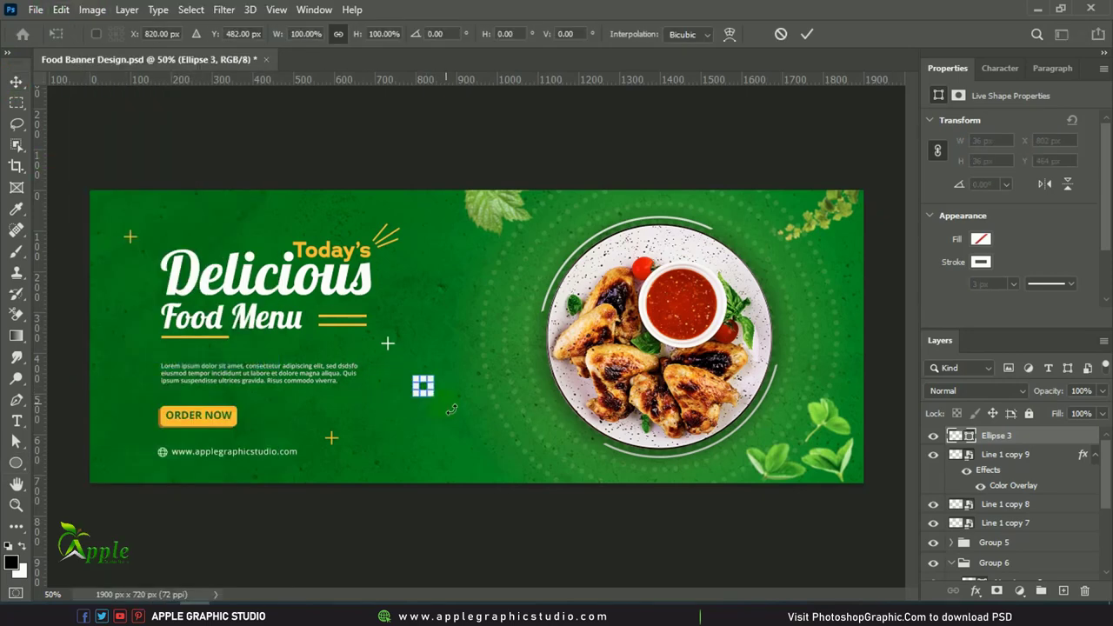
{"action": "left_click_drag", "start_coordinate": [436, 397], "coordinate": [427, 391]}
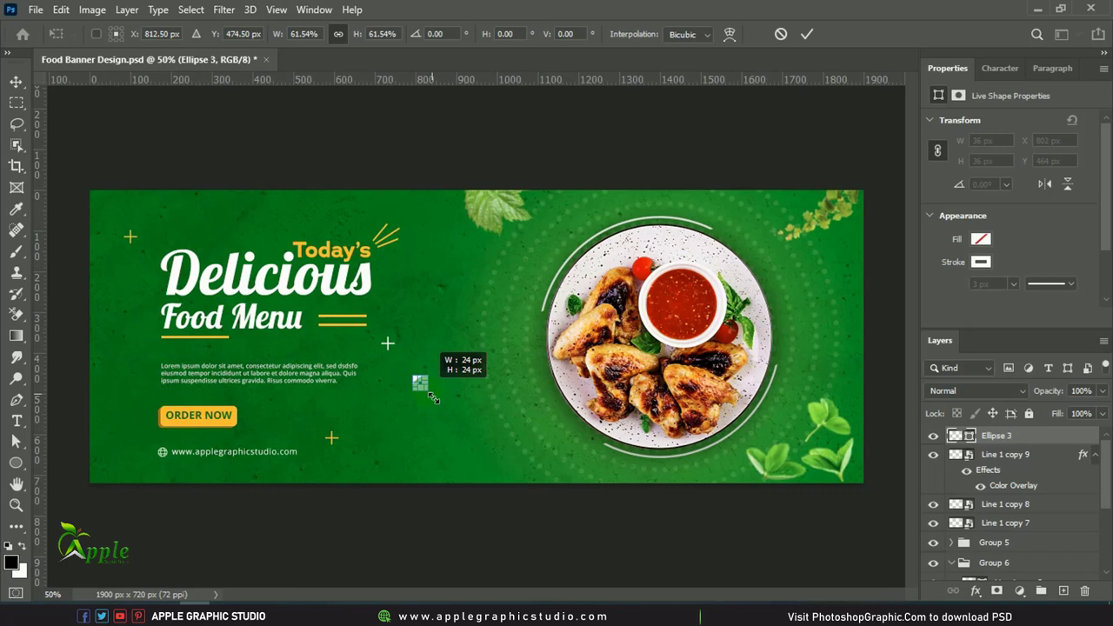
{"action": "left_click", "coordinate": [807, 34]}
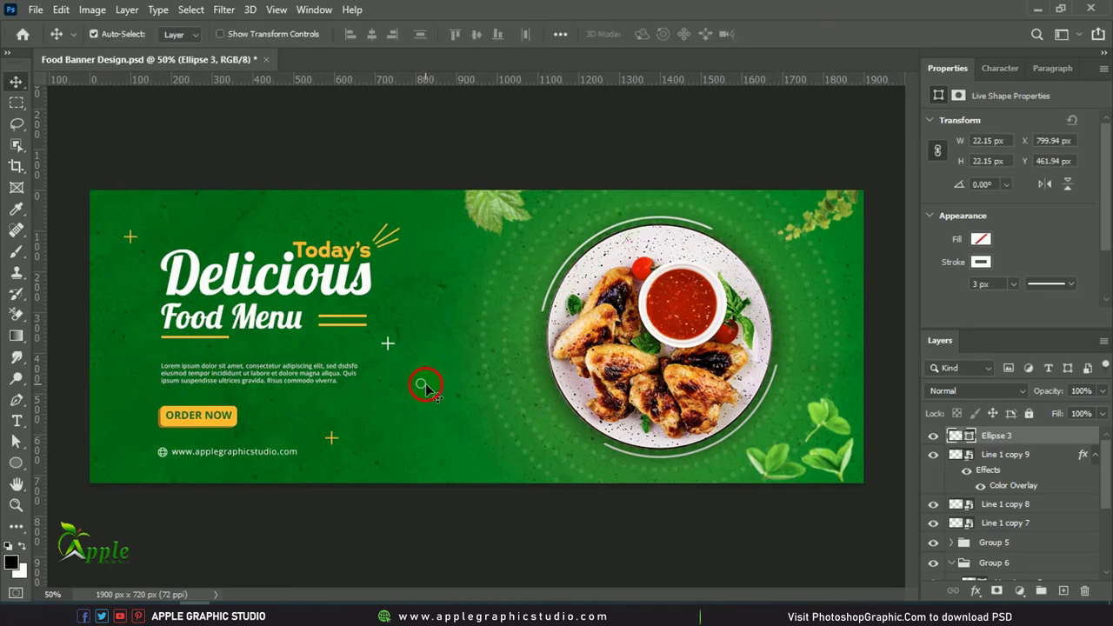
{"action": "left_click_drag", "start_coordinate": [425, 389], "coordinate": [276, 414]}
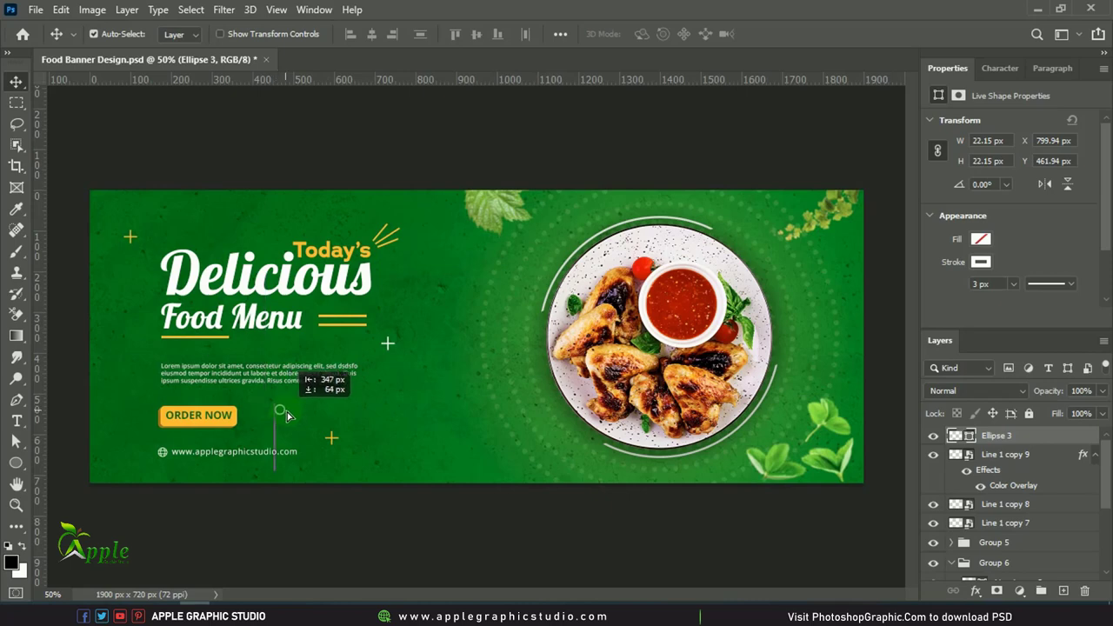
Duplicate the circle beside 'Today's' and tint it with the ORDER NOW orange (ffba00) Color Overlay.
{"action": "scroll", "coordinate": [287, 406], "scroll_direction": "up", "scroll_amount": 1}
{"action": "mouse_move", "coordinate": [295, 402]}
{"action": "left_mouse_down"}
{"action": "mouse_move", "coordinate": [275, 139]}
{"action": "mouse_move", "coordinate": [492, 141]}
{"action": "left_mouse_up"}
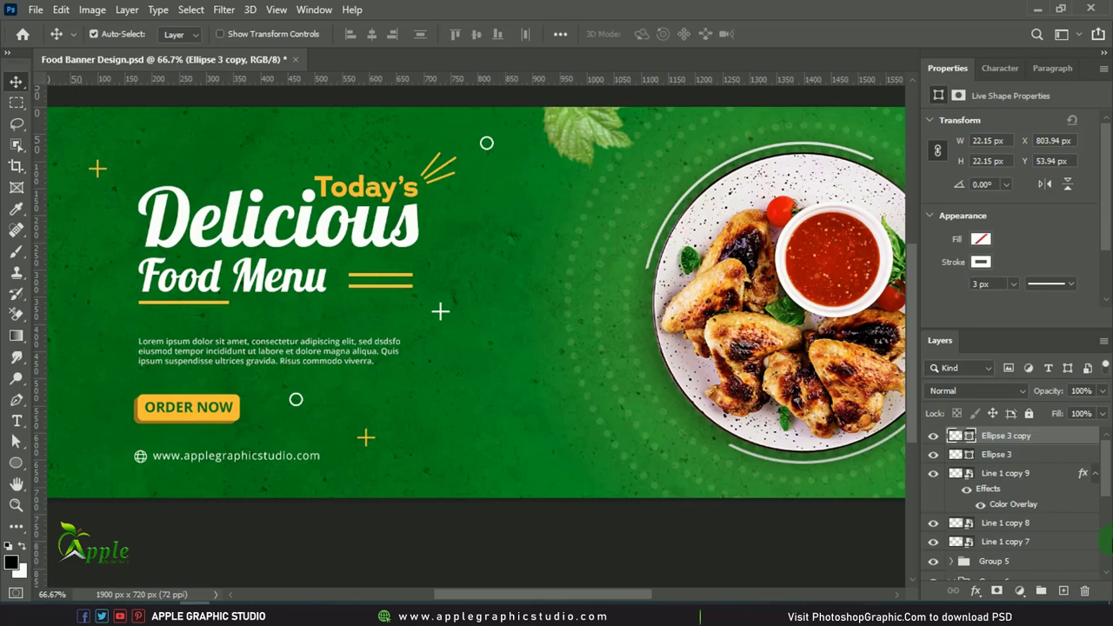
{"action": "double_click", "coordinate": [1068, 439]}
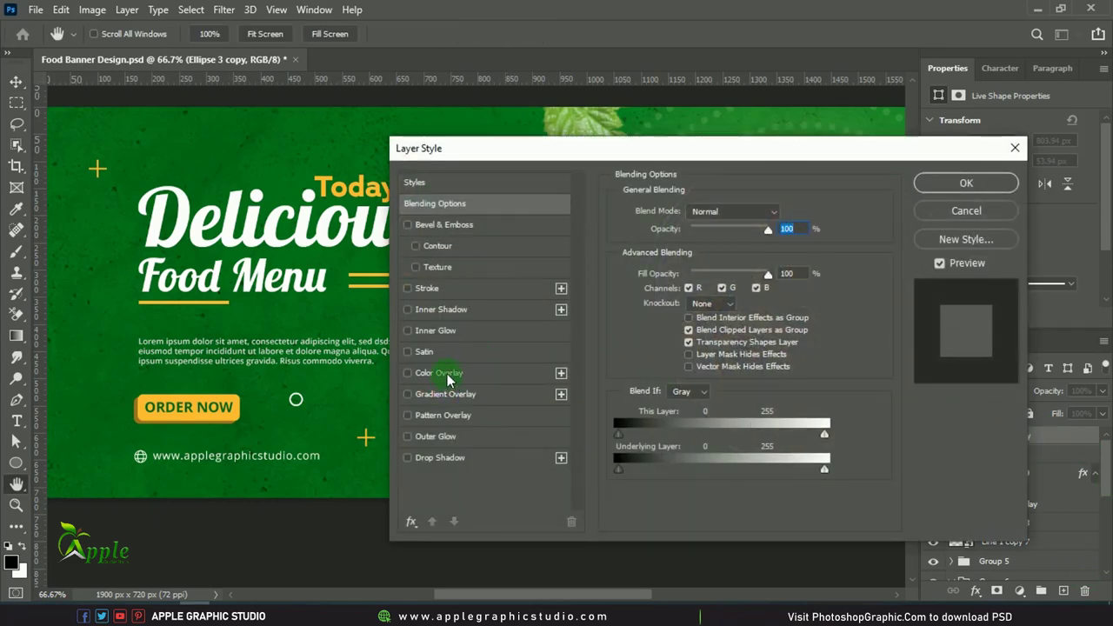
{"action": "left_click", "coordinate": [448, 374]}
{"action": "left_click", "coordinate": [783, 213]}
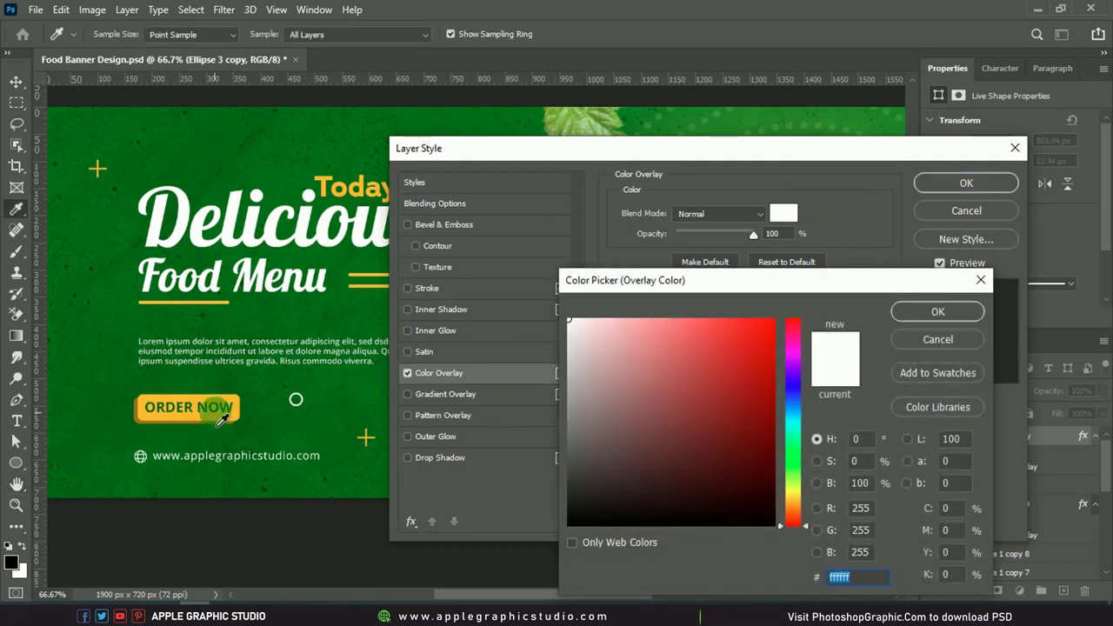
{"action": "left_click", "coordinate": [221, 421]}
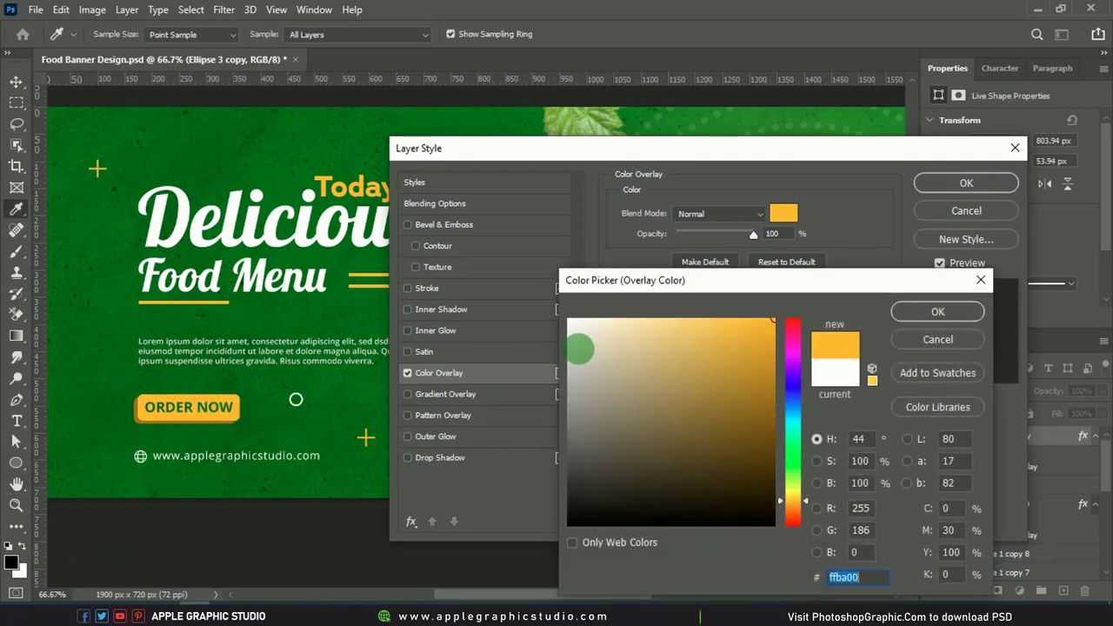
{"action": "left_click", "coordinate": [938, 311]}
{"action": "key", "text": "Return"}
{"action": "key", "text": "ctrl+minus"}
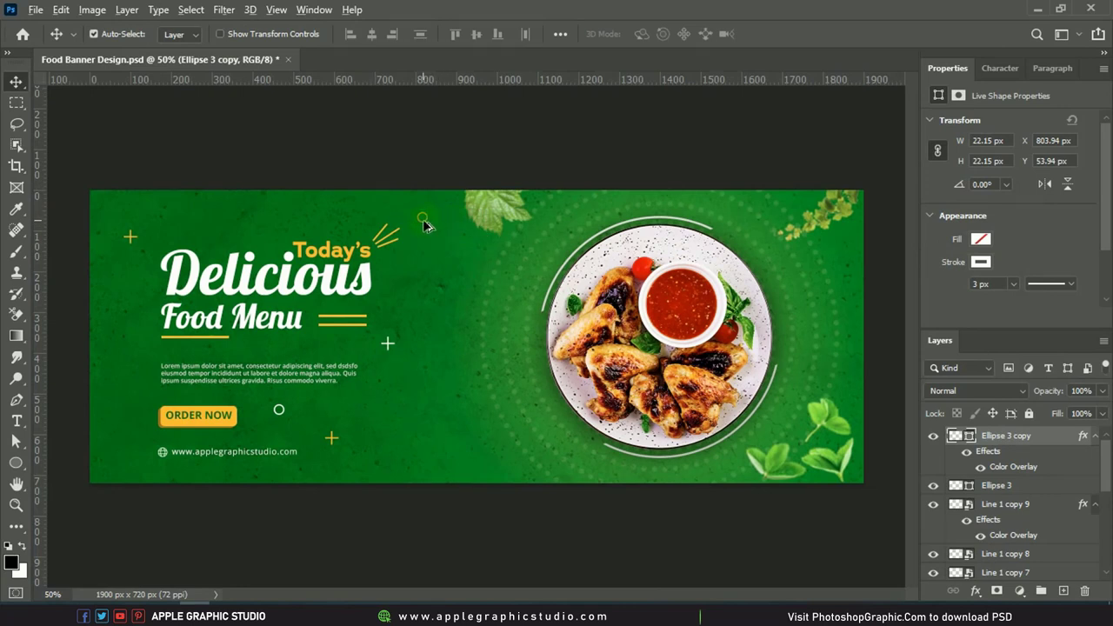
{"action": "left_click", "coordinate": [317, 527]}
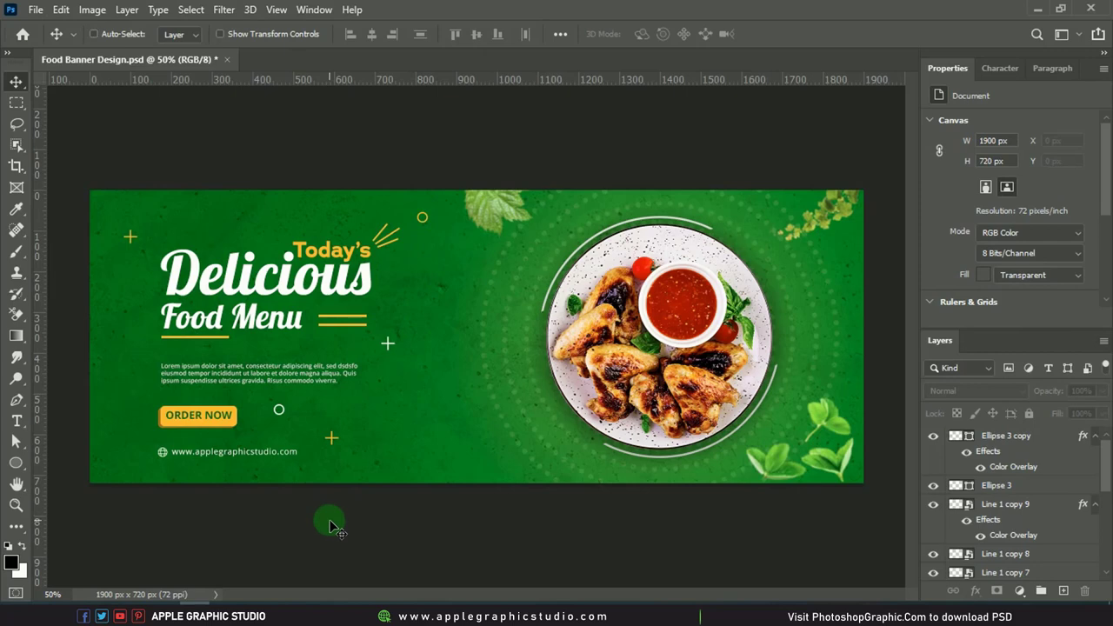